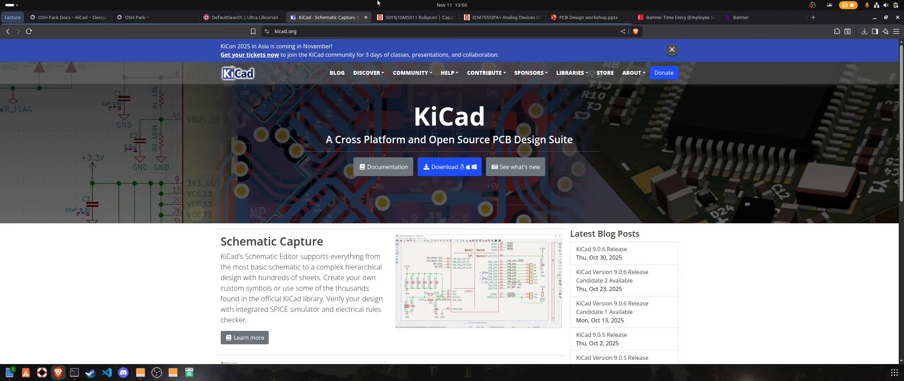
Review the OSH Park design rule page for KiCad, examining the constraints table for 2, 4 and 6 layer services
{"action": "left_click", "coordinate": [240, 18]}
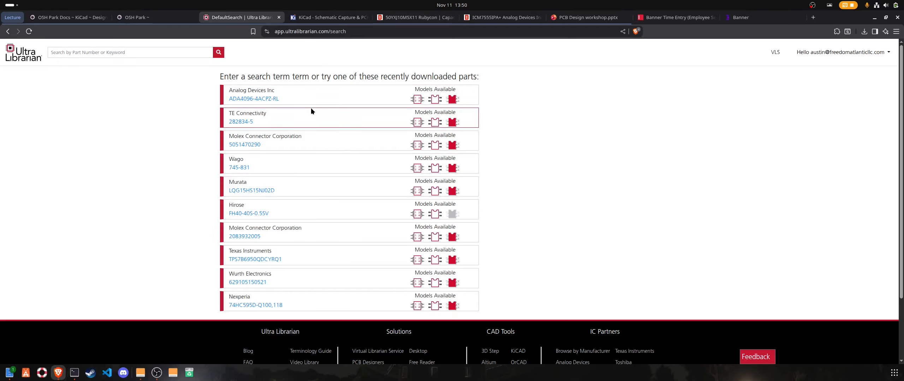
{"action": "left_click", "coordinate": [66, 19]}
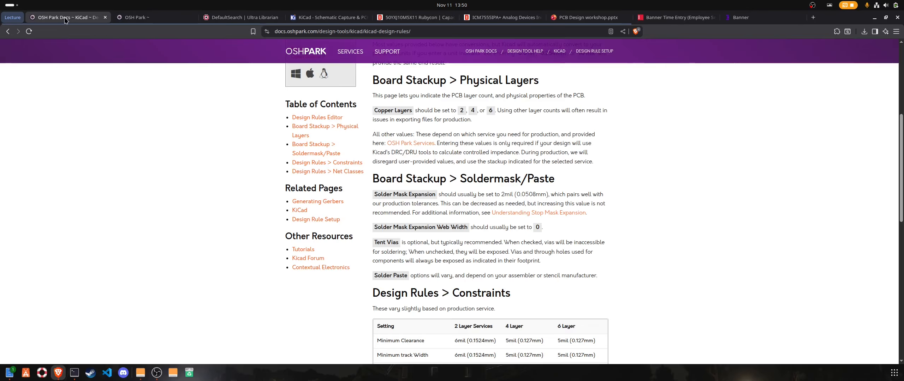
{"action": "scroll", "coordinate": [613, 176], "scroll_direction": "up", "scroll_amount": 5}
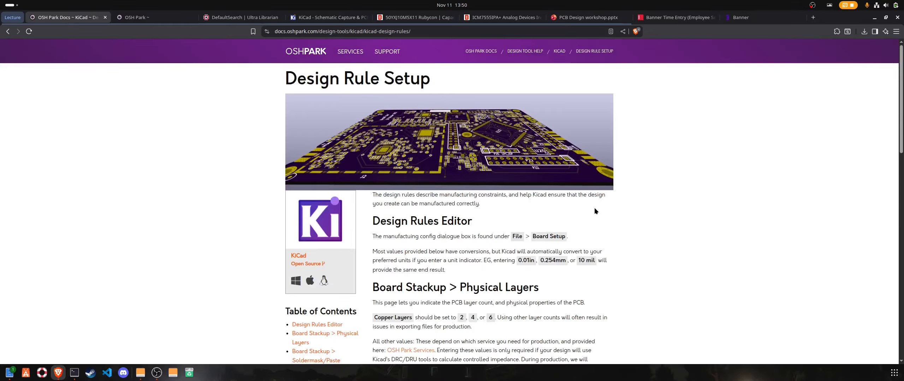
{"action": "scroll", "coordinate": [522, 173], "scroll_direction": "down", "scroll_amount": 3}
{"action": "scroll", "coordinate": [623, 242], "scroll_direction": "up", "scroll_amount": 3}
{"action": "triple_click", "coordinate": [426, 71]}
{"action": "scroll", "coordinate": [456, 153], "scroll_direction": "down", "scroll_amount": 12}
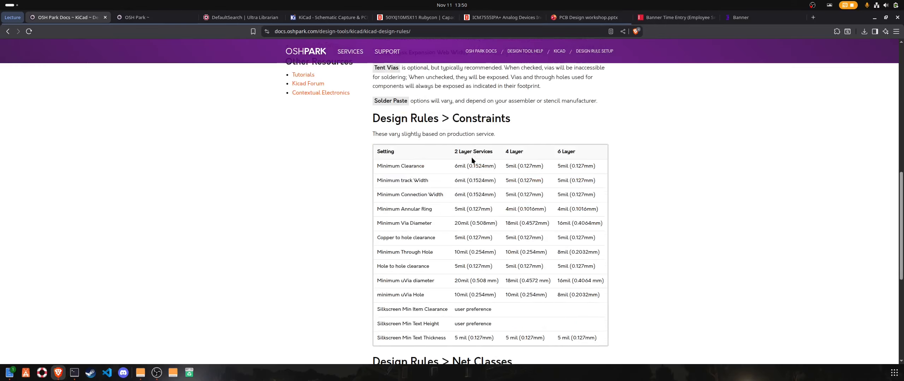
{"action": "scroll", "coordinate": [430, 163], "scroll_direction": "up", "scroll_amount": 3}
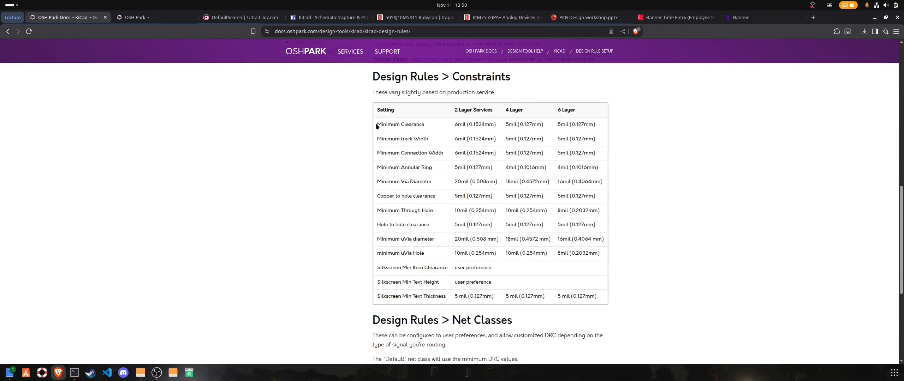
{"action": "left_click_drag", "start_coordinate": [375, 123], "coordinate": [602, 300]}
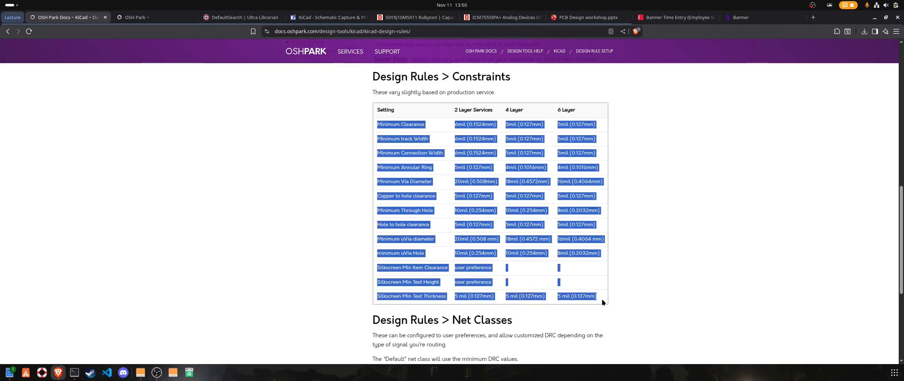
{"action": "left_click", "coordinate": [625, 301]}
{"action": "scroll", "coordinate": [625, 303], "scroll_direction": "down", "scroll_amount": 5}
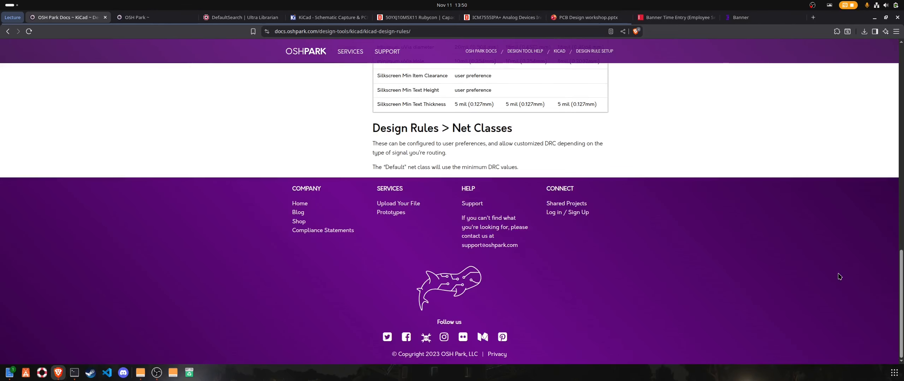
Switch to KiCad by launching it from the desktop search and maximize its project window
{"action": "key", "text": "super"}
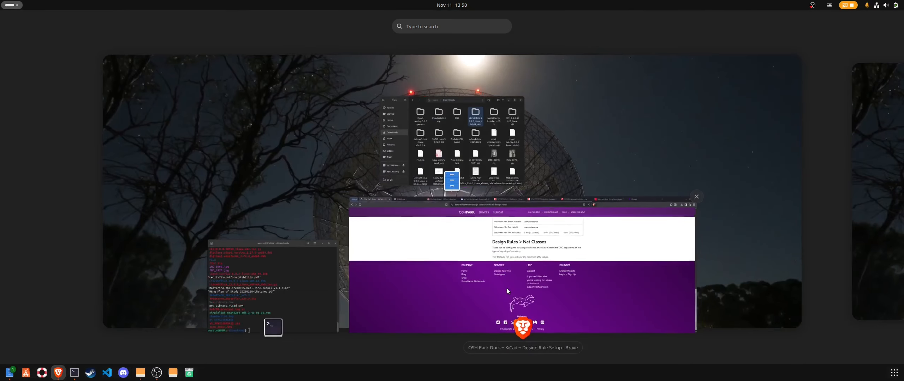
{"action": "type", "text": "ki"}
{"action": "key", "text": "Return"}
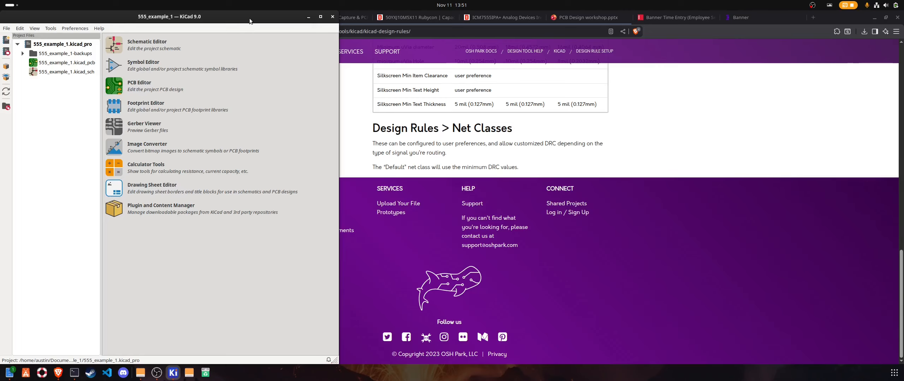
{"action": "double_click", "coordinate": [62, 14]}
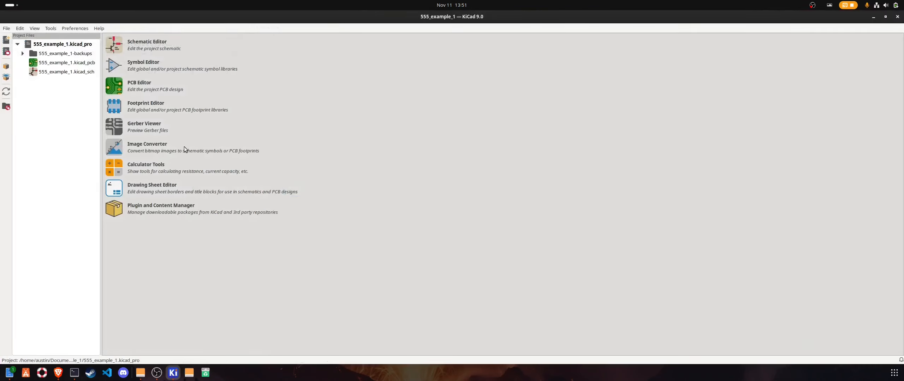
Create a new project named 555_example_2 in the Lecture Example folder, with its own project folder
{"action": "left_click", "coordinate": [3, 30]}
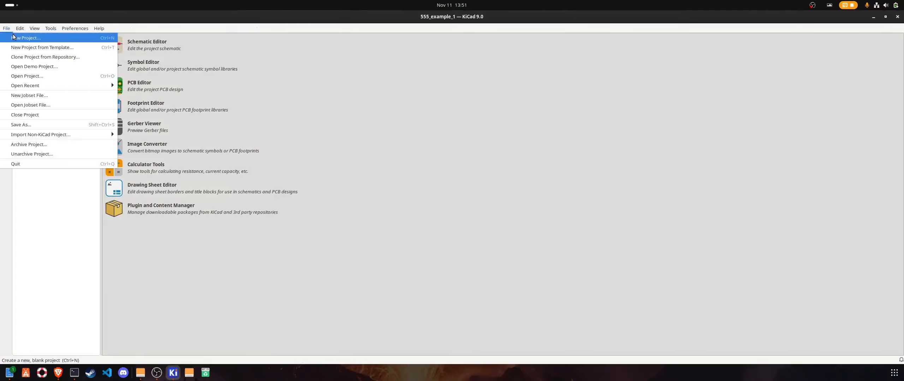
{"action": "mouse_move", "coordinate": [27, 28]}
{"action": "left_click", "coordinate": [21, 39]}
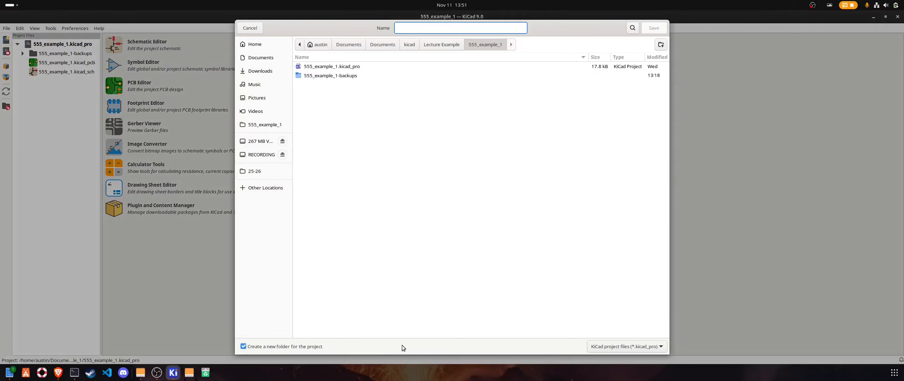
{"action": "left_click", "coordinate": [423, 45]}
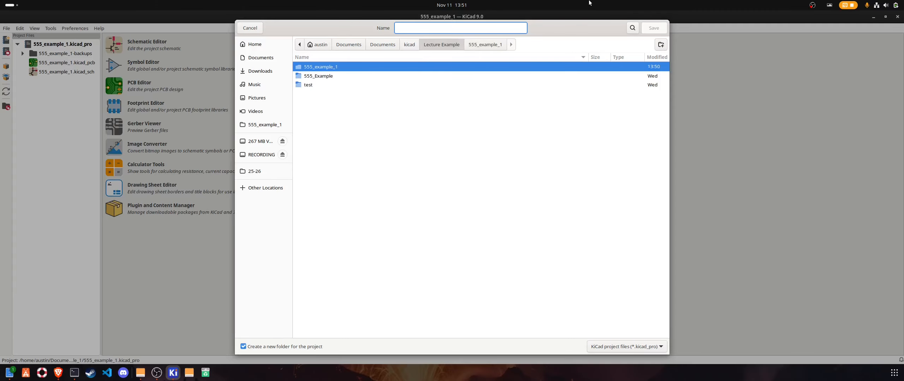
{"action": "type", "text": "555"}
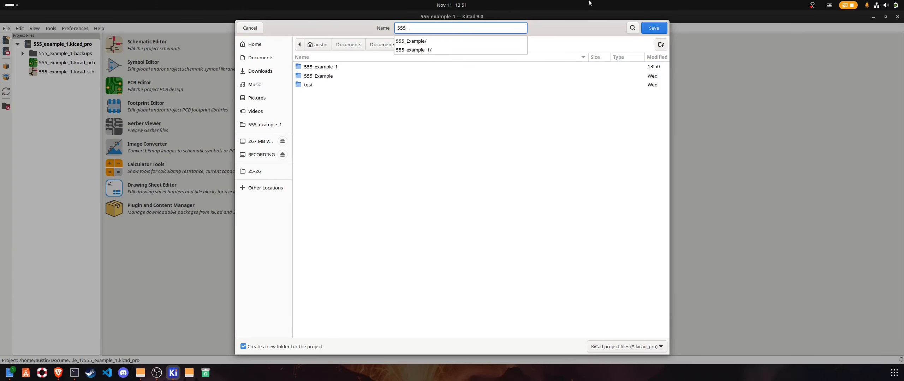
{"action": "type", "text": "_exa"}
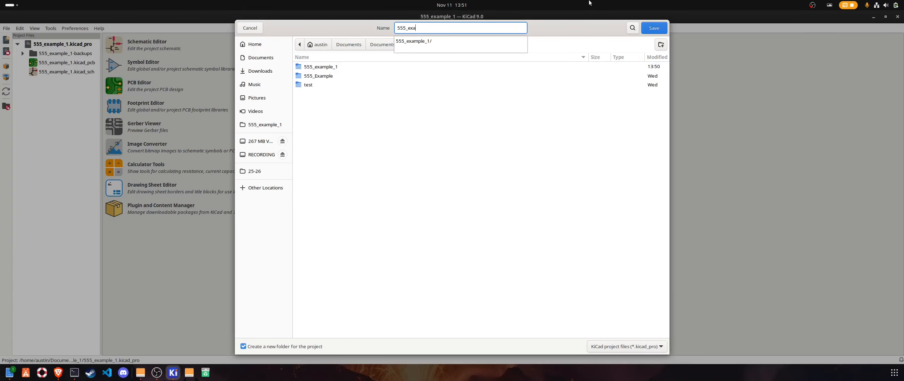
{"action": "type", "text": "mple_2"}
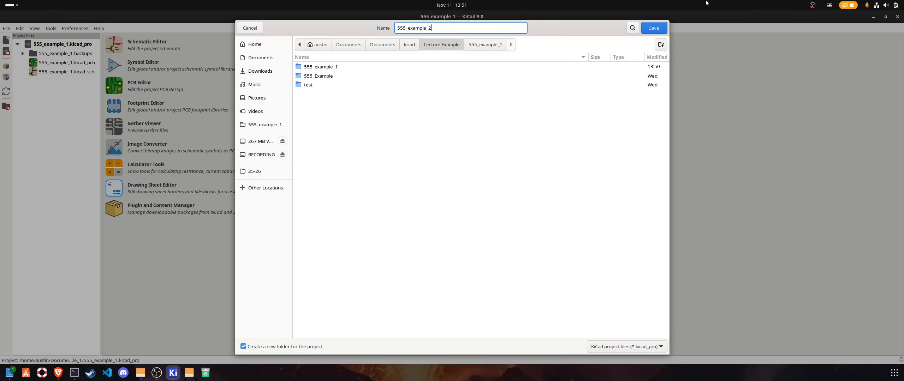
{"action": "left_click", "coordinate": [653, 28]}
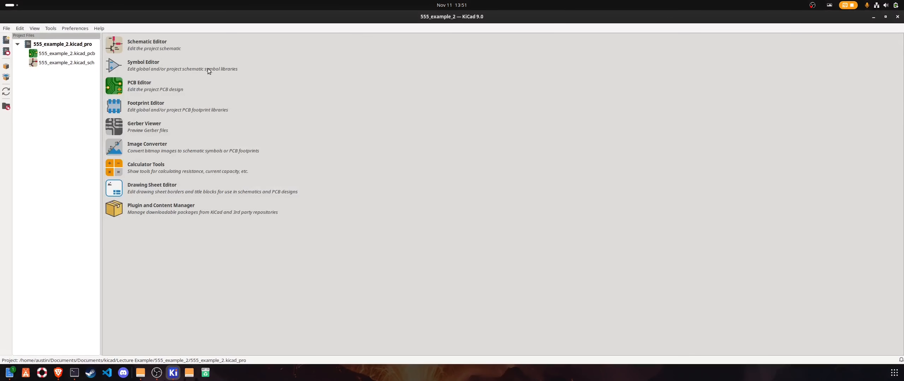
Open the 555_example_2.kicad_sch schematic and maximize the Schematic Editor window
{"action": "left_click", "coordinate": [55, 64]}
{"action": "double_click", "coordinate": [53, 63]}
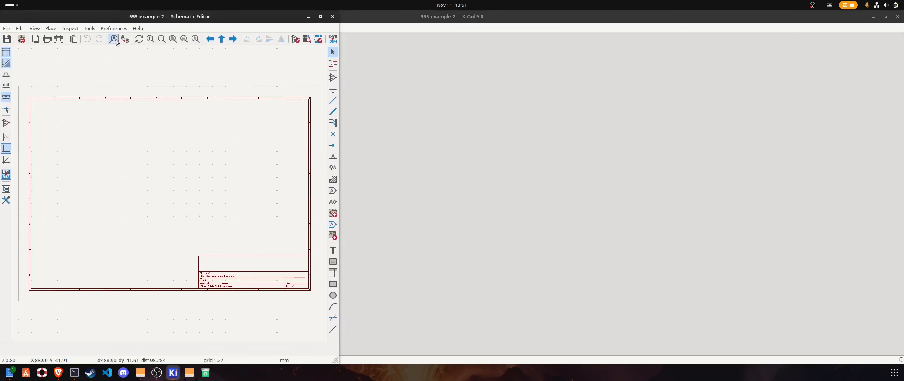
{"action": "left_click_drag", "start_coordinate": [182, 18], "coordinate": [372, 1]}
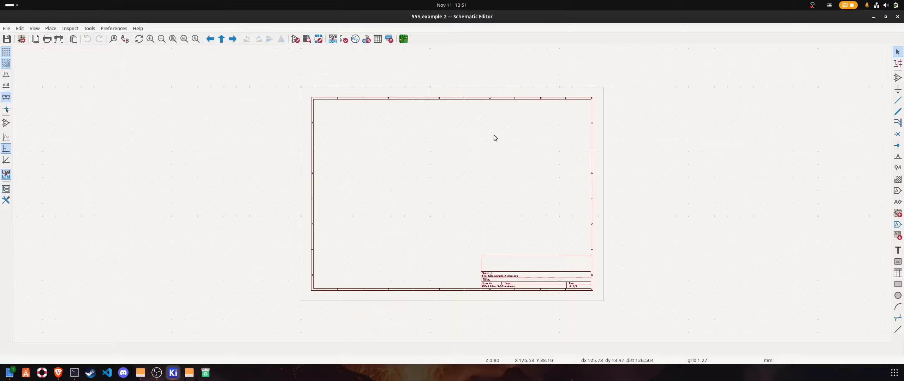
{"action": "scroll", "coordinate": [414, 188], "scroll_direction": "up", "scroll_amount": 3}
{"action": "scroll", "coordinate": [454, 194], "scroll_direction": "down", "scroll_amount": 3}
{"action": "scroll", "coordinate": [450, 195], "scroll_direction": "up", "scroll_amount": 3}
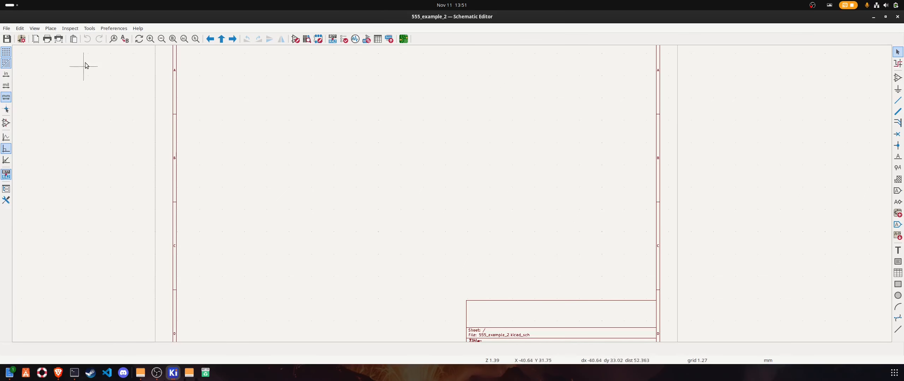
{"action": "scroll", "coordinate": [511, 230], "scroll_direction": "down", "scroll_amount": 3}
{"action": "scroll", "coordinate": [465, 182], "scroll_direction": "up", "scroll_amount": 2}
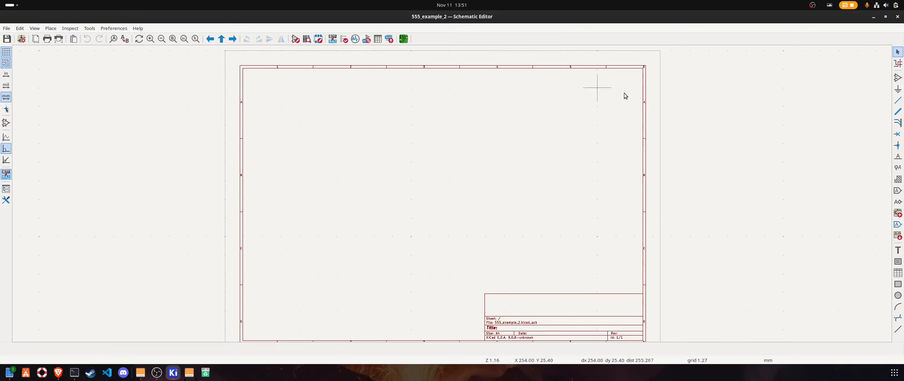
Look through the available paper sizes in the schematic's page settings and close the dialog
{"action": "left_click", "coordinate": [36, 41]}
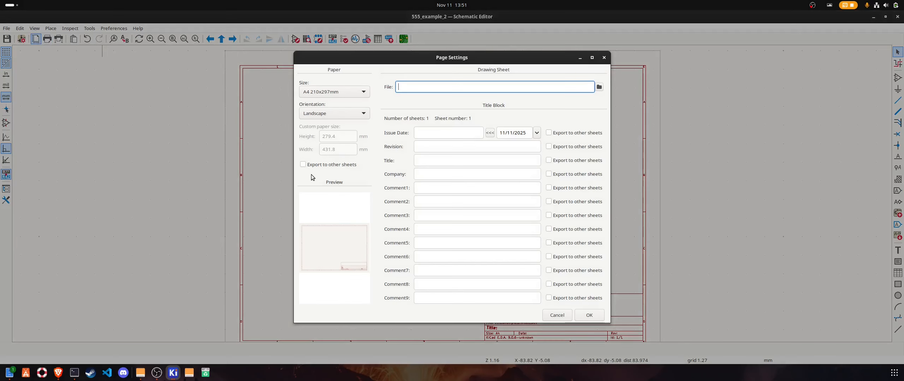
{"action": "left_click", "coordinate": [353, 92]}
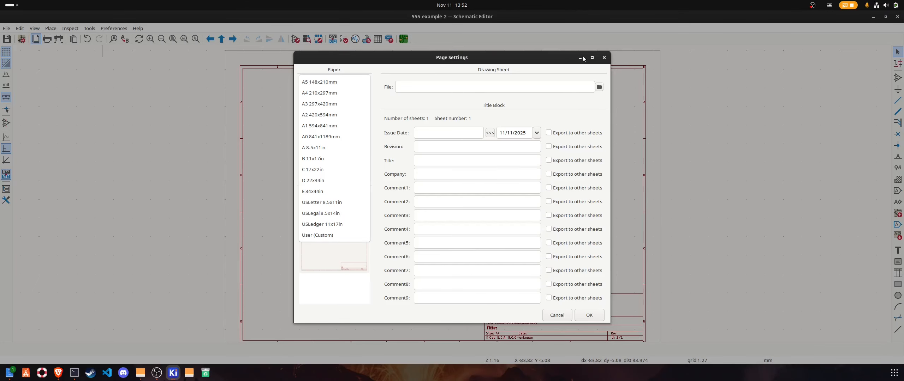
{"action": "left_click", "coordinate": [603, 61]}
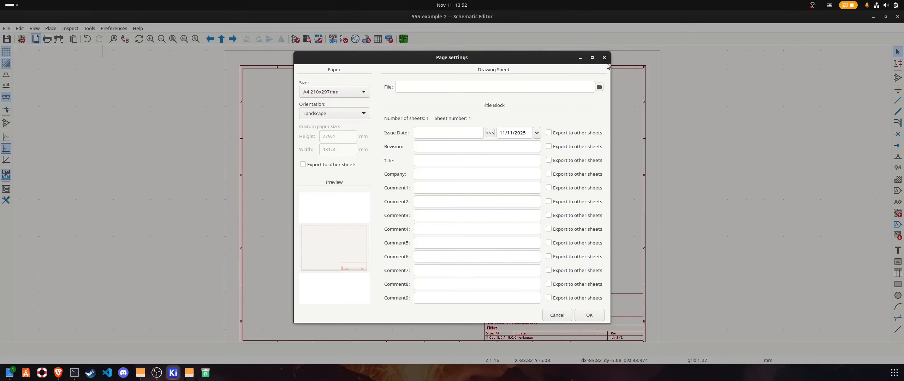
{"action": "left_click", "coordinate": [603, 57]}
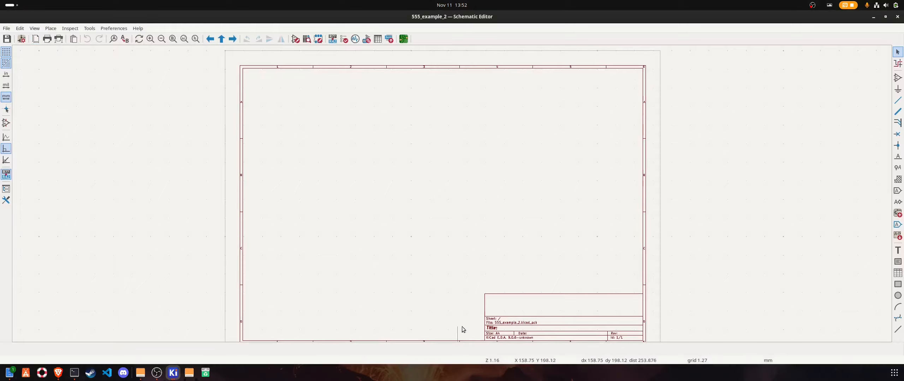
{"action": "middle_click_drag", "start_coordinate": [205, 245], "coordinate": [218, 238]}
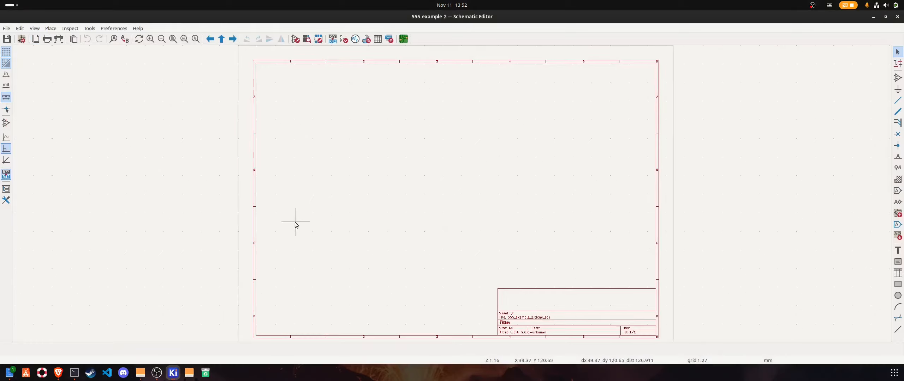
{"action": "scroll", "coordinate": [338, 196], "scroll_direction": "down", "scroll_amount": 1}
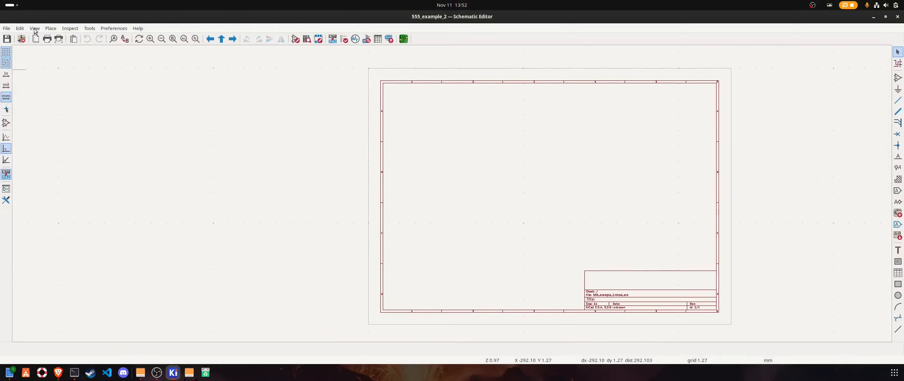
{"action": "left_click", "coordinate": [18, 30]}
{"action": "mouse_move", "coordinate": [7, 30]}
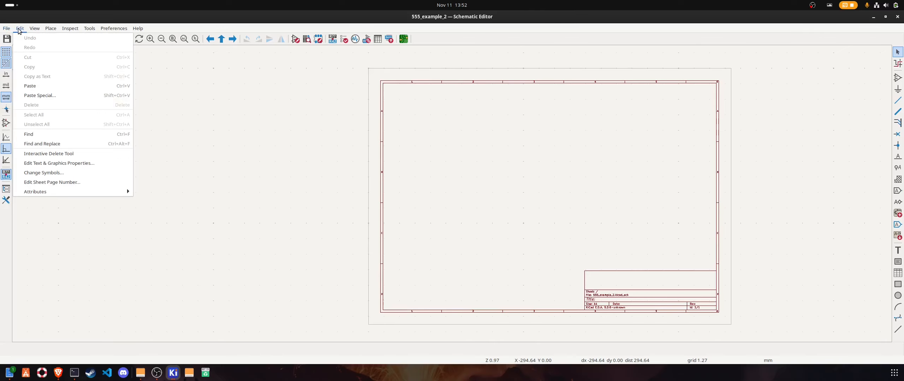
{"action": "mouse_move", "coordinate": [50, 31]}
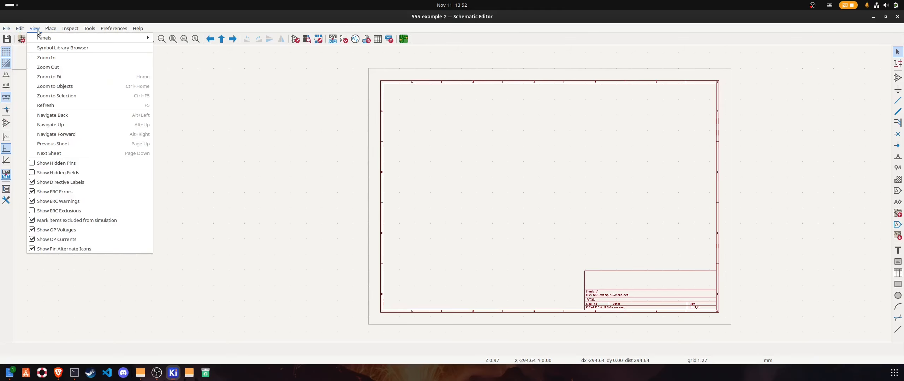
{"action": "left_click", "coordinate": [37, 31]}
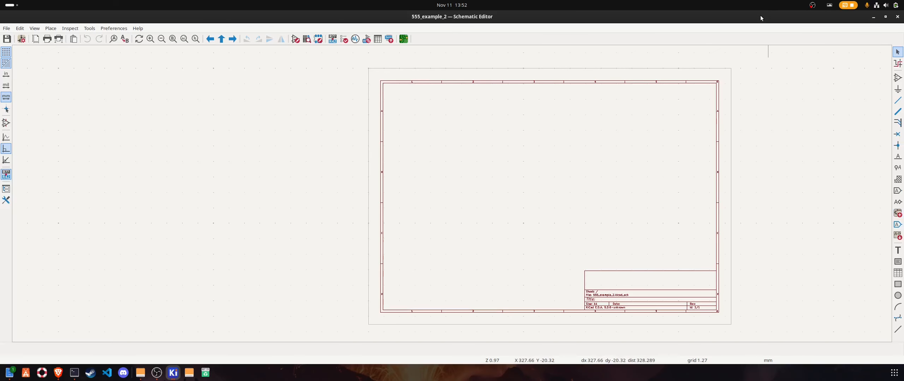
Minimize both KiCad windows and switch to the browser's DigiKey page for the Rubycon 50YXJ10M5X11 capacitor
{"action": "left_click_drag", "start_coordinate": [760, 15], "coordinate": [590, 51]}
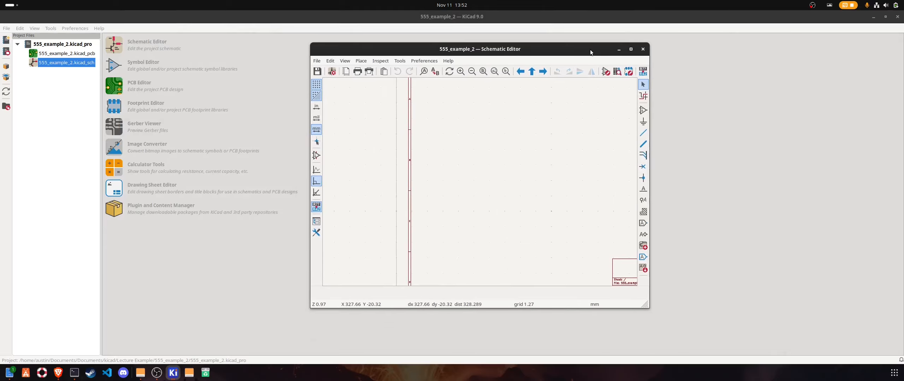
{"action": "left_click", "coordinate": [618, 50]}
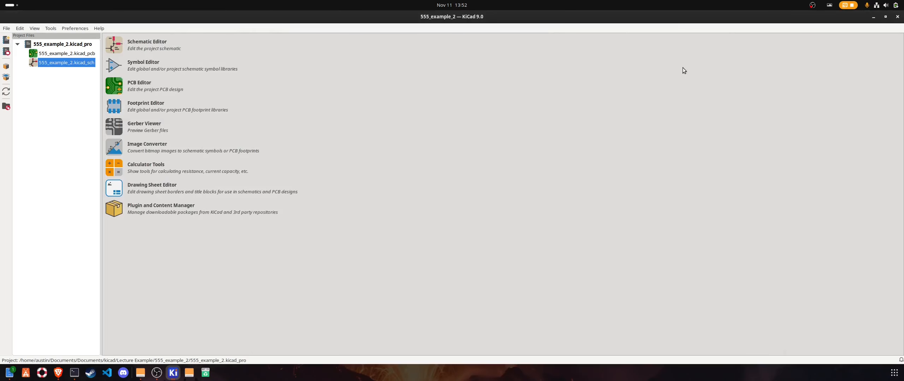
{"action": "left_click", "coordinate": [873, 18]}
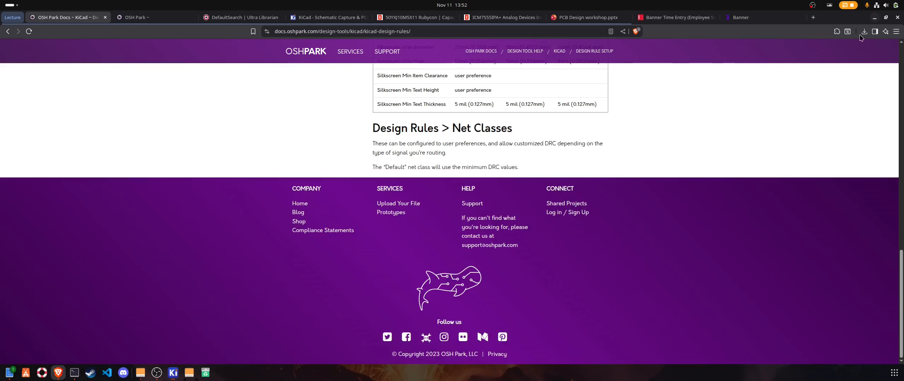
{"action": "scroll", "coordinate": [483, 122], "scroll_direction": "up", "scroll_amount": 2}
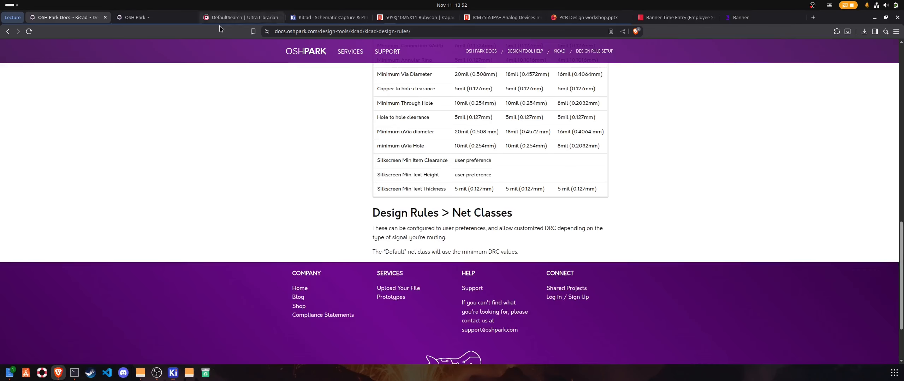
{"action": "left_click", "coordinate": [396, 17]}
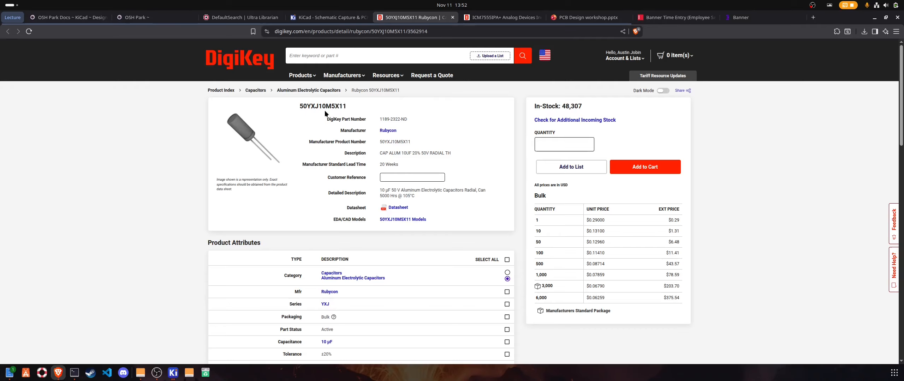
Copy the part number 50YXJ10M5X11 from the DigiKey page and search for it on Ultra Librarian
{"action": "left_click_drag", "start_coordinate": [346, 106], "coordinate": [299, 107]}
{"action": "left_click", "coordinate": [351, 106]}
{"action": "left_click", "coordinate": [216, 17]}
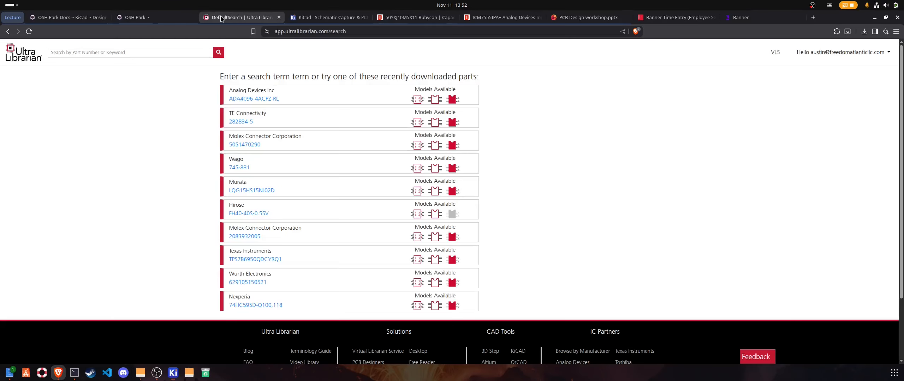
{"action": "left_click", "coordinate": [143, 56]}
{"action": "right_click", "coordinate": [131, 53]}
{"action": "left_click", "coordinate": [179, 96]}
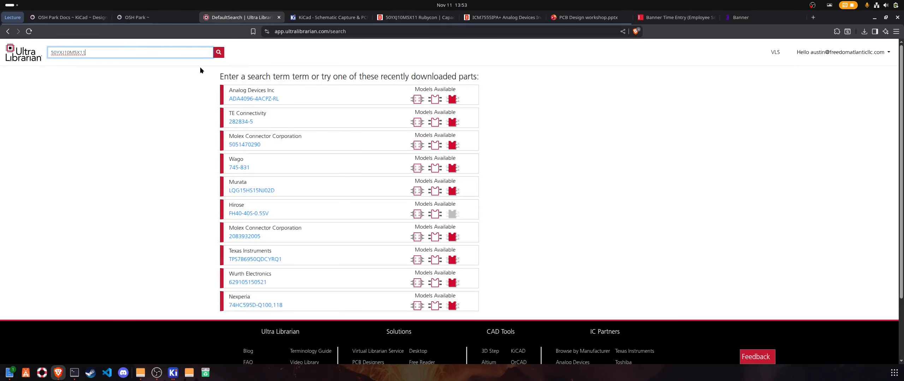
{"action": "left_click", "coordinate": [218, 52]}
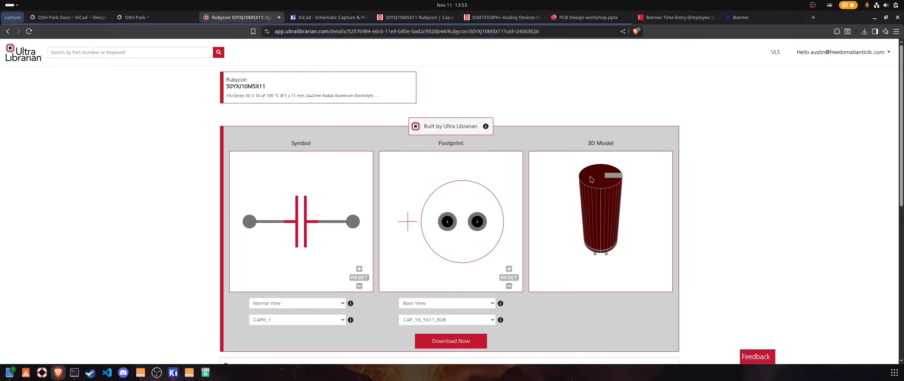
Inspect the capacitor's 3D model, download the part in KiCAD v6+ format and save the zip in Downloads
{"action": "left_click_drag", "start_coordinate": [591, 192], "coordinate": [504, 206]}
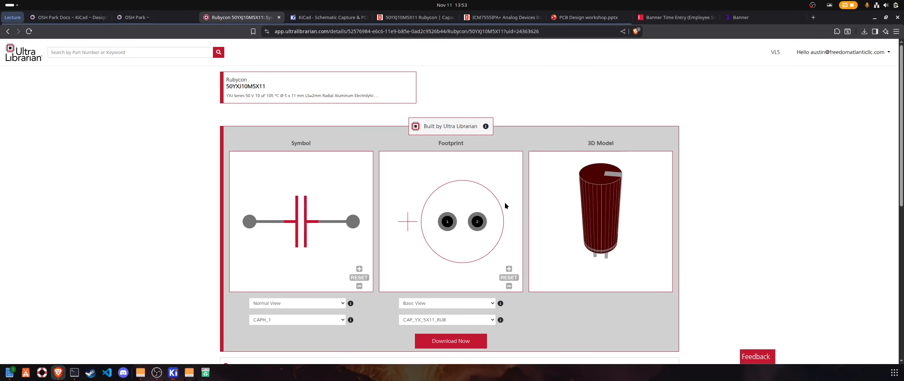
{"action": "left_click_drag", "start_coordinate": [620, 222], "coordinate": [600, 198]}
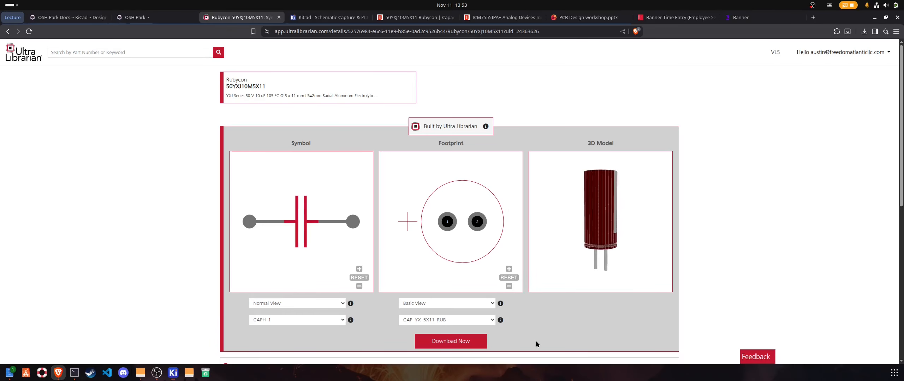
{"action": "scroll", "coordinate": [351, 298], "scroll_direction": "down", "scroll_amount": 3}
{"action": "left_click", "coordinate": [464, 260]}
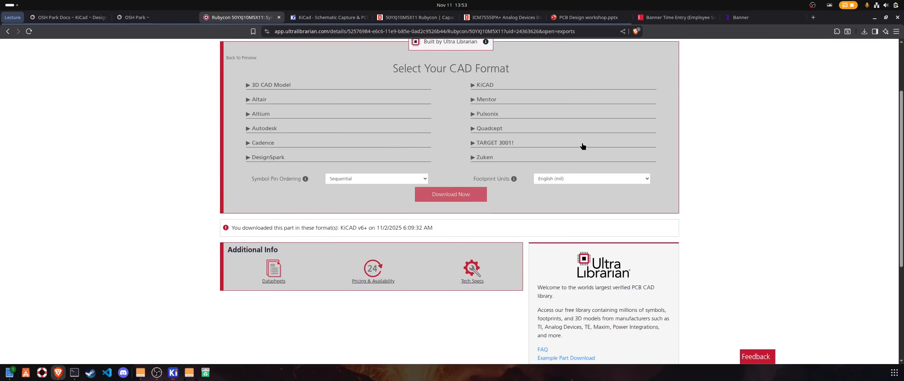
{"action": "scroll", "coordinate": [574, 171], "scroll_direction": "up", "scroll_amount": 2}
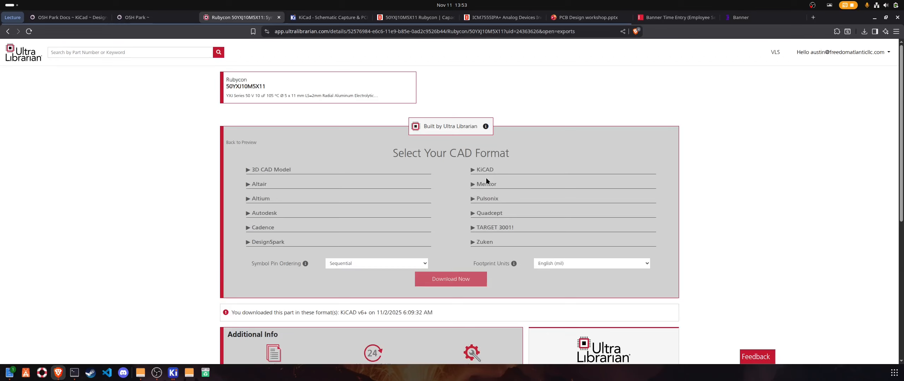
{"action": "left_click", "coordinate": [484, 171]}
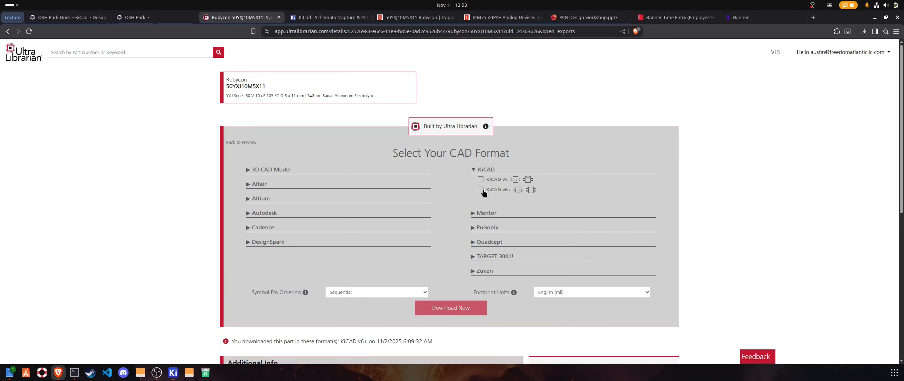
{"action": "left_click", "coordinate": [481, 191]}
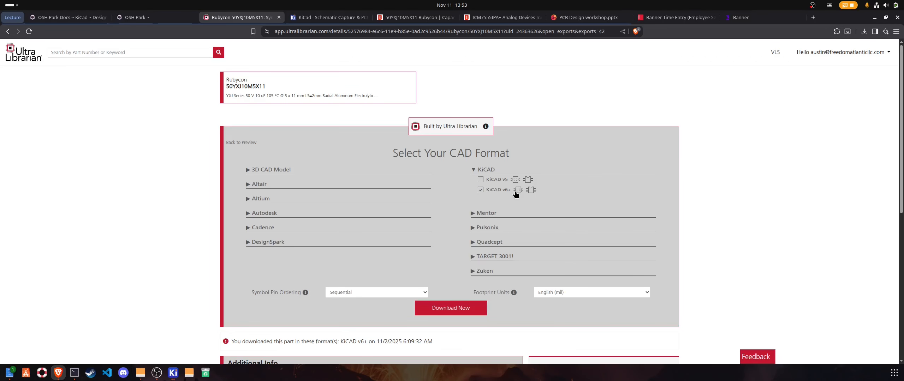
{"action": "left_click", "coordinate": [465, 308]}
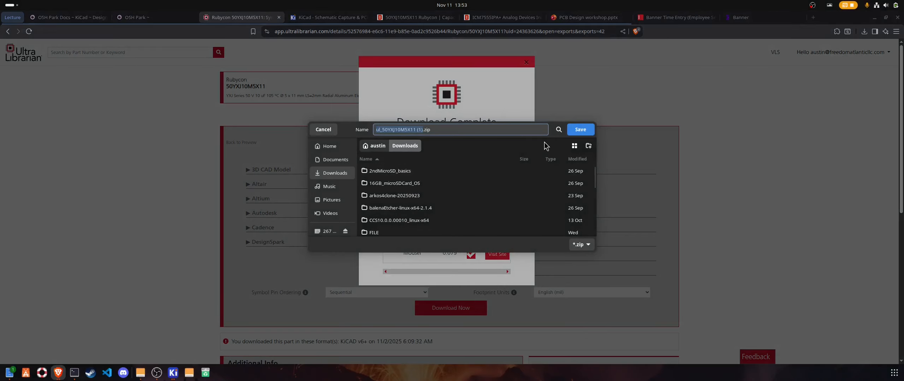
{"action": "left_click", "coordinate": [578, 131]}
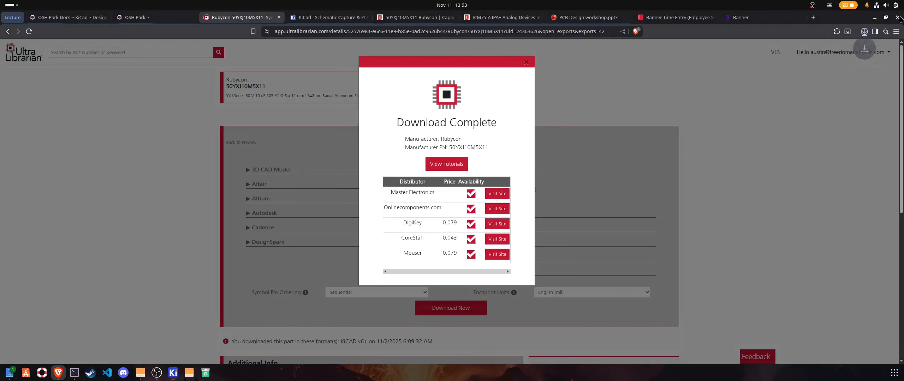
Show the downloaded ul_50YXJ10M5X11 (1).zip in its folder, extract it there and minimize the file manager
{"action": "left_click", "coordinate": [862, 32]}
{"action": "left_click", "coordinate": [832, 49]}
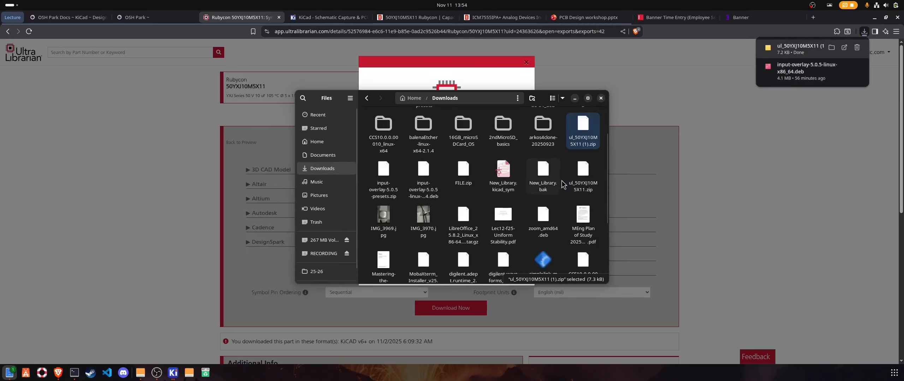
{"action": "scroll", "coordinate": [561, 181], "scroll_direction": "up", "scroll_amount": 2}
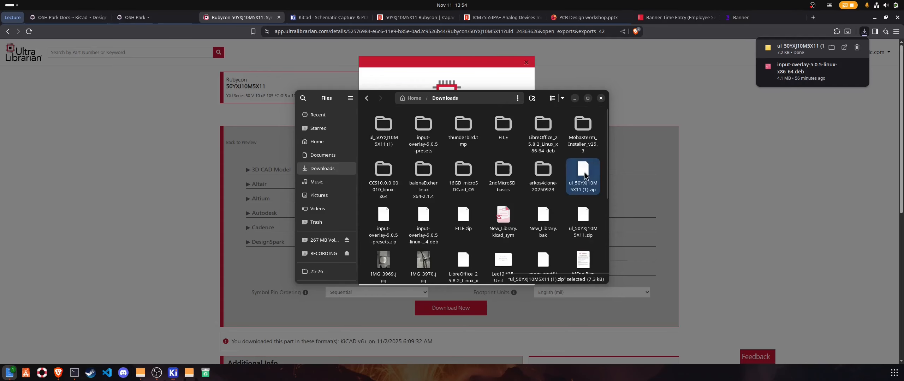
{"action": "double_click", "coordinate": [583, 172]}
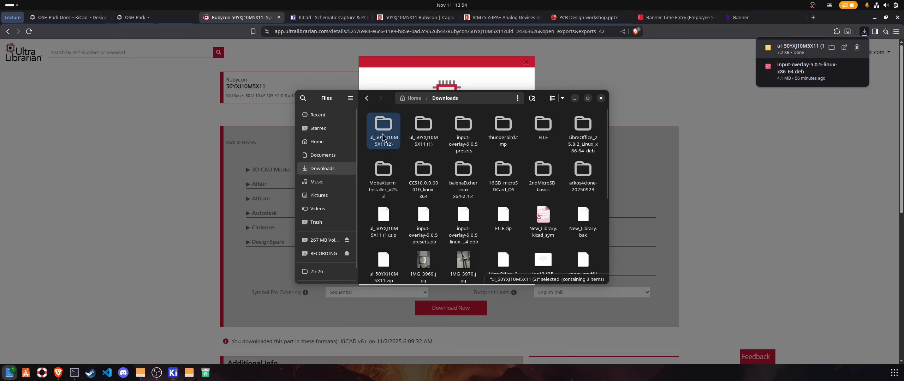
{"action": "left_click", "coordinate": [573, 101]}
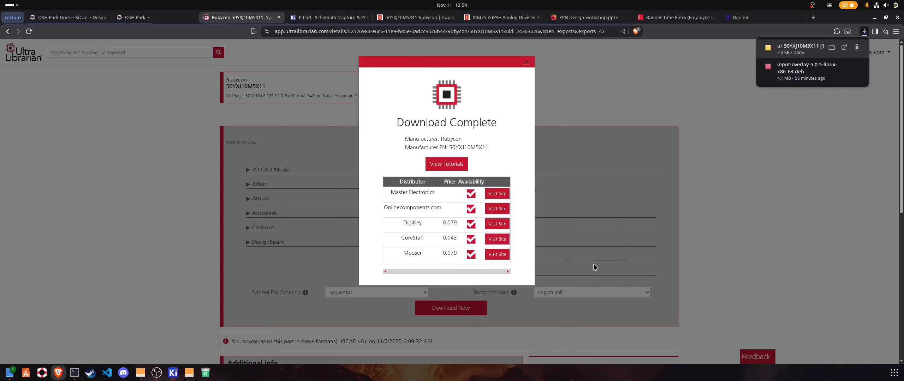
Switch back to KiCad, reopen the 555_example_2.kicad_sch schematic and launch the Symbol Editor from it
{"action": "left_click", "coordinate": [176, 373]}
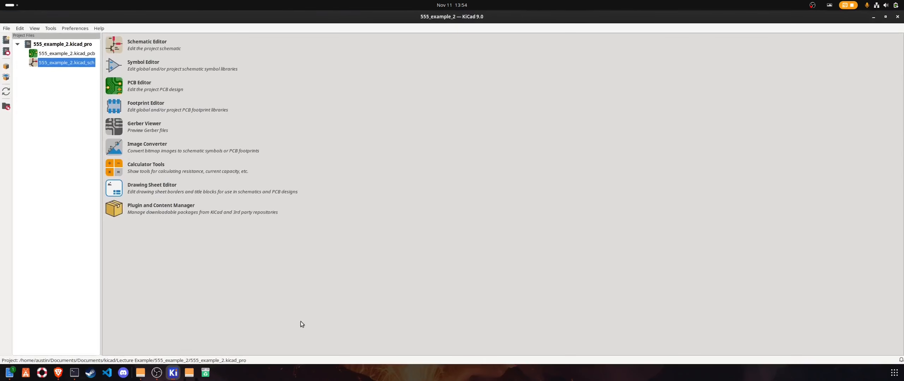
{"action": "double_click", "coordinate": [75, 63]}
{"action": "double_click", "coordinate": [460, 50]}
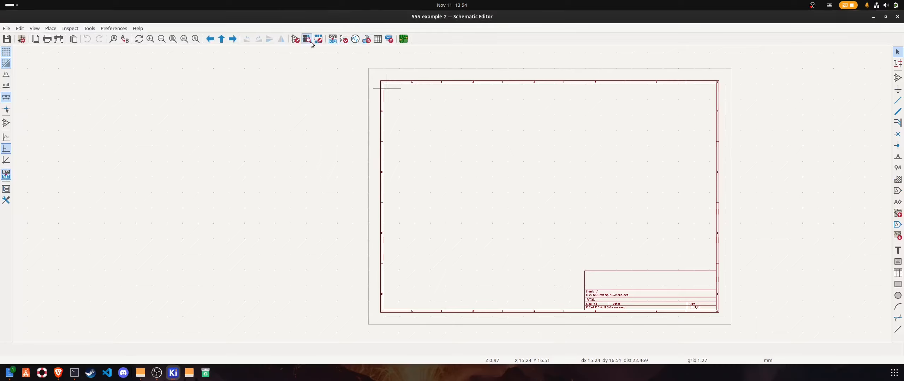
{"action": "left_click", "coordinate": [295, 40]}
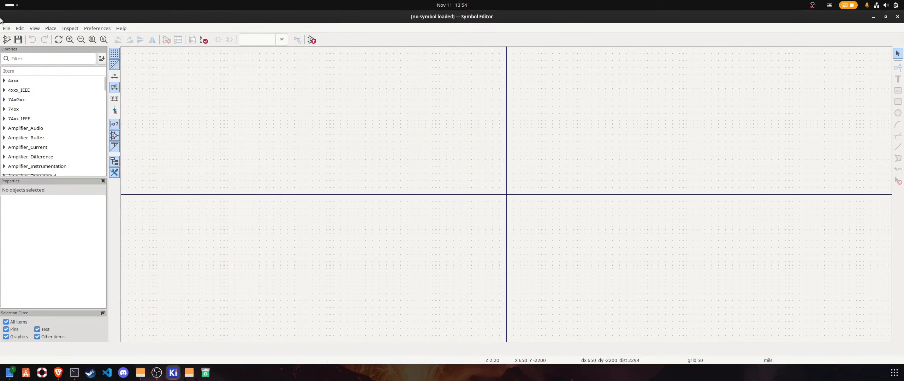
Start a new symbol library and assign it to the Global library table
{"action": "left_click", "coordinate": [6, 28]}
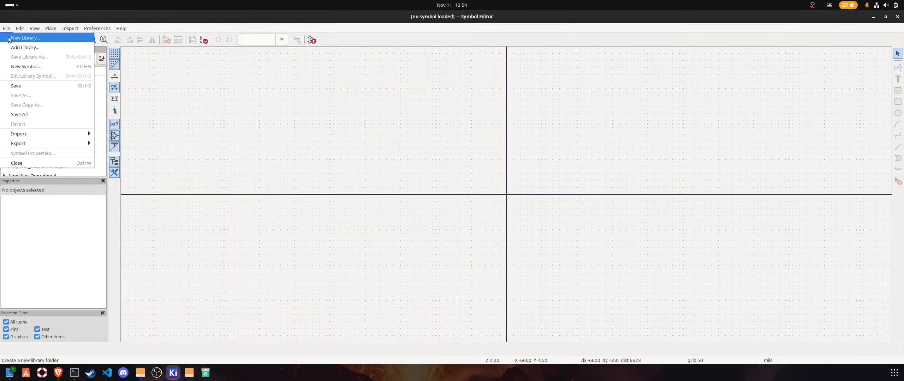
{"action": "left_click", "coordinate": [25, 38]}
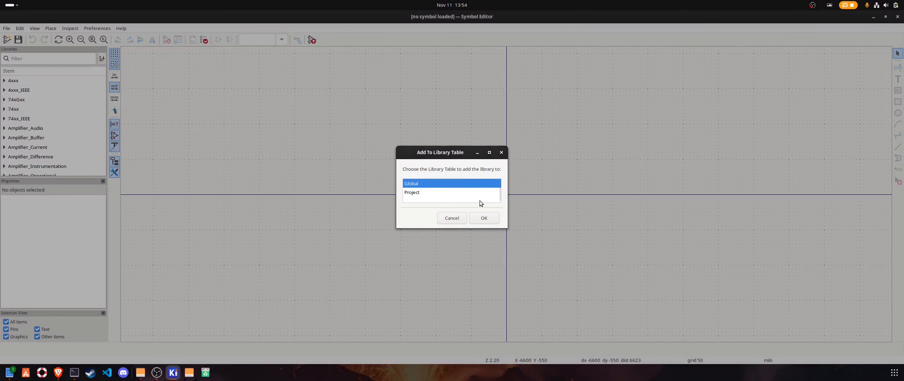
{"action": "left_click", "coordinate": [416, 193]}
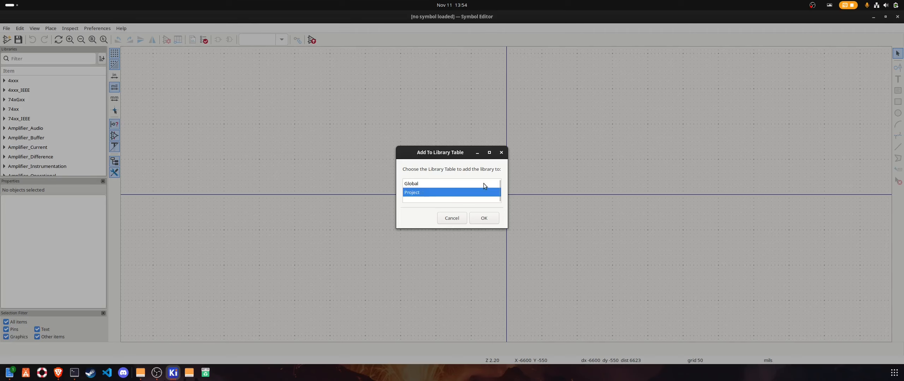
{"action": "left_click", "coordinate": [421, 184]}
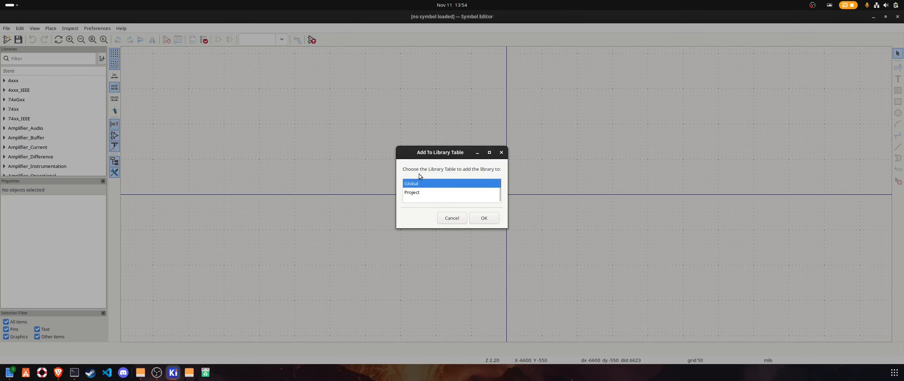
{"action": "left_click", "coordinate": [483, 221]}
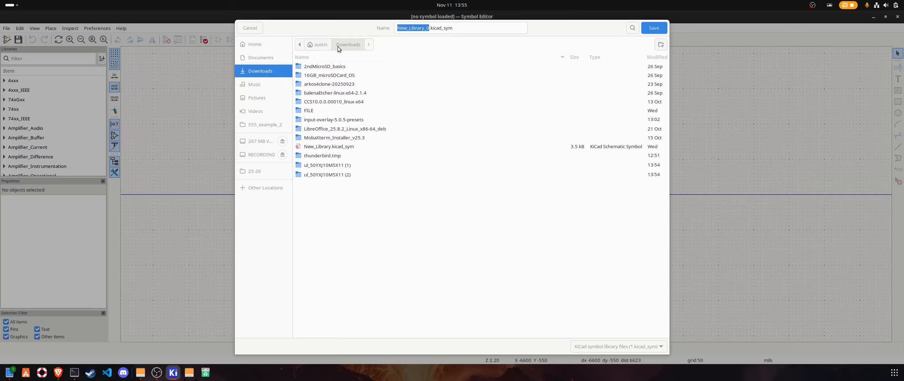
Save the new symbol library as 50YXJ10M5X11.kicad_sym in the Documents/Documents/kicadLIB folder
{"action": "left_click", "coordinate": [322, 46]}
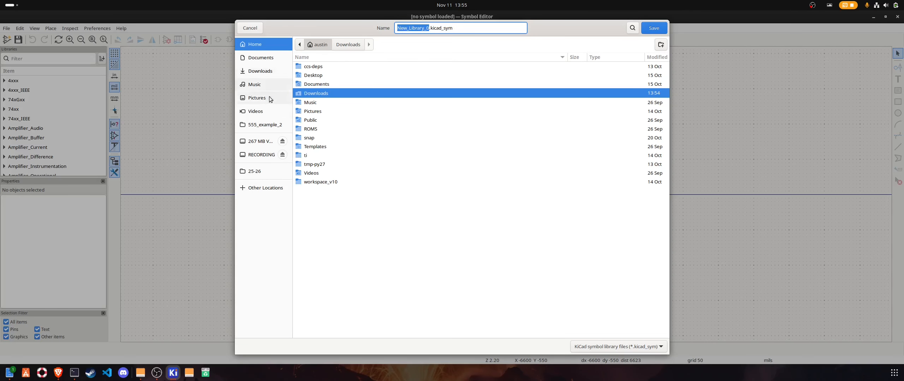
{"action": "double_click", "coordinate": [315, 86]}
{"action": "double_click", "coordinate": [319, 67]}
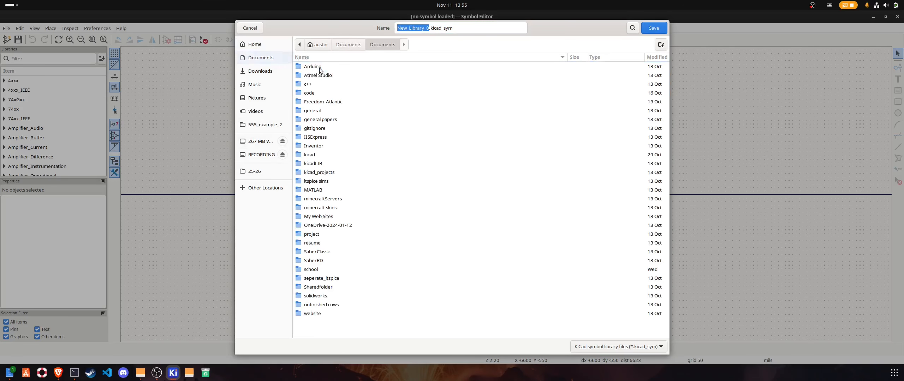
{"action": "double_click", "coordinate": [311, 164]}
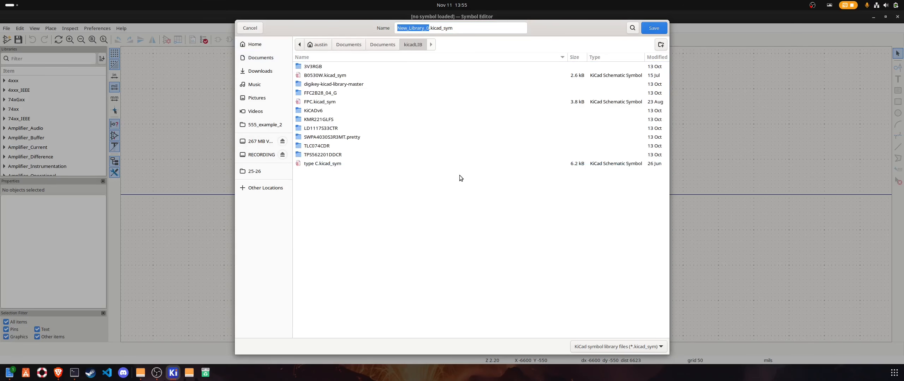
{"action": "right_click", "coordinate": [417, 25]}
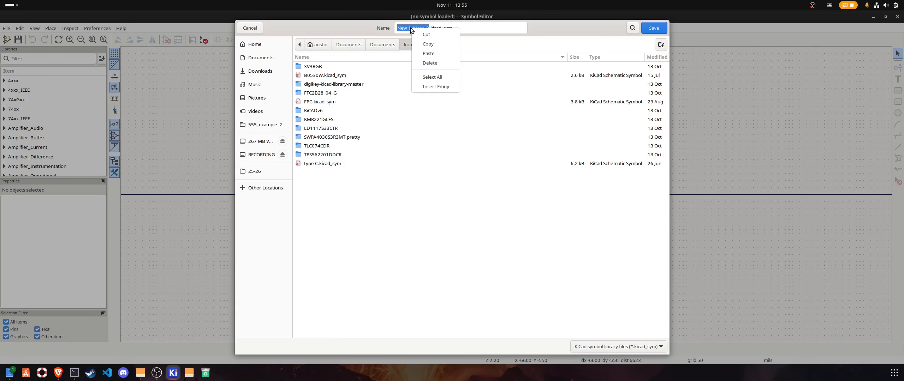
{"action": "left_click", "coordinate": [436, 53]}
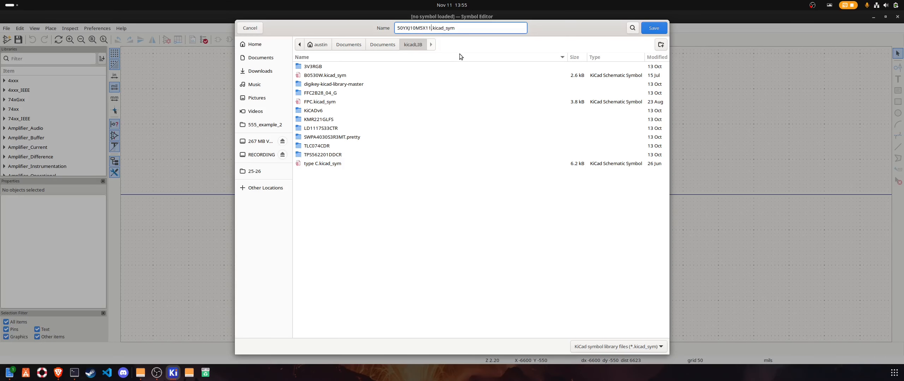
{"action": "left_click", "coordinate": [657, 28]}
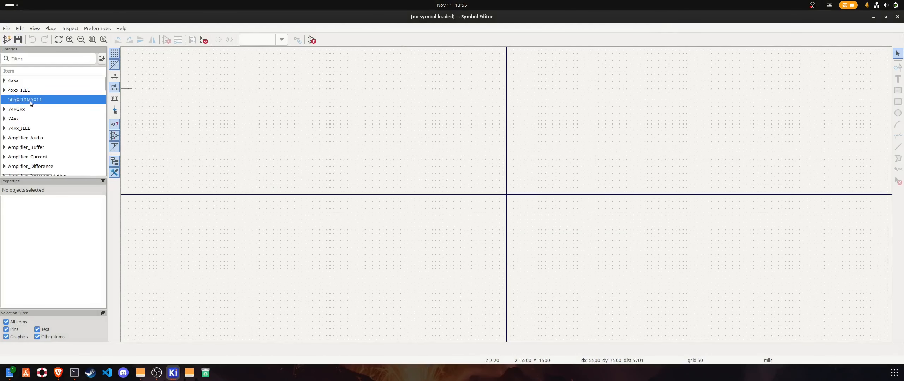
Import the symbol 2025-11-11_18-53-52.kicad_sym from the KiCADv6 folder of ul_50YXJ10M5X11 (2) in Downloads into the 50YXJ10M5X11 library
{"action": "left_click", "coordinate": [6, 28]}
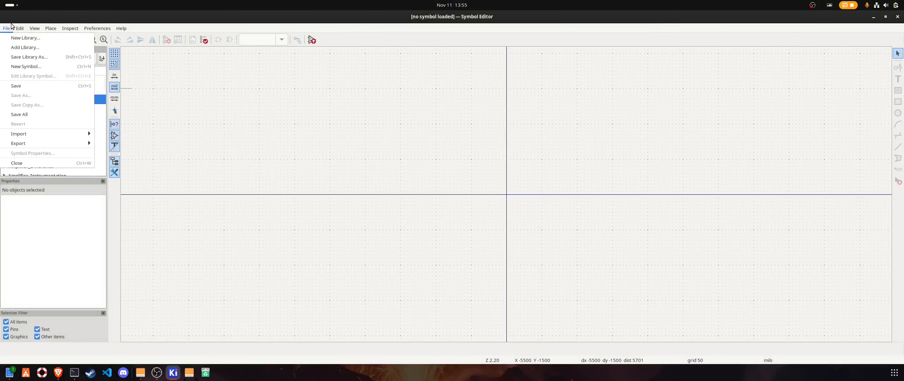
{"action": "mouse_move", "coordinate": [18, 29]}
{"action": "mouse_move", "coordinate": [36, 133]}
{"action": "left_click", "coordinate": [121, 134]}
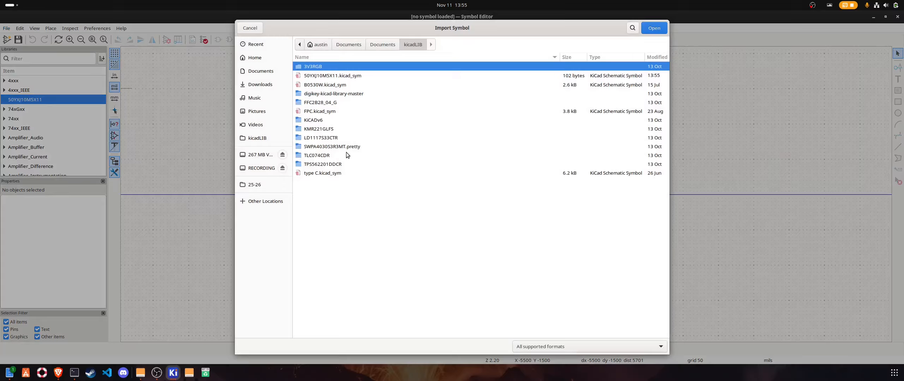
{"action": "left_click", "coordinate": [260, 85]}
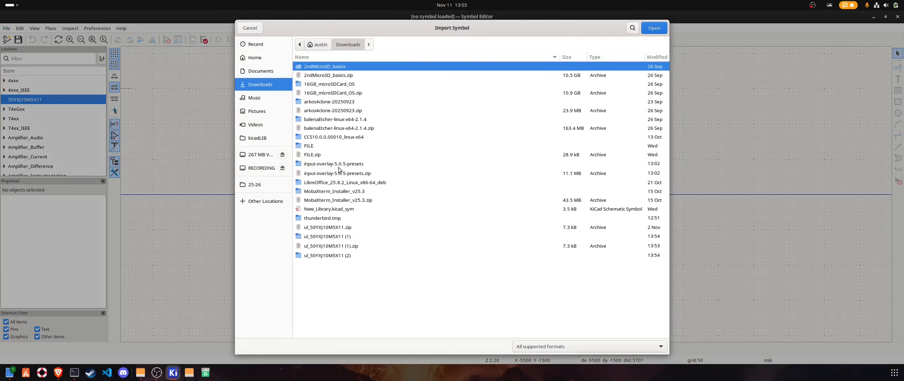
{"action": "double_click", "coordinate": [334, 256]}
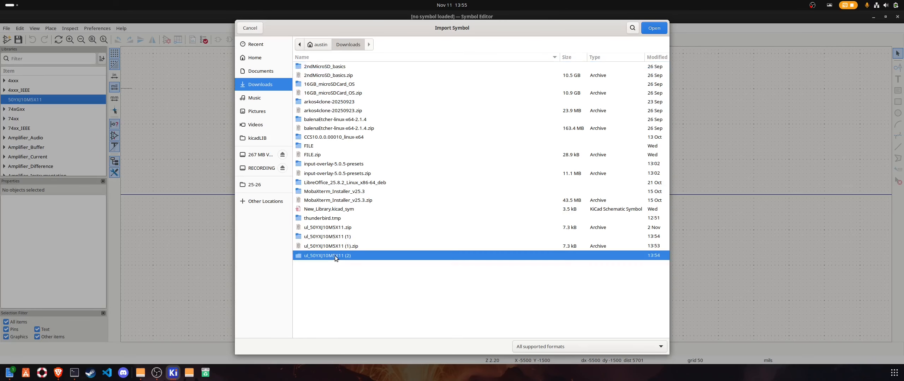
{"action": "double_click", "coordinate": [326, 71]}
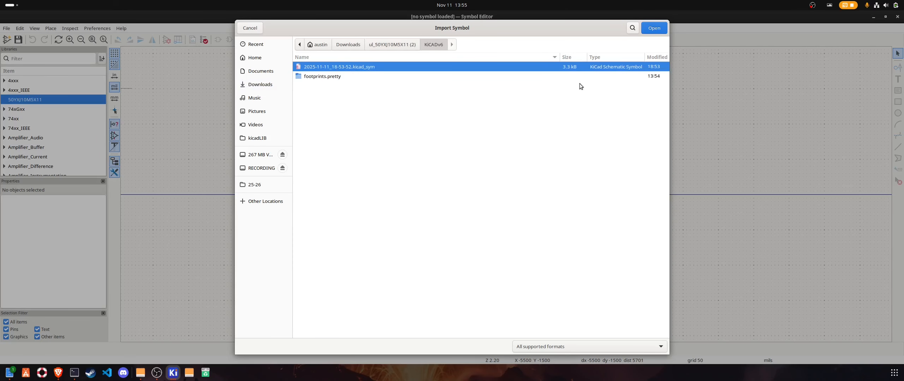
{"action": "left_click", "coordinate": [652, 28]}
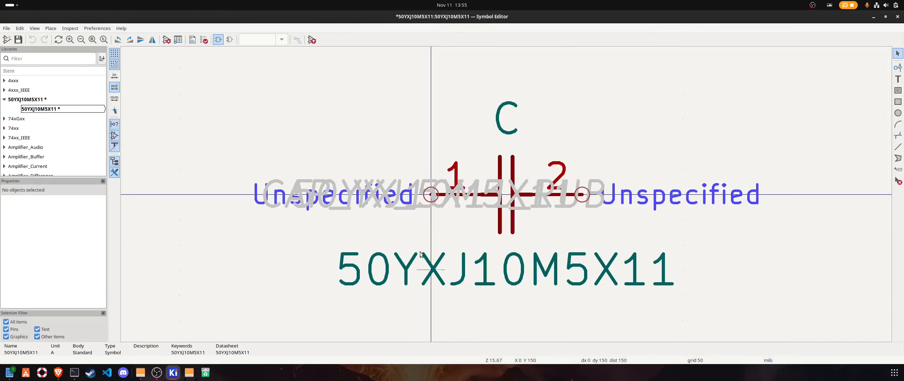
Check the imported capacitor symbol, save the 50YXJ10M5X11 library and close the Symbol Editor
{"action": "scroll", "coordinate": [558, 194], "scroll_direction": "up", "scroll_amount": 1}
{"action": "scroll", "coordinate": [506, 195], "scroll_direction": "down", "scroll_amount": 1}
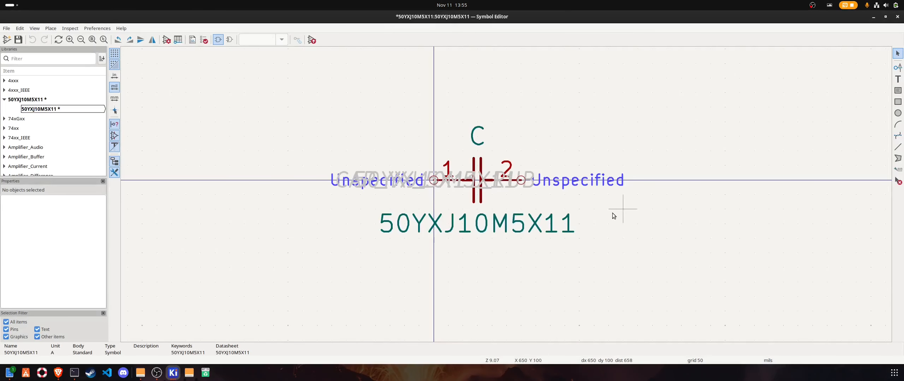
{"action": "scroll", "coordinate": [612, 213], "scroll_direction": "up", "scroll_amount": 3}
{"action": "scroll", "coordinate": [491, 211], "scroll_direction": "down", "scroll_amount": 2}
{"action": "scroll", "coordinate": [525, 193], "scroll_direction": "down", "scroll_amount": 3}
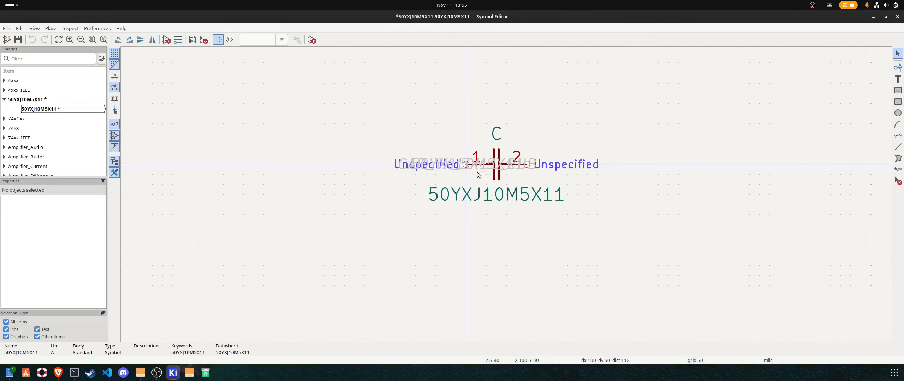
{"action": "left_click", "coordinate": [18, 40]}
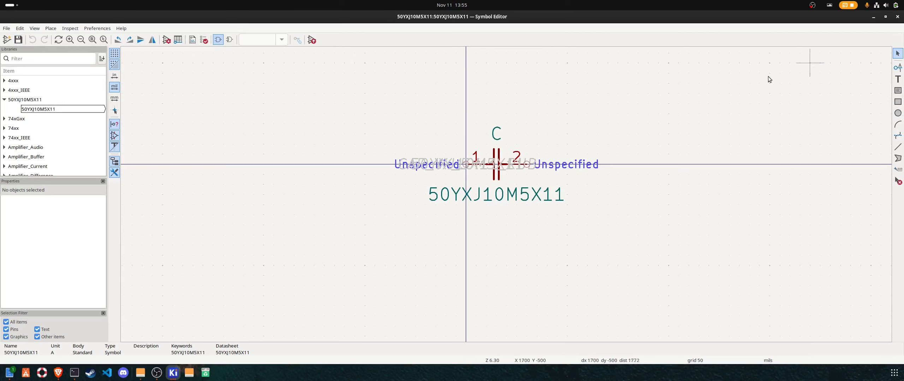
{"action": "left_click", "coordinate": [897, 18]}
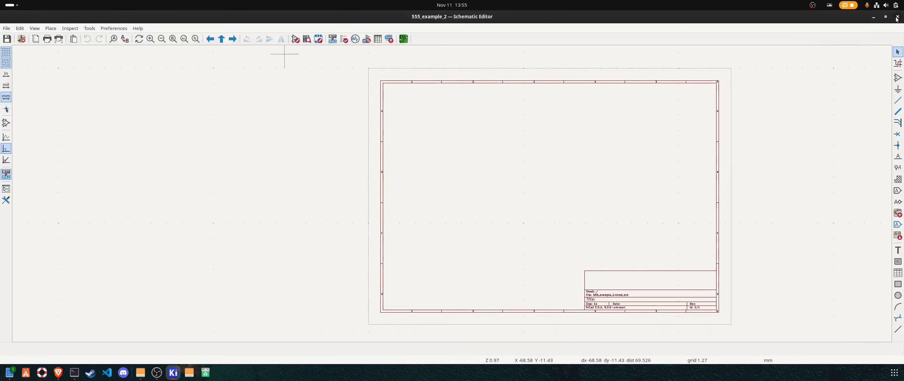
Place the 50YXJ10M5X11 capacitor symbol from the 50YXJ10M5X11 library on the schematic sheet above the title block
{"action": "left_click", "coordinate": [898, 78]}
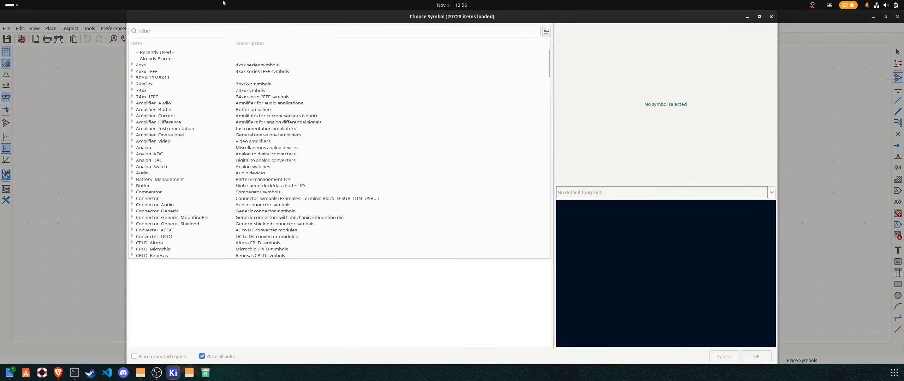
{"action": "right_click", "coordinate": [183, 28]}
{"action": "left_click", "coordinate": [203, 55]}
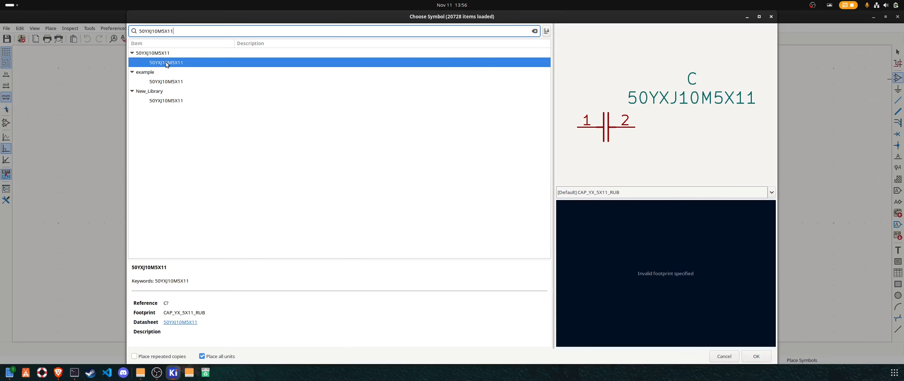
{"action": "double_click", "coordinate": [166, 62]}
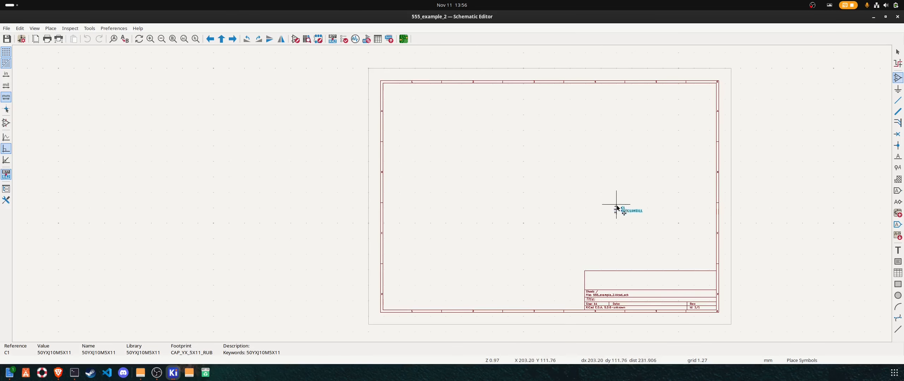
{"action": "scroll", "coordinate": [614, 209], "scroll_direction": "up", "scroll_amount": 2}
{"action": "left_click", "coordinate": [486, 191]}
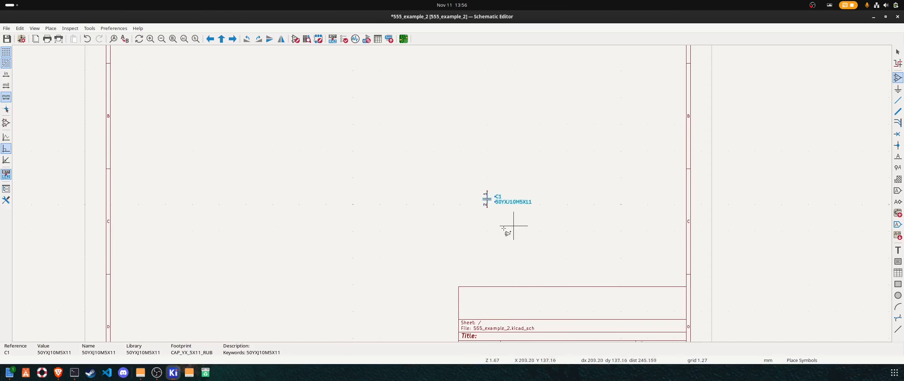
{"action": "right_click", "coordinate": [445, 222]}
{"action": "left_click", "coordinate": [459, 227]}
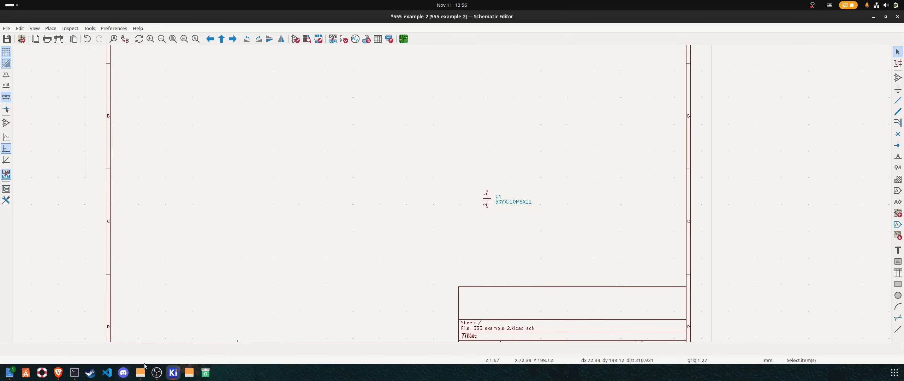
Switch to the browser, view the Rubycon 50YXJ10M5X11 symbol, footprint and 3D model previews on Ultra Librarian, and return to KiCad
{"action": "left_click", "coordinate": [57, 374]}
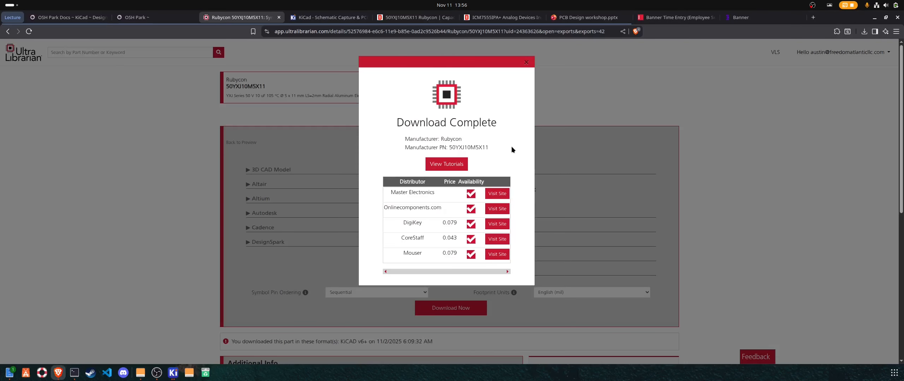
{"action": "left_click", "coordinate": [311, 139]}
{"action": "scroll", "coordinate": [365, 120], "scroll_direction": "down", "scroll_amount": 3}
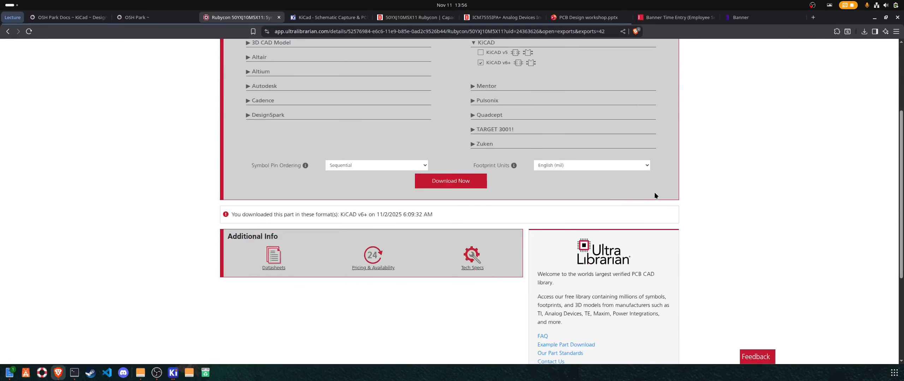
{"action": "scroll", "coordinate": [148, 110], "scroll_direction": "up", "scroll_amount": 3}
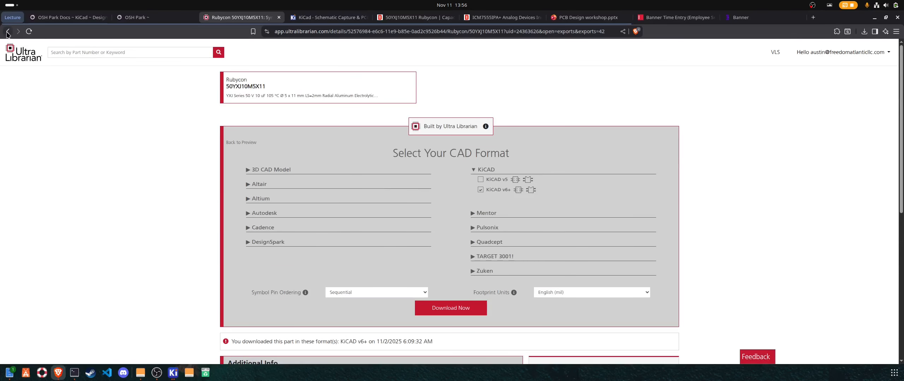
{"action": "left_click", "coordinate": [6, 32]}
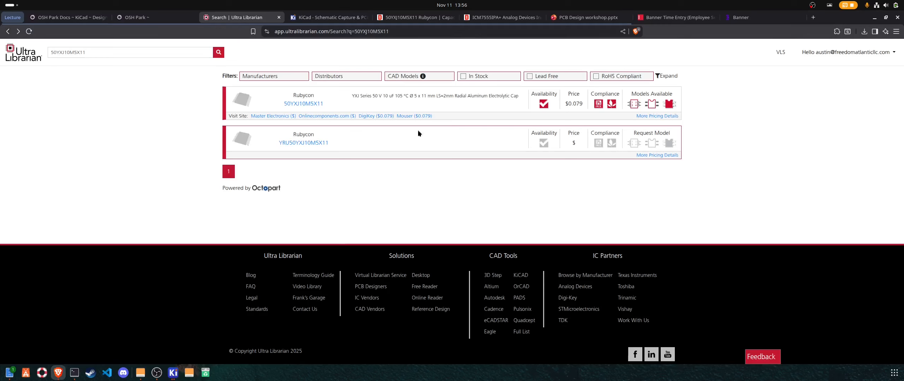
{"action": "left_click", "coordinate": [296, 103]}
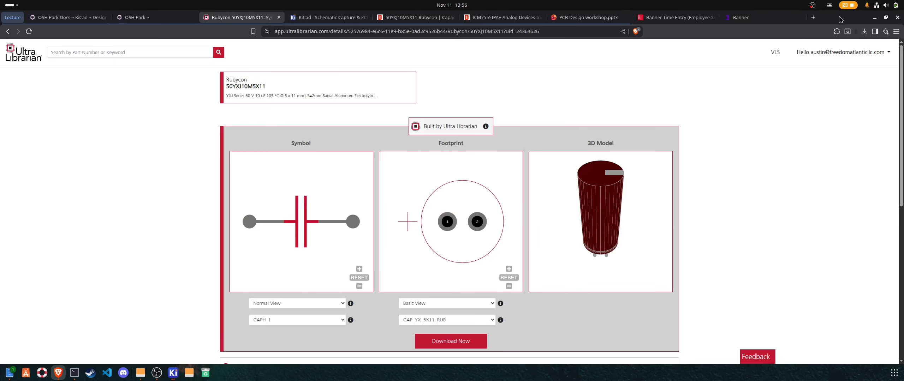
{"action": "left_click", "coordinate": [873, 20]}
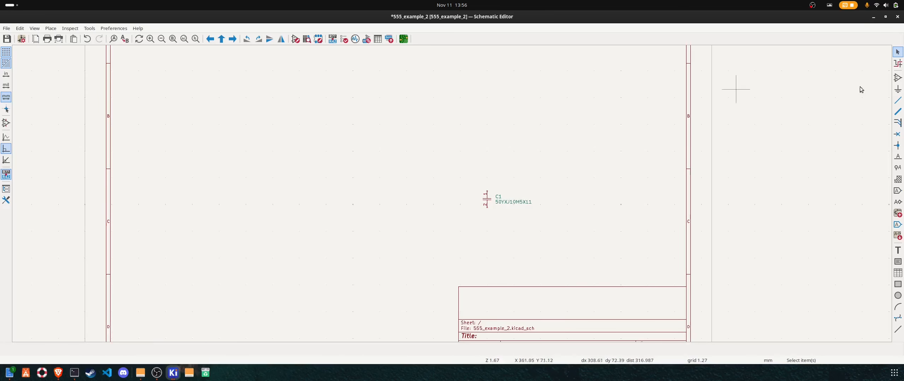
Search the symbol chooser for 555 and place the ICM7555xP PDIP-8 timer above and to the left of capacitor C1
{"action": "left_click", "coordinate": [897, 78]}
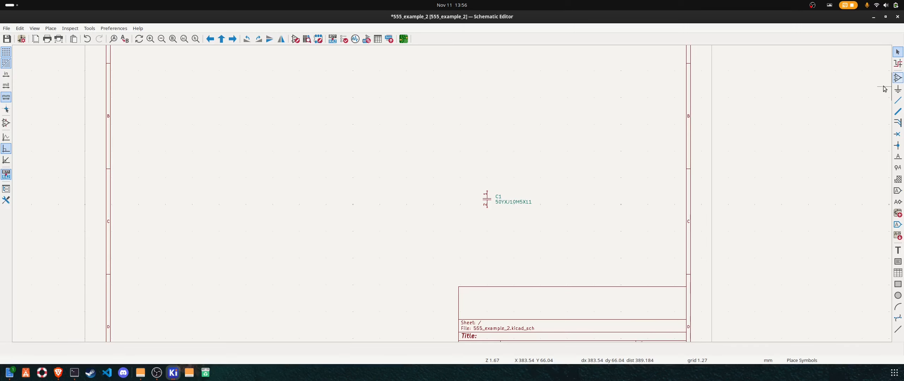
{"action": "left_click", "coordinate": [884, 89]}
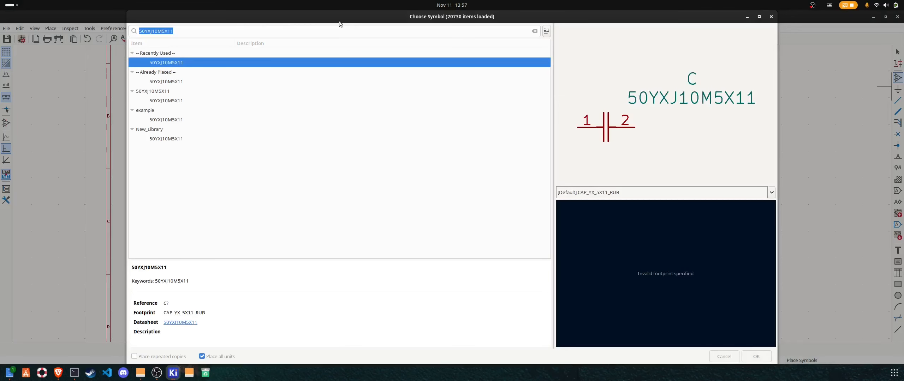
{"action": "type", "text": "555"}
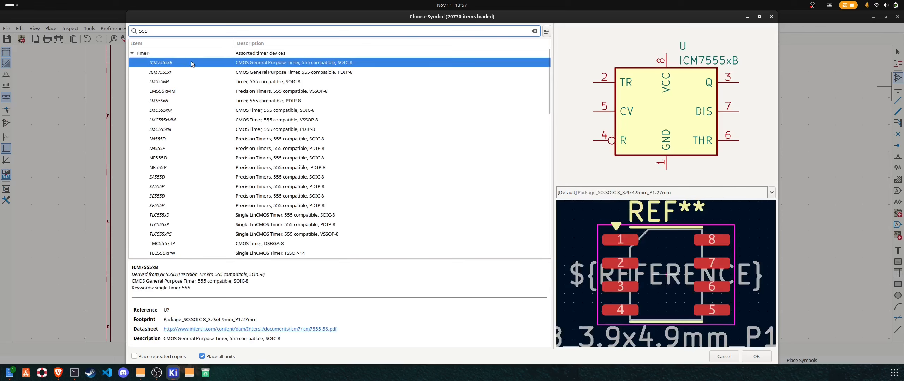
{"action": "left_click", "coordinate": [169, 74]}
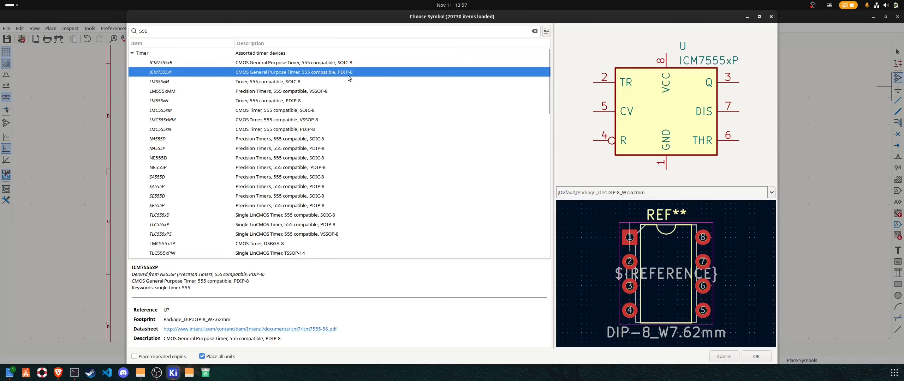
{"action": "double_click", "coordinate": [333, 73]}
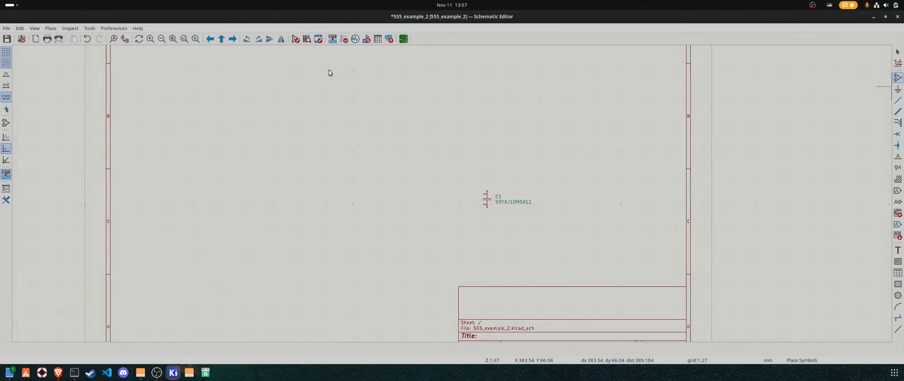
{"action": "scroll", "coordinate": [451, 170], "scroll_direction": "up", "scroll_amount": 1}
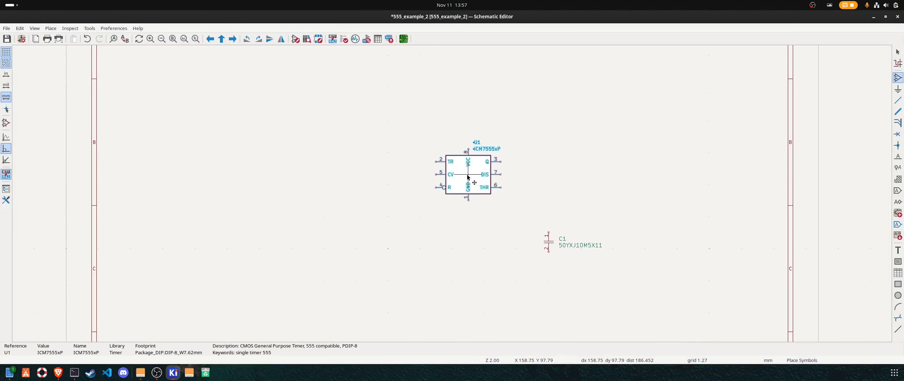
{"action": "left_click", "coordinate": [468, 175]}
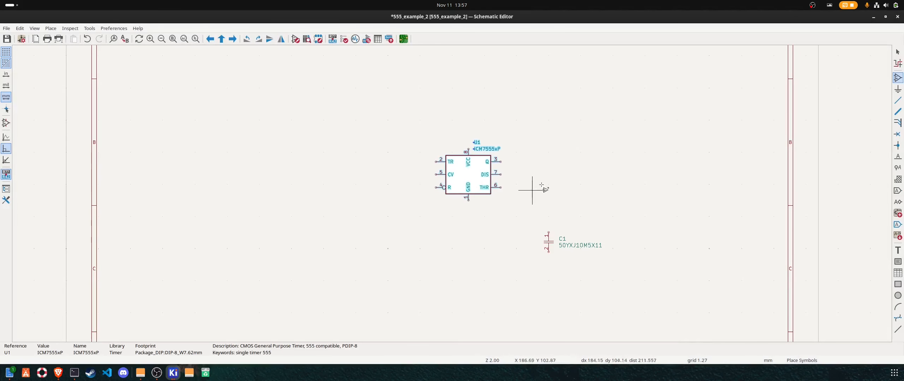
Search the symbol chooser for conn and compare the single-row pin and socket variants in the Connector library
{"action": "left_click", "coordinate": [619, 139]}
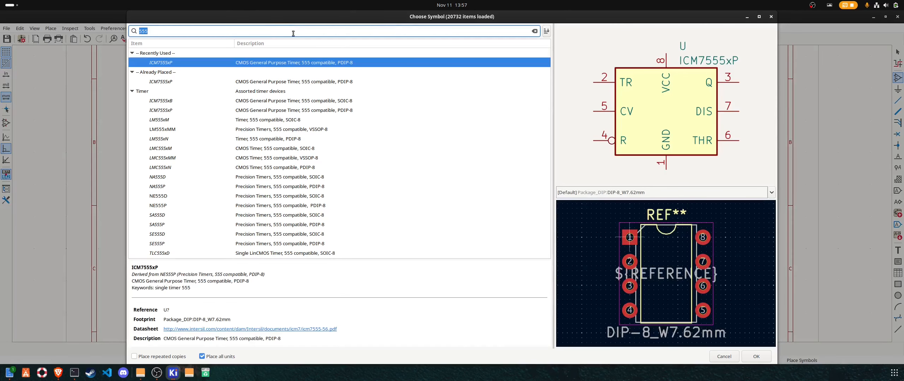
{"action": "type", "text": "conn"}
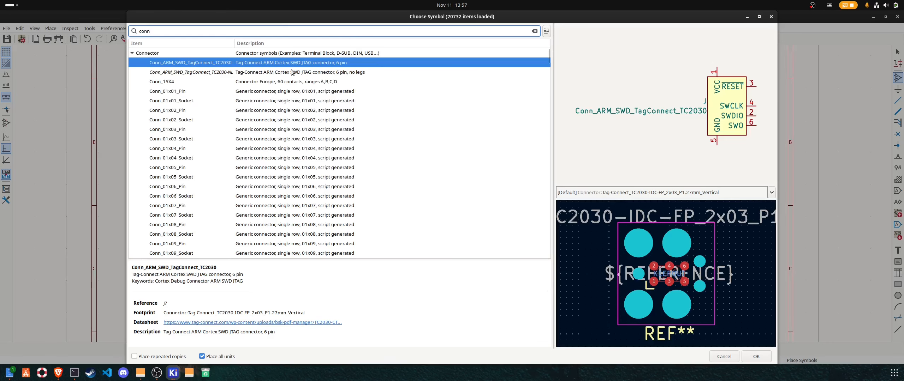
{"action": "left_click", "coordinate": [168, 113]}
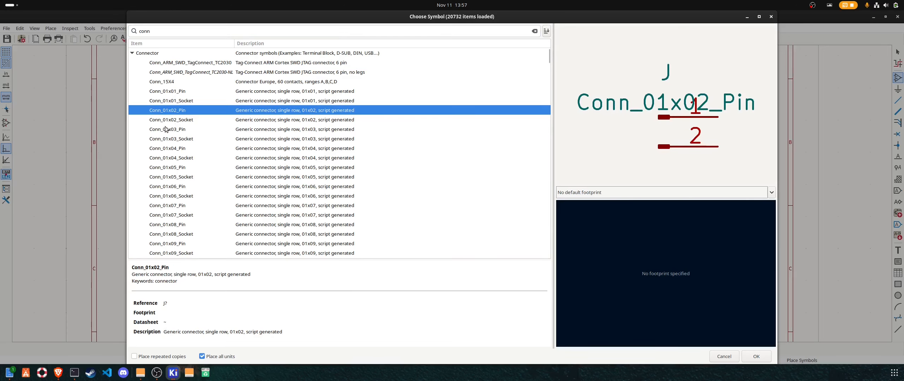
{"action": "left_click", "coordinate": [174, 121]}
{"action": "left_click", "coordinate": [172, 130]}
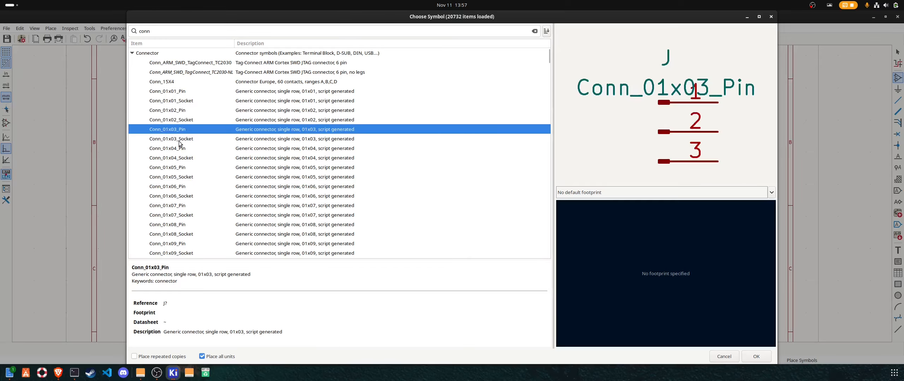
{"action": "left_click", "coordinate": [182, 147]}
{"action": "left_click", "coordinate": [183, 141]}
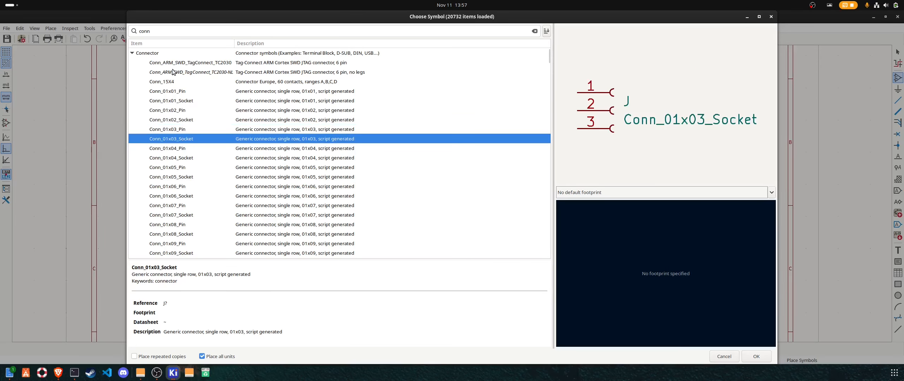
{"action": "left_click", "coordinate": [173, 84]}
{"action": "left_click", "coordinate": [172, 93]}
{"action": "left_click", "coordinate": [171, 102]}
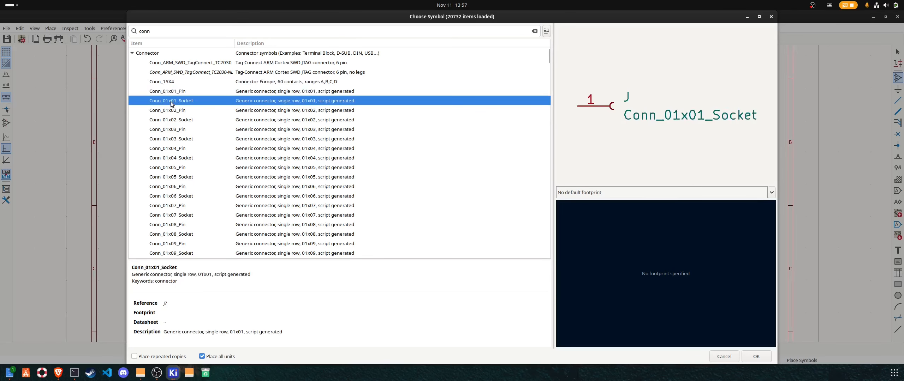
{"action": "scroll", "coordinate": [174, 122], "scroll_direction": "down", "scroll_amount": 7}
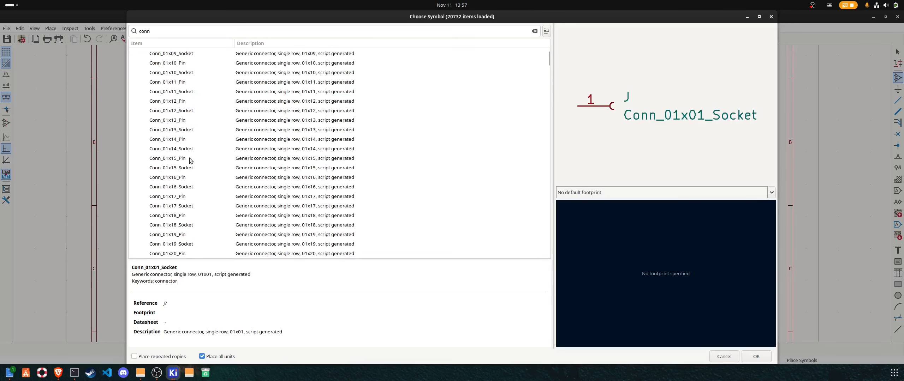
{"action": "scroll", "coordinate": [191, 148], "scroll_direction": "up", "scroll_amount": 7}
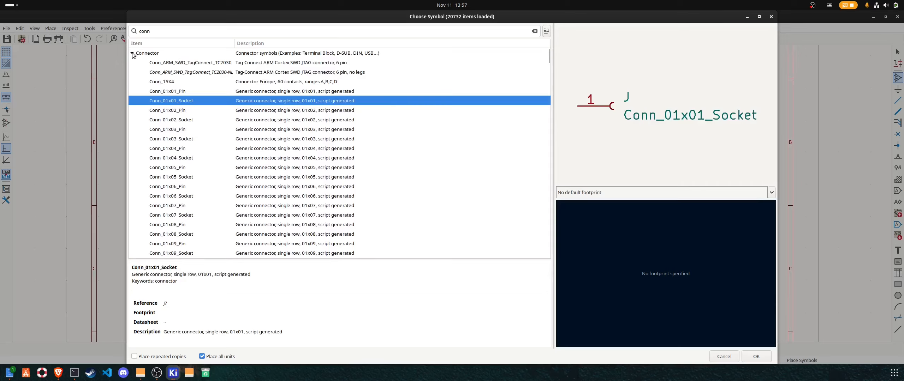
Place the Conn_01x02 symbol from the Connector_Generic library left of the timer, rotated 180° so its pins face the timer
{"action": "left_click", "coordinate": [133, 53]}
{"action": "left_click", "coordinate": [169, 83]}
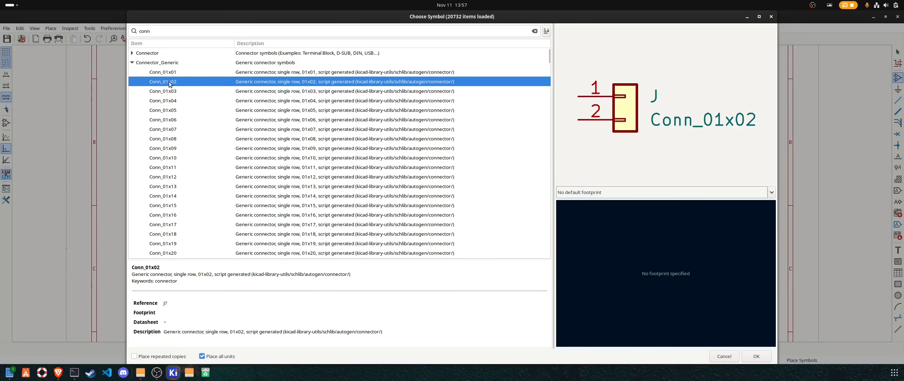
{"action": "double_click", "coordinate": [167, 82]}
{"action": "key", "text": "r"}
{"action": "key", "text": "r"}
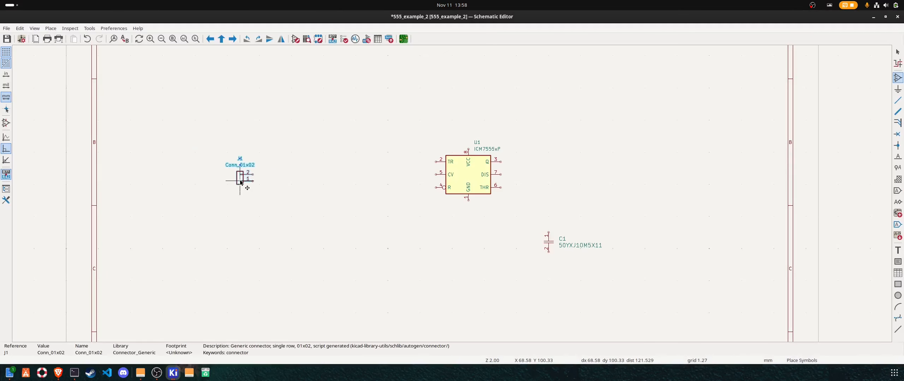
{"action": "right_click", "coordinate": [256, 204]}
{"action": "left_click", "coordinate": [271, 210]}
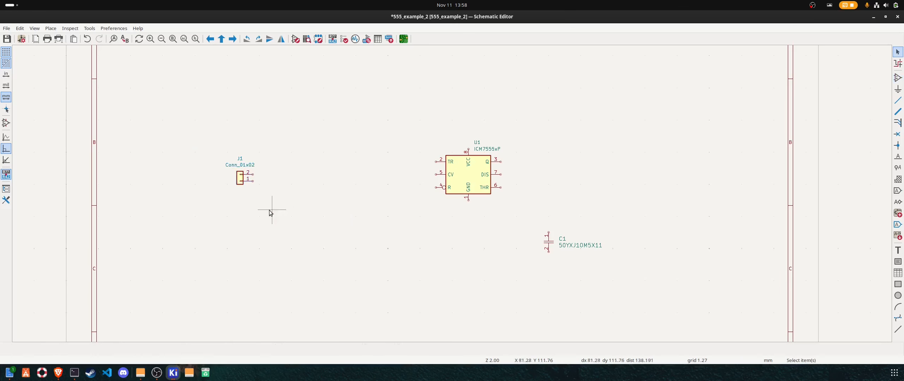
Mirror connector J1 horizontally and mirror it back to its original orientation
{"action": "left_click", "coordinate": [240, 183]}
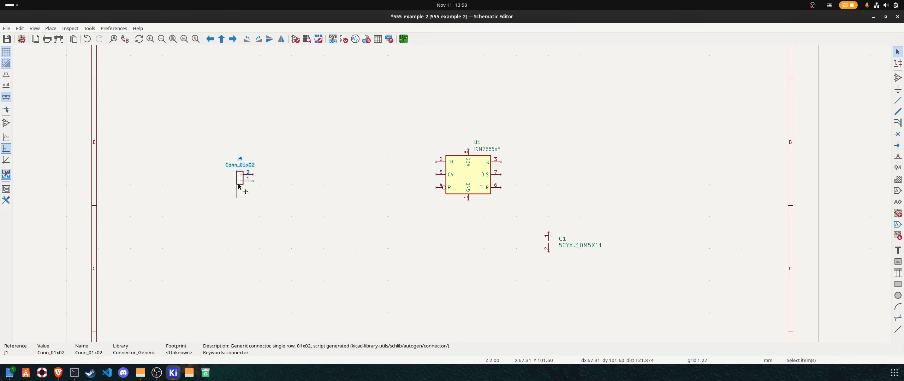
{"action": "right_click", "coordinate": [240, 183]}
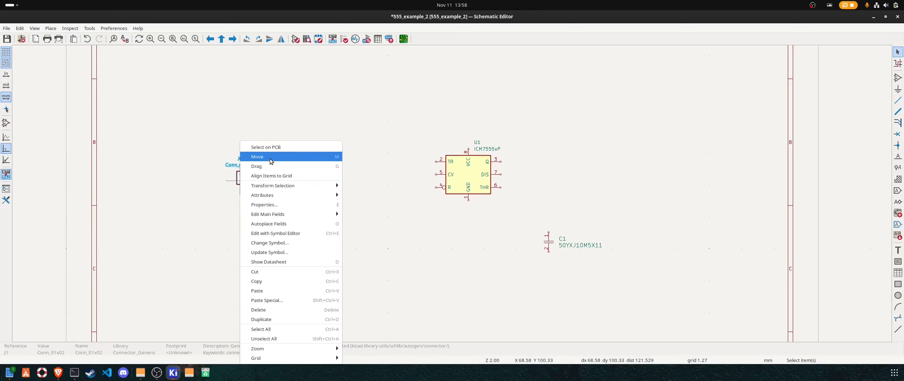
{"action": "mouse_move", "coordinate": [270, 187]}
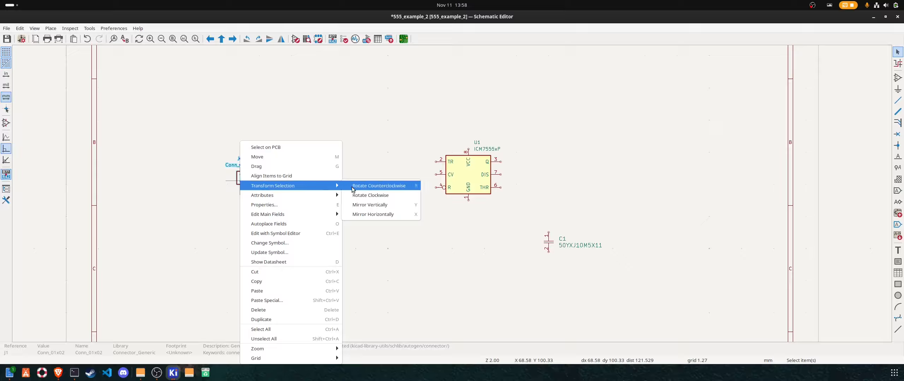
{"action": "left_click", "coordinate": [384, 214]}
{"action": "right_click", "coordinate": [243, 191]}
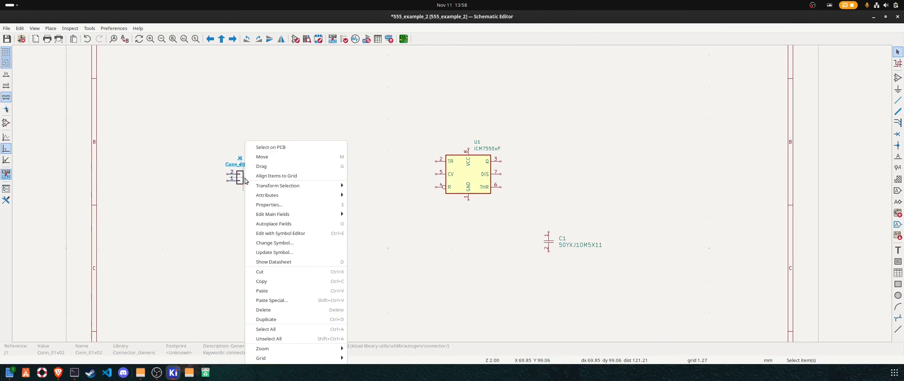
{"action": "mouse_move", "coordinate": [292, 187]}
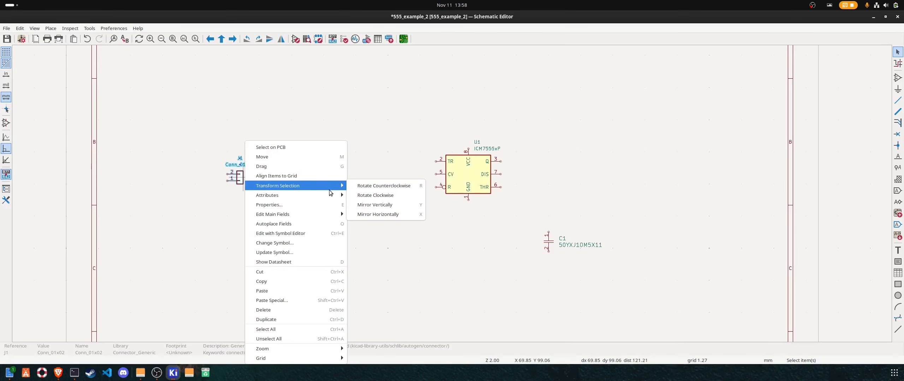
{"action": "left_click", "coordinate": [381, 214]}
Mirror connector J1 vertically so pin 1 is above pin 2, and shift it slightly up and to the right
{"action": "right_click", "coordinate": [243, 180]}
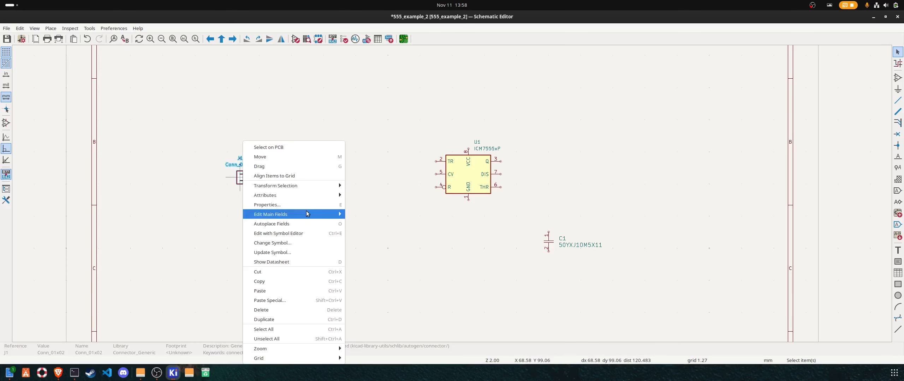
{"action": "mouse_move", "coordinate": [293, 186]}
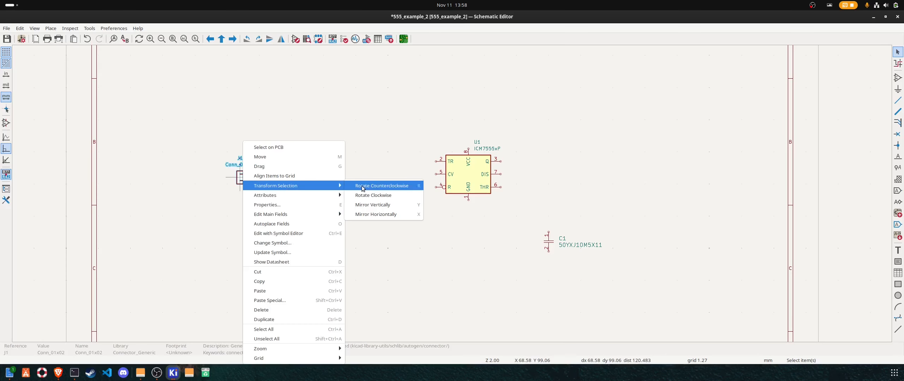
{"action": "left_click", "coordinate": [373, 205]}
{"action": "key", "text": "g"}
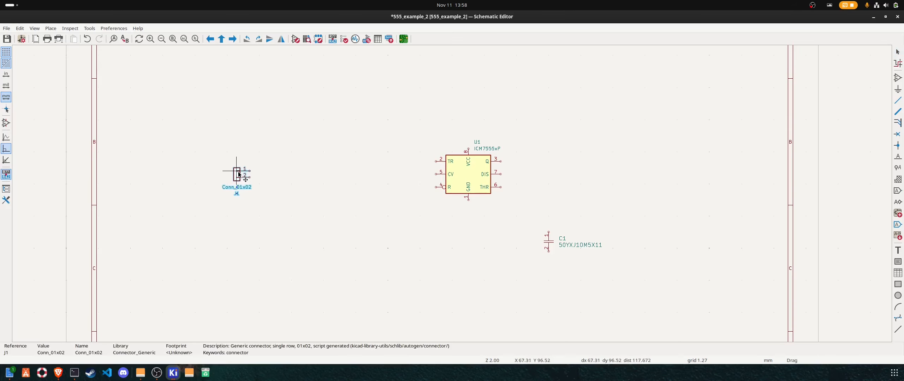
{"action": "left_click", "coordinate": [244, 171]}
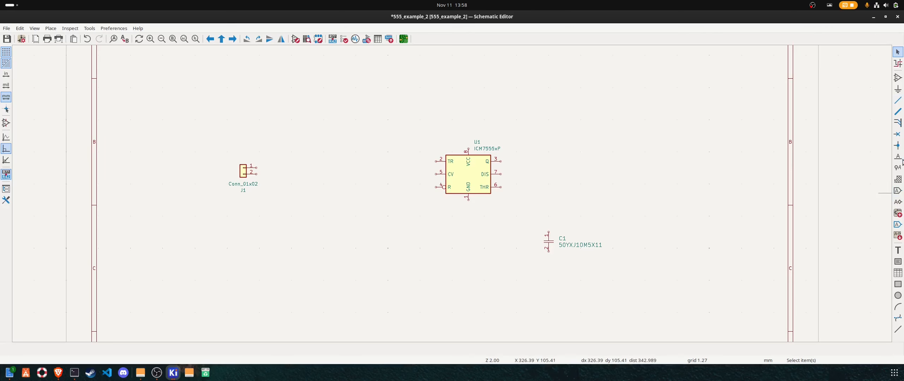
Search the power symbols for gnd and place the GND symbol below and to the right of connector J1's pins
{"action": "left_click", "coordinate": [897, 91]}
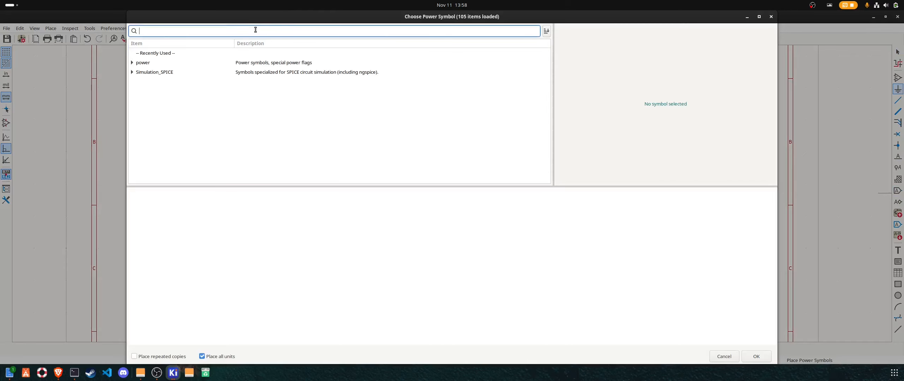
{"action": "type", "text": "gnd"}
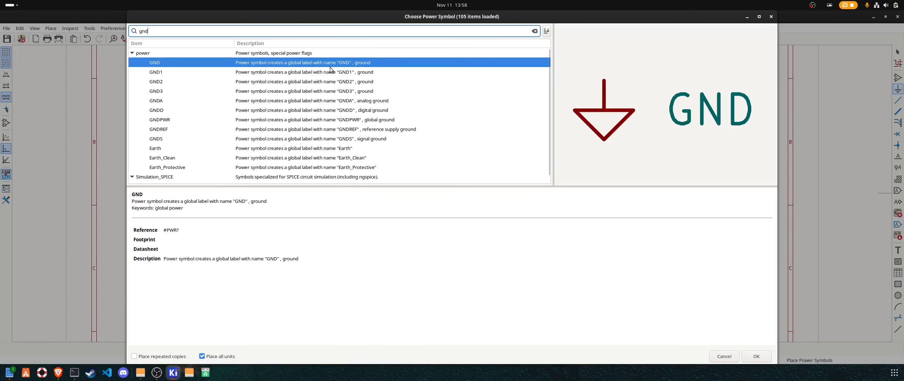
{"action": "double_click", "coordinate": [318, 63]}
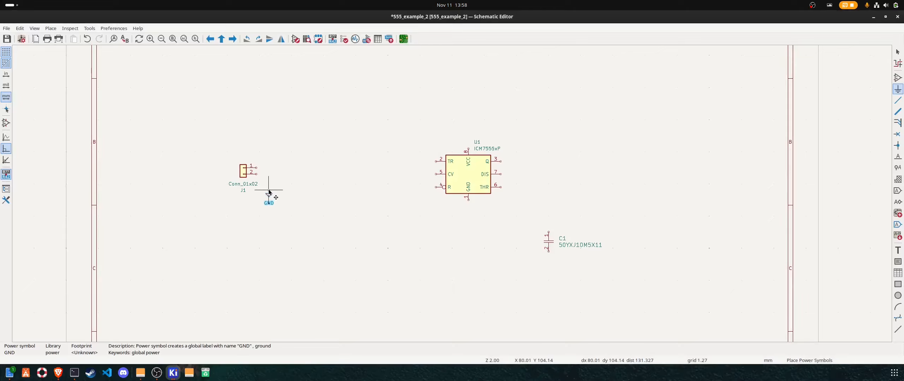
{"action": "left_click", "coordinate": [269, 192]}
Search the power symbols for 5 and place the +5V symbol above connector J1's pins, vertically aligned with GND
{"action": "left_click", "coordinate": [272, 142]}
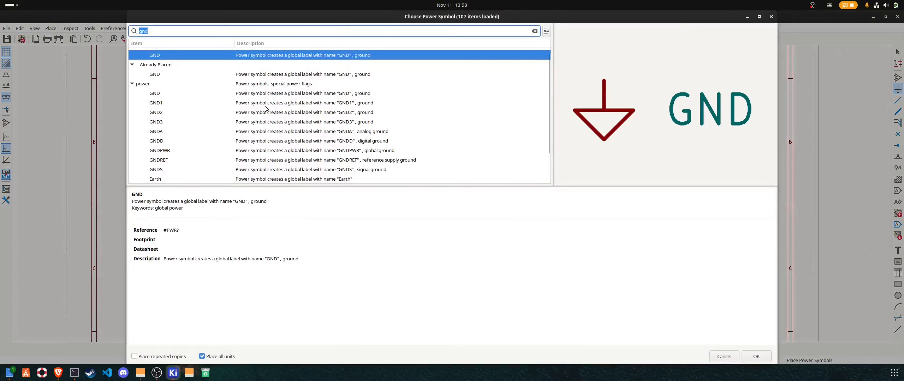
{"action": "type", "text": "5"}
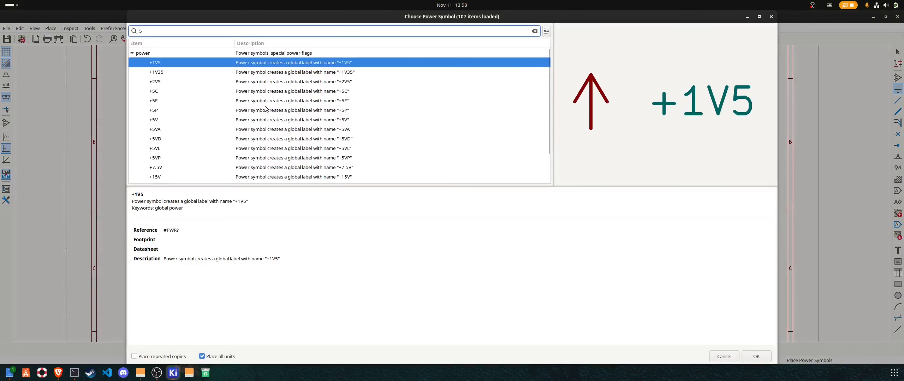
{"action": "scroll", "coordinate": [261, 95], "scroll_direction": "down", "scroll_amount": 2}
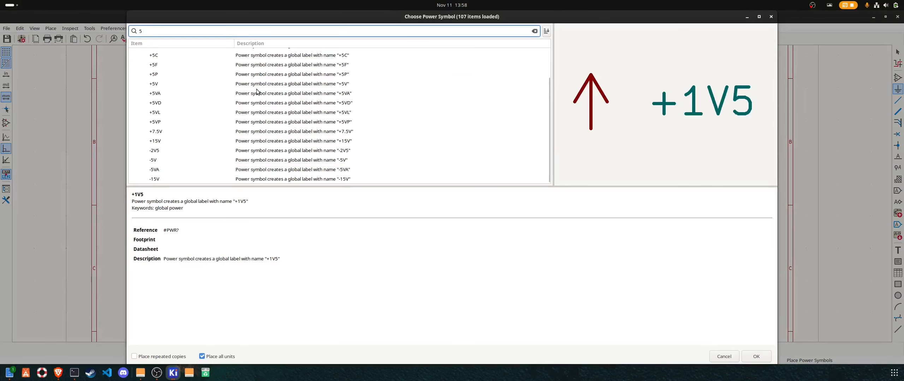
{"action": "left_click", "coordinate": [158, 161]}
{"action": "scroll", "coordinate": [169, 176], "scroll_direction": "up", "scroll_amount": 2}
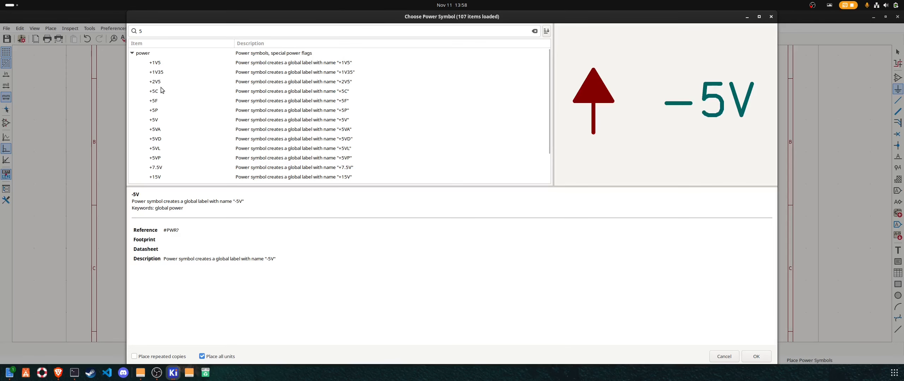
{"action": "left_click", "coordinate": [157, 120]}
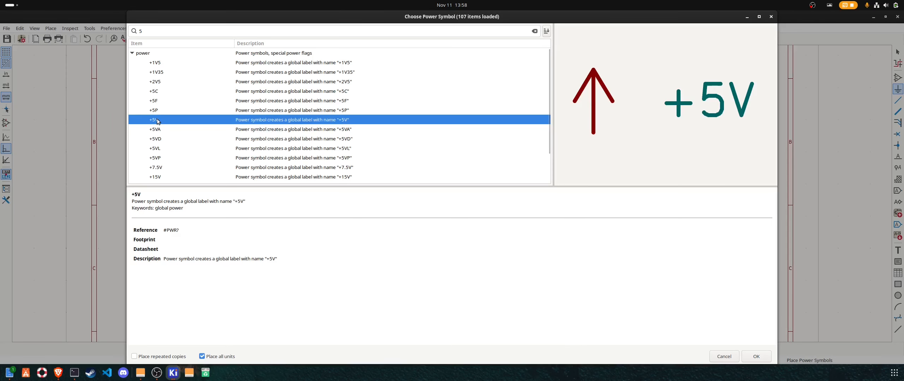
{"action": "double_click", "coordinate": [158, 120]}
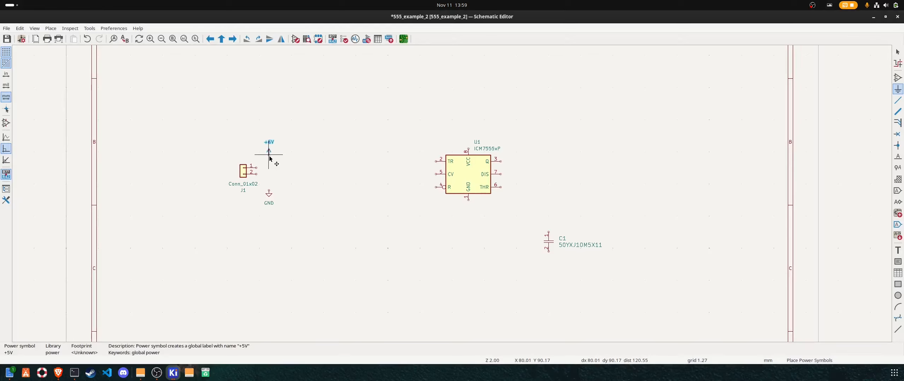
{"action": "left_click", "coordinate": [270, 158]}
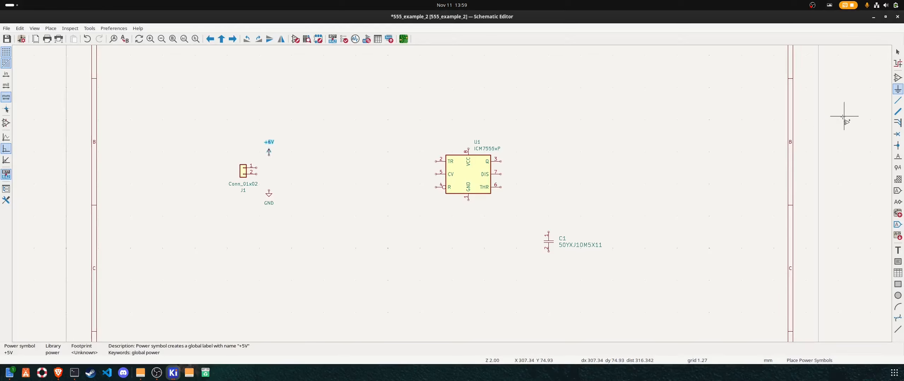
Wire connector J1's pin 1 to the +5V symbol and pin 2 to the GND symbol
{"action": "left_click", "coordinate": [897, 103]}
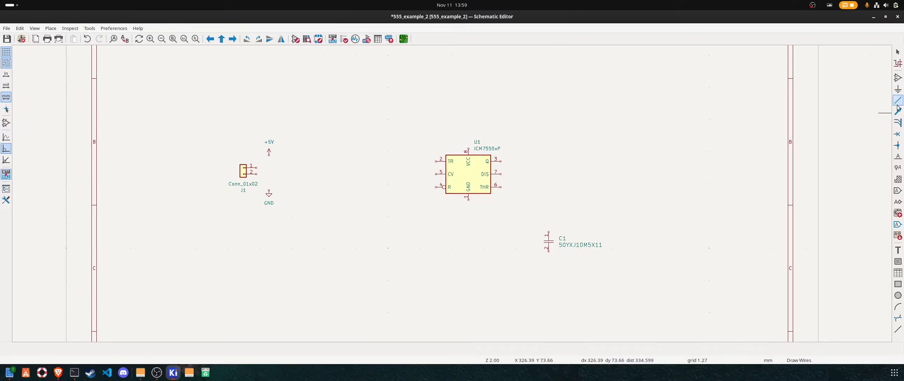
{"action": "left_click", "coordinate": [256, 167]}
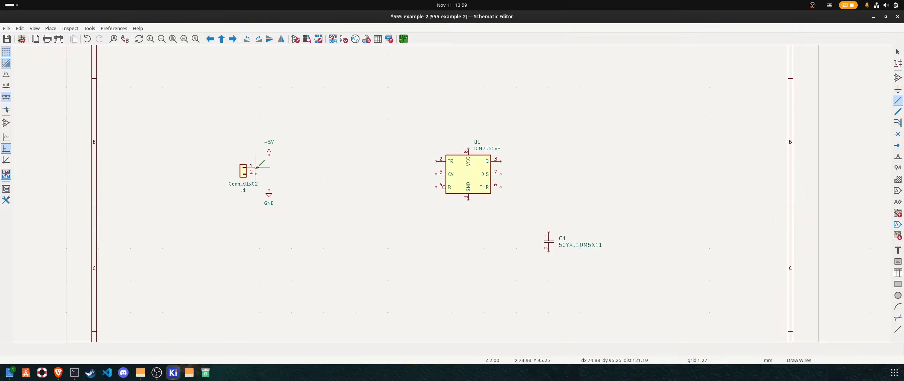
{"action": "left_click", "coordinate": [269, 154]}
{"action": "right_click", "coordinate": [294, 158]}
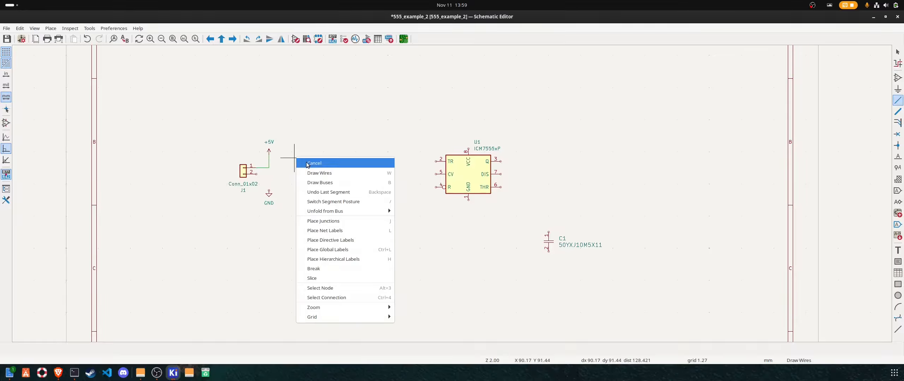
{"action": "left_click", "coordinate": [303, 161]}
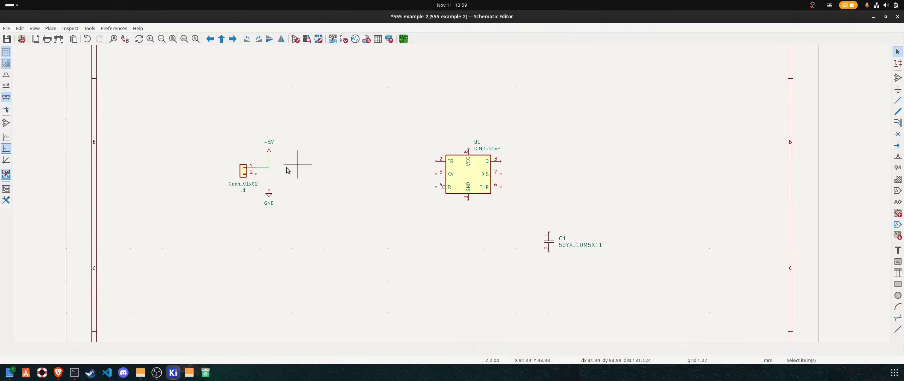
{"action": "left_click", "coordinate": [256, 174]}
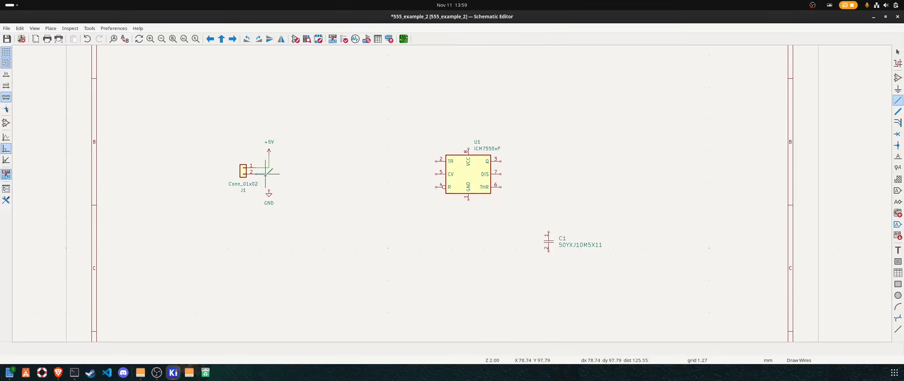
{"action": "left_click", "coordinate": [268, 192]}
{"action": "key", "text": "Escape"}
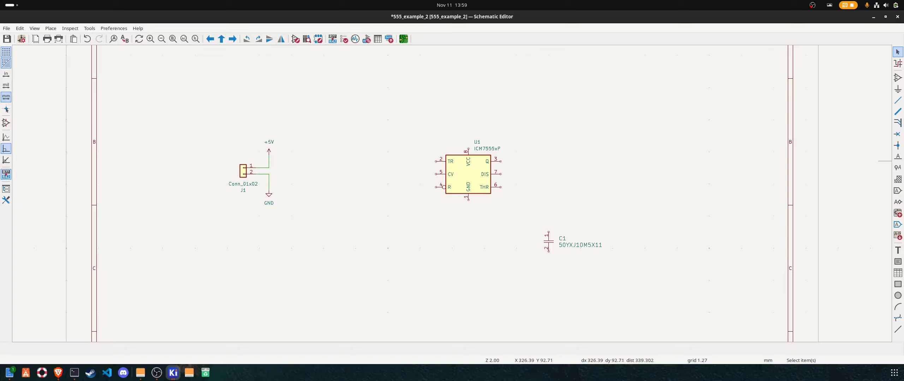
Search the symbol chooser for IR and place the CQY99 5 mm infrared LED right of the timer, rotated to stand vertically
{"action": "left_click", "coordinate": [898, 78]}
{"action": "left_click", "coordinate": [466, 234]}
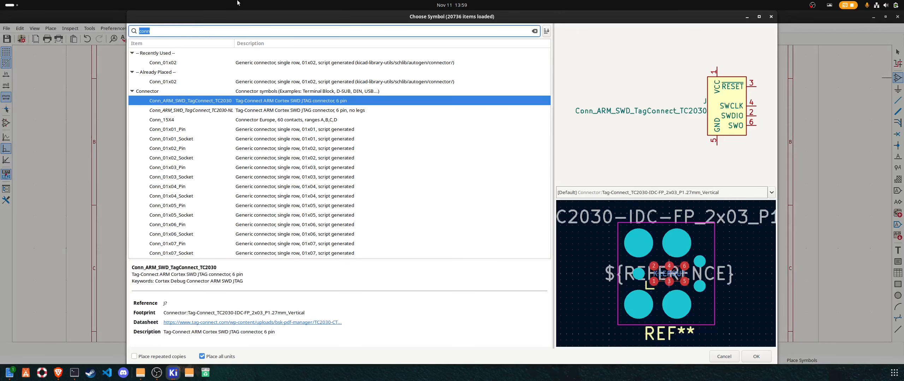
{"action": "type", "text": "IR"}
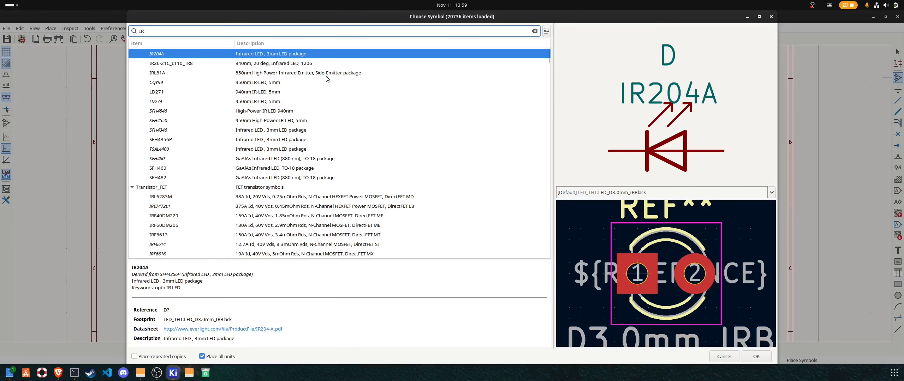
{"action": "left_click", "coordinate": [248, 84]}
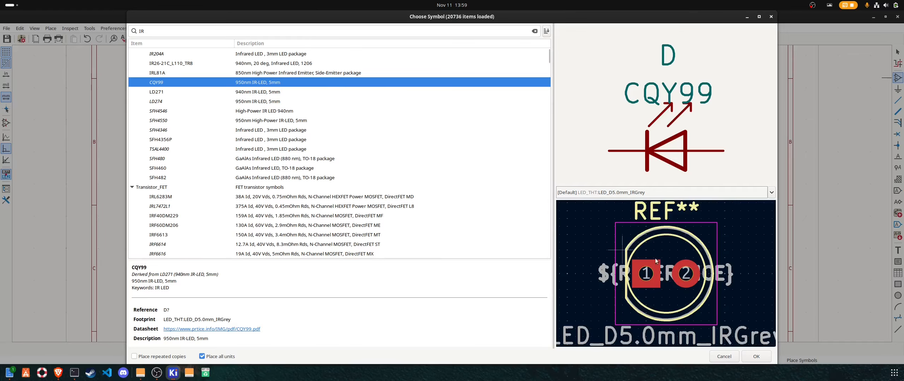
{"action": "double_click", "coordinate": [291, 83]}
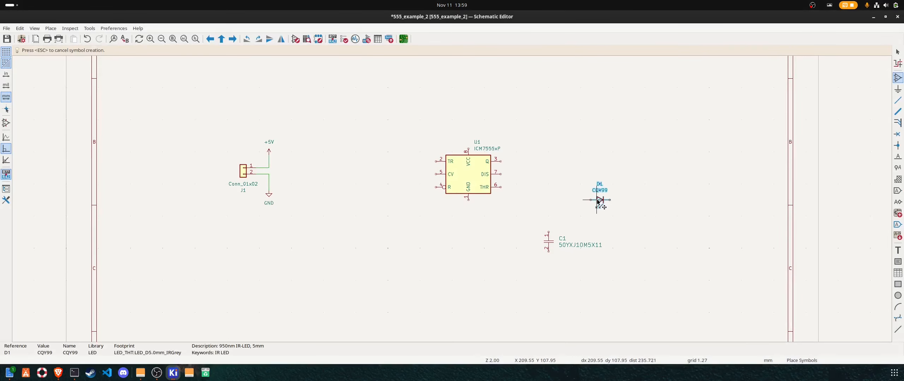
{"action": "key", "text": "r"}
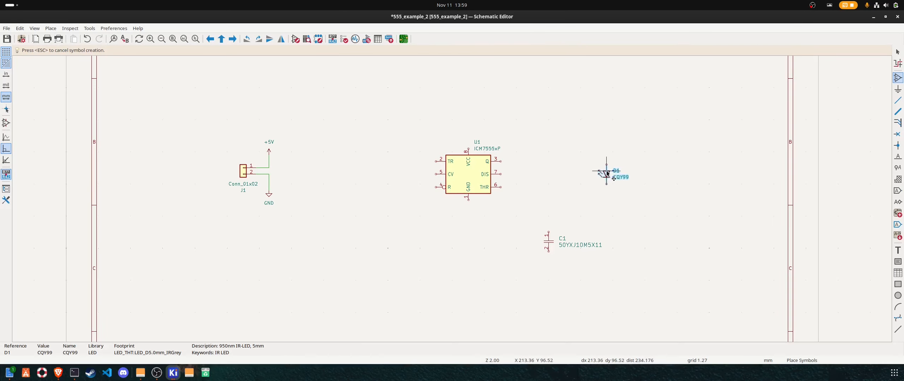
{"action": "left_click", "coordinate": [606, 176]}
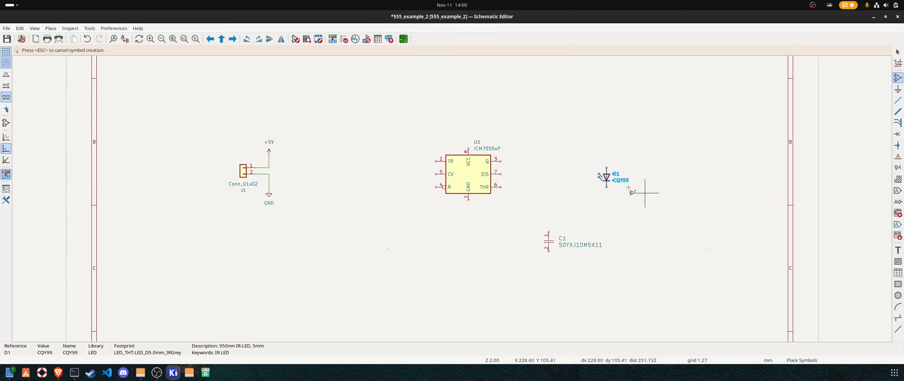
Search the symbol chooser for r and place the R resistor from the Device library directly below LED D1
{"action": "left_click", "coordinate": [618, 193]}
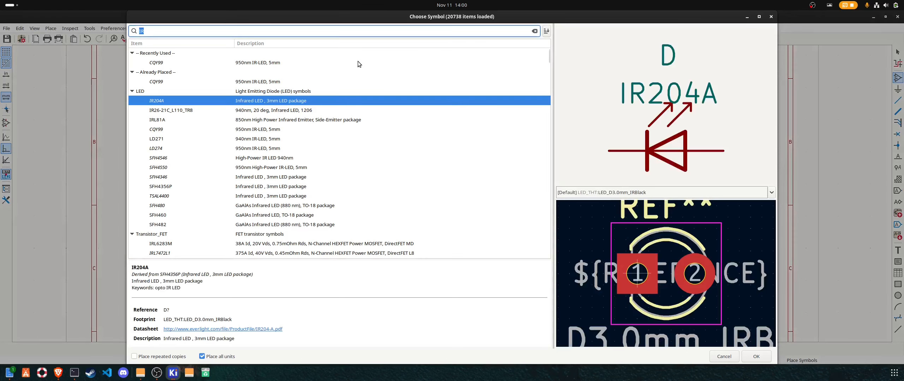
{"action": "type", "text": "r"}
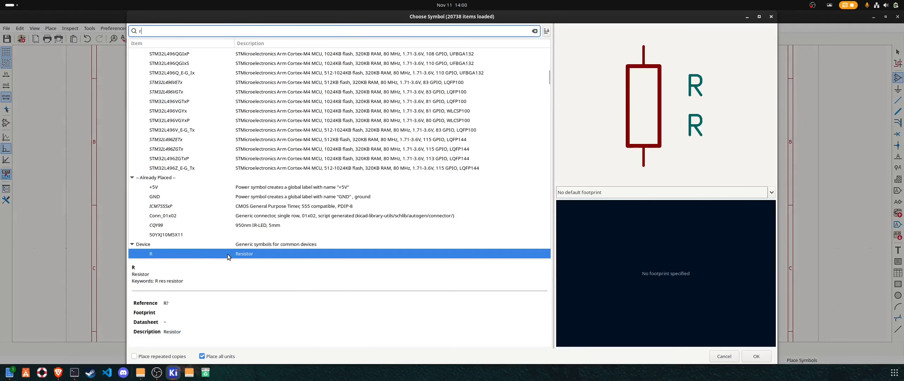
{"action": "left_click", "coordinate": [228, 254]}
{"action": "double_click", "coordinate": [226, 254]}
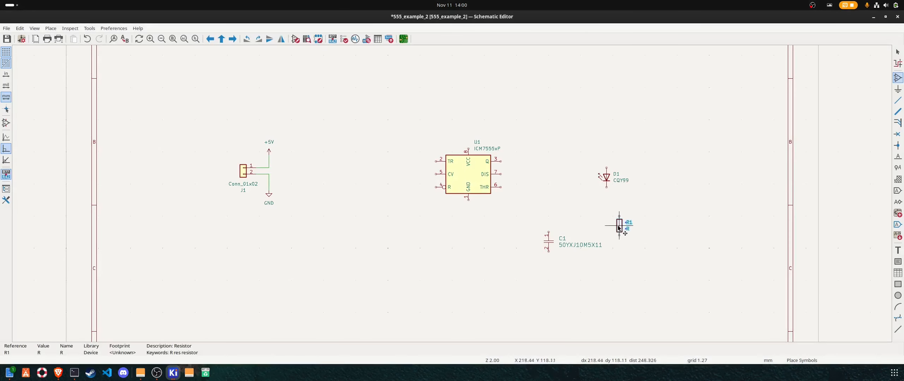
{"action": "left_click", "coordinate": [608, 227]}
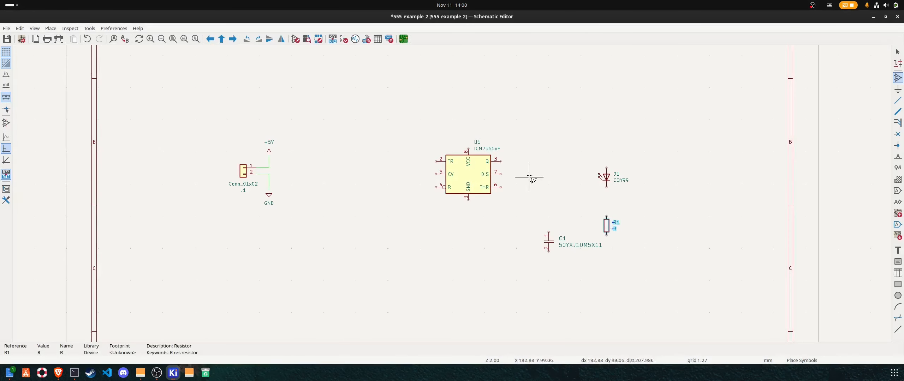
Copy resistor R1 and paste the copy above and to the right of timer U1
{"action": "right_click", "coordinate": [568, 187]}
{"action": "left_click", "coordinate": [572, 191]}
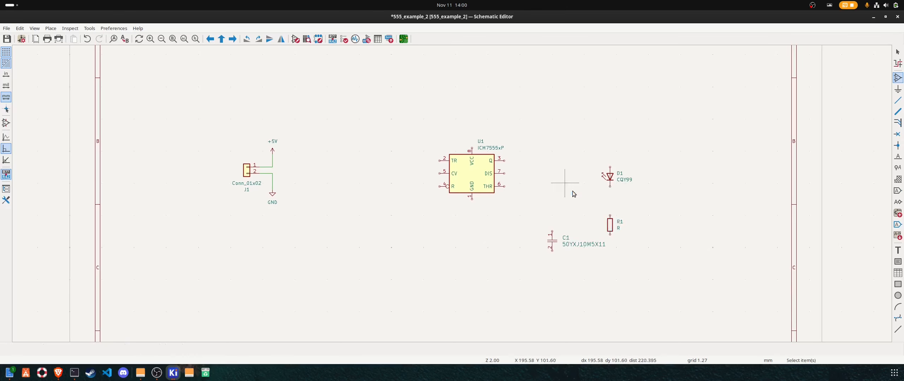
{"action": "right_click", "coordinate": [613, 226]}
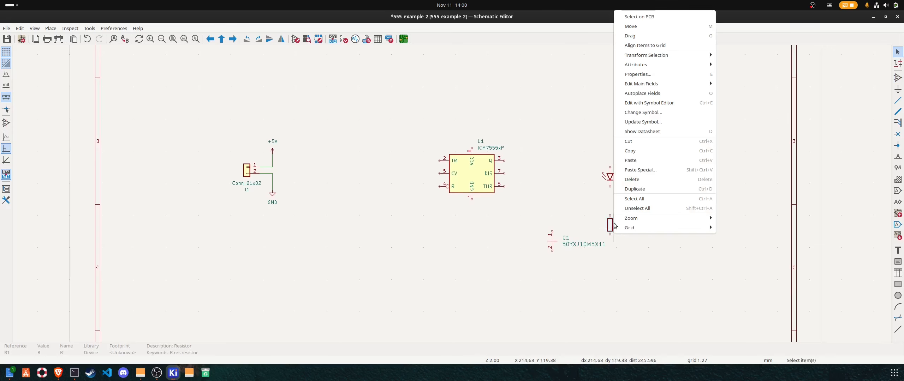
{"action": "left_click", "coordinate": [630, 151]}
{"action": "right_click", "coordinate": [532, 174]}
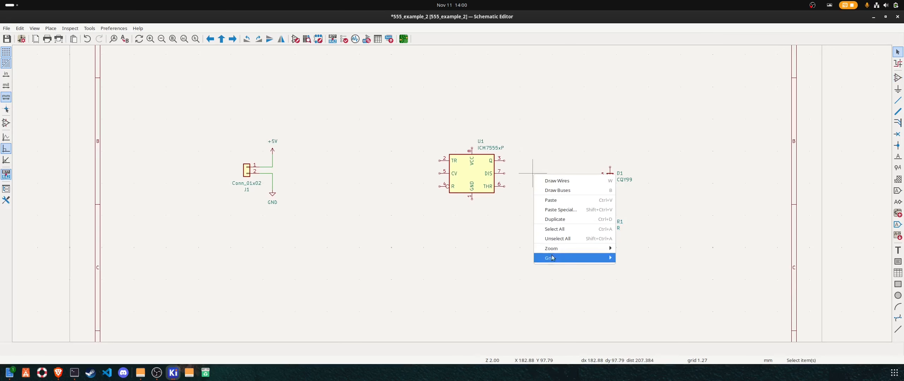
{"action": "left_click", "coordinate": [551, 200]}
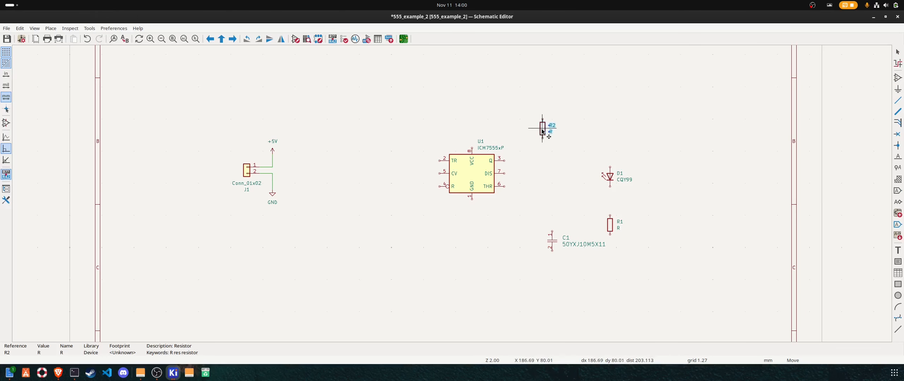
{"action": "left_click", "coordinate": [543, 132]}
Paste another copy of the resistor between timer U1 and LED D1, directly above capacitor C1
{"action": "right_click", "coordinate": [577, 224]}
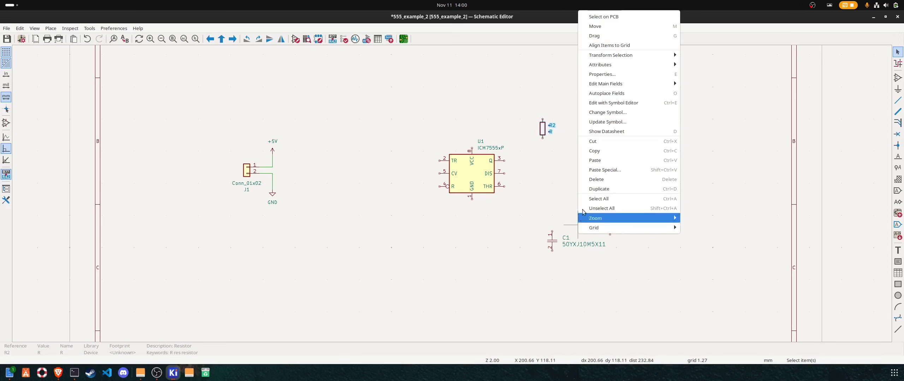
{"action": "left_click", "coordinate": [598, 166]}
{"action": "key", "text": "ctrl+d"}
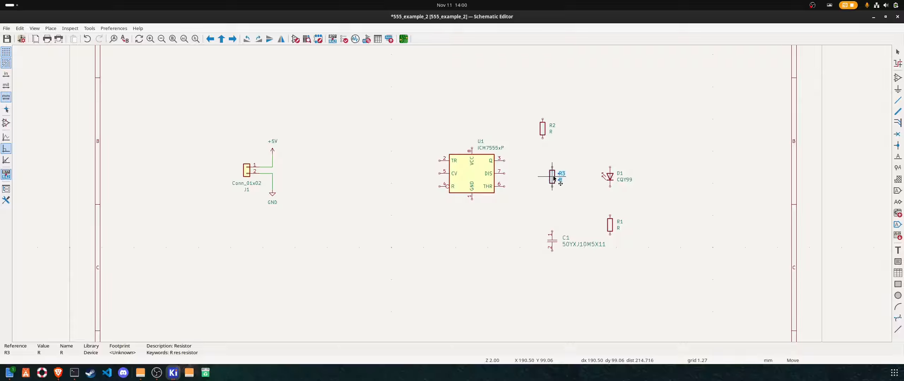
{"action": "left_click", "coordinate": [554, 180]}
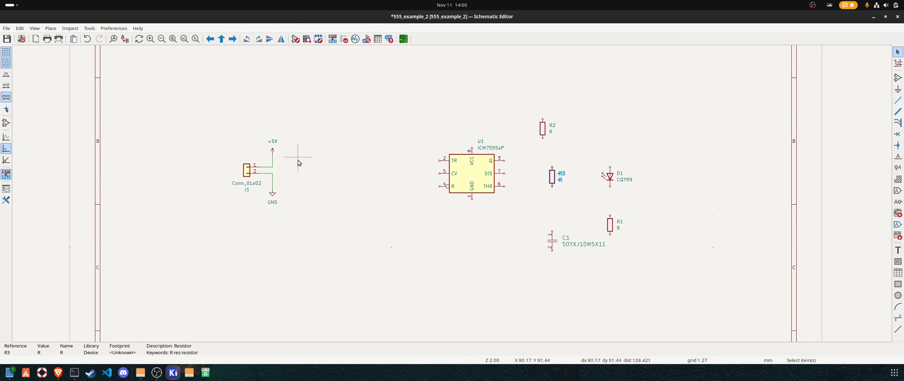
Copy connector J1's +5V symbol and paste it above timer U1, aligned with the VCC pin
{"action": "left_click", "coordinate": [275, 154]}
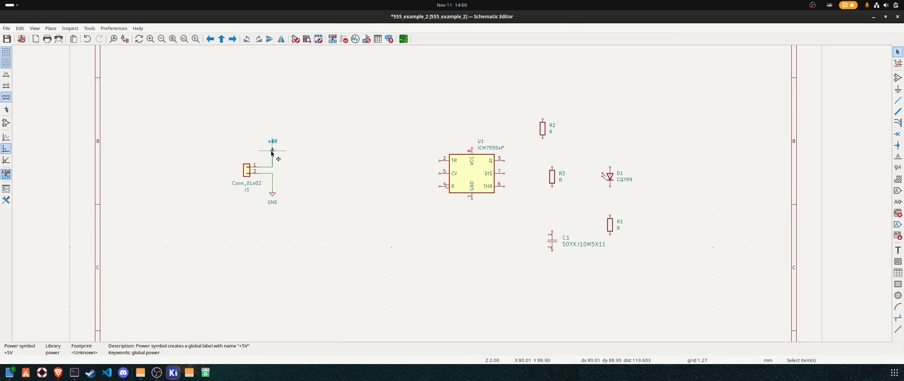
{"action": "right_click", "coordinate": [272, 152]}
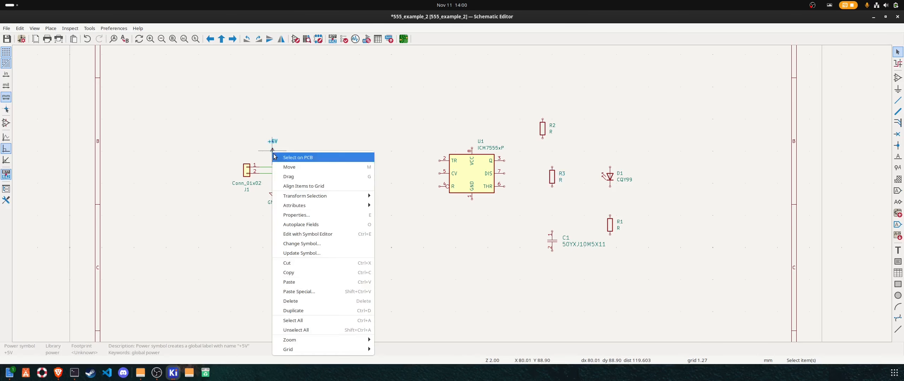
{"action": "left_click", "coordinate": [296, 282]}
{"action": "right_click", "coordinate": [473, 100]}
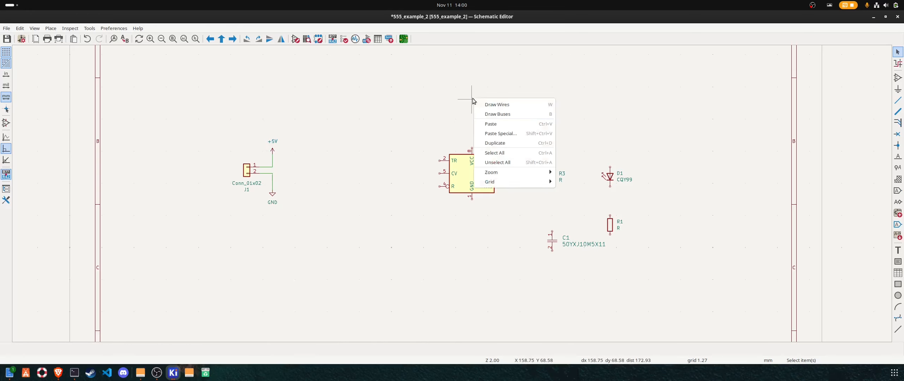
{"action": "left_click", "coordinate": [491, 124]}
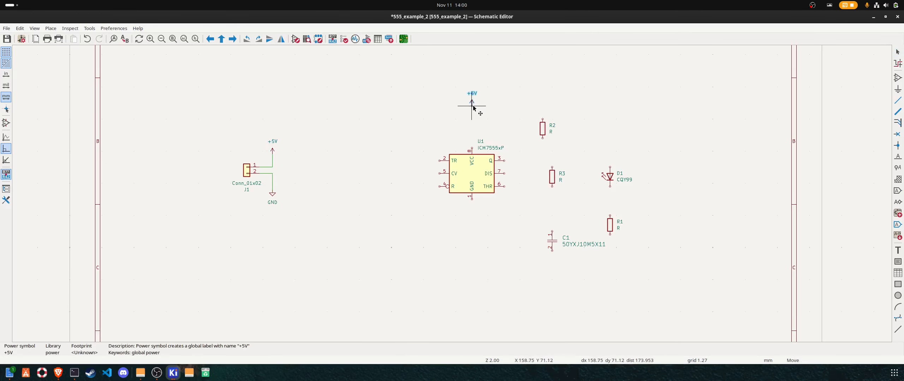
{"action": "left_click", "coordinate": [472, 99]}
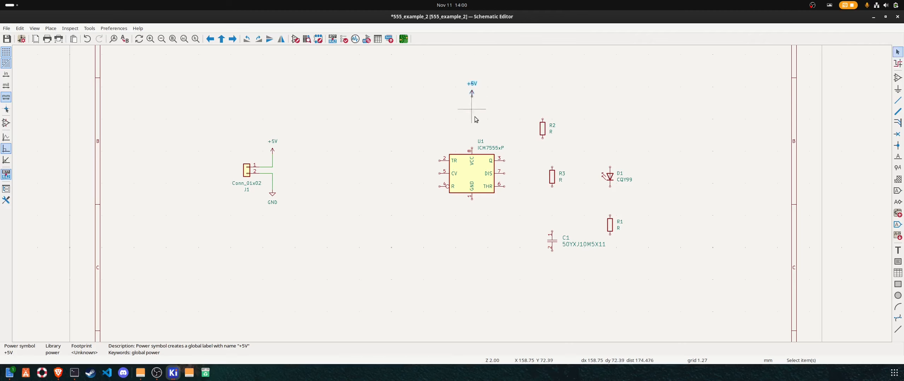
Copy connector J1's GND symbol and paste it below timer U1, aligned with the GND pin
{"action": "left_click", "coordinate": [273, 195]}
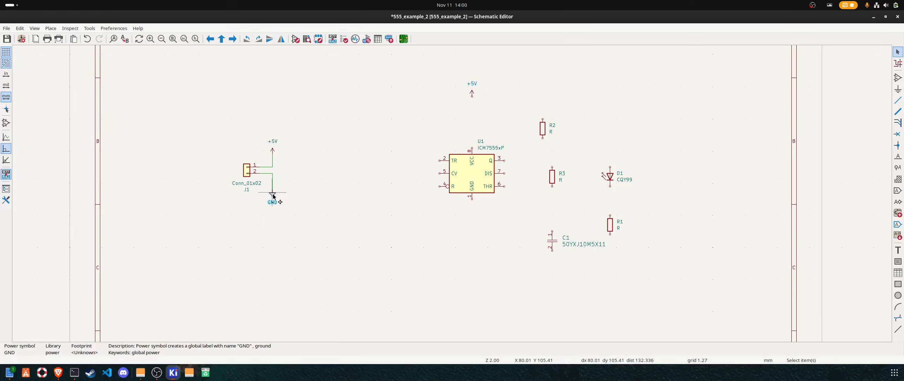
{"action": "right_click", "coordinate": [274, 196]}
{"action": "left_click", "coordinate": [302, 132]}
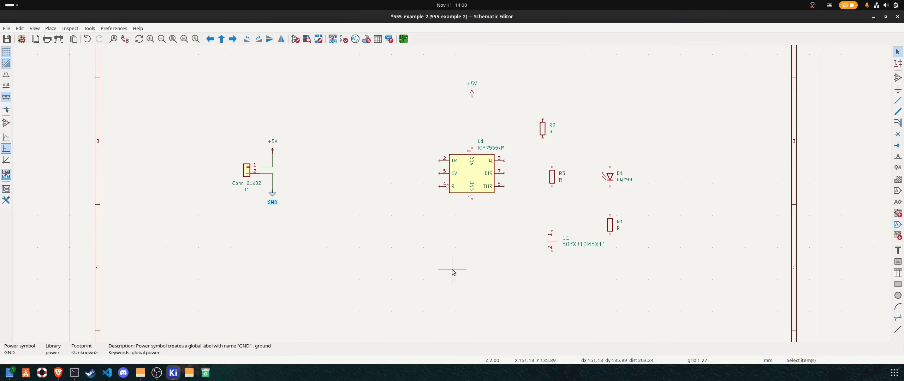
{"action": "left_click", "coordinate": [451, 269]}
{"action": "right_click", "coordinate": [446, 238]}
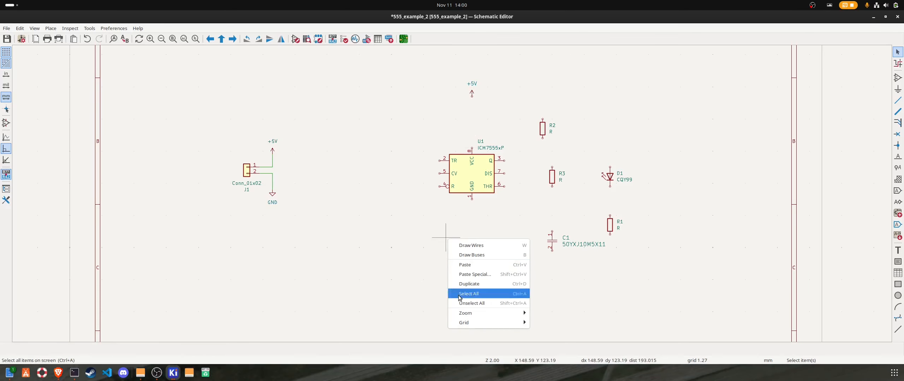
{"action": "left_click", "coordinate": [463, 264]}
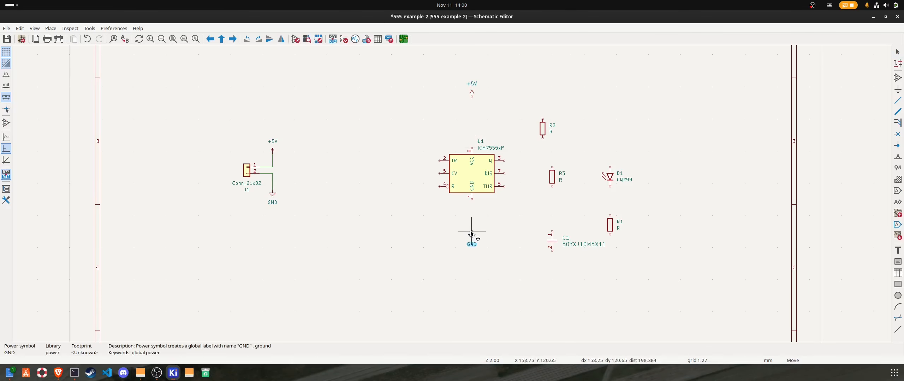
{"action": "left_click", "coordinate": [472, 233]}
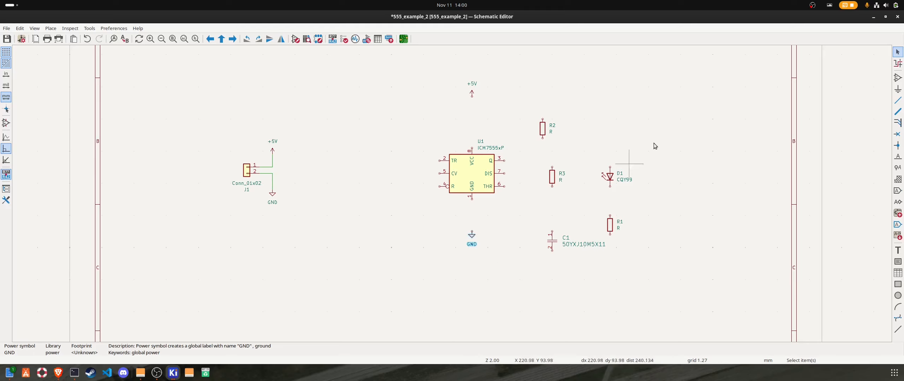
{"action": "left_click", "coordinate": [896, 89]}
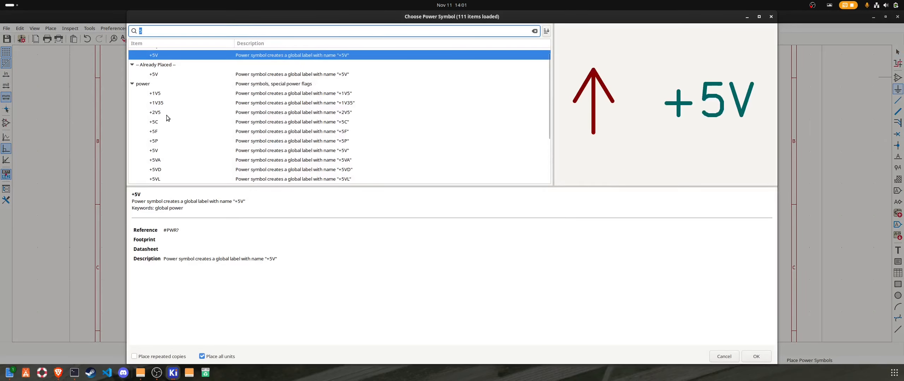
{"action": "left_click", "coordinate": [159, 123]}
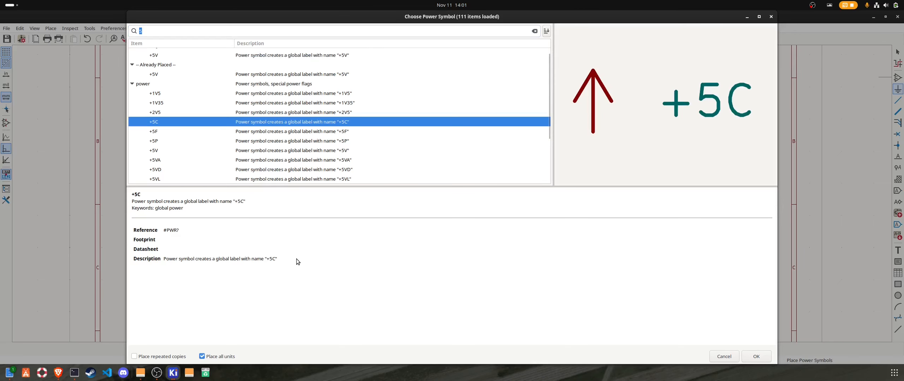
{"action": "left_click", "coordinate": [771, 17]}
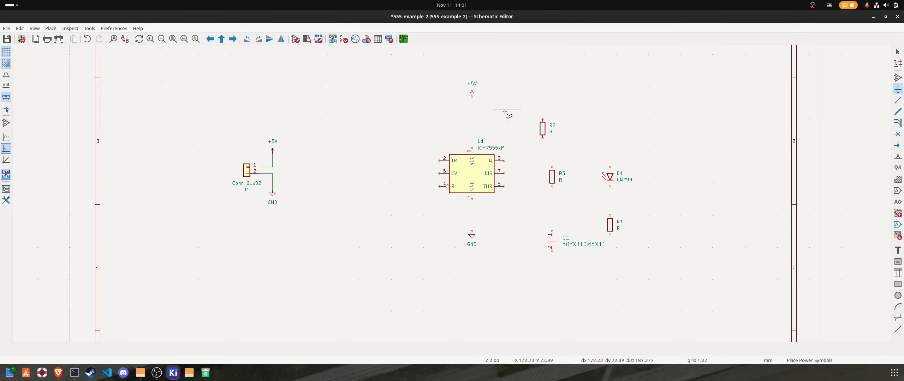
Wire U1's VCC pin to +5V, R2's upper pin to that wire, and R2's lower pin to U1's DIS pin
{"action": "left_click", "coordinate": [898, 100]}
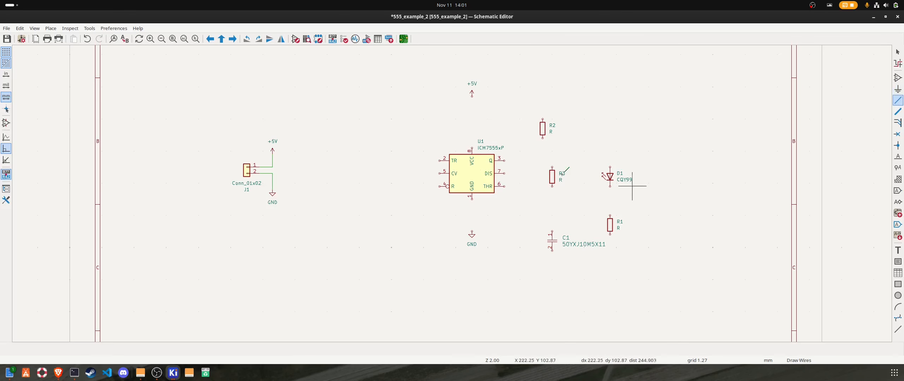
{"action": "left_click", "coordinate": [472, 148]}
{"action": "left_click", "coordinate": [472, 96]}
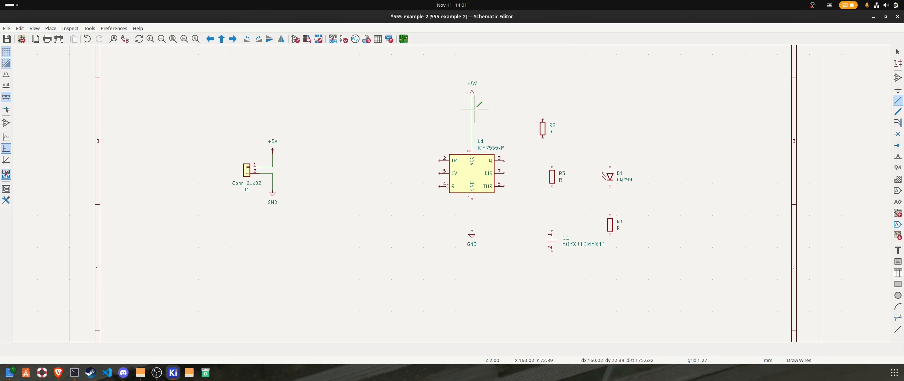
{"action": "left_click", "coordinate": [542, 118]}
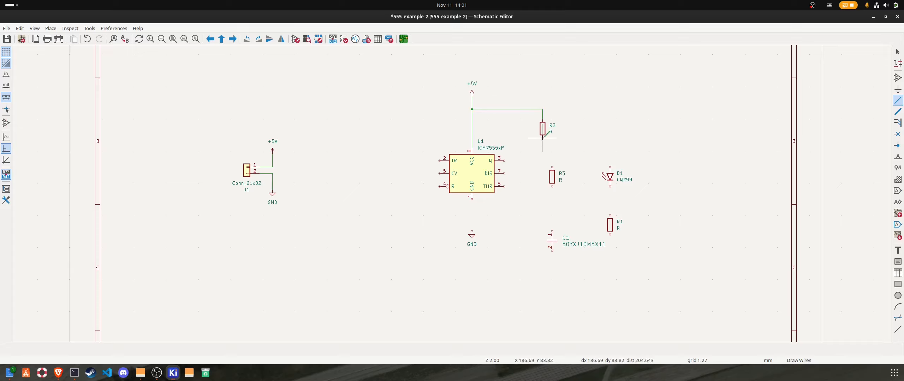
{"action": "left_click", "coordinate": [542, 138]}
{"action": "left_click", "coordinate": [504, 173]}
Wire U1's Q output to LED D1's upper pin and D1's lower pin to resistor R1
{"action": "left_click", "coordinate": [505, 161]}
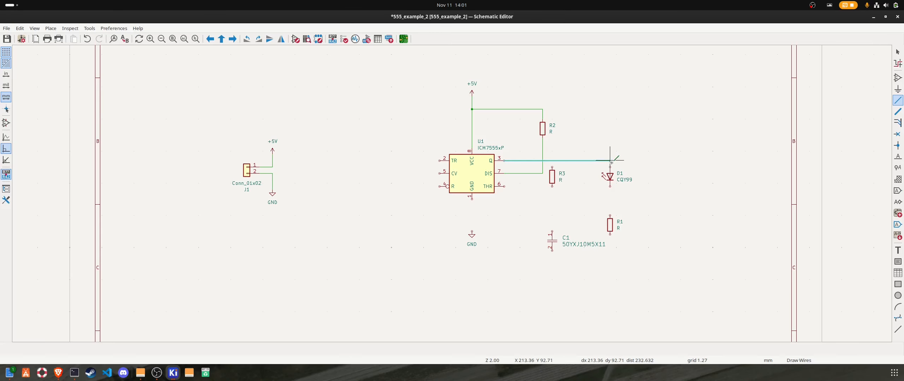
{"action": "left_click", "coordinate": [610, 167]}
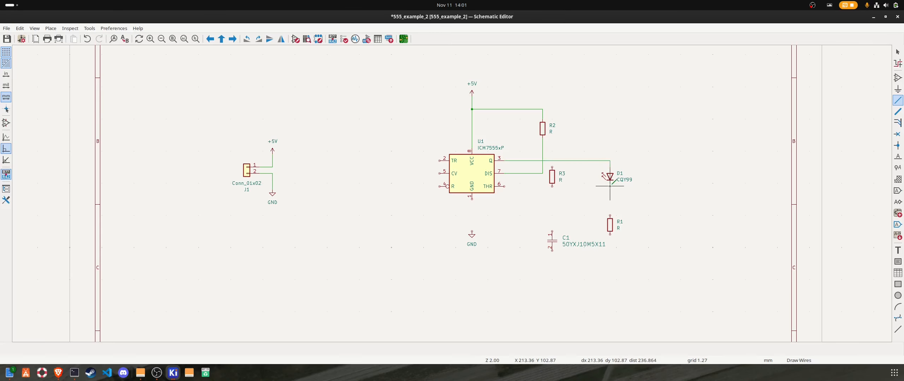
{"action": "left_click", "coordinate": [609, 216]}
{"action": "right_click", "coordinate": [610, 235]}
{"action": "left_click", "coordinate": [631, 75]}
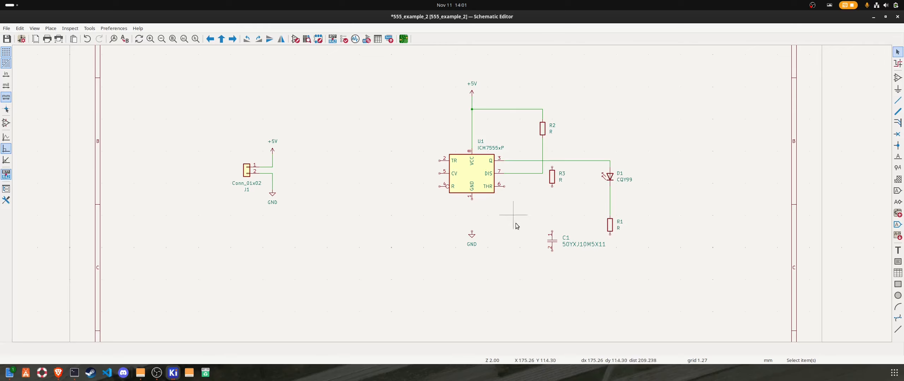
Move resistor R1 up closer to LED D1 and capacitor C1 up closer to resistor R3
{"action": "left_click", "coordinate": [473, 236]}
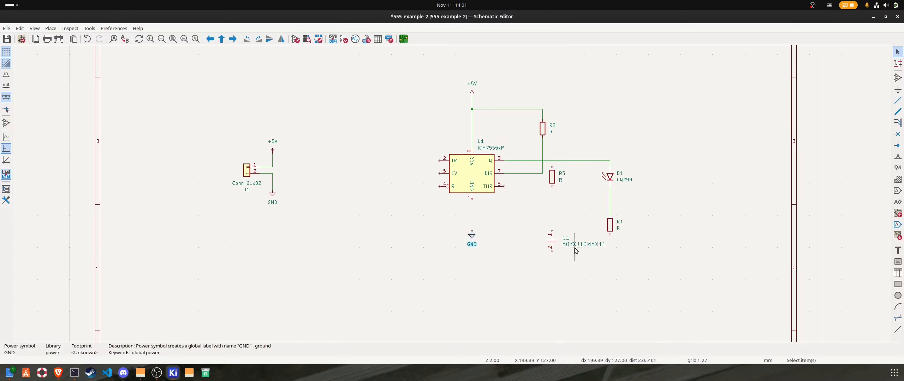
{"action": "left_click", "coordinate": [610, 226]}
{"action": "left_click_drag", "start_coordinate": [610, 226], "coordinate": [611, 213]}
{"action": "left_click", "coordinate": [553, 248]}
{"action": "left_click_drag", "start_coordinate": [553, 248], "coordinate": [551, 208]}
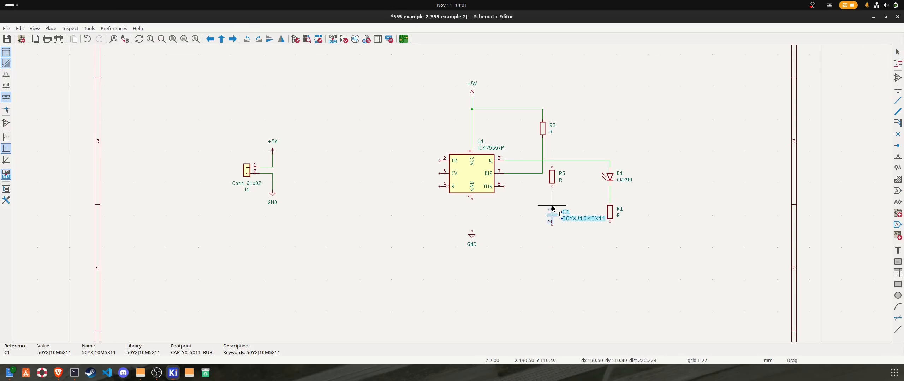
Move the GND symbol below timer U1 further down, keeping it aligned with the timer's GND pin
{"action": "left_click", "coordinate": [471, 239]}
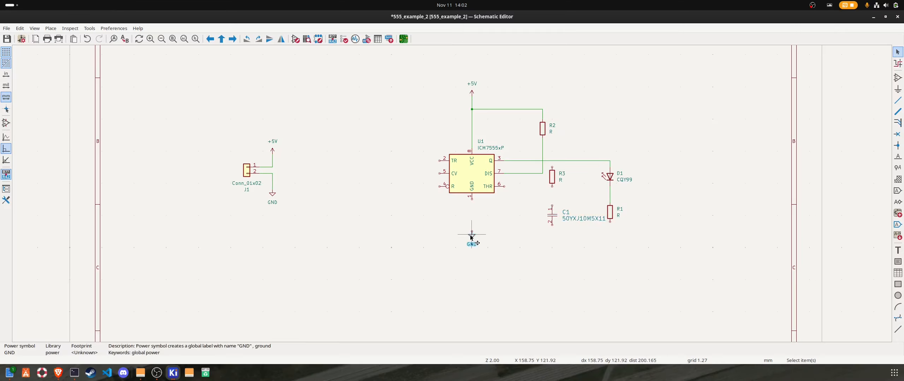
{"action": "left_click_drag", "start_coordinate": [472, 238], "coordinate": [468, 257]}
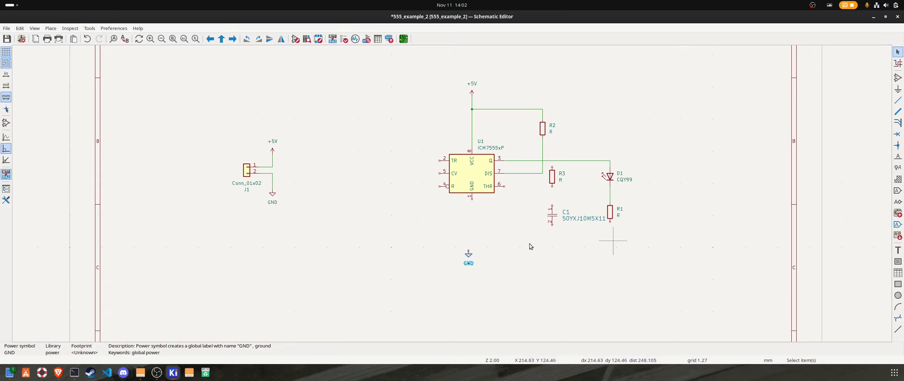
{"action": "left_click_drag", "start_coordinate": [468, 253], "coordinate": [472, 254]}
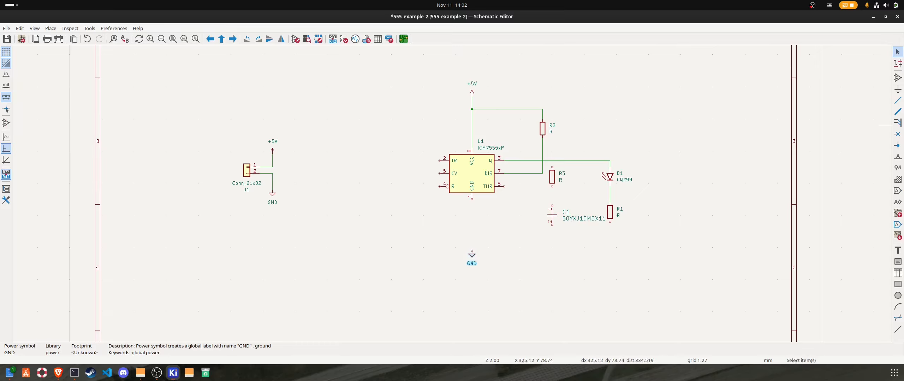
Wire R1's lower pin and C1's pin 2 together and to the GND symbol below the timer
{"action": "left_click", "coordinate": [897, 101]}
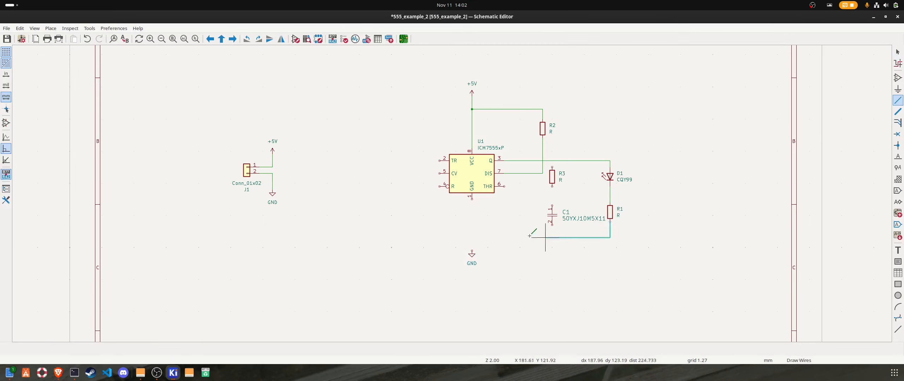
{"action": "left_click", "coordinate": [552, 241]}
{"action": "left_click", "coordinate": [552, 225]}
{"action": "left_click", "coordinate": [552, 241]}
{"action": "left_click", "coordinate": [471, 251]}
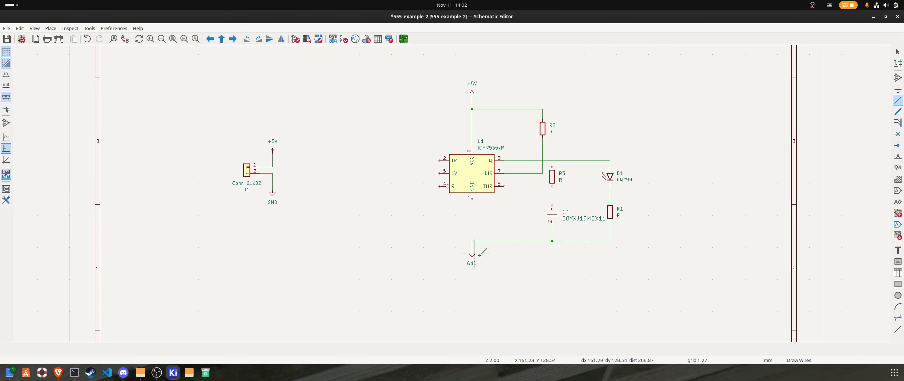
Wire U1's GND pin to the ground line and C1's pin 1 to resistor R3's lower pin
{"action": "left_click", "coordinate": [470, 241]}
{"action": "left_click", "coordinate": [471, 198]}
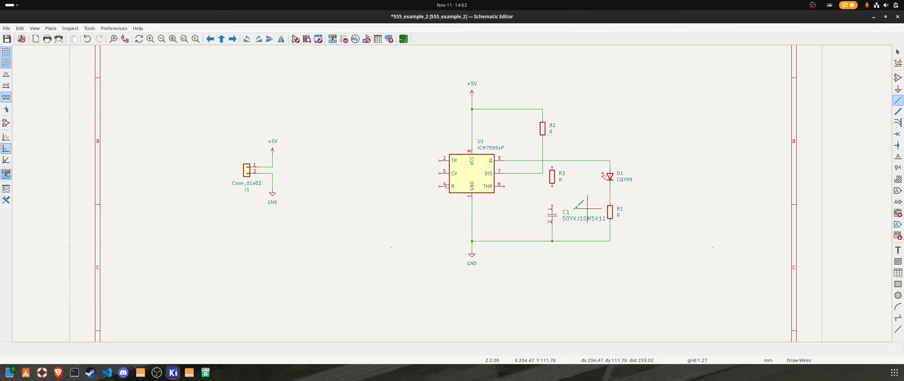
{"action": "left_click", "coordinate": [552, 205]}
{"action": "left_click", "coordinate": [552, 186]}
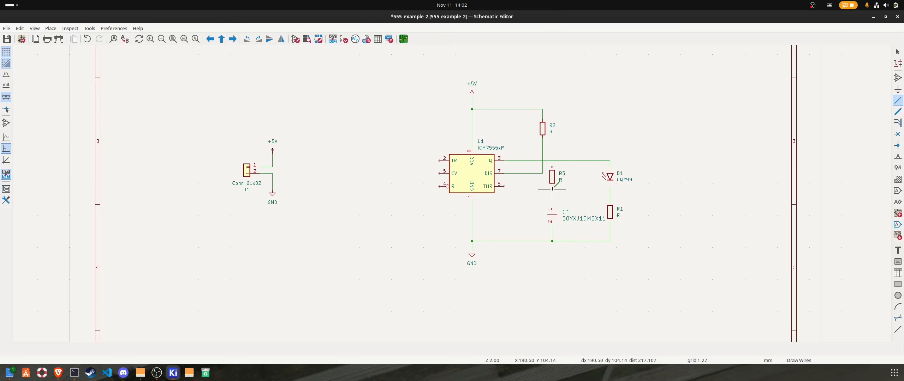
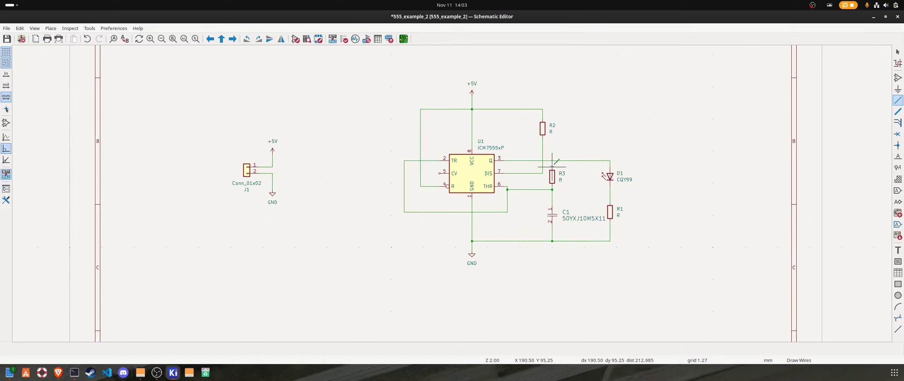
Wire R3's upper pin to the line joining R2's lower pin and U1's DIS pin, and end wire drawing
{"action": "left_click", "coordinate": [542, 166]}
{"action": "left_click", "coordinate": [555, 176]}
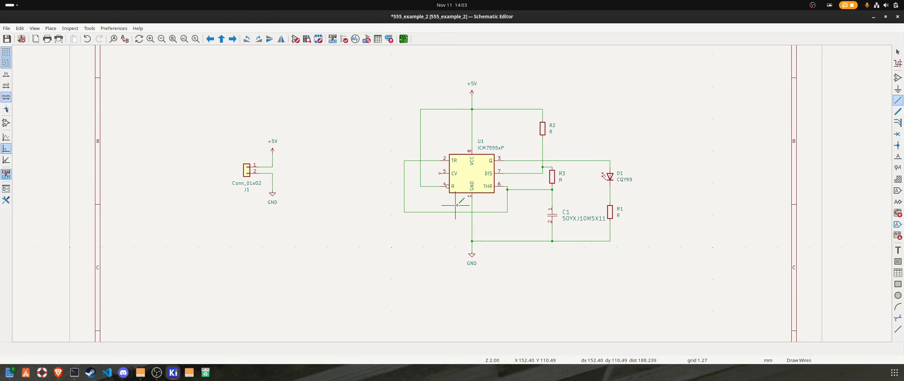
{"action": "left_click", "coordinate": [472, 241]}
{"action": "right_click", "coordinate": [411, 251]}
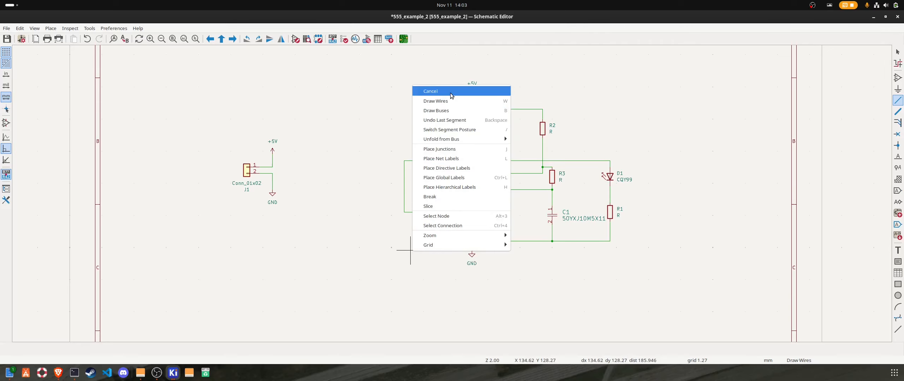
{"action": "left_click", "coordinate": [430, 91]}
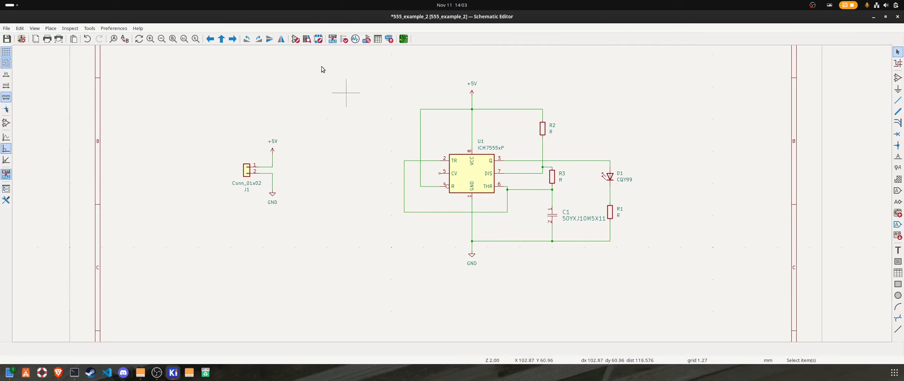
Open footprint assignment with the legacy entries converted, minimize it, and save the schematic
{"action": "left_click", "coordinate": [366, 39]}
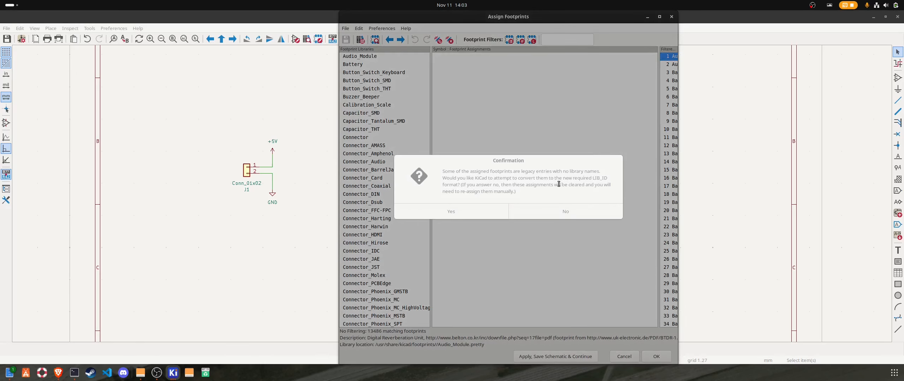
{"action": "left_click", "coordinate": [459, 211]}
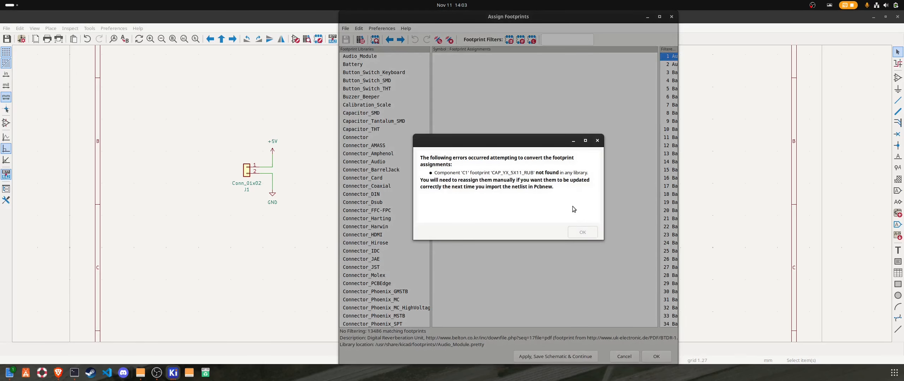
{"action": "left_click", "coordinate": [581, 235]}
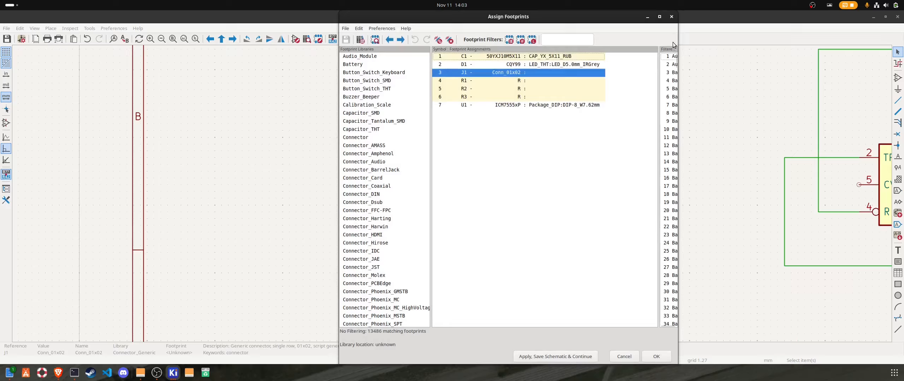
{"action": "left_click", "coordinate": [649, 17]}
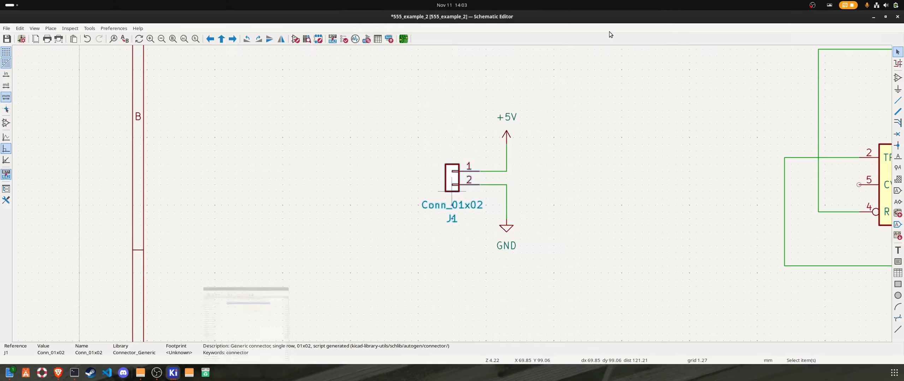
{"action": "left_click", "coordinate": [11, 40]}
Reopen footprint assignment with legacy conversion accepted and bring up the global footprint library table
{"action": "left_click", "coordinate": [366, 39]}
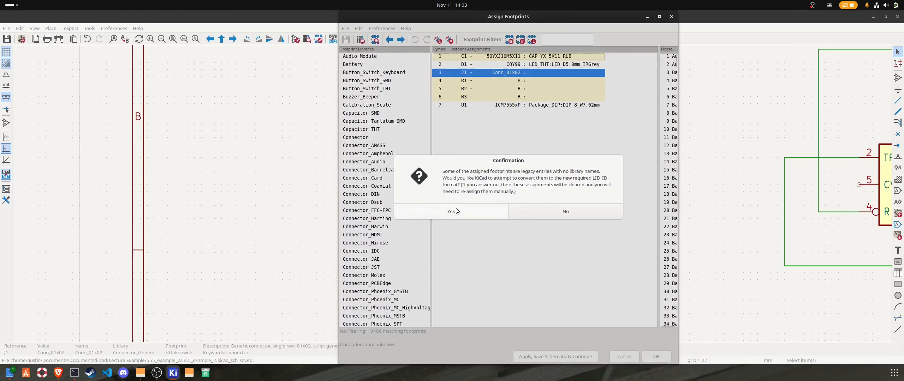
{"action": "left_click", "coordinate": [455, 211]}
{"action": "left_click", "coordinate": [572, 232]}
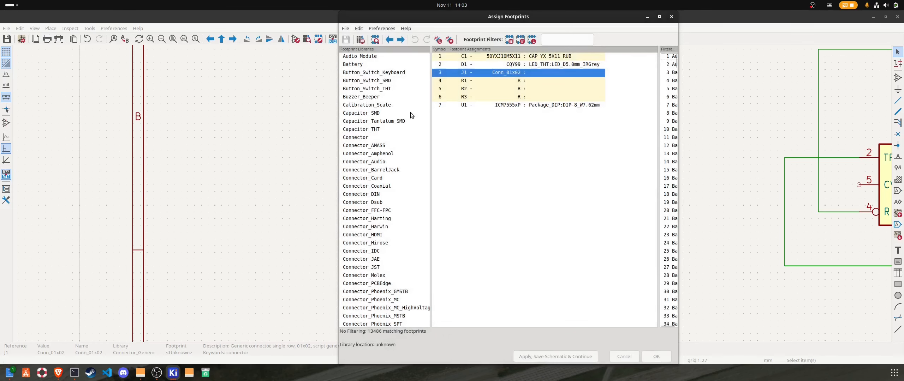
{"action": "left_click", "coordinate": [374, 41]}
{"action": "left_click", "coordinate": [384, 50]}
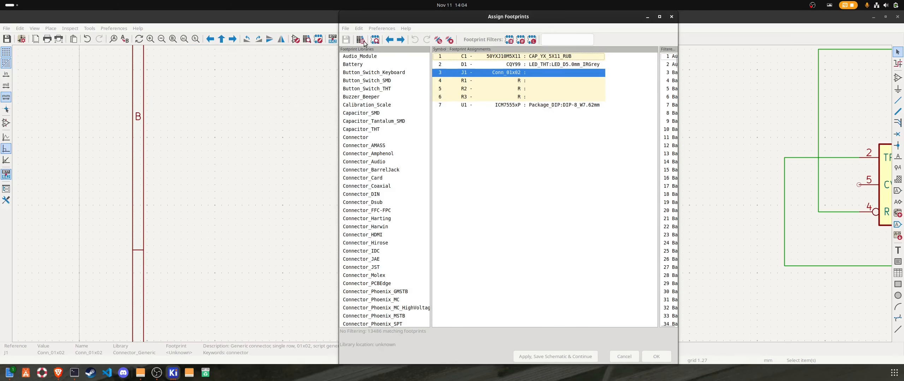
{"action": "left_click", "coordinate": [363, 42]}
{"action": "left_click_drag", "start_coordinate": [408, 71], "coordinate": [202, 82]}
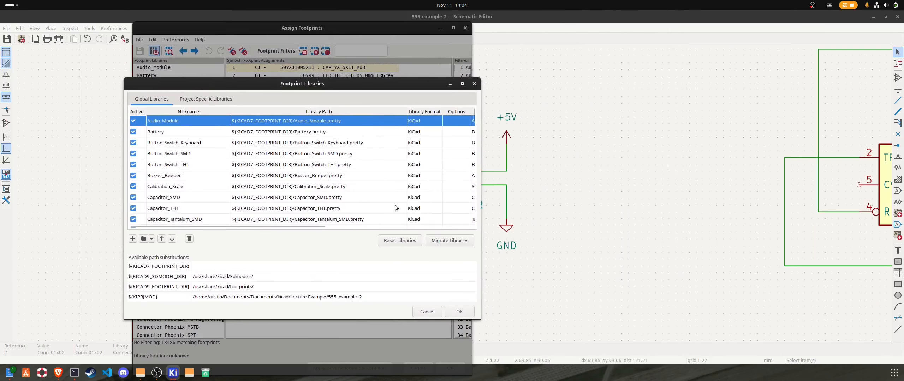
{"action": "scroll", "coordinate": [375, 175], "scroll_direction": "down", "scroll_amount": 5}
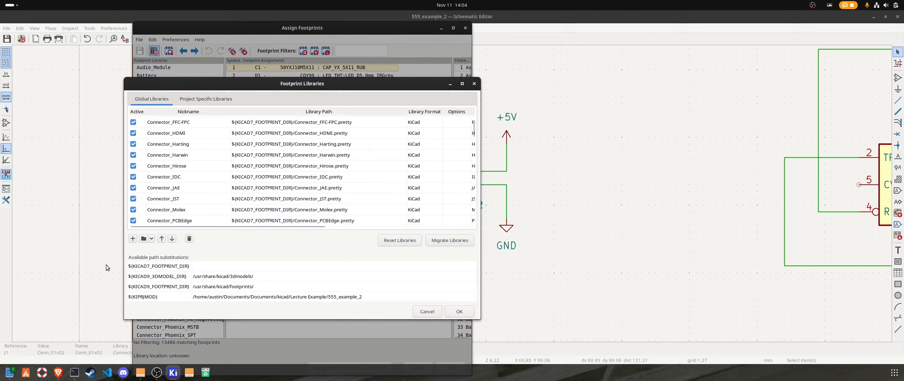
{"action": "left_click", "coordinate": [133, 239]}
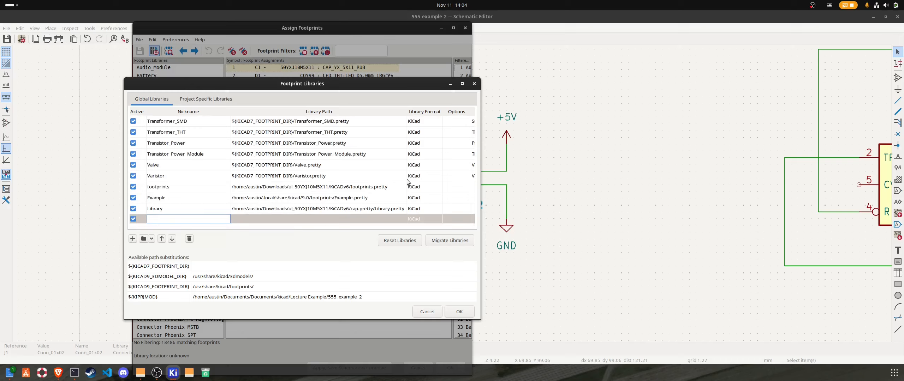
{"action": "key", "text": "ctrl+v"}
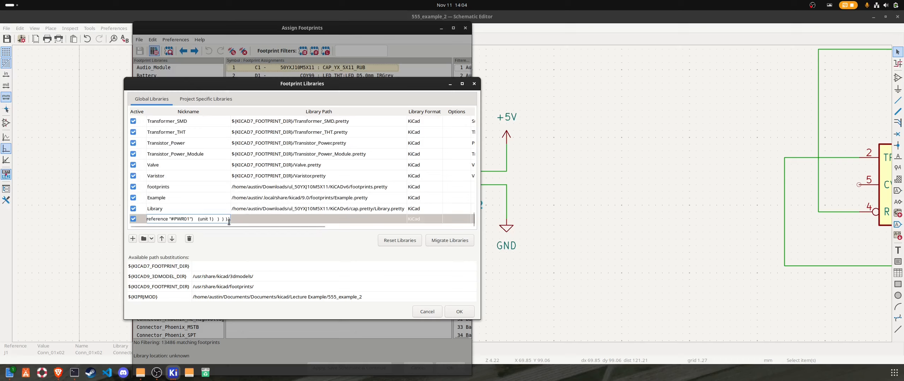
{"action": "left_click_drag", "start_coordinate": [171, 225], "coordinate": [120, 224]}
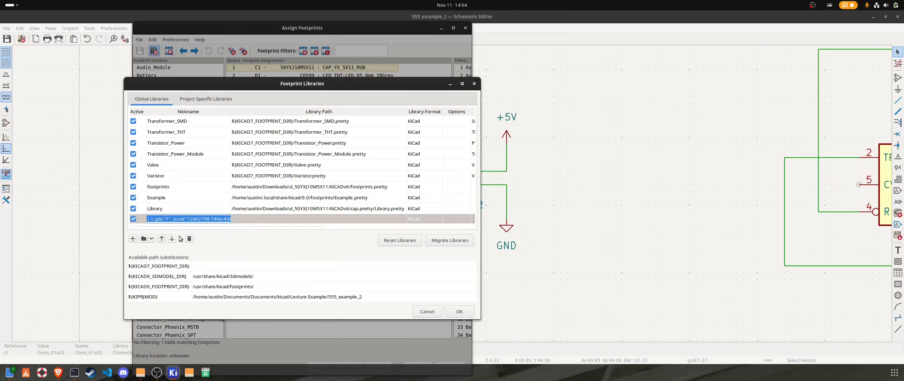
{"action": "key", "text": "BackSpace"}
{"action": "key", "text": "BackSpace"}
{"action": "key", "text": "BackSpace"}
{"action": "key", "text": "BackSpace"}
{"action": "key", "text": "BackSpace"}
{"action": "key", "text": "BackSpace"}
{"action": "key", "text": "BackSpace"}
{"action": "key", "text": "BackSpace"}
{"action": "key", "text": "BackSpace"}
{"action": "key", "text": "BackSpace"}
{"action": "key", "text": "BackSpace"}
{"action": "key", "text": "BackSpace"}
{"action": "key", "text": "BackSpace"}
{"action": "key", "text": "BackSpace"}
{"action": "key", "text": "BackSpace"}
{"action": "key", "text": "BackSpace"}
{"action": "key", "text": "BackSpace"}
{"action": "key", "text": "BackSpace"}
{"action": "key", "text": "BackSpace"}
{"action": "key", "text": "BackSpace"}
{"action": "key", "text": "BackSpace"}
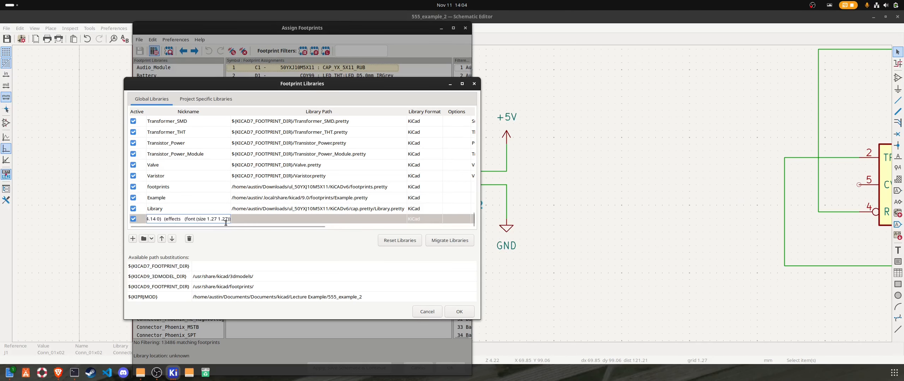
{"action": "left_click", "coordinate": [189, 240]}
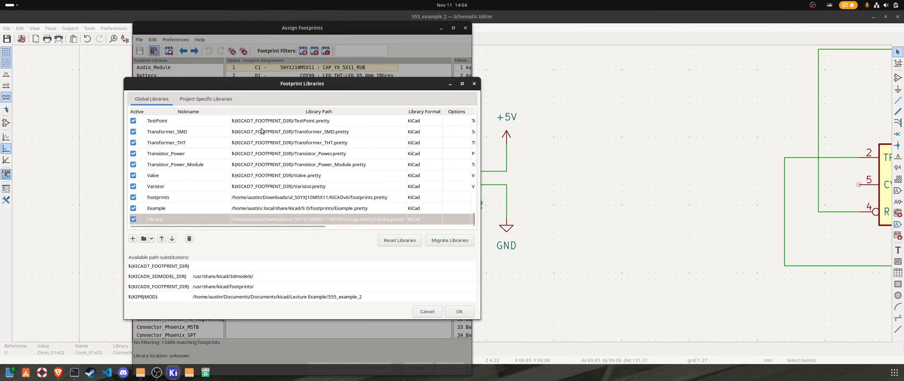
Switch to the browser and copy the part number 50YXJ10M5X11 from the capacitor's DigiKey page
{"action": "left_click", "coordinate": [58, 373]}
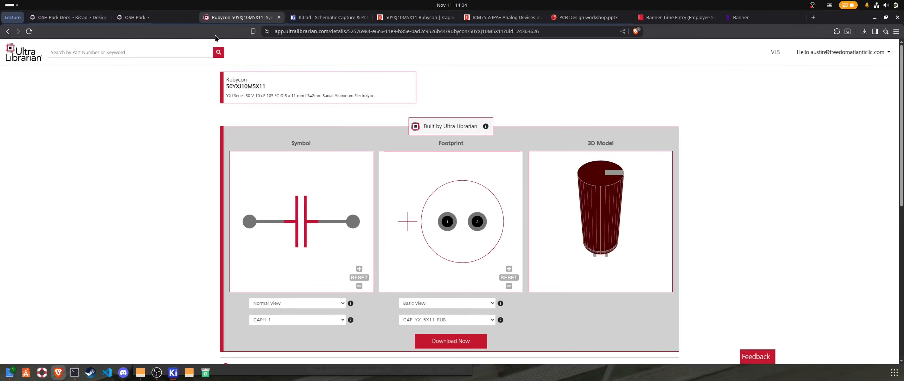
{"action": "left_click", "coordinate": [415, 17]}
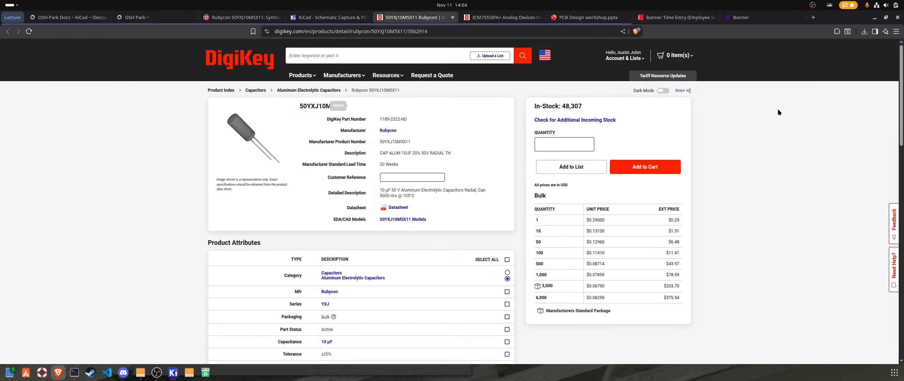
{"action": "left_click", "coordinate": [871, 18]}
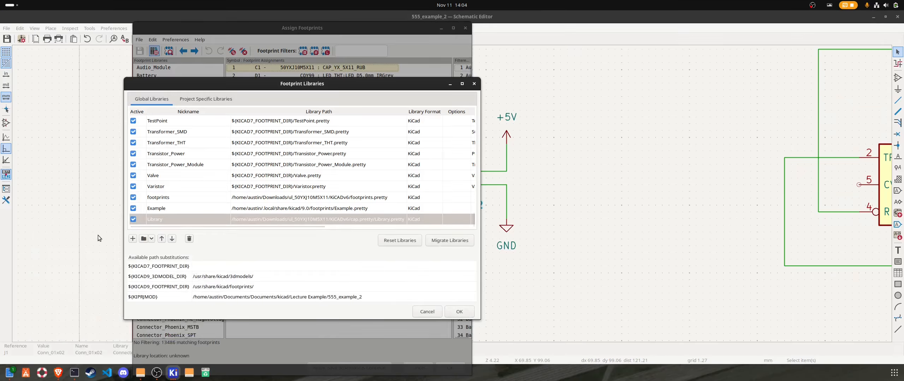
Add a row to the global footprint libraries with the nickname 50YXJ10M5X11
{"action": "left_click", "coordinate": [132, 239]}
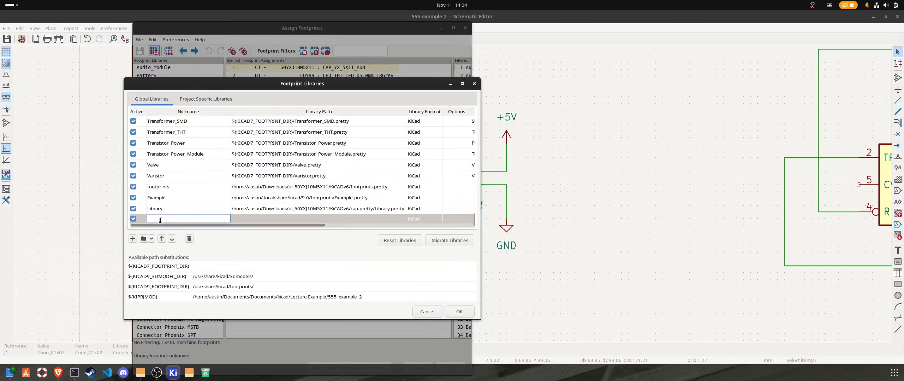
{"action": "right_click", "coordinate": [160, 219]}
{"action": "left_click", "coordinate": [177, 244]}
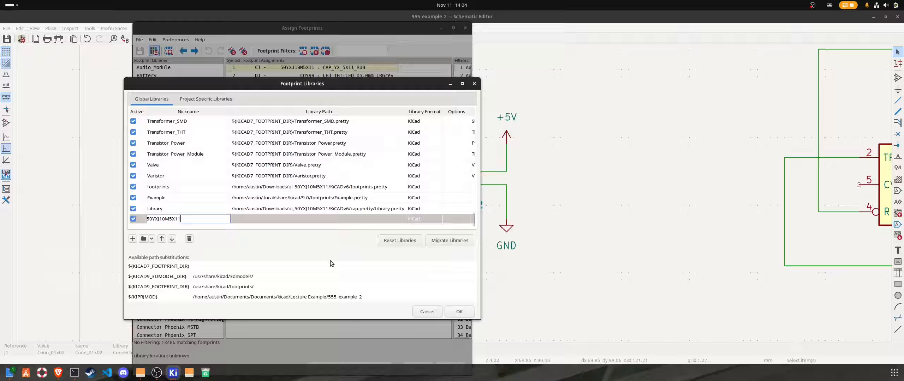
{"action": "left_click", "coordinate": [336, 222]}
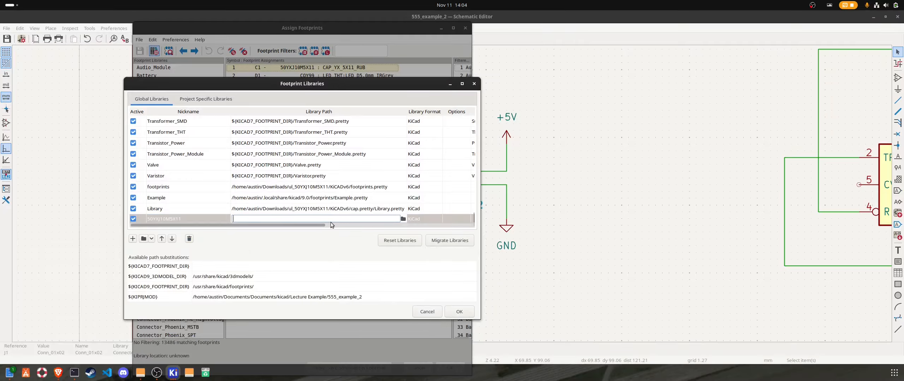
Add the KiCad-format footprints.pretty folder from Downloads/ul_50YXJ10M5X11 (2)/KiCADv6 to the global footprint libraries, closing the duplicate nickname warning
{"action": "left_click", "coordinate": [151, 239]}
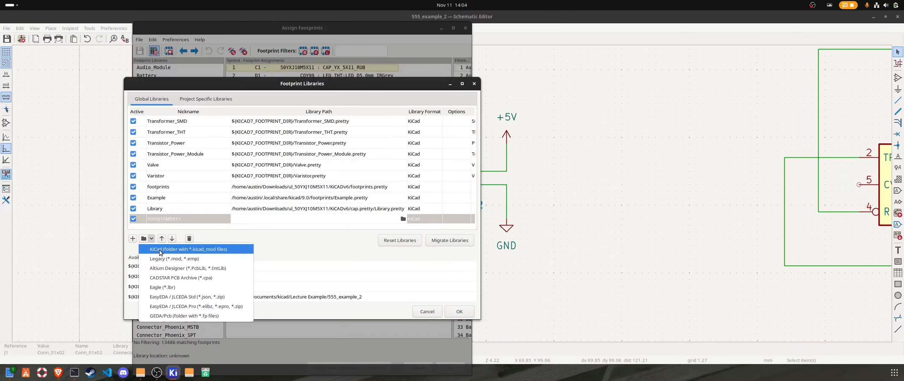
{"action": "left_click", "coordinate": [159, 249]}
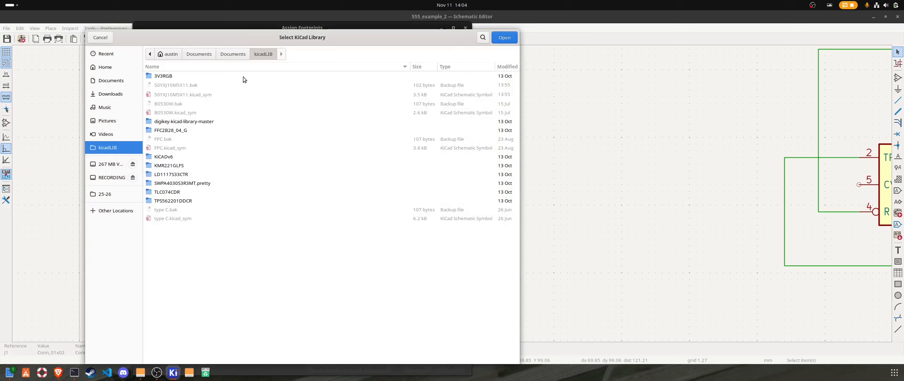
{"action": "left_click", "coordinate": [120, 93]}
{"action": "scroll", "coordinate": [233, 208], "scroll_direction": "down", "scroll_amount": 3}
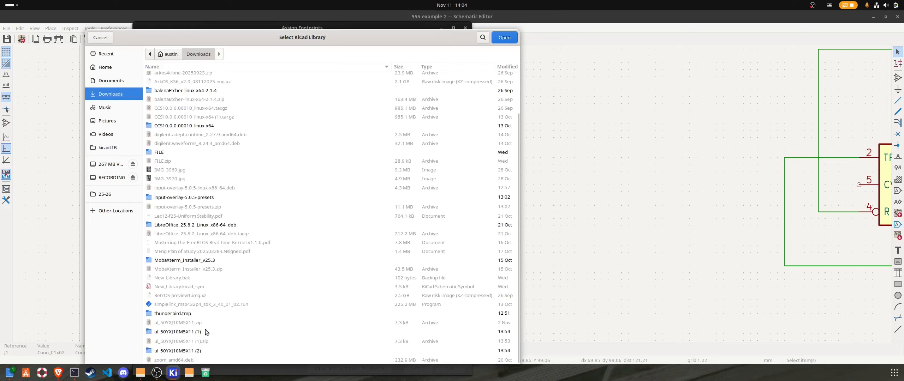
{"action": "double_click", "coordinate": [172, 351]}
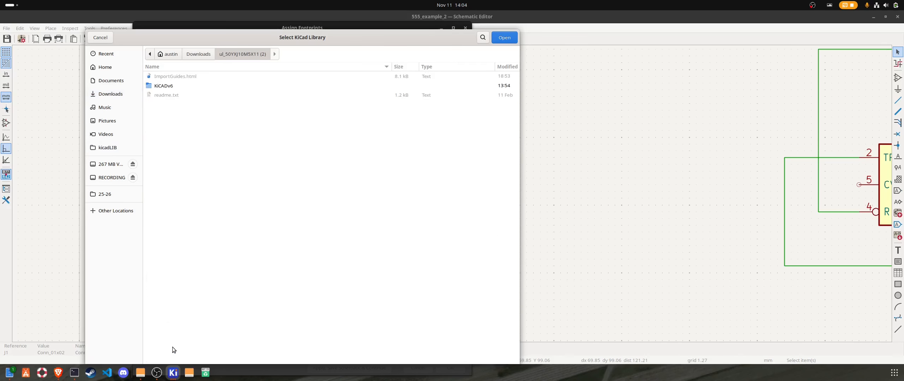
{"action": "double_click", "coordinate": [162, 85]}
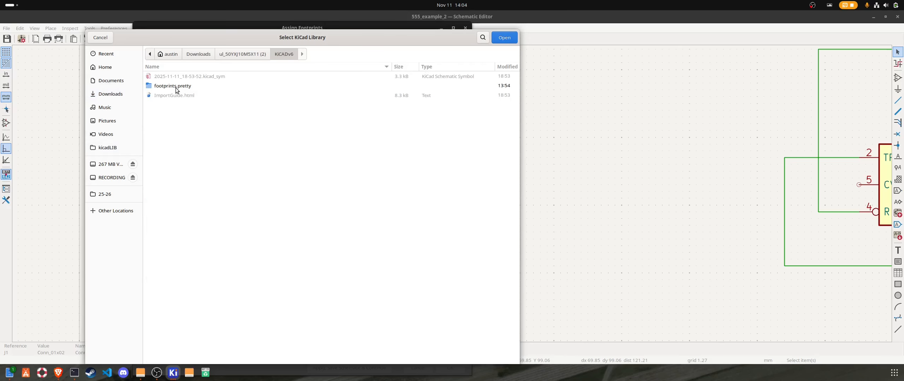
{"action": "left_click", "coordinate": [175, 87]}
{"action": "left_click", "coordinate": [506, 38]}
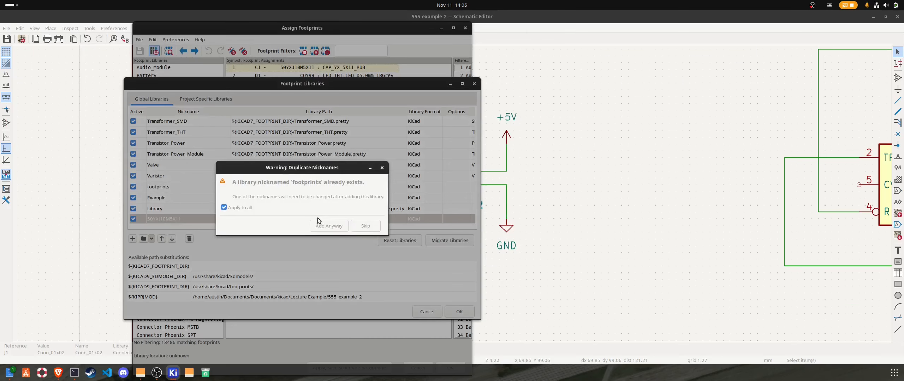
{"action": "left_click", "coordinate": [382, 168]}
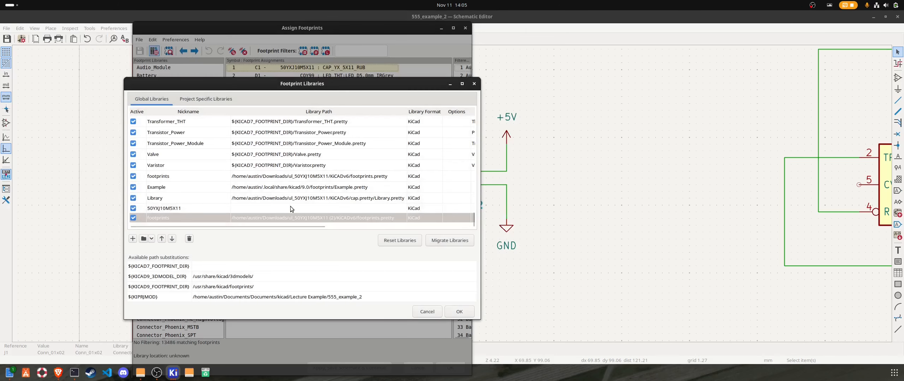
In the file manager, rename the footprints.pretty folder inside Downloads/ul_50YXJ10M5X11 (2)/KiCADv6 to 50YXJ10M5X11.pretty, then minimize the file manager
{"action": "left_click", "coordinate": [10, 372]}
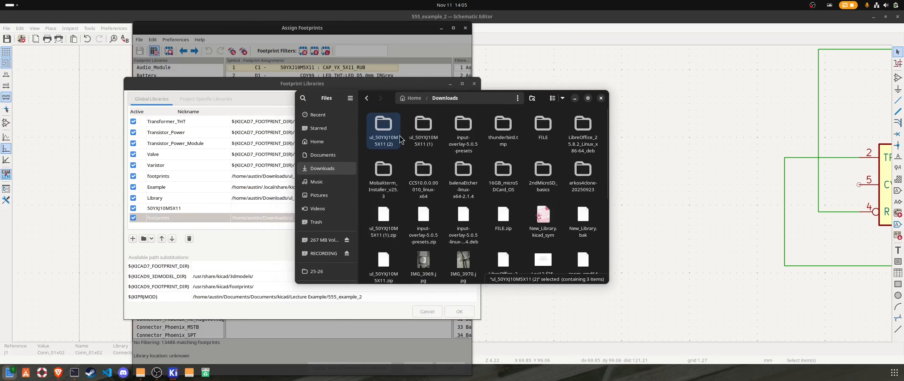
{"action": "double_click", "coordinate": [374, 139]}
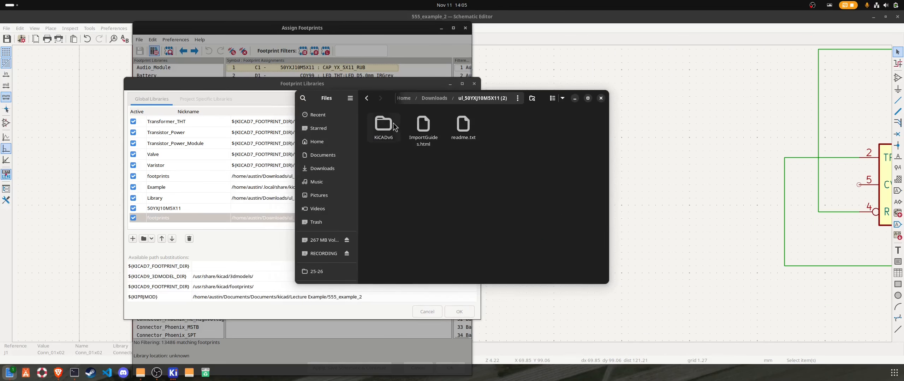
{"action": "double_click", "coordinate": [387, 131]}
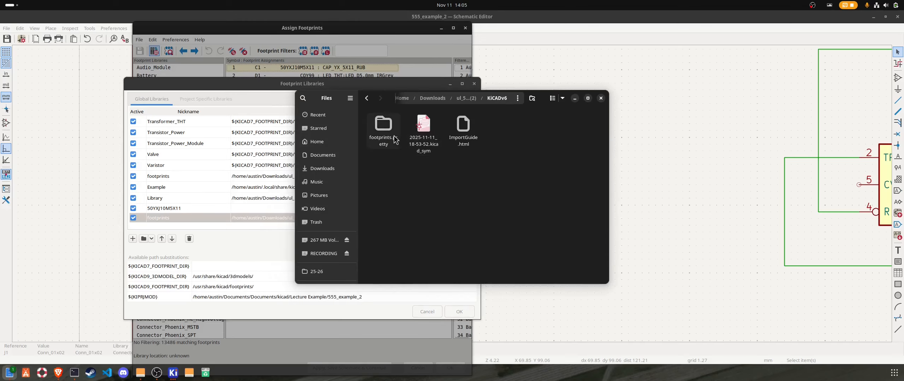
{"action": "right_click", "coordinate": [394, 136]}
{"action": "left_click", "coordinate": [411, 204]}
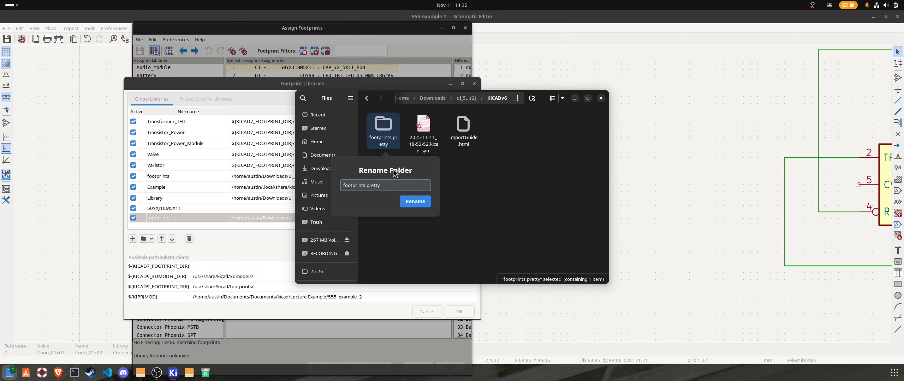
{"action": "key", "text": "BackSpace"}
{"action": "key", "text": "BackSpace"}
{"action": "key", "text": "BackSpace"}
{"action": "key", "text": "BackSpace"}
{"action": "key", "text": "BackSpace"}
{"action": "key", "text": "BackSpace"}
{"action": "key", "text": "BackSpace"}
{"action": "key", "text": "BackSpace"}
{"action": "key", "text": "BackSpace"}
{"action": "key", "text": "BackSpace"}
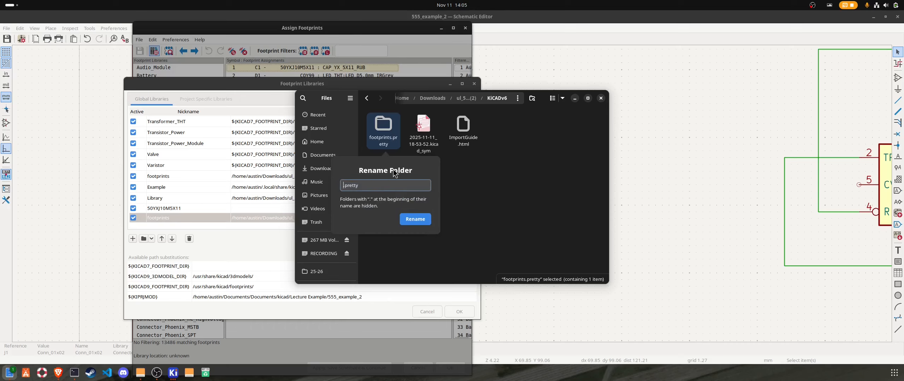
{"action": "type", "text": "50YXJ10M5X11"}
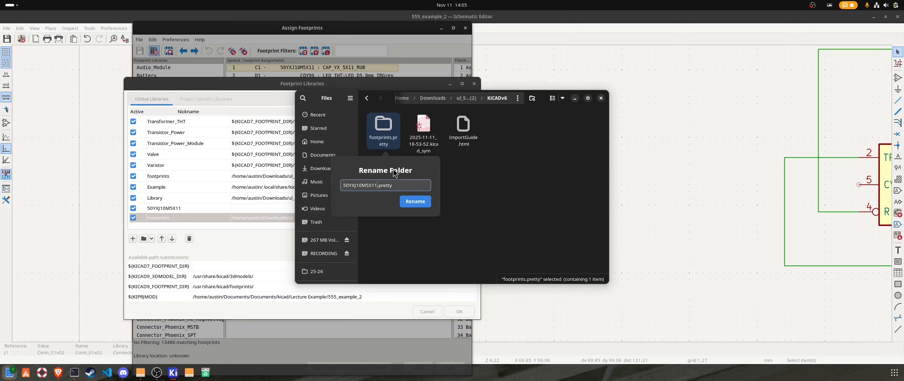
{"action": "left_click", "coordinate": [417, 201]}
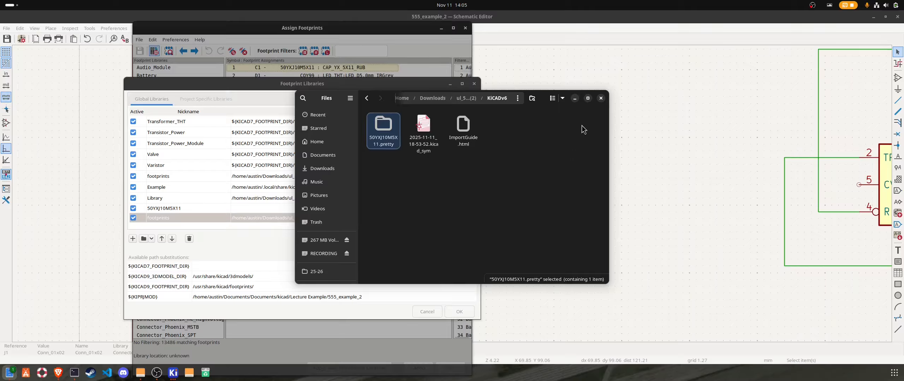
{"action": "left_click", "coordinate": [575, 99]}
Delete the last footprints row, which points to the ul_50YXJ10M5X11 (2) folder, from the global footprint libraries
{"action": "double_click", "coordinate": [217, 219]}
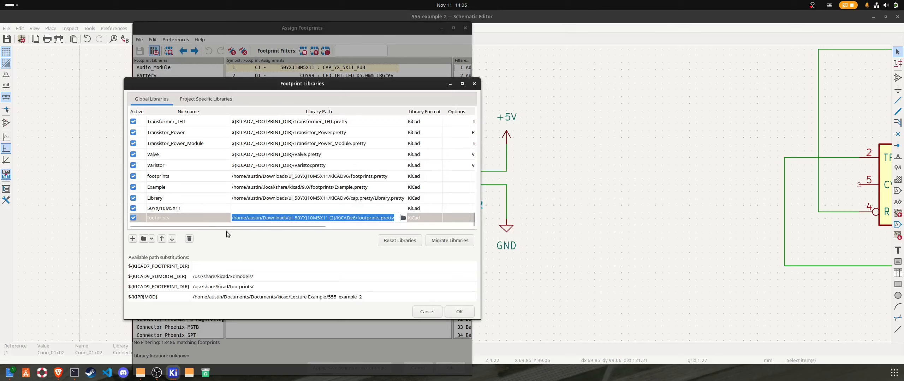
{"action": "right_click", "coordinate": [197, 221]}
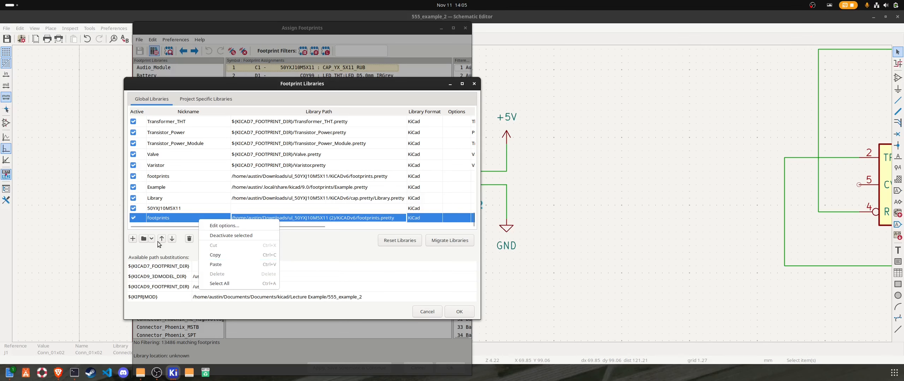
{"action": "left_click", "coordinate": [192, 240]}
{"action": "left_click", "coordinate": [192, 240]}
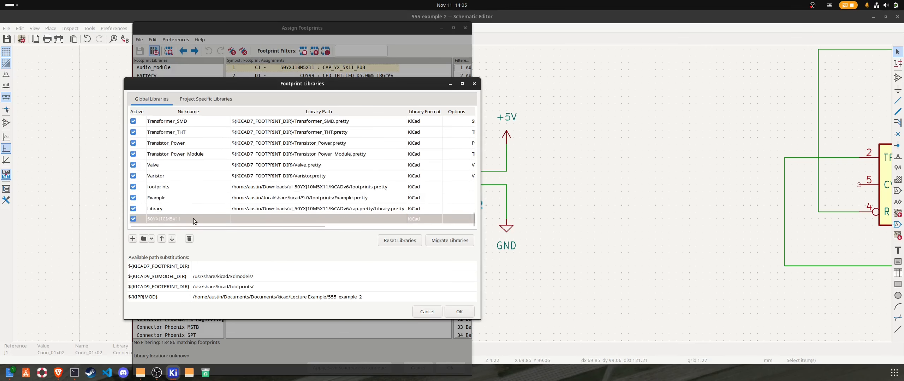
Set the 50YXJ10M5X11 library's path to the 50YXJ10M5X11.pretty folder, save the library table and dismiss the load errors
{"action": "double_click", "coordinate": [193, 218]}
{"action": "left_click", "coordinate": [271, 222]}
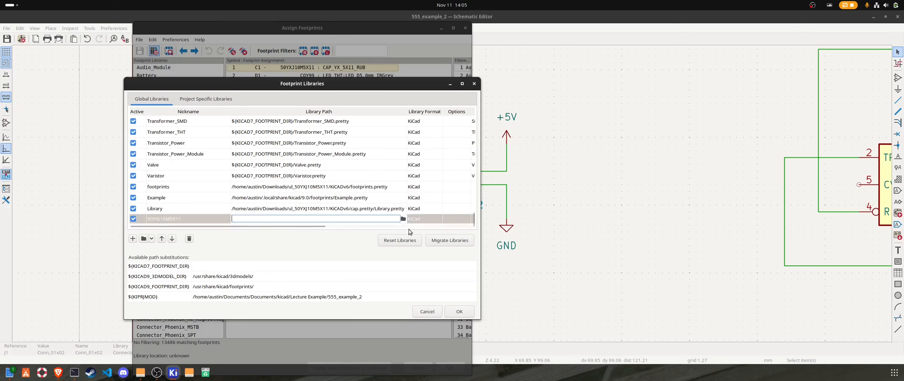
{"action": "left_click", "coordinate": [403, 219]}
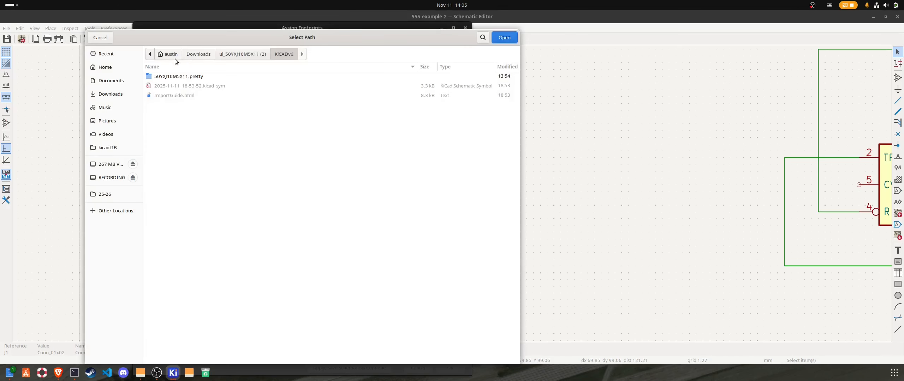
{"action": "left_click", "coordinate": [198, 76]}
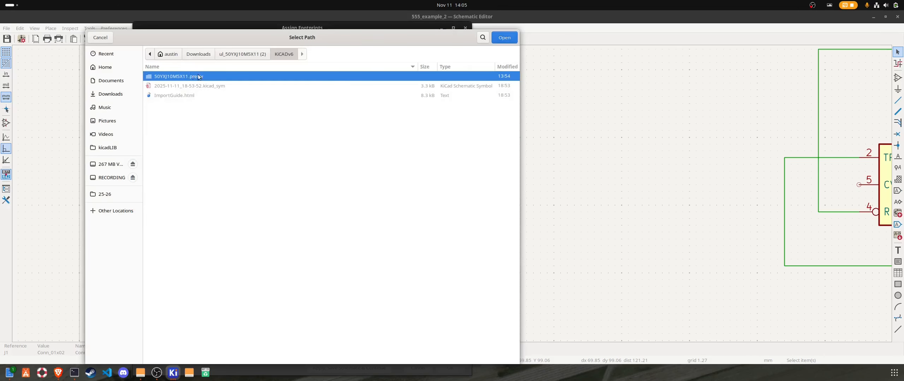
{"action": "left_click", "coordinate": [503, 37]}
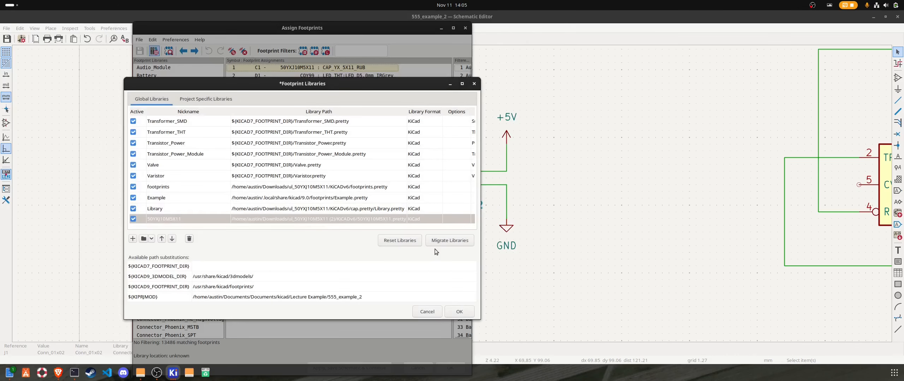
{"action": "left_click", "coordinate": [460, 313]}
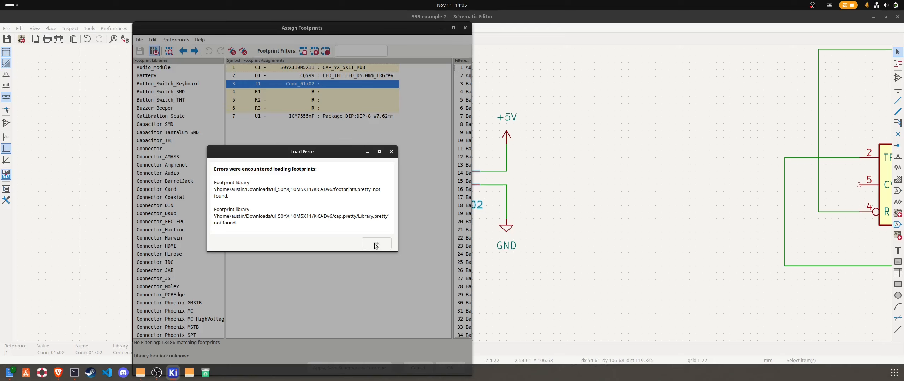
{"action": "left_click", "coordinate": [375, 244]}
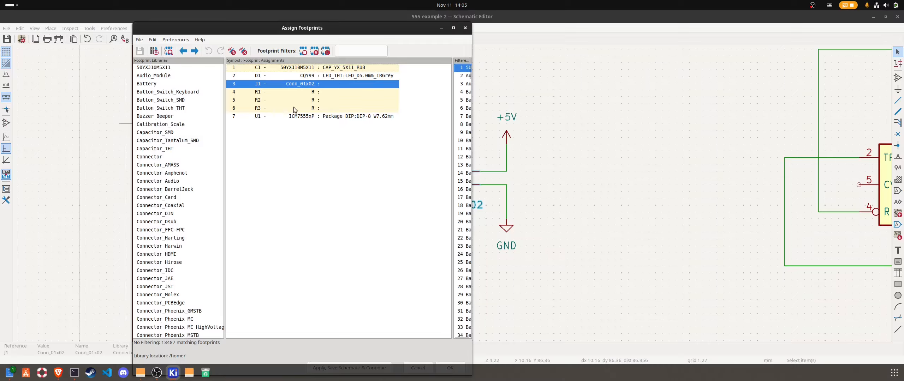
Close footprint assignment and reopen it from the schematic, accepting conversion of the legacy footprint entries to the LIB_ID format
{"action": "left_click", "coordinate": [336, 69], "text": "ctrl"}
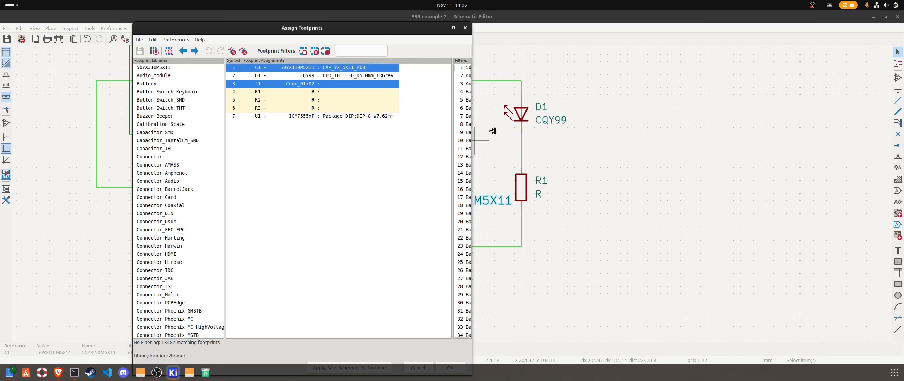
{"action": "left_click", "coordinate": [648, 121]}
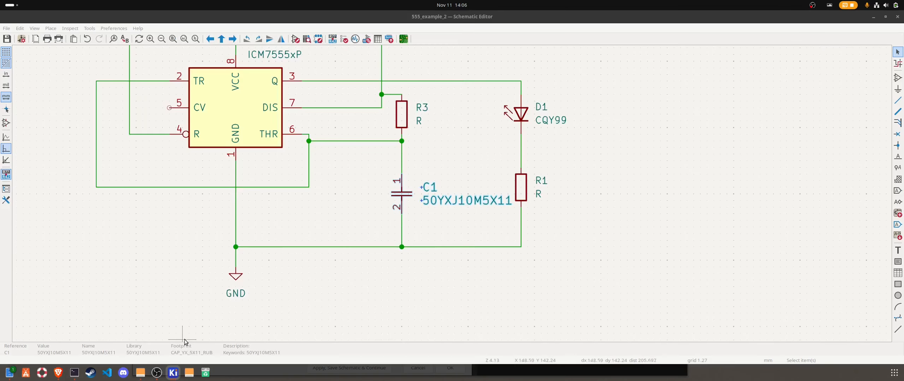
{"action": "left_click", "coordinate": [180, 374]}
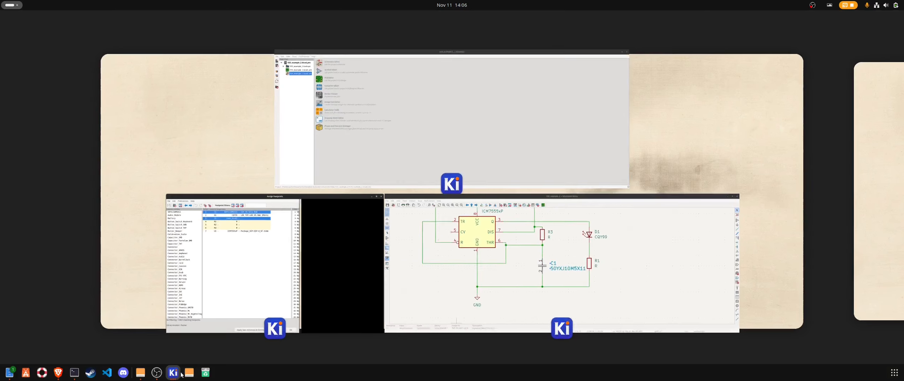
{"action": "left_click", "coordinate": [366, 241]}
{"action": "left_click_drag", "start_coordinate": [476, 28], "coordinate": [406, 79]}
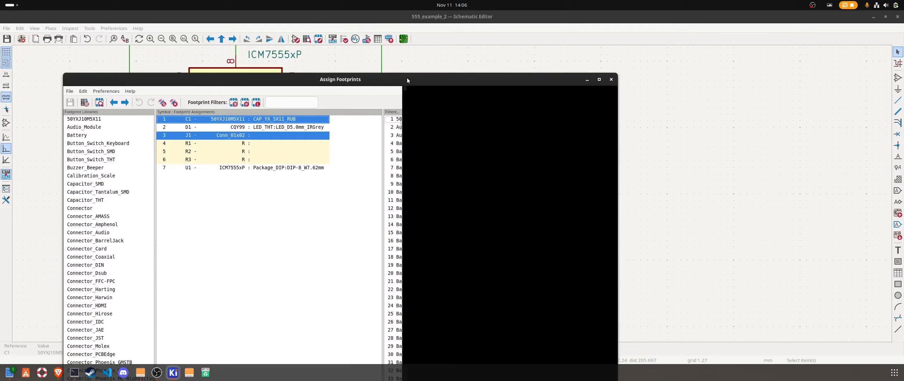
{"action": "left_click", "coordinate": [611, 79]}
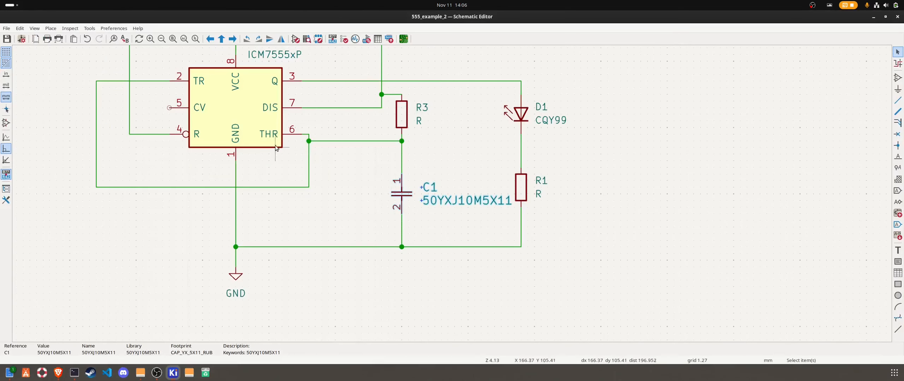
{"action": "left_click", "coordinate": [366, 39]}
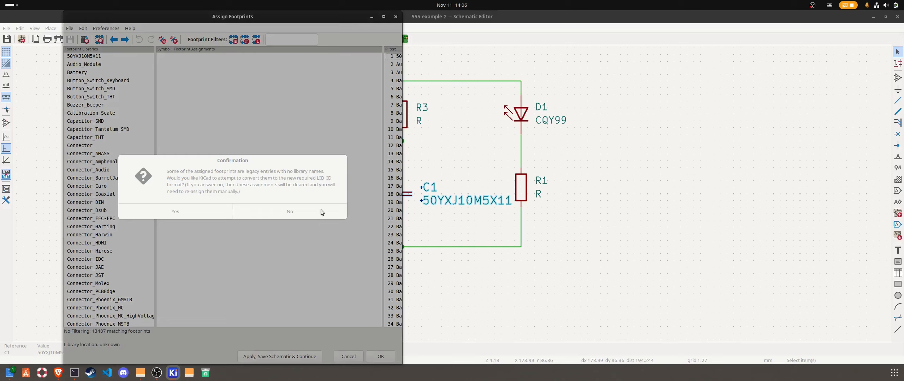
{"action": "left_click", "coordinate": [188, 212]}
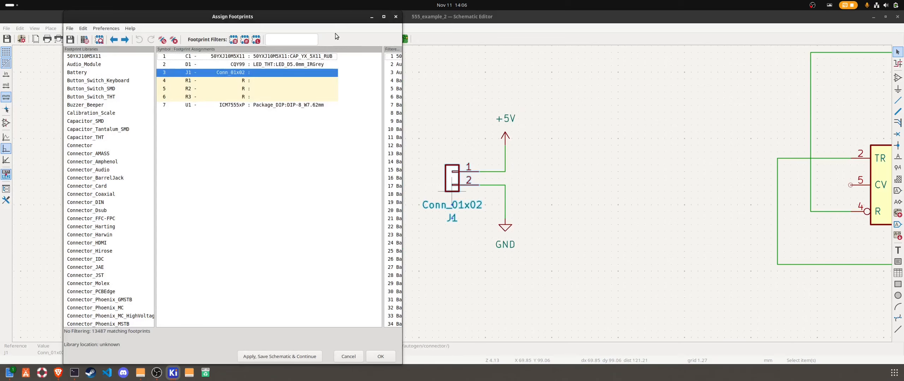
Enlarge the footprint assignment window, widen the filtered footprint list and open the footprint viewer, moving it clear of the assignments
{"action": "left_click_drag", "start_coordinate": [338, 14], "coordinate": [417, 11]}
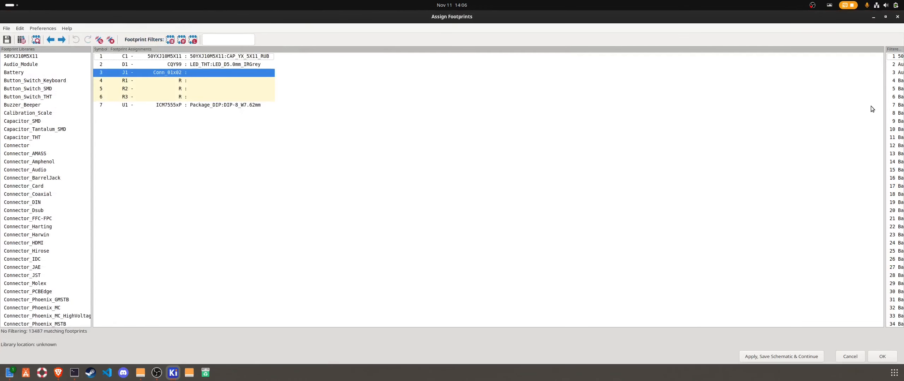
{"action": "left_click_drag", "start_coordinate": [884, 104], "coordinate": [454, 108]}
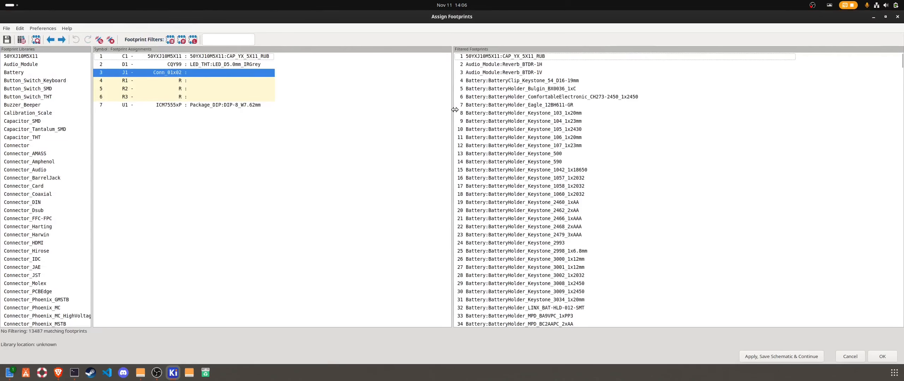
{"action": "double_click", "coordinate": [477, 58]}
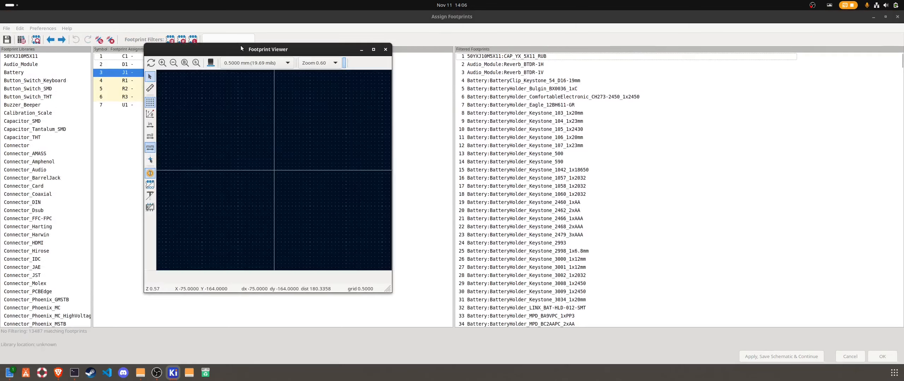
{"action": "left_click_drag", "start_coordinate": [241, 48], "coordinate": [721, 82]}
Restore and resize the Assign Footprints window so it sits beside the footprint viewer with its assignments and filtered footprints readable
{"action": "left_click_drag", "start_coordinate": [672, 17], "coordinate": [366, 49]}
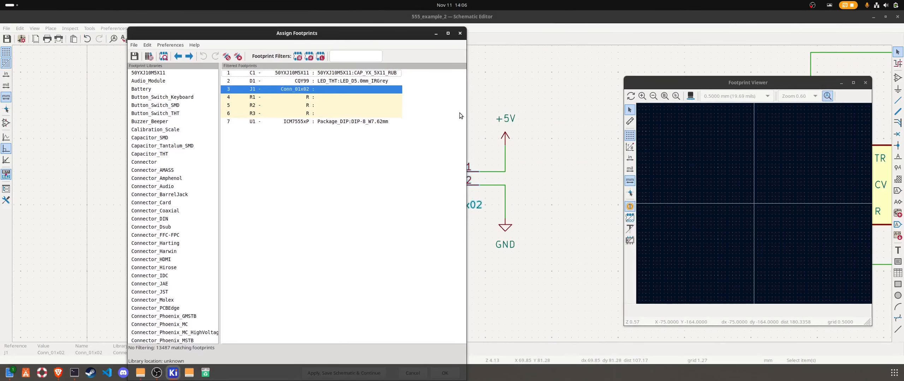
{"action": "left_click_drag", "start_coordinate": [465, 112], "coordinate": [231, 144]}
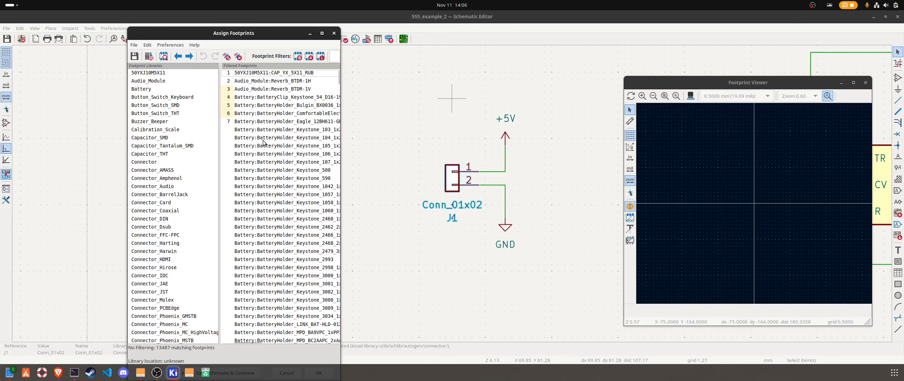
{"action": "left_click_drag", "start_coordinate": [339, 132], "coordinate": [732, 169]}
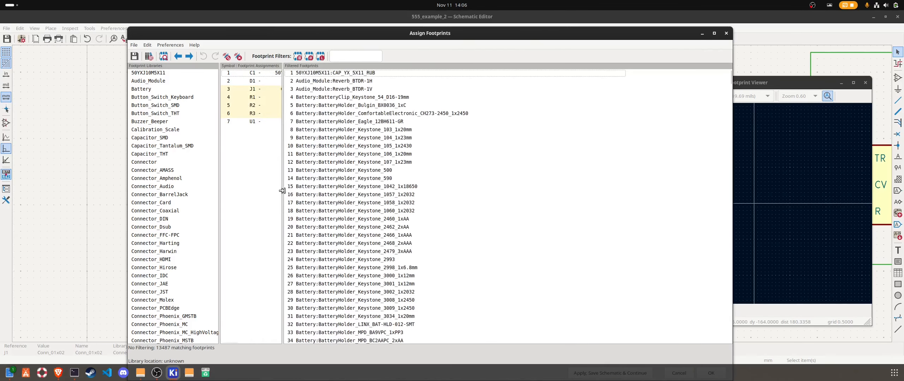
{"action": "left_click_drag", "start_coordinate": [301, 198], "coordinate": [539, 181]}
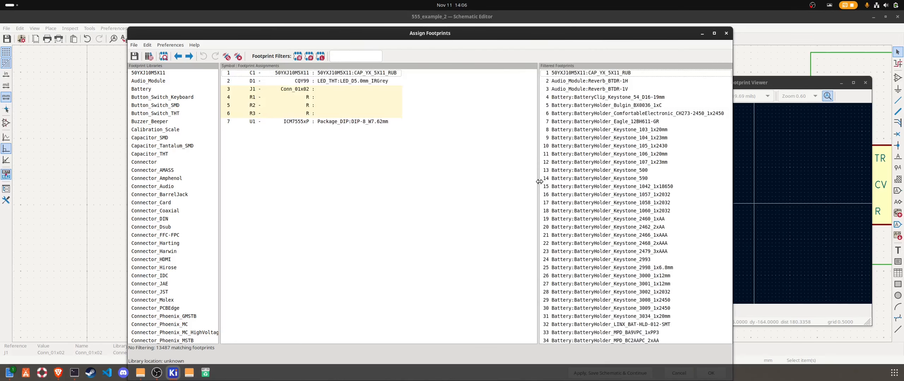
{"action": "left_click_drag", "start_coordinate": [730, 172], "coordinate": [524, 178]}
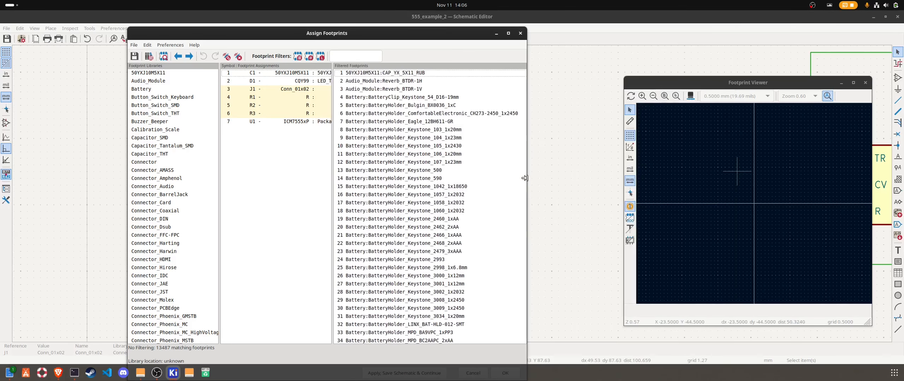
Preview the footprints assigned to capacitor C1 and LED D1 in the footprint viewer
{"action": "left_click", "coordinate": [303, 75]}
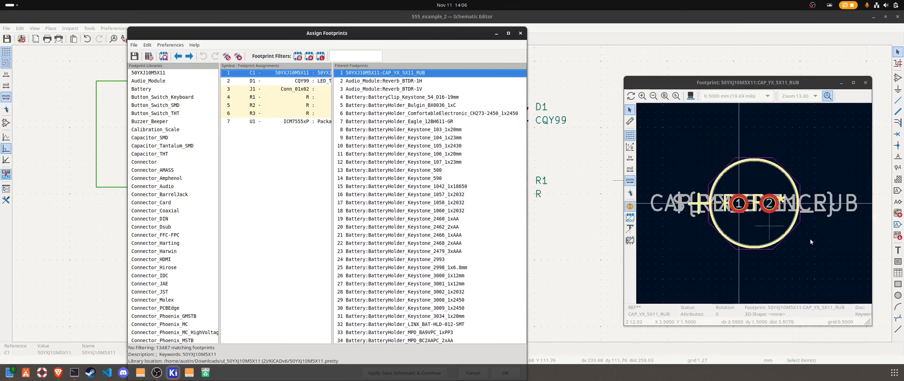
{"action": "middle_click_drag", "start_coordinate": [790, 241], "coordinate": [794, 290]}
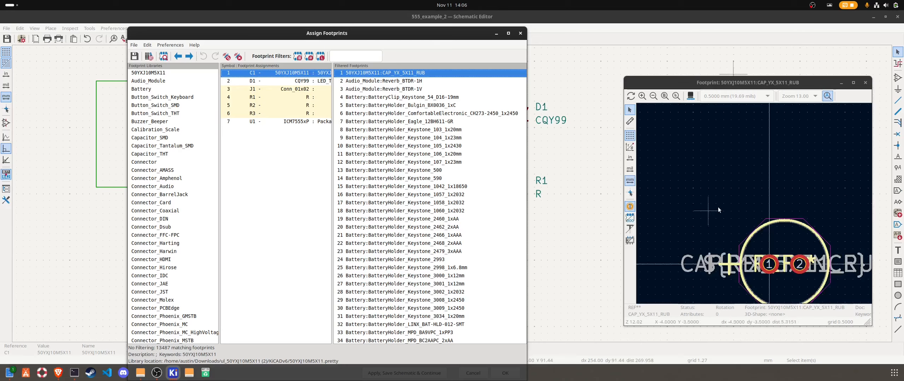
{"action": "scroll", "coordinate": [714, 215], "scroll_direction": "down", "scroll_amount": 2}
{"action": "scroll", "coordinate": [776, 227], "scroll_direction": "up", "scroll_amount": 2}
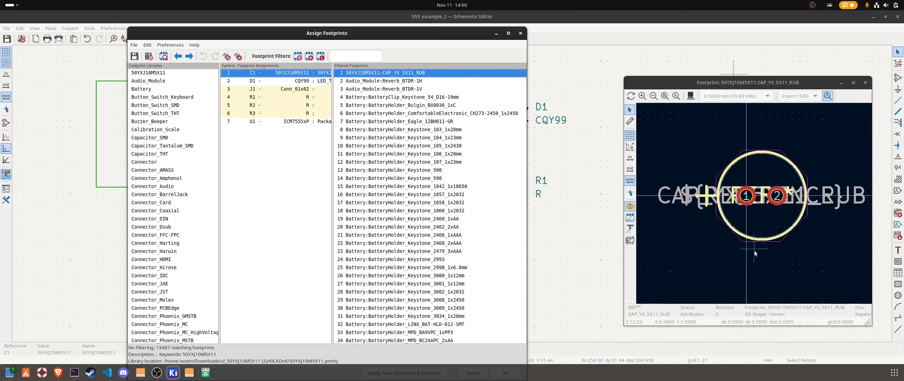
{"action": "left_click", "coordinate": [294, 82]}
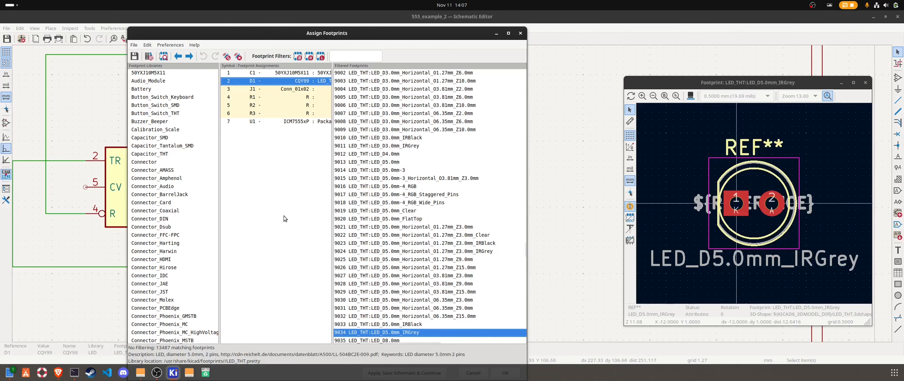
Select connector J1 and restrict the footprint choices to the Connector_PinSocket_2.54mm library
{"action": "left_click", "coordinate": [295, 90]}
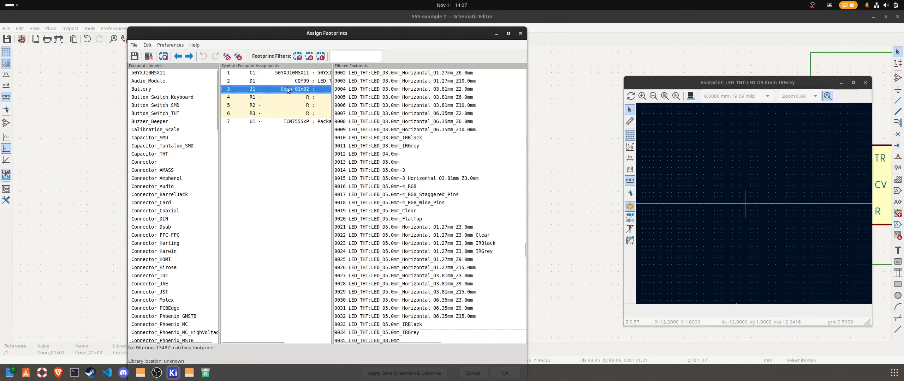
{"action": "scroll", "coordinate": [197, 195], "scroll_direction": "down", "scroll_amount": 7}
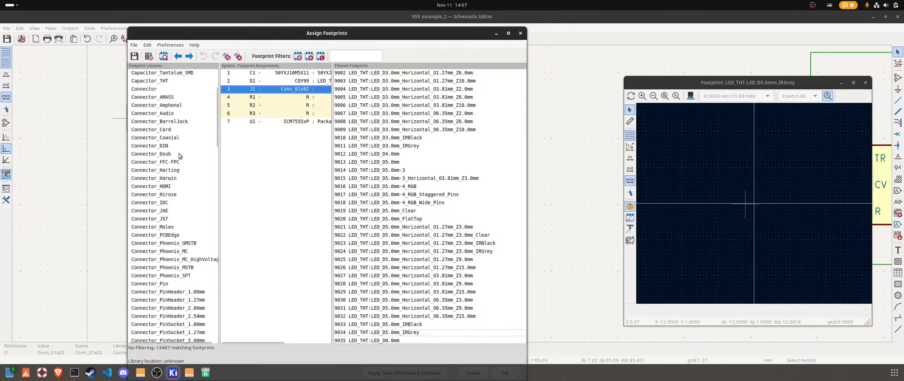
{"action": "scroll", "coordinate": [178, 209], "scroll_direction": "down", "scroll_amount": 1}
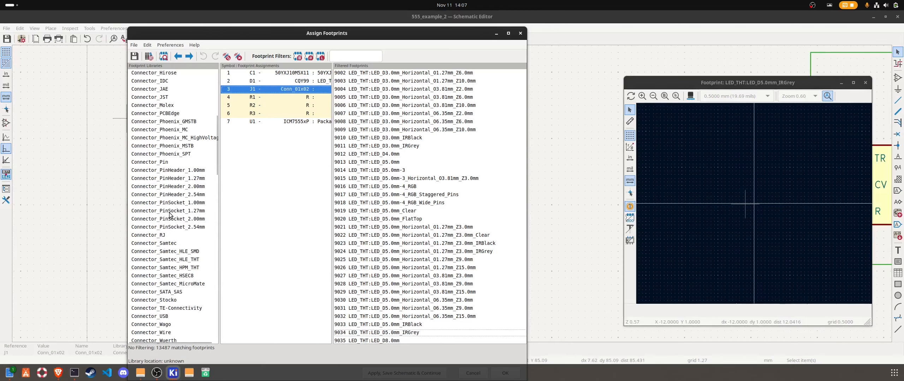
{"action": "left_click", "coordinate": [168, 229]}
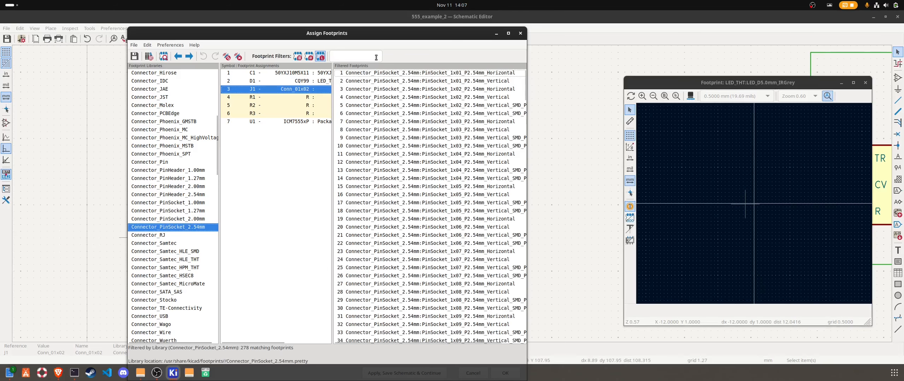
Preview the one- and two-pin socket footprints, and assign PinSocket_1x02_P2.54mm_Vertical to J1
{"action": "left_click", "coordinate": [414, 82]}
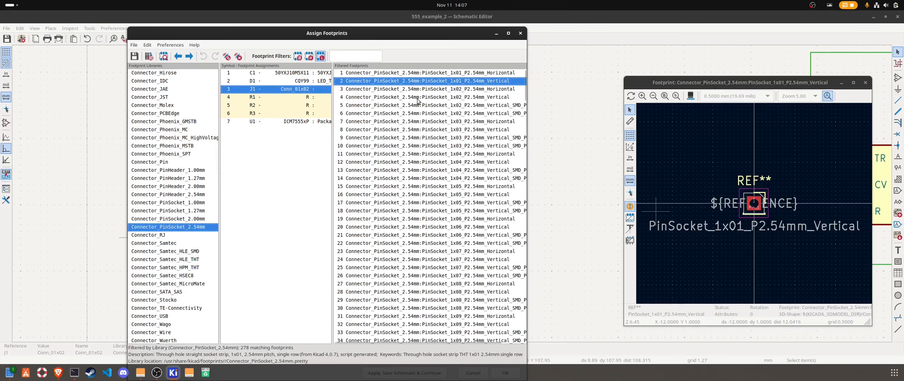
{"action": "left_click", "coordinate": [417, 91]}
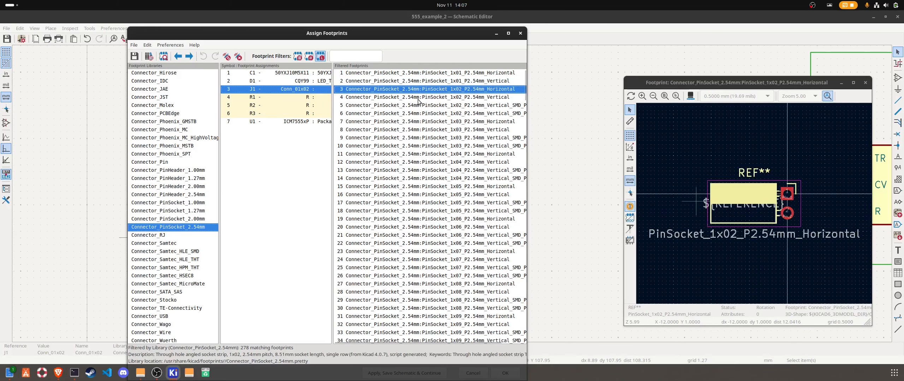
{"action": "left_click", "coordinate": [412, 105]}
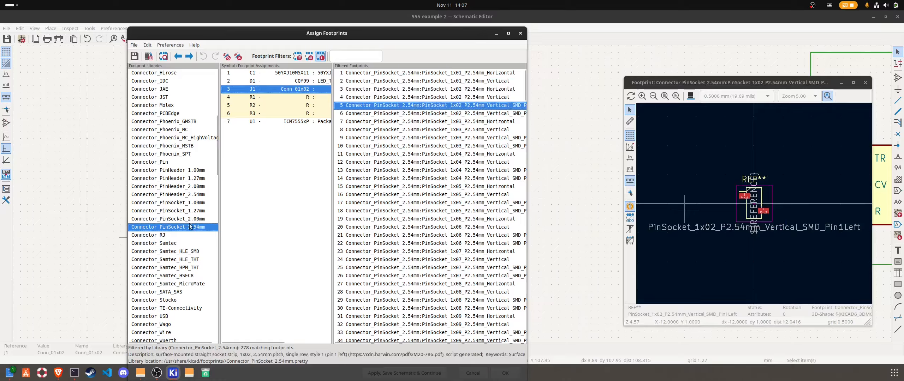
{"action": "scroll", "coordinate": [193, 226], "scroll_direction": "down", "scroll_amount": 3}
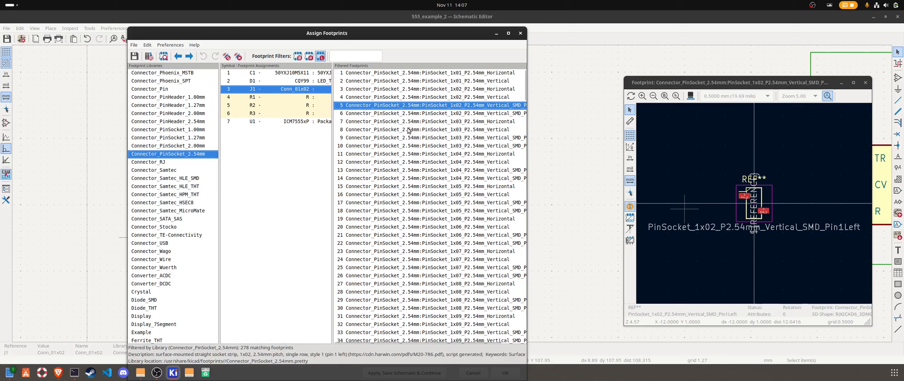
{"action": "left_click", "coordinate": [402, 98]}
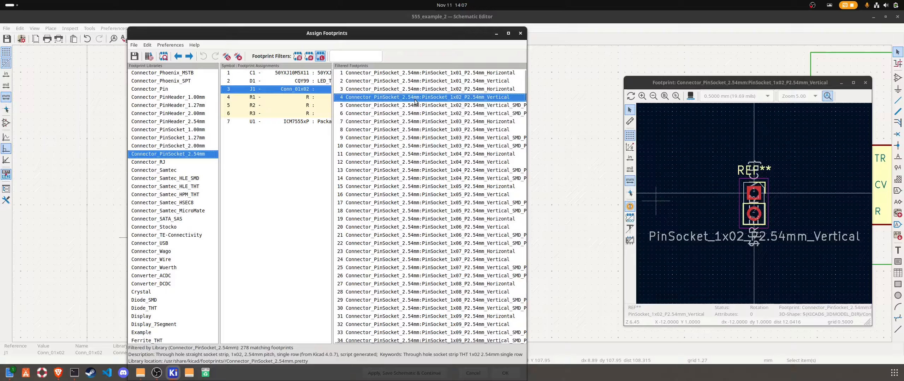
{"action": "double_click", "coordinate": [415, 98]}
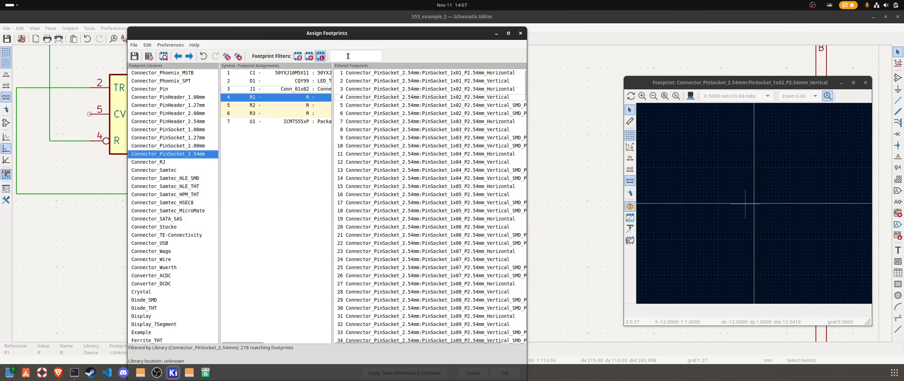
Restrict the footprint choices for resistor R1 to the Resistor_THT library
{"action": "scroll", "coordinate": [184, 145], "scroll_direction": "down", "scroll_amount": 8}
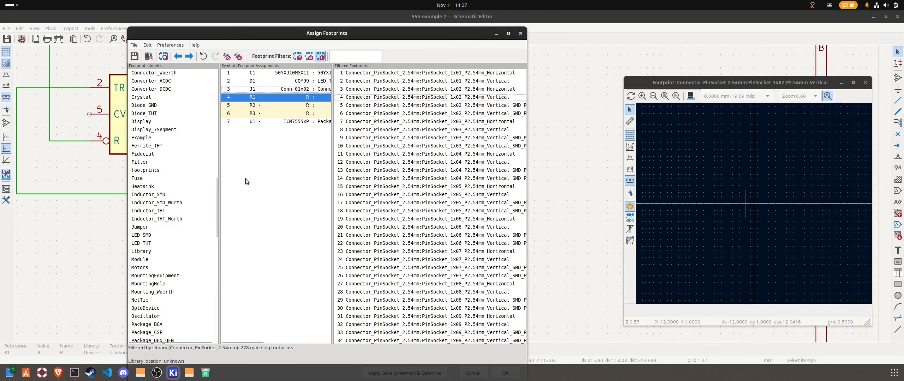
{"action": "scroll", "coordinate": [158, 166], "scroll_direction": "down", "scroll_amount": 8}
{"action": "scroll", "coordinate": [166, 173], "scroll_direction": "down", "scroll_amount": 1}
{"action": "scroll", "coordinate": [177, 197], "scroll_direction": "down", "scroll_amount": 5}
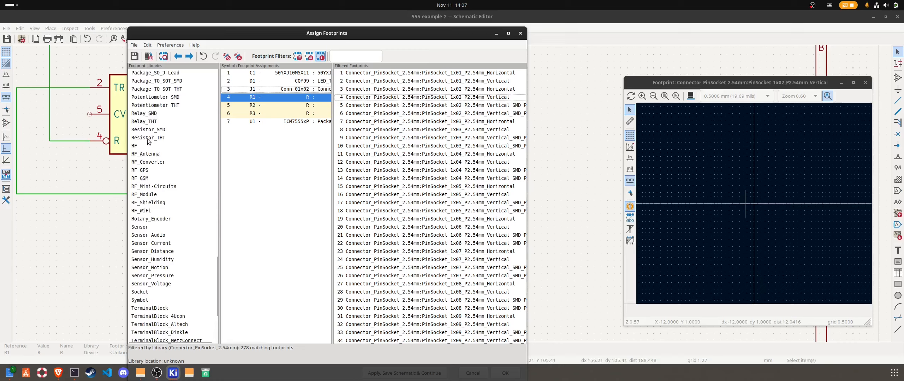
{"action": "left_click", "coordinate": [148, 139]}
Compare axial resistor footprints of the DIN0204, DIN0207 and DIN0411 series by body size, pitch and power rating in the footprint viewer
{"action": "scroll", "coordinate": [439, 161], "scroll_direction": "down", "scroll_amount": 3}
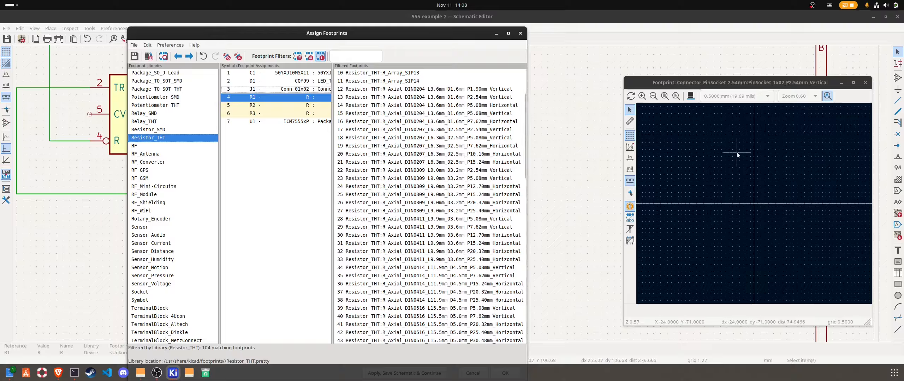
{"action": "left_click", "coordinate": [432, 98]}
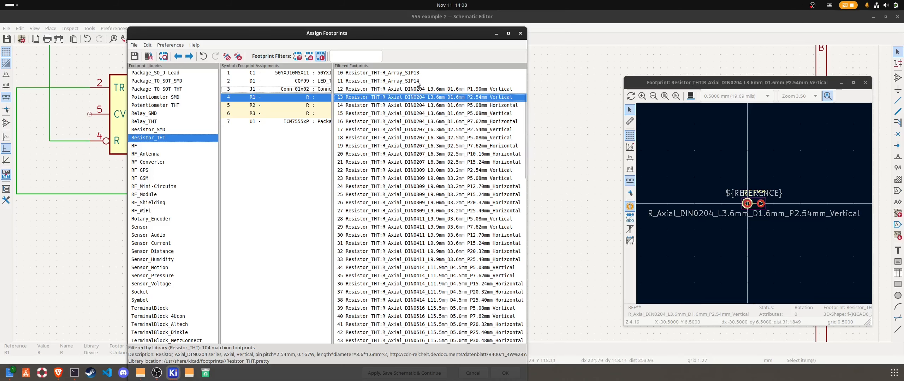
{"action": "left_click", "coordinate": [415, 157]}
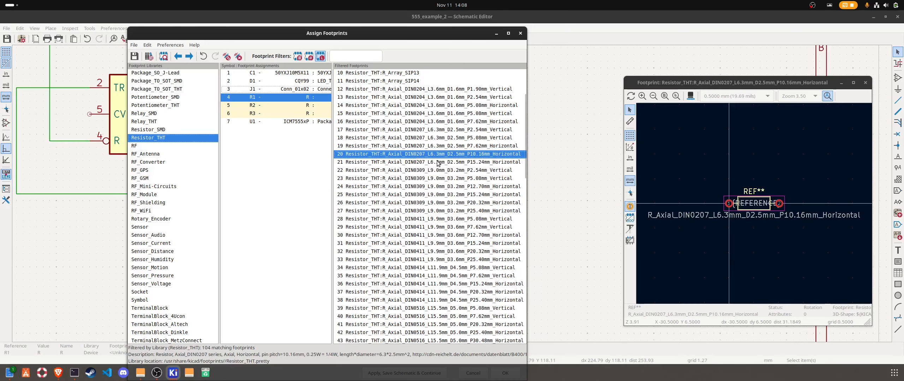
{"action": "scroll", "coordinate": [437, 156], "scroll_direction": "down", "scroll_amount": 2}
{"action": "scroll", "coordinate": [430, 167], "scroll_direction": "down", "scroll_amount": 2}
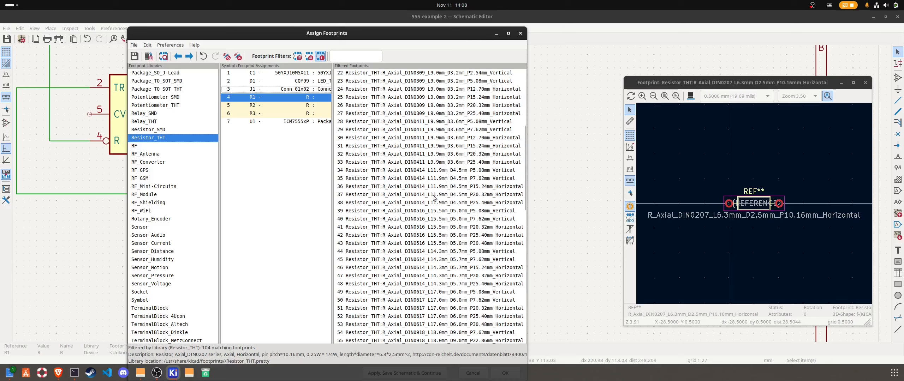
{"action": "scroll", "coordinate": [491, 217], "scroll_direction": "up", "scroll_amount": 2}
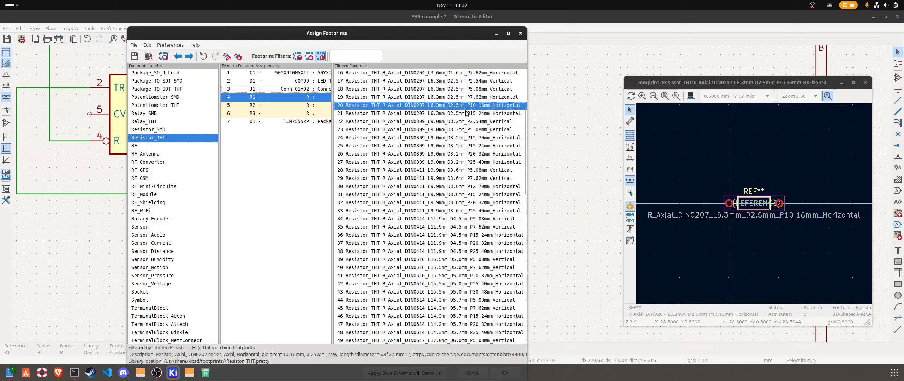
{"action": "scroll", "coordinate": [452, 192], "scroll_direction": "down", "scroll_amount": 1}
{"action": "scroll", "coordinate": [451, 191], "scroll_direction": "down", "scroll_amount": 1}
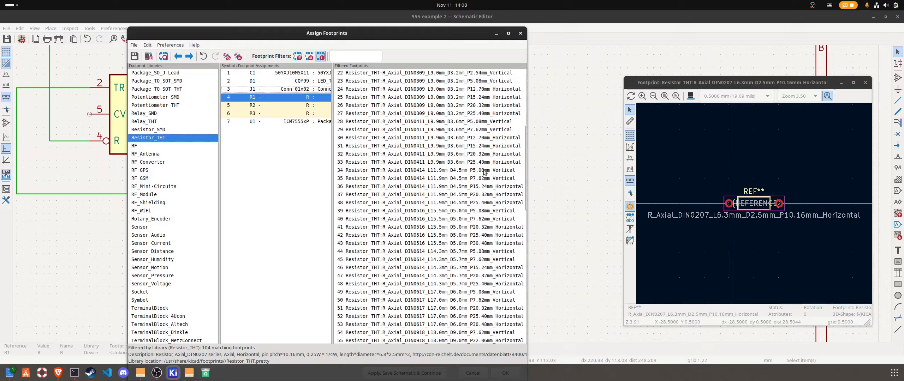
{"action": "left_click", "coordinate": [453, 156]}
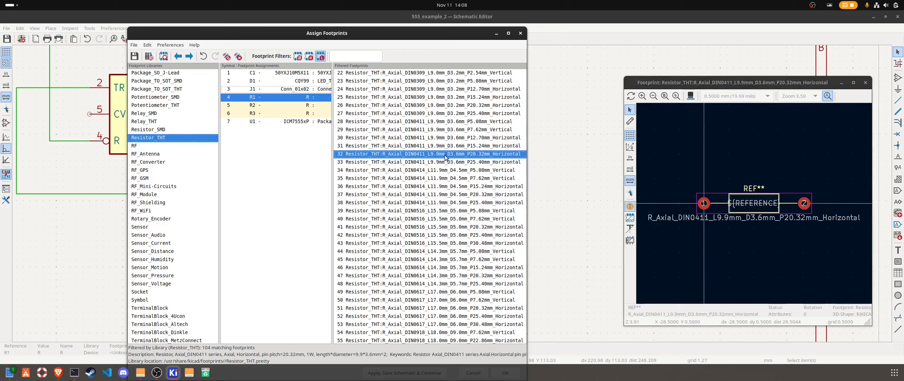
{"action": "scroll", "coordinate": [445, 152], "scroll_direction": "up", "scroll_amount": 2}
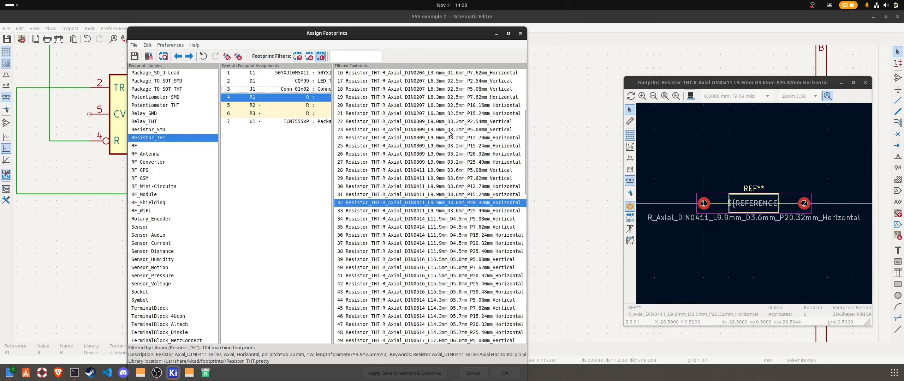
{"action": "scroll", "coordinate": [447, 139], "scroll_direction": "up", "scroll_amount": 1}
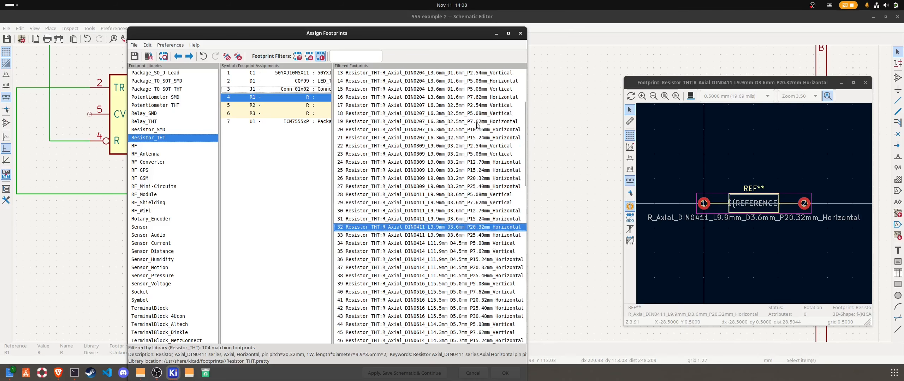
{"action": "scroll", "coordinate": [478, 116], "scroll_direction": "up", "scroll_amount": 1}
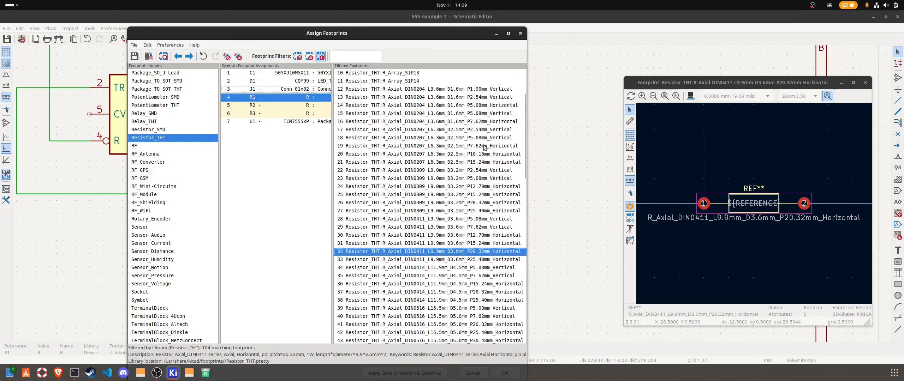
Assign the footprint R_Axial_DIN0309_L9.0mm_D3.2mm_P20.32mm_Horizontal to resistors R1, R2 and R3
{"action": "left_click", "coordinate": [481, 203]}
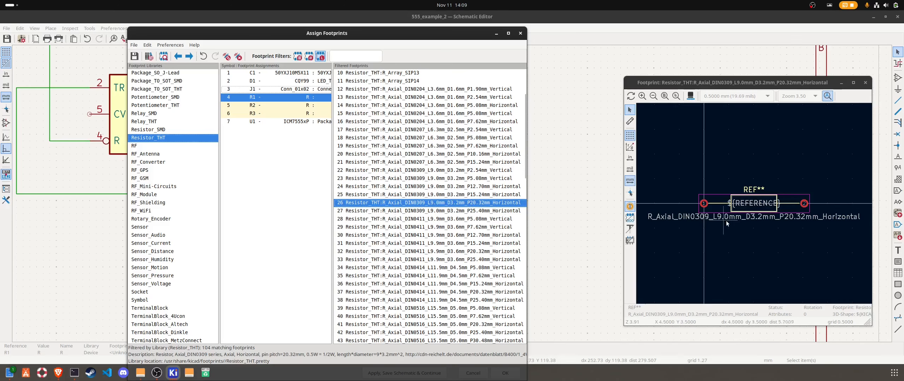
{"action": "double_click", "coordinate": [489, 204]}
{"action": "double_click", "coordinate": [489, 204]}
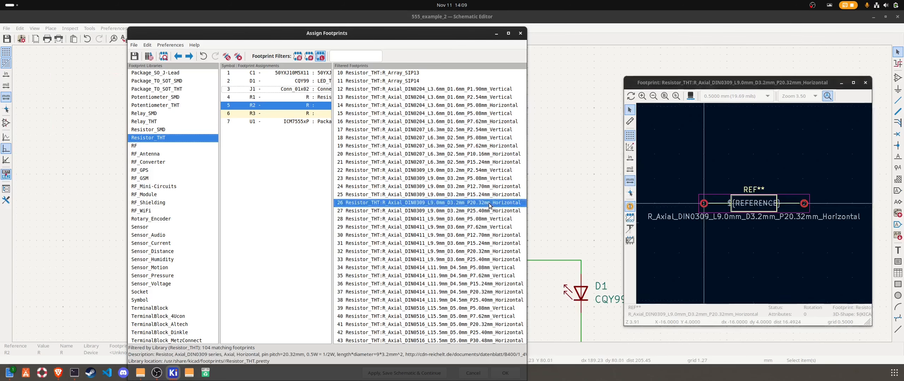
{"action": "double_click", "coordinate": [490, 204]}
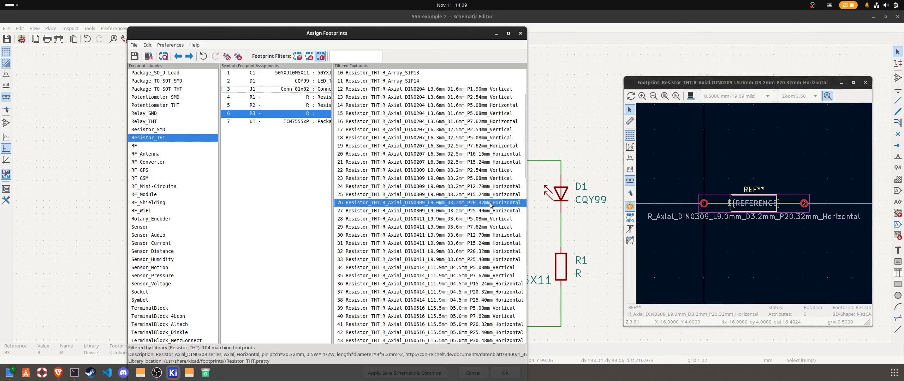
Widen the footprint assignments column and select timer U1 to review its assigned footprint
{"action": "left_click_drag", "start_coordinate": [333, 121], "coordinate": [394, 122]}
{"action": "left_click", "coordinate": [362, 122], "text": "shift"}
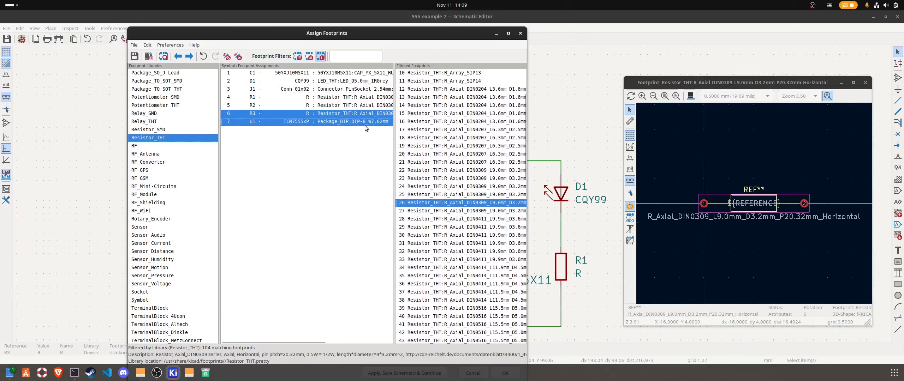
{"action": "left_click", "coordinate": [360, 122]}
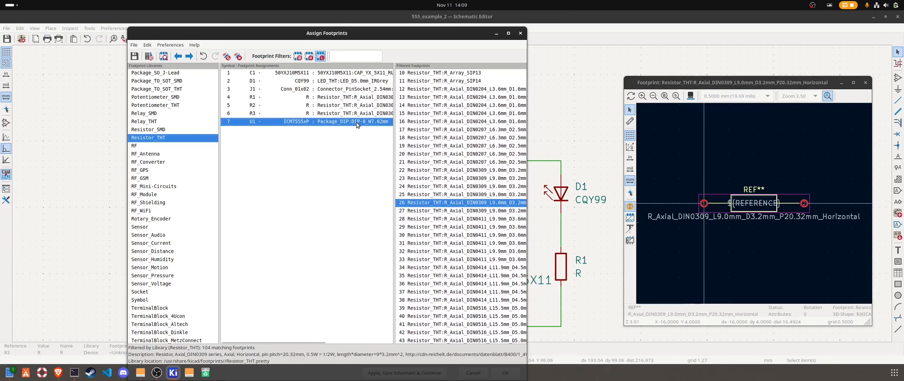
{"action": "left_click_drag", "start_coordinate": [394, 134], "coordinate": [387, 134]}
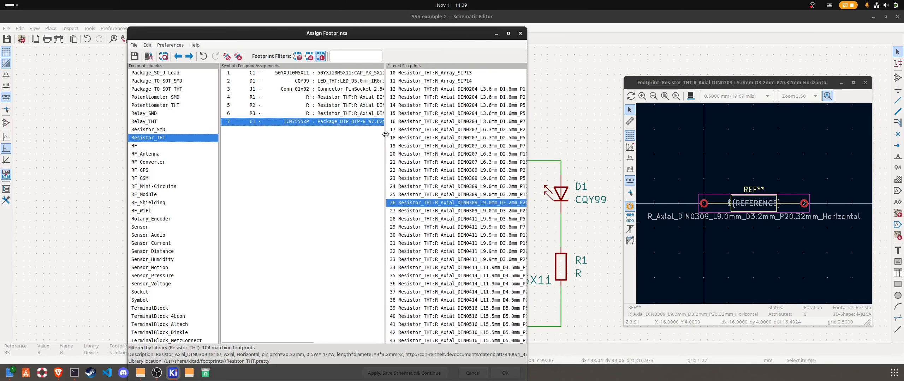
Close the footprint viewer, apply the footprint assignments to the schematic, save it and finish footprint assignment
{"action": "left_click", "coordinate": [865, 83]}
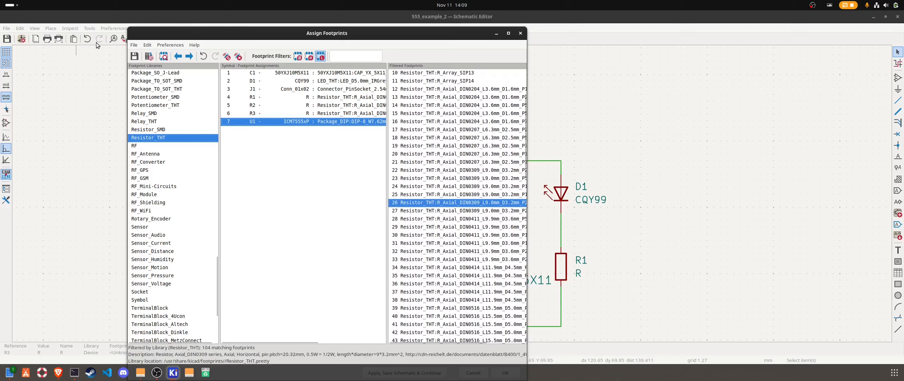
{"action": "left_click", "coordinate": [135, 57]}
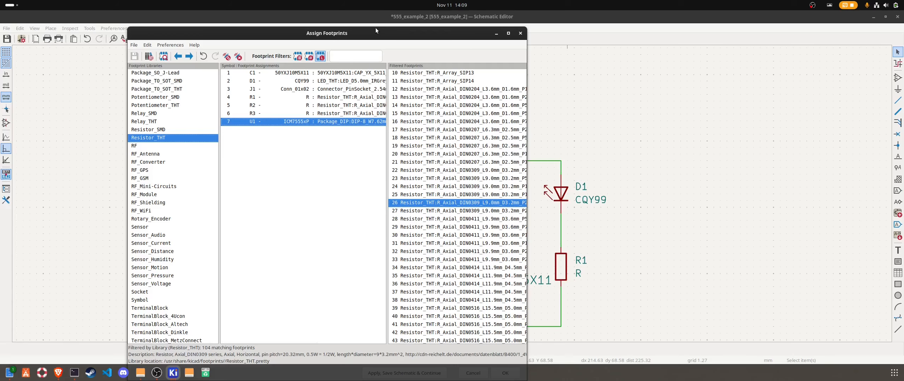
{"action": "left_click_drag", "start_coordinate": [375, 31], "coordinate": [411, 21]}
{"action": "left_click", "coordinate": [438, 274]}
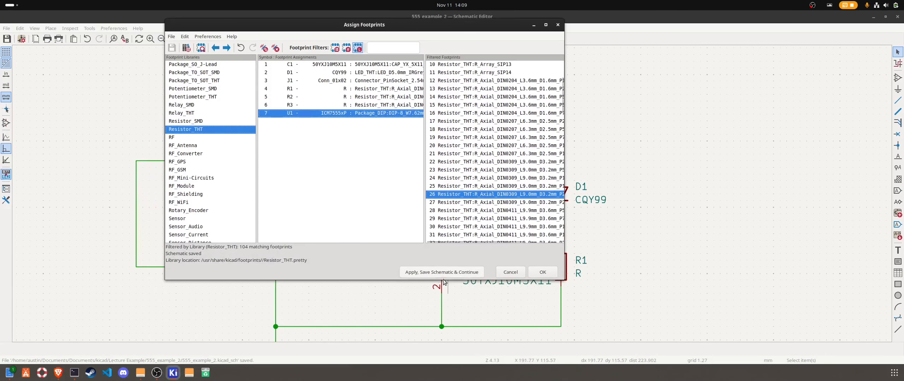
{"action": "left_click", "coordinate": [540, 272]}
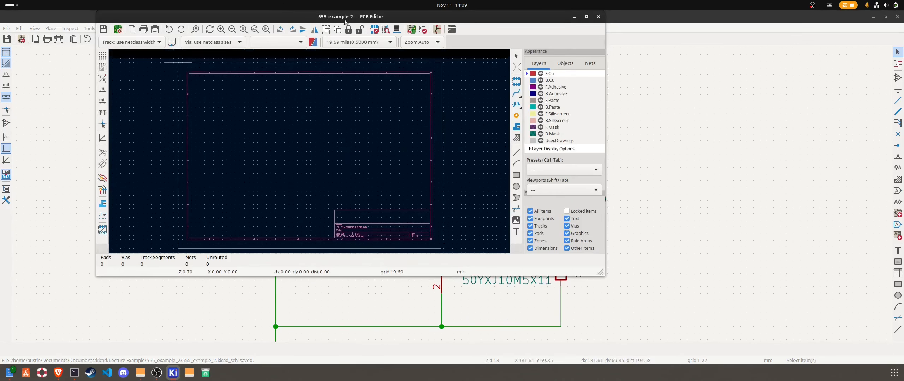
Maximize the PCB Editor window for 555_example_2 and open the design rule constraints in Board Setup
{"action": "left_click_drag", "start_coordinate": [356, 46], "coordinate": [294, 4]}
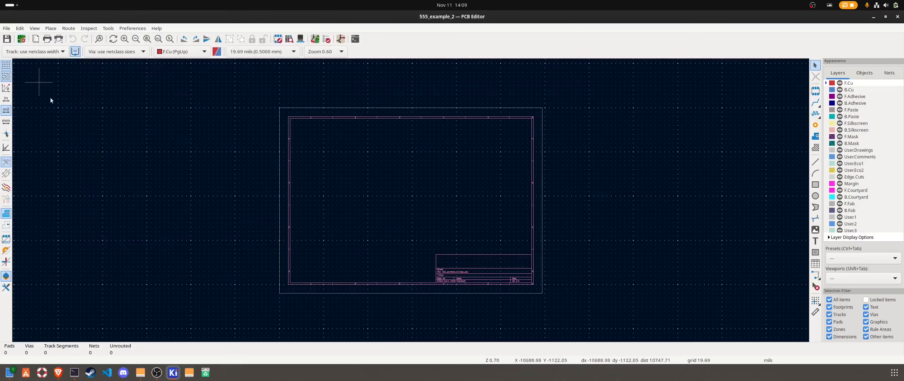
{"action": "left_click", "coordinate": [21, 39]}
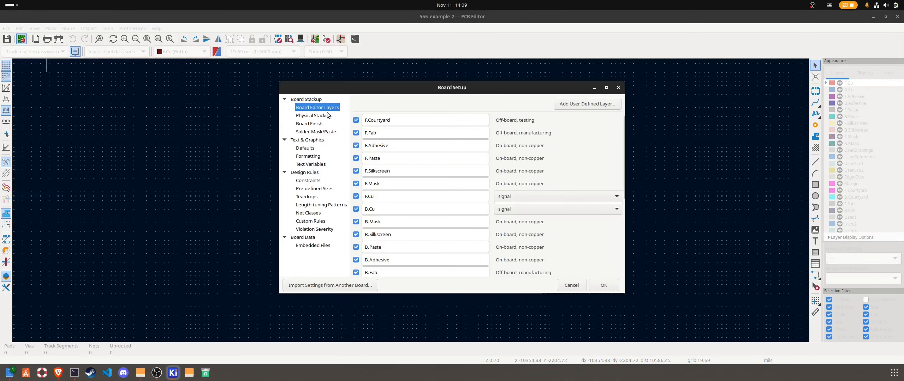
{"action": "left_click", "coordinate": [307, 180]}
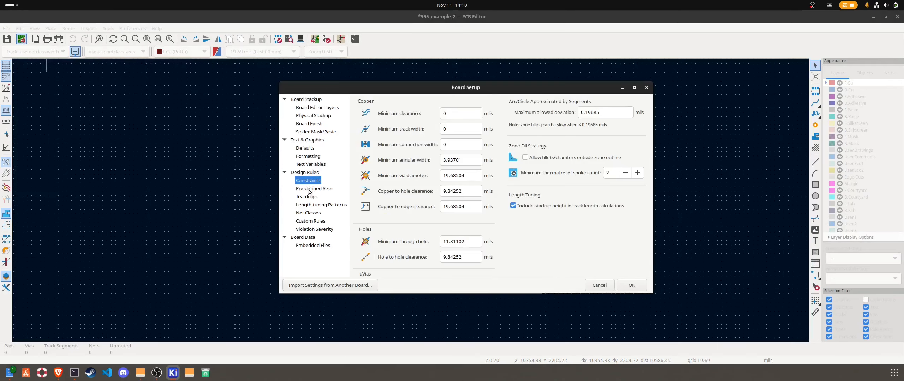
View the pre-defined sizes and net classes, and select all settings categories for import from another board
{"action": "left_click", "coordinate": [311, 189]}
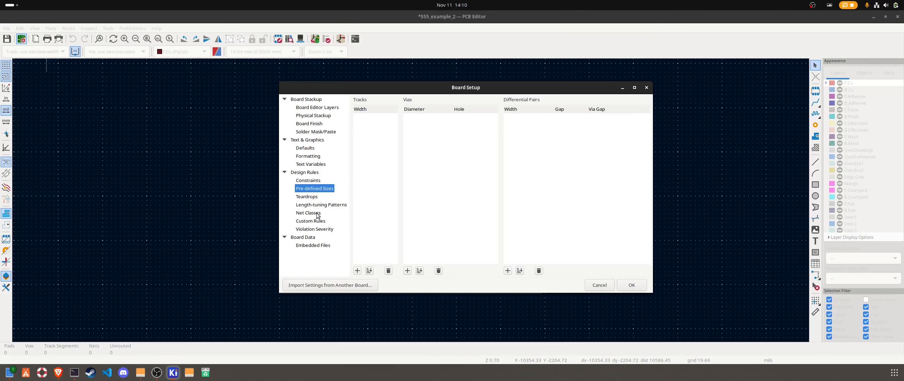
{"action": "left_click", "coordinate": [310, 212]}
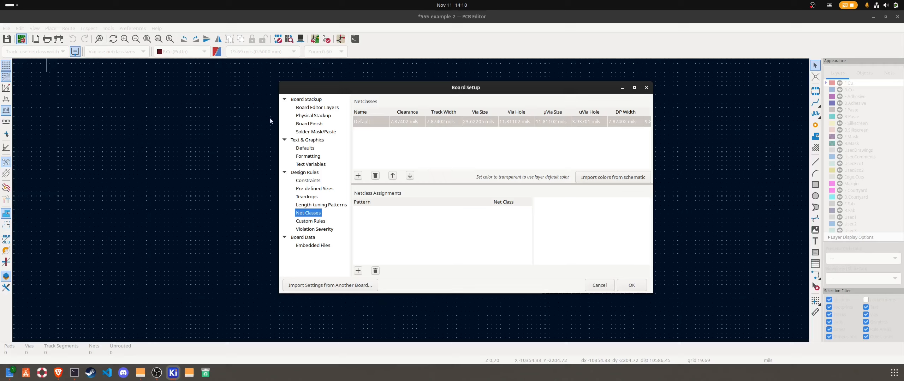
{"action": "left_click", "coordinate": [351, 289]}
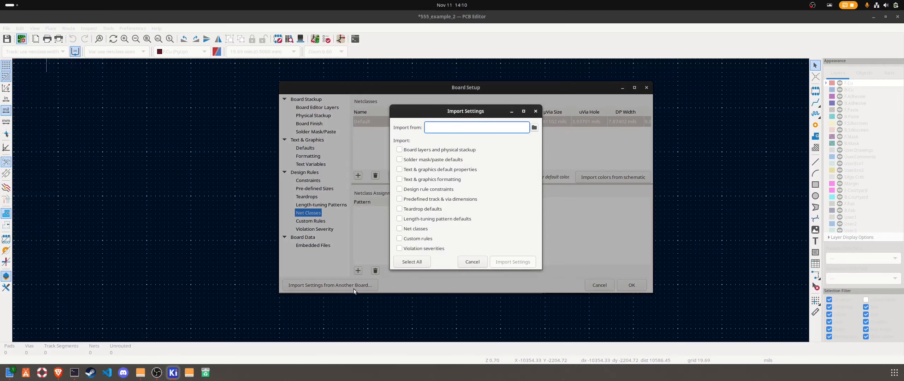
{"action": "left_click", "coordinate": [416, 261]}
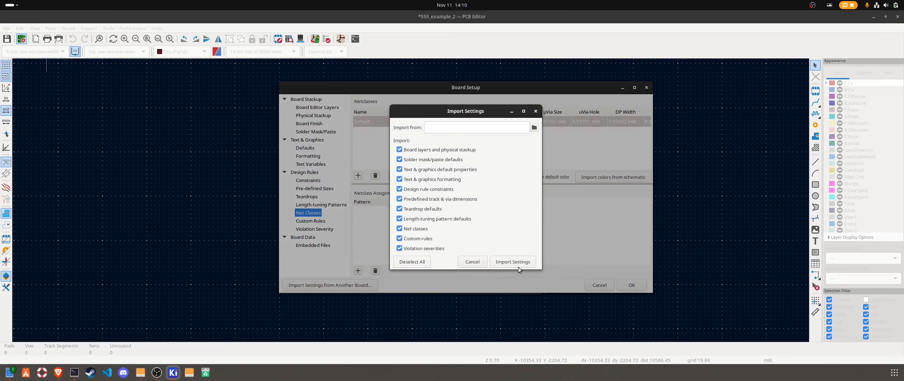
{"action": "left_click", "coordinate": [509, 264]}
{"action": "left_click", "coordinate": [480, 209]}
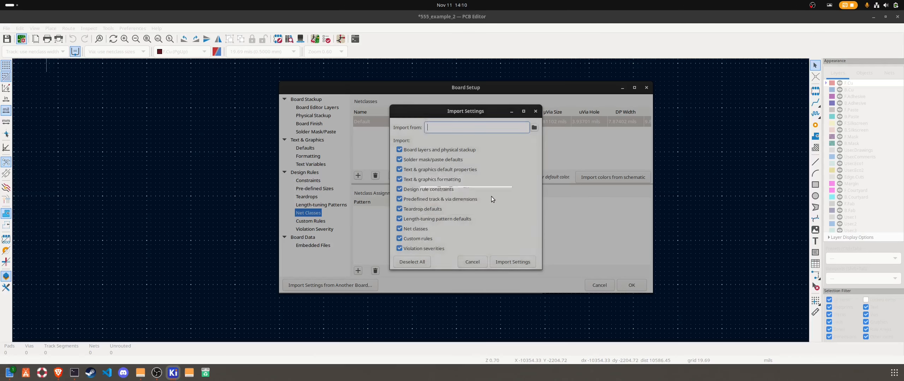
Import the selected settings from 555_Example.kicad_pcb in the 555_Example folder of Lecture Example
{"action": "left_click", "coordinate": [533, 128]}
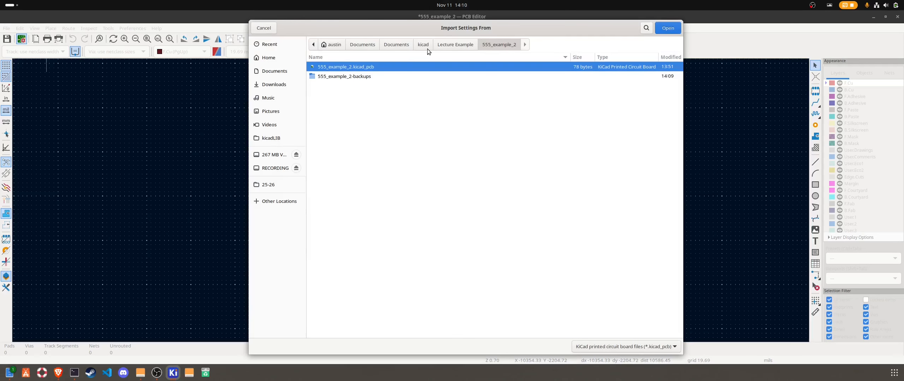
{"action": "left_click", "coordinate": [458, 44]}
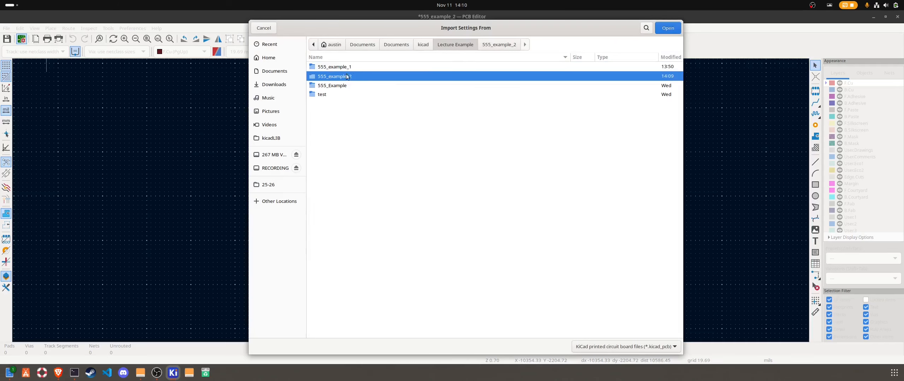
{"action": "left_click", "coordinate": [333, 85]}
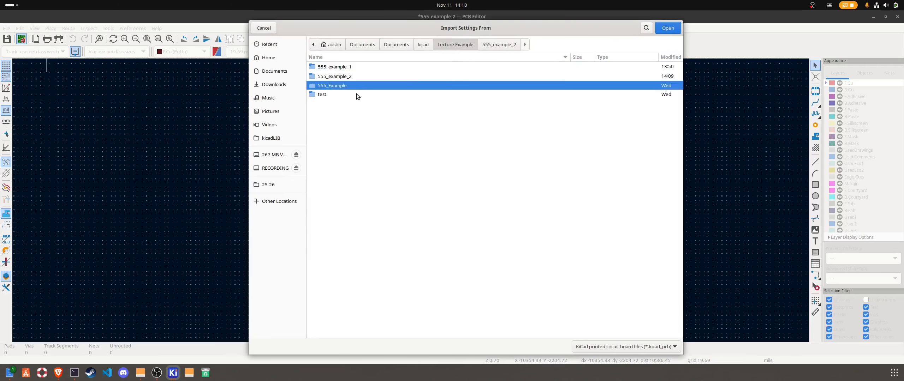
{"action": "left_click", "coordinate": [662, 29]}
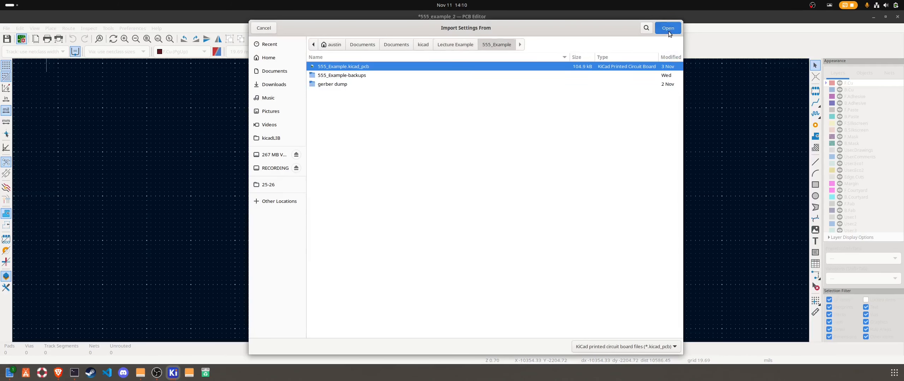
{"action": "double_click", "coordinate": [353, 69]}
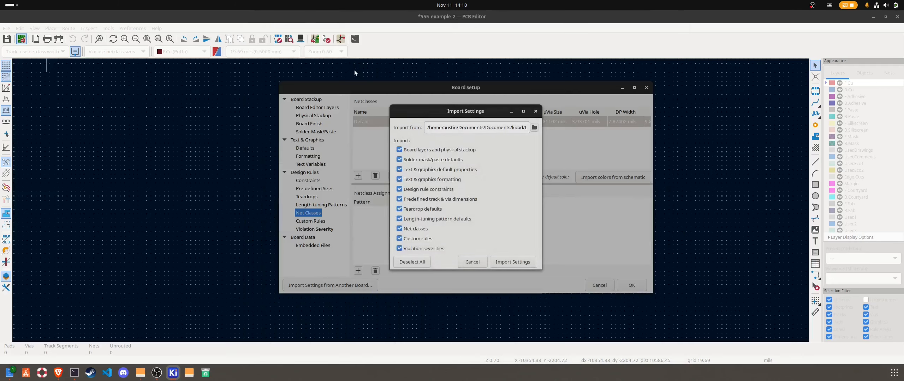
{"action": "left_click", "coordinate": [510, 262]}
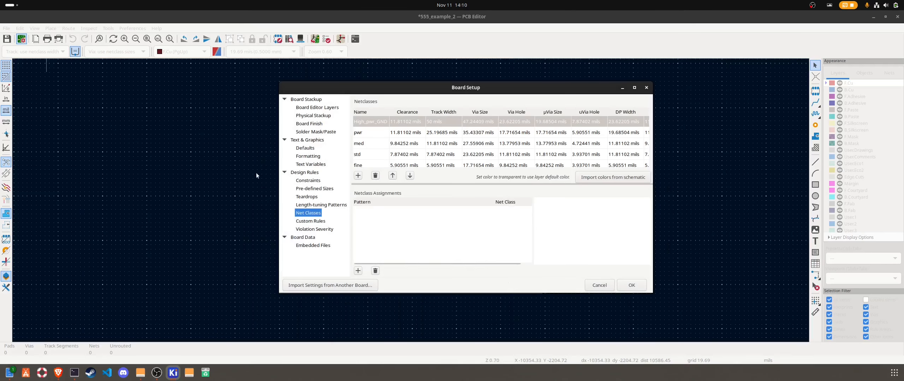
Enlarge the Board Setup dialog and examine the imported copper, hole, microvia and silkscreen constraints
{"action": "left_click", "coordinate": [310, 181]}
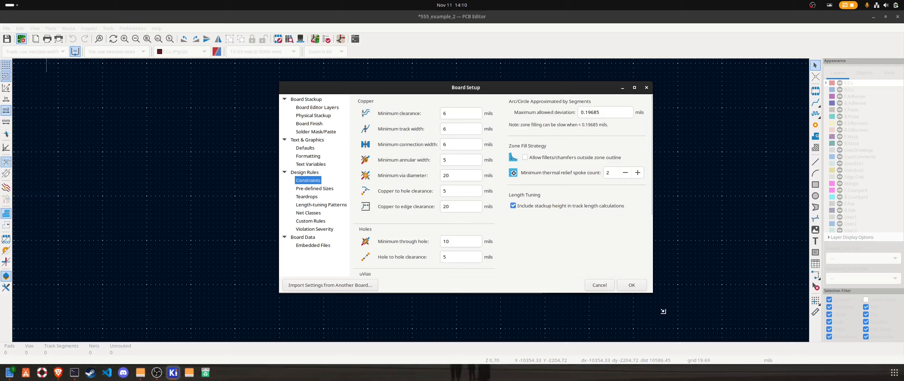
{"action": "left_click_drag", "start_coordinate": [650, 292], "coordinate": [677, 333]}
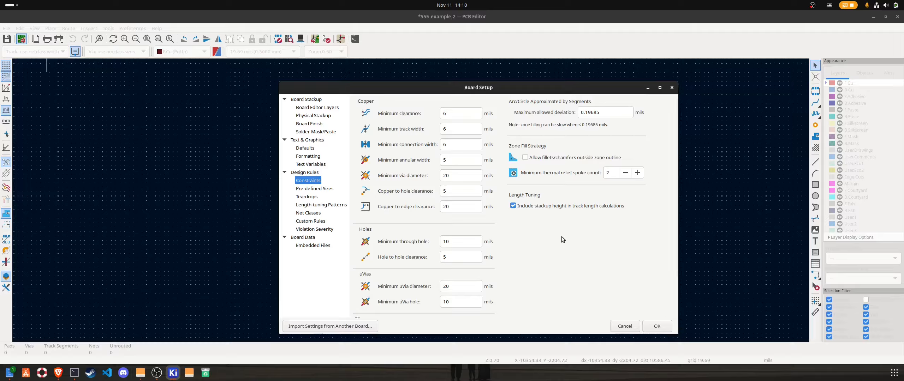
{"action": "scroll", "coordinate": [560, 234], "scroll_direction": "down", "scroll_amount": 3}
{"action": "scroll", "coordinate": [565, 238], "scroll_direction": "up", "scroll_amount": 3}
{"action": "scroll", "coordinate": [468, 132], "scroll_direction": "down", "scroll_amount": 1}
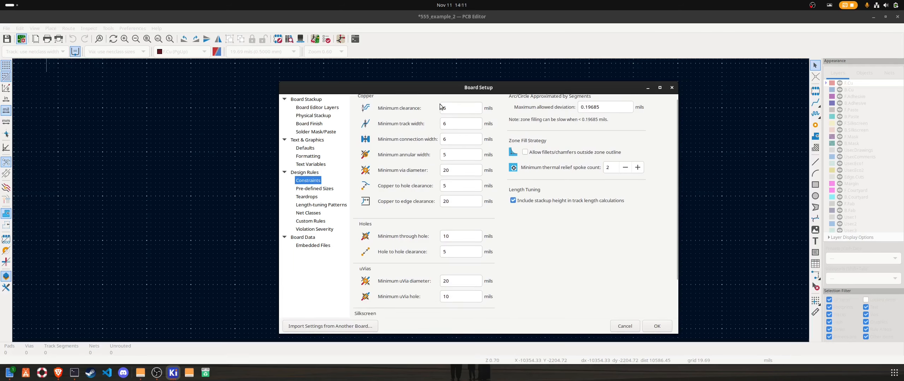
{"action": "scroll", "coordinate": [466, 129], "scroll_direction": "down", "scroll_amount": 1}
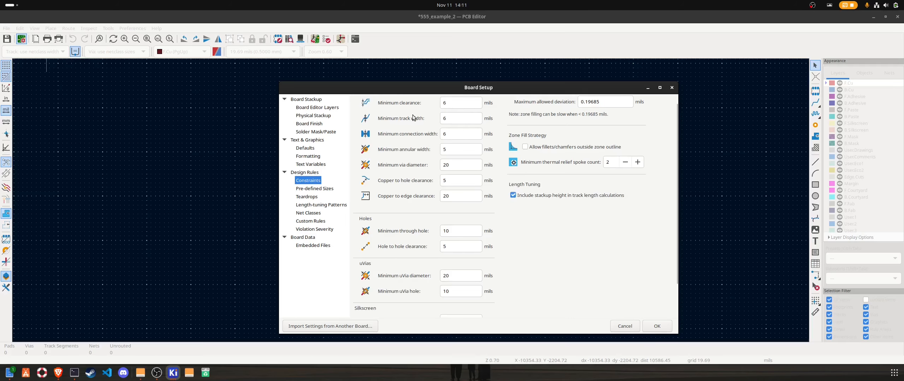
{"action": "scroll", "coordinate": [418, 152], "scroll_direction": "down", "scroll_amount": 3}
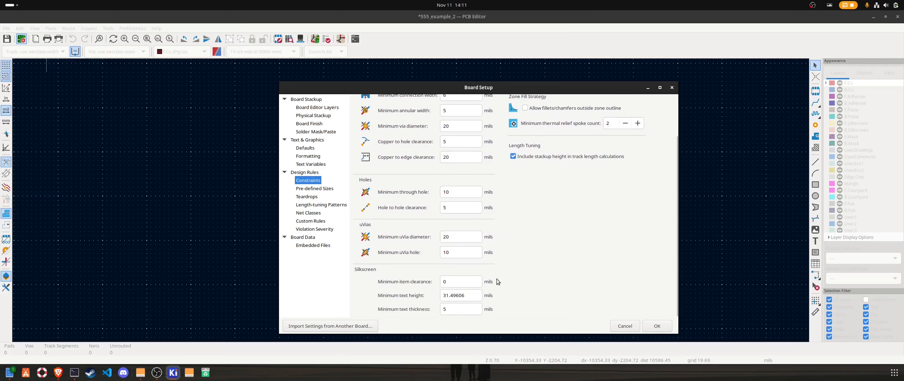
{"action": "scroll", "coordinate": [461, 229], "scroll_direction": "up", "scroll_amount": 3}
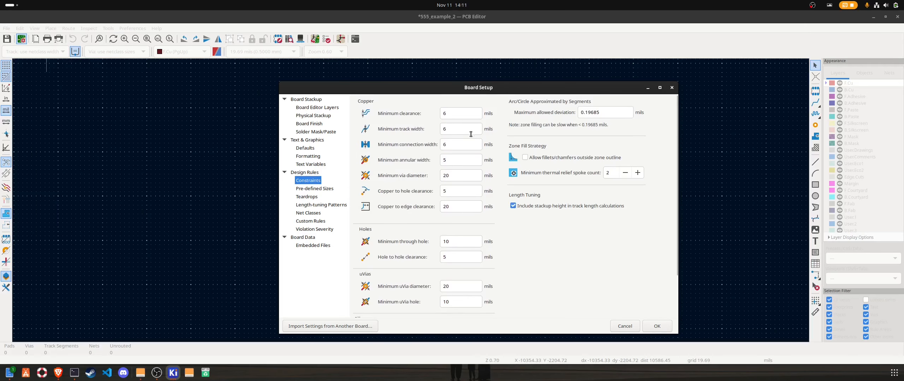
{"action": "scroll", "coordinate": [463, 140], "scroll_direction": "down", "scroll_amount": 3}
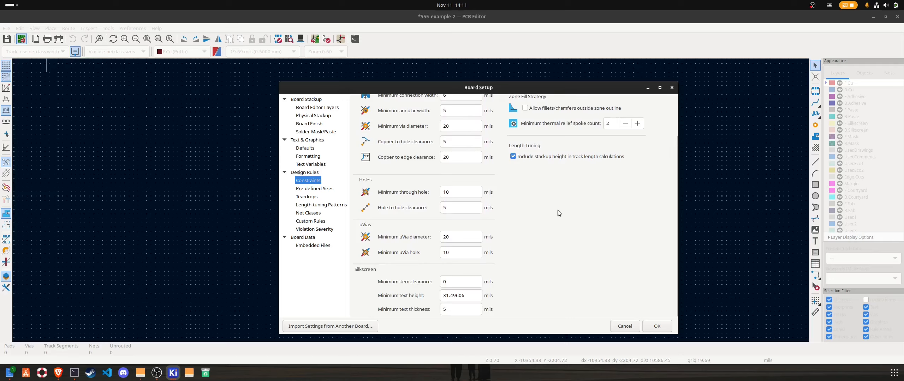
Review the imported pre-defined sizes, teardrops and full net class list, and accept the board setup
{"action": "left_click", "coordinate": [319, 189]}
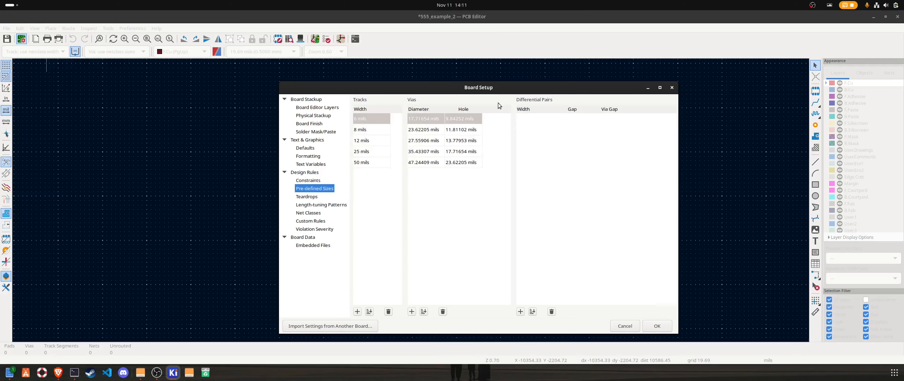
{"action": "left_click_drag", "start_coordinate": [464, 92], "coordinate": [467, 52]}
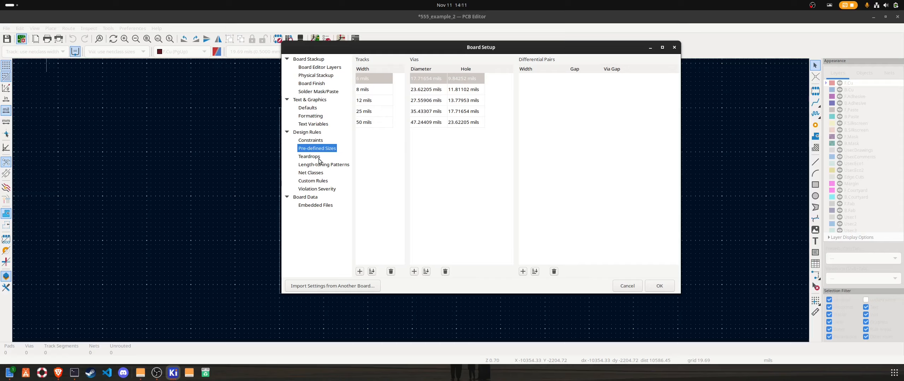
{"action": "left_click", "coordinate": [310, 159]}
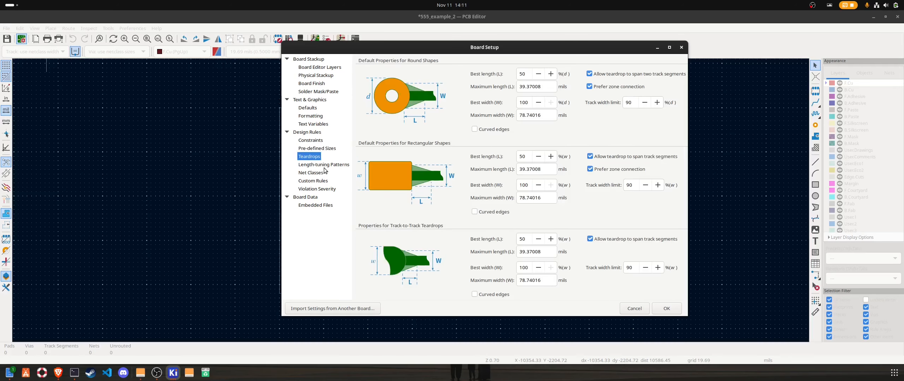
{"action": "left_click", "coordinate": [310, 172]}
{"action": "scroll", "coordinate": [396, 108], "scroll_direction": "down", "scroll_amount": 2}
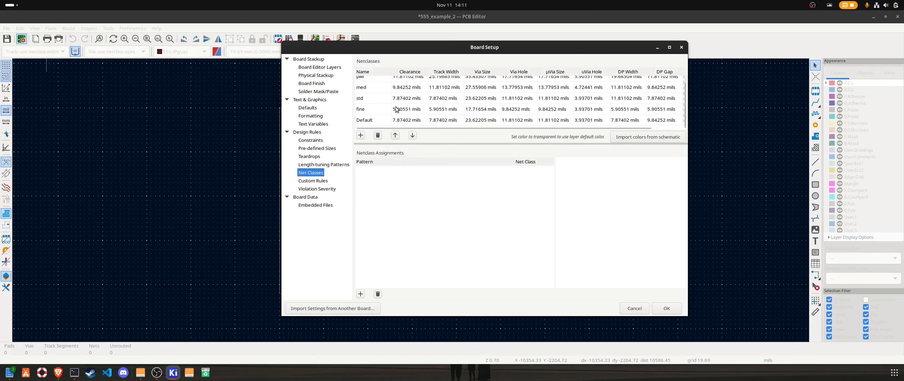
{"action": "scroll", "coordinate": [399, 108], "scroll_direction": "up", "scroll_amount": 2}
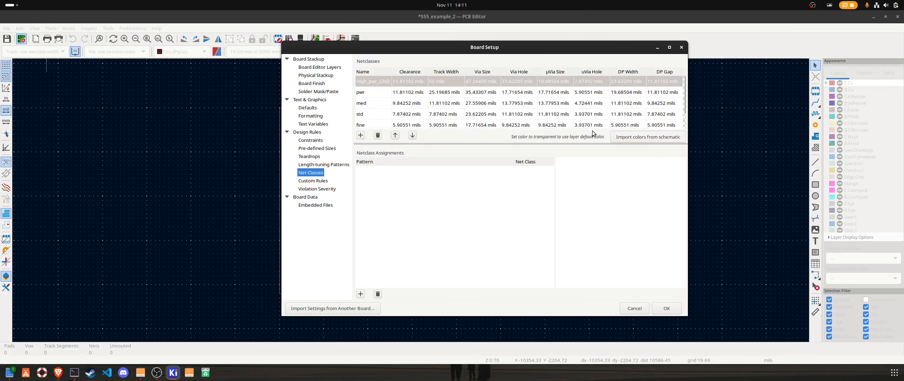
{"action": "left_click_drag", "start_coordinate": [588, 144], "coordinate": [583, 195]}
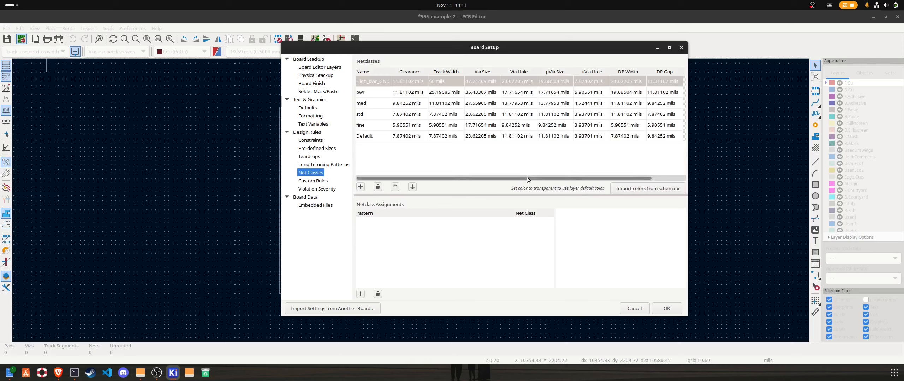
{"action": "mouse_move", "coordinate": [528, 178]}
{"action": "left_mouse_down"}
{"action": "mouse_move", "coordinate": [552, 179]}
{"action": "mouse_move", "coordinate": [522, 182]}
{"action": "left_mouse_up"}
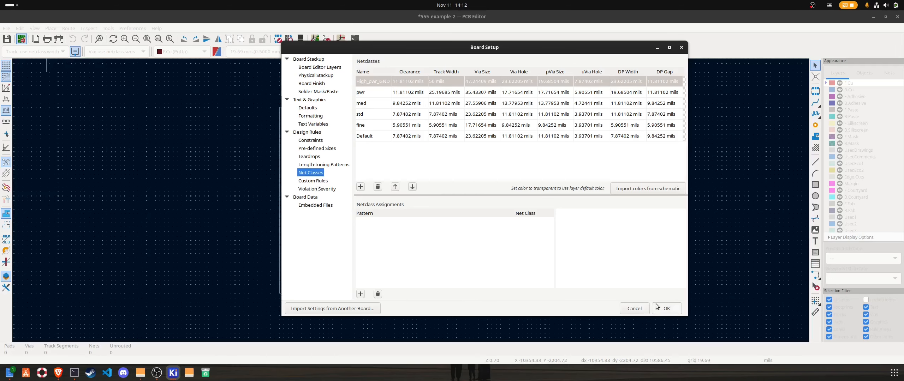
{"action": "left_click", "coordinate": [670, 310]}
Switch the board units to millimetres and reopen Board Setup to review the full net class list
{"action": "left_click", "coordinate": [7, 121]}
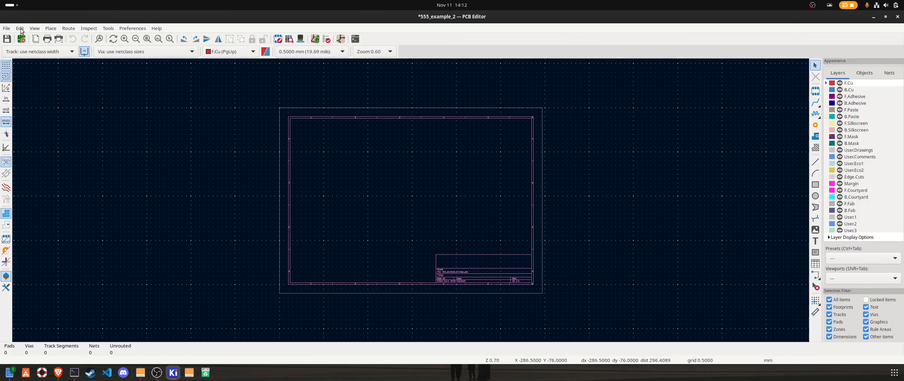
{"action": "left_click", "coordinate": [21, 37]}
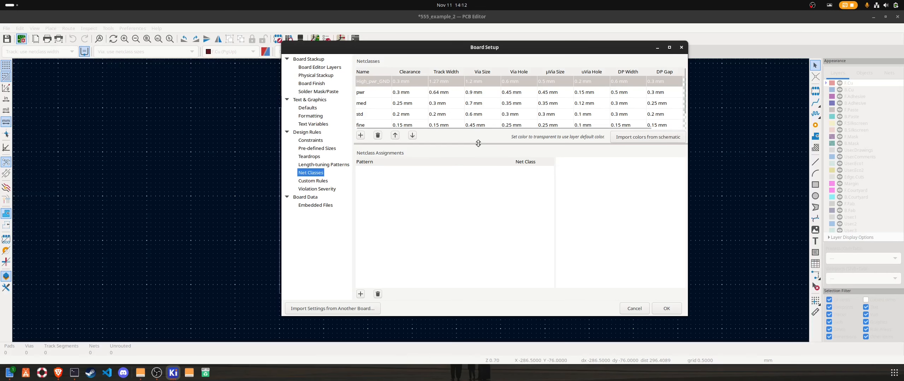
{"action": "left_click_drag", "start_coordinate": [478, 144], "coordinate": [491, 192]}
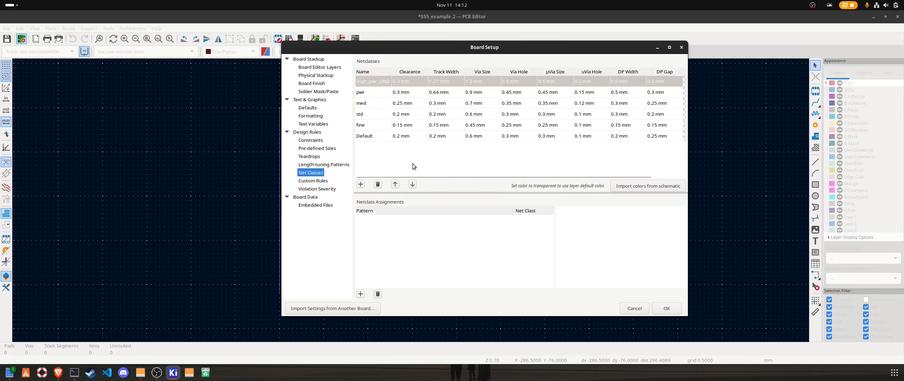
{"action": "mouse_move", "coordinate": [425, 176]}
{"action": "left_mouse_down"}
{"action": "mouse_move", "coordinate": [450, 178]}
{"action": "mouse_move", "coordinate": [425, 176]}
{"action": "left_mouse_up"}
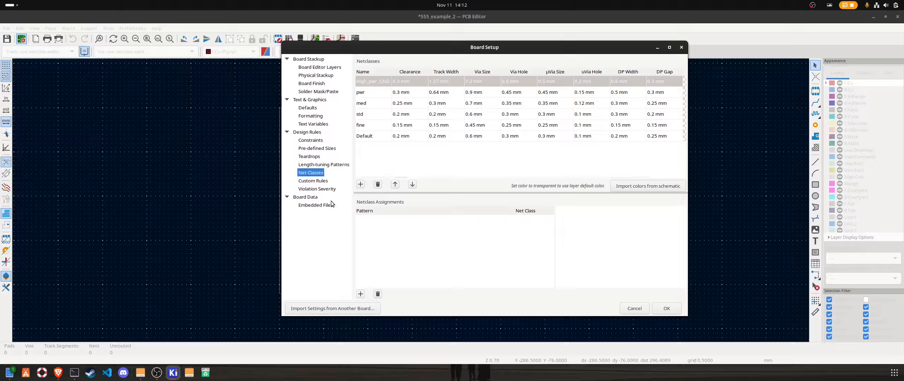
Examine the pre-defined track and via sizes and the design rule constraints in millimetres, and accept Board Setup
{"action": "left_click", "coordinate": [316, 149]}
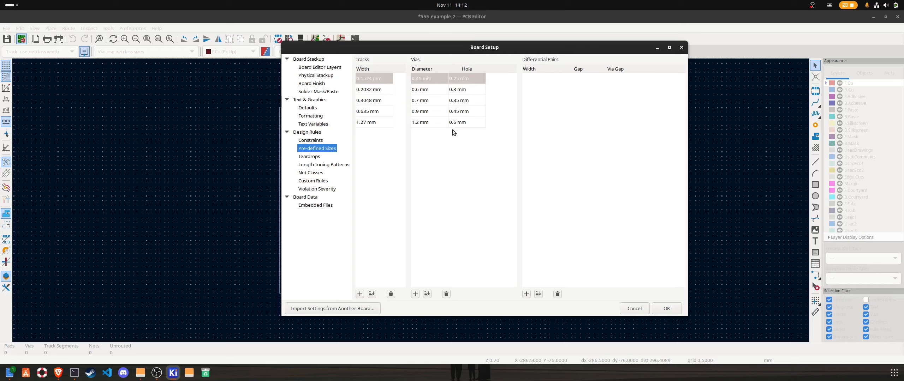
{"action": "left_click", "coordinate": [310, 140]}
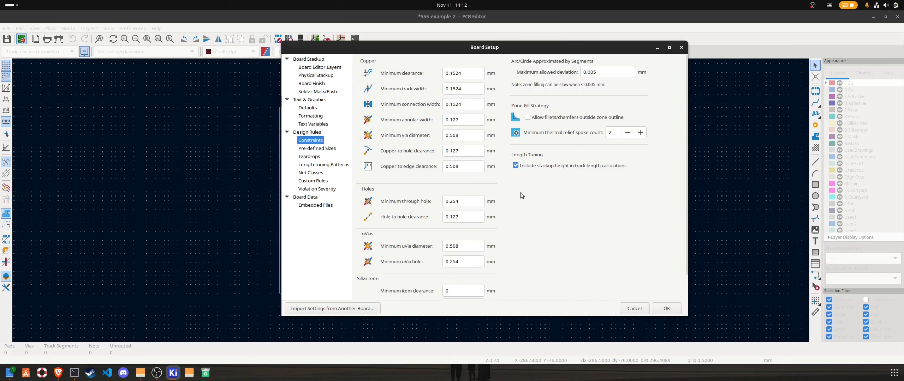
{"action": "scroll", "coordinate": [520, 192], "scroll_direction": "down", "scroll_amount": 1}
{"action": "scroll", "coordinate": [460, 192], "scroll_direction": "up", "scroll_amount": 1}
{"action": "scroll", "coordinate": [507, 194], "scroll_direction": "down", "scroll_amount": 2}
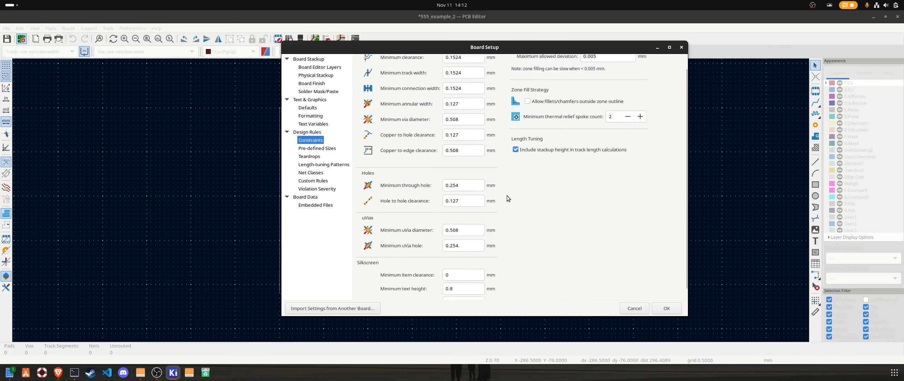
{"action": "scroll", "coordinate": [514, 197], "scroll_direction": "up", "scroll_amount": 2}
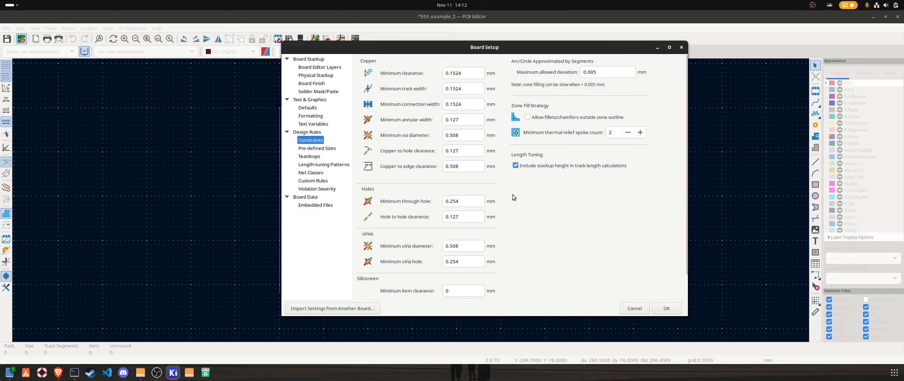
{"action": "scroll", "coordinate": [519, 195], "scroll_direction": "down", "scroll_amount": 3}
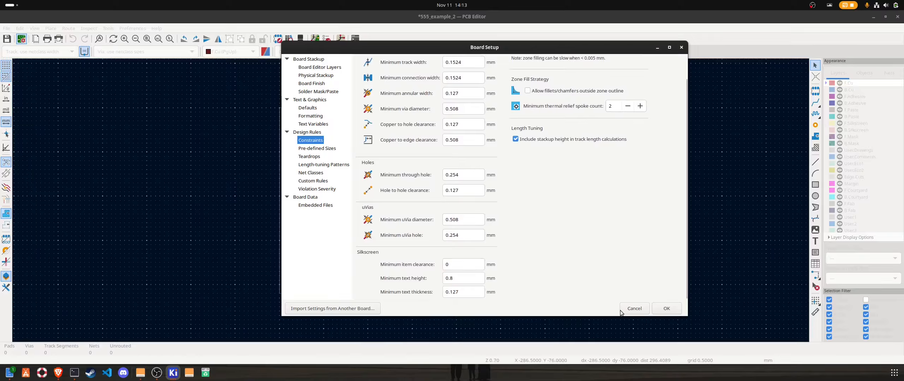
{"action": "left_click", "coordinate": [665, 310]}
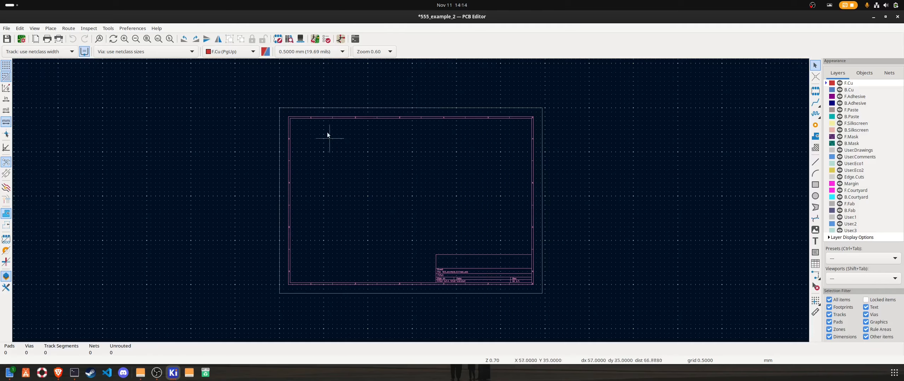
Save the 555_example_2 board and close the PCB Editor to return to the schematic
{"action": "left_click", "coordinate": [7, 38]}
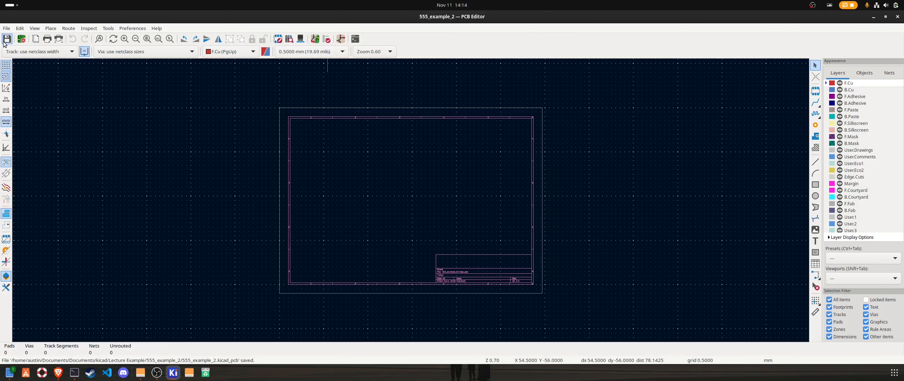
{"action": "left_click", "coordinate": [897, 16]}
{"action": "scroll", "coordinate": [441, 271], "scroll_direction": "down", "scroll_amount": 3}
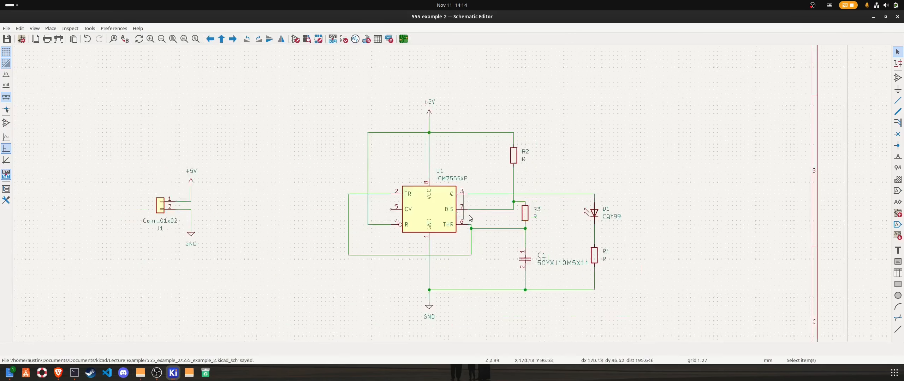
{"action": "scroll", "coordinate": [453, 196], "scroll_direction": "up", "scroll_amount": 2}
{"action": "scroll", "coordinate": [454, 196], "scroll_direction": "down", "scroll_amount": 1}
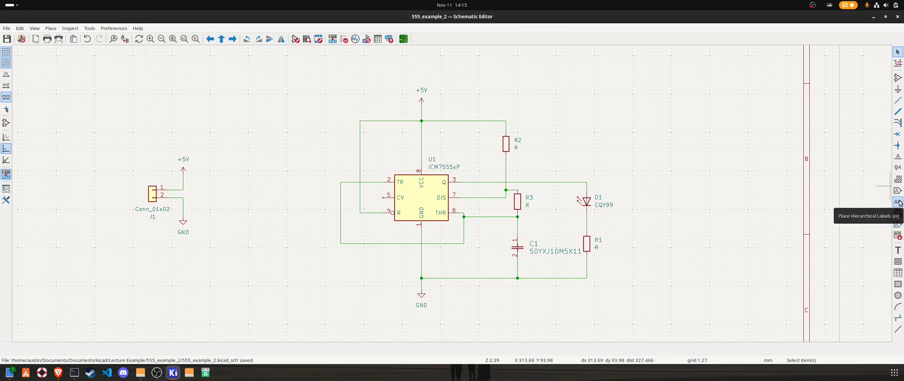
{"action": "left_click", "coordinate": [897, 157]}
{"action": "left_click", "coordinate": [817, 169]}
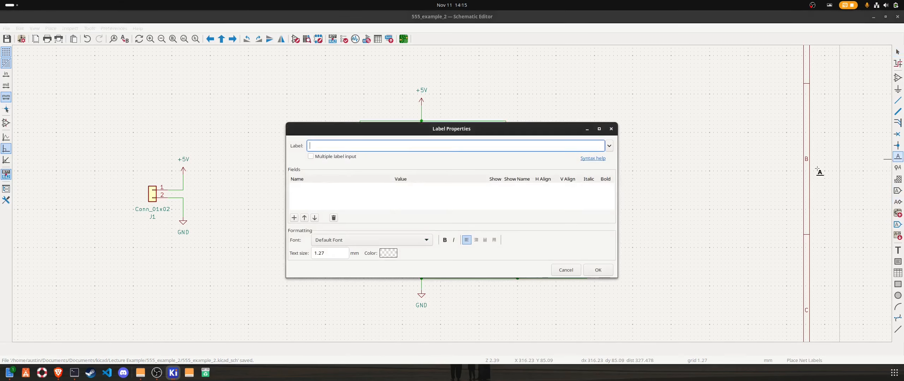
{"action": "left_click", "coordinate": [608, 147]}
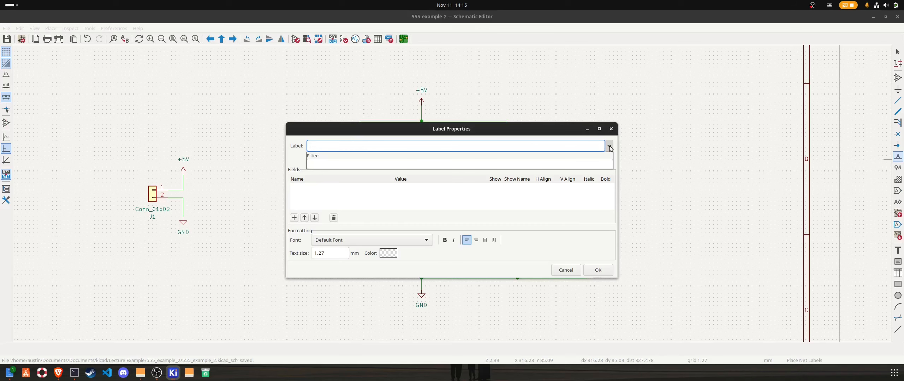
{"action": "left_click", "coordinate": [573, 270]}
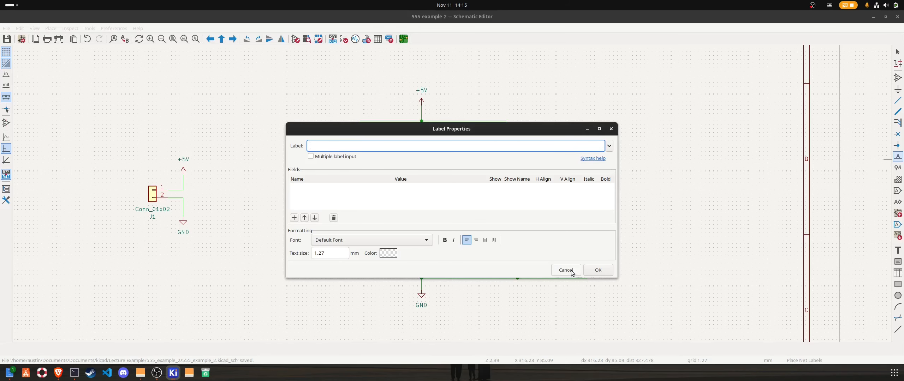
{"action": "left_click", "coordinate": [565, 270]}
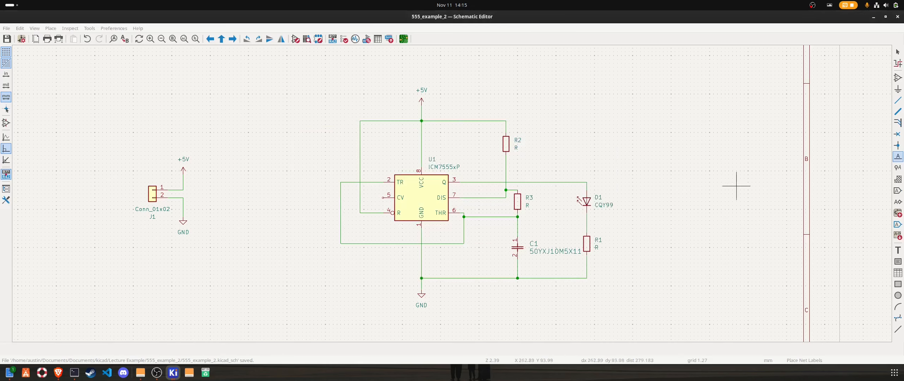
Close the Schematic Editor, reopen 555_example_2.kicad_sch from the project files and maximize its window
{"action": "left_click", "coordinate": [897, 17]}
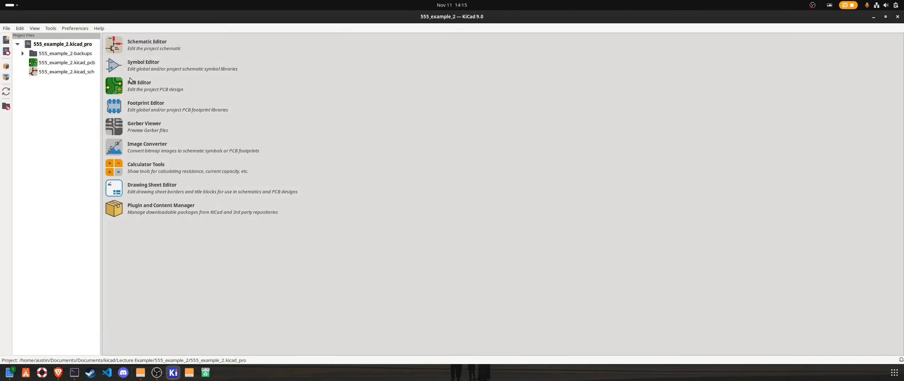
{"action": "double_click", "coordinate": [65, 72]}
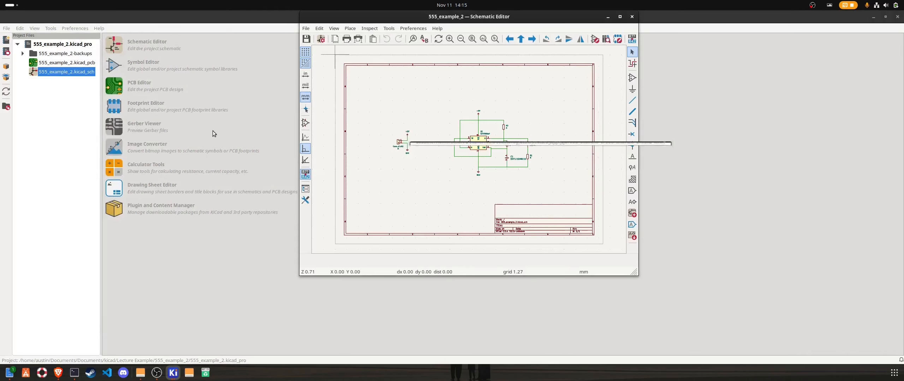
{"action": "left_click", "coordinate": [619, 18]}
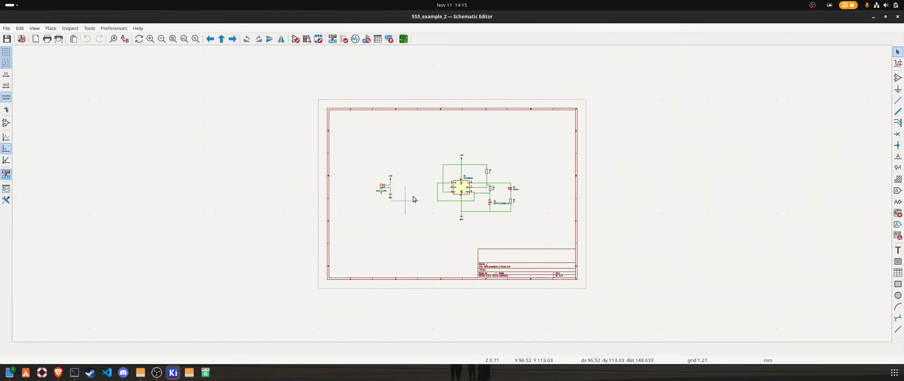
{"action": "scroll", "coordinate": [431, 200], "scroll_direction": "up", "scroll_amount": 3}
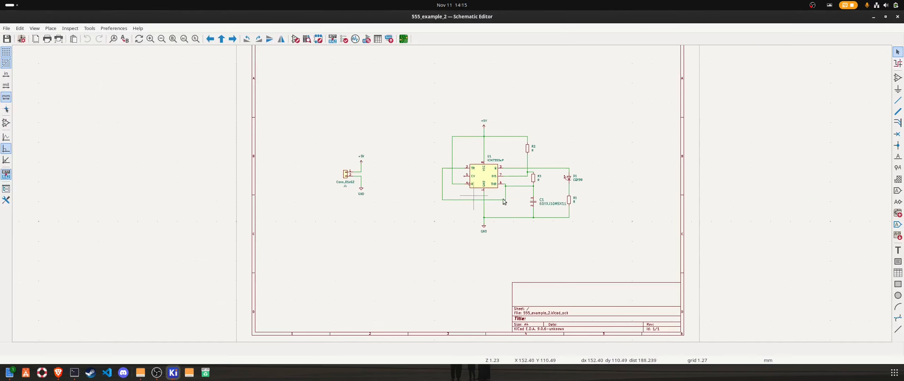
{"action": "left_click", "coordinate": [897, 156]}
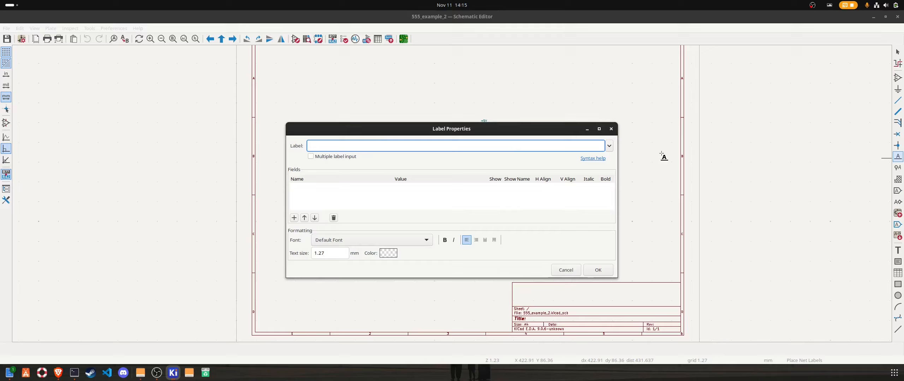
{"action": "left_click", "coordinate": [609, 146]}
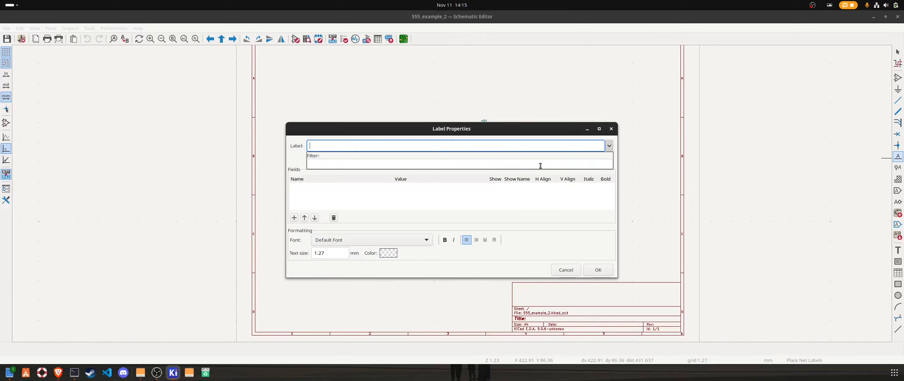
{"action": "left_click", "coordinate": [493, 148]}
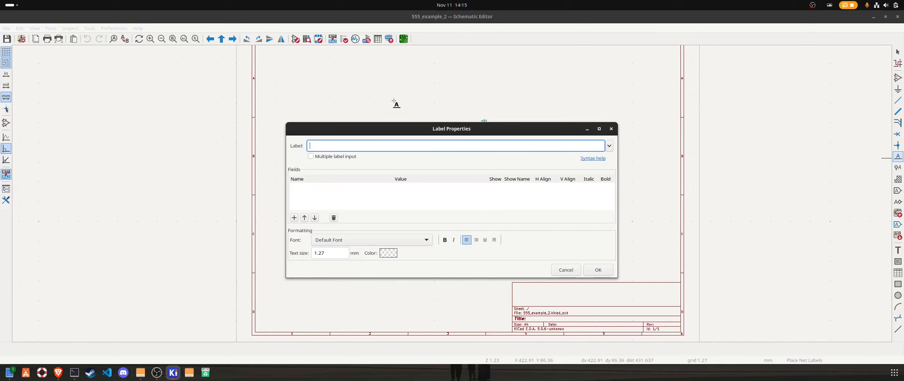
{"action": "type", "text": "HId"}
{"action": "left_click", "coordinate": [613, 129]}
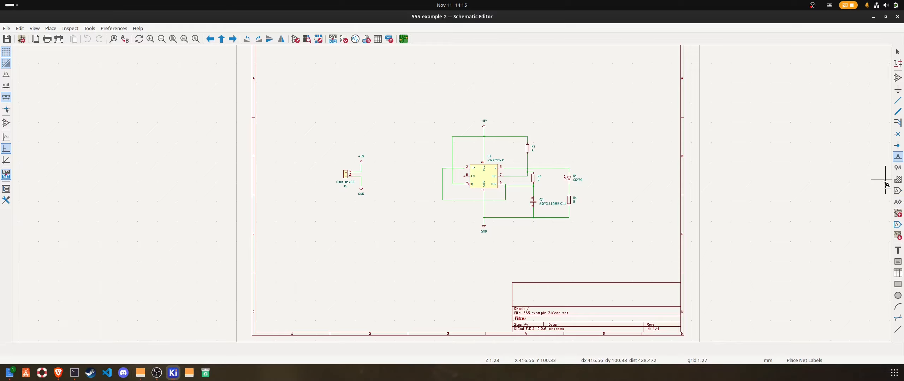
Start a directive label for the schematic and set its net class to pwr
{"action": "left_click", "coordinate": [897, 167]}
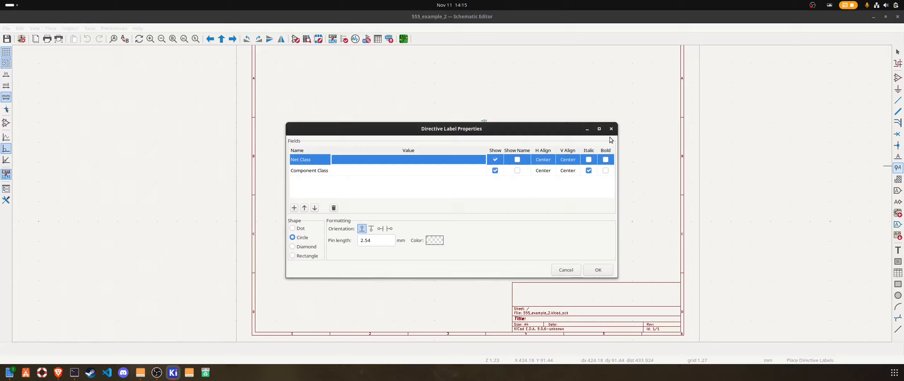
{"action": "left_click", "coordinate": [473, 162]}
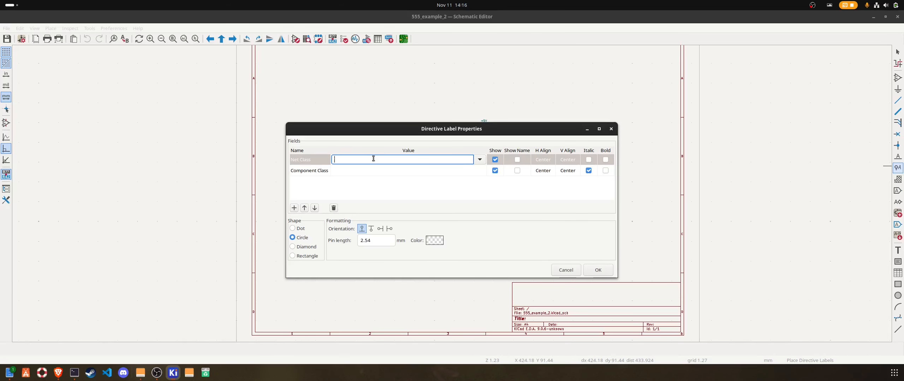
{"action": "left_click", "coordinate": [480, 159]}
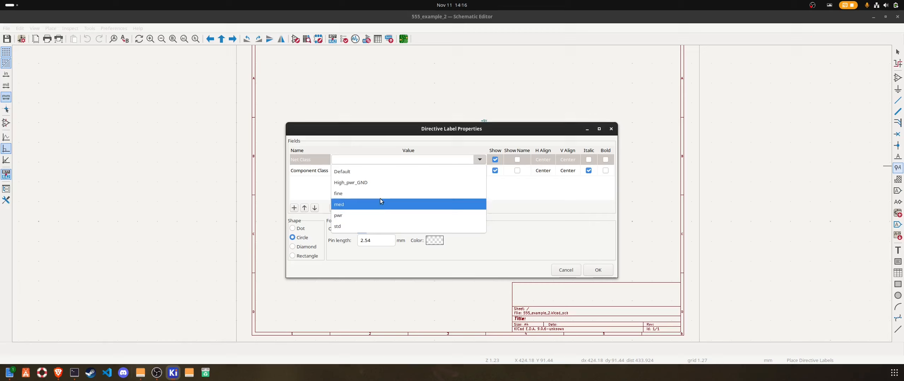
{"action": "left_click", "coordinate": [348, 217]}
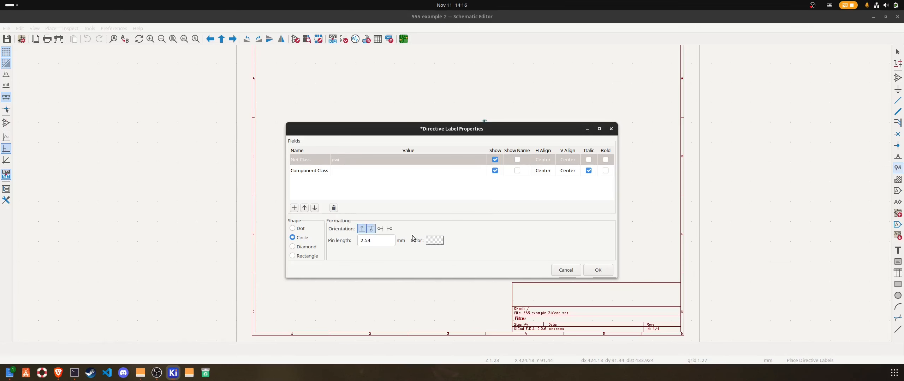
Place the pwr net class directive label on the +5V wire at pin 1 of connector J1
{"action": "left_click", "coordinate": [599, 271]}
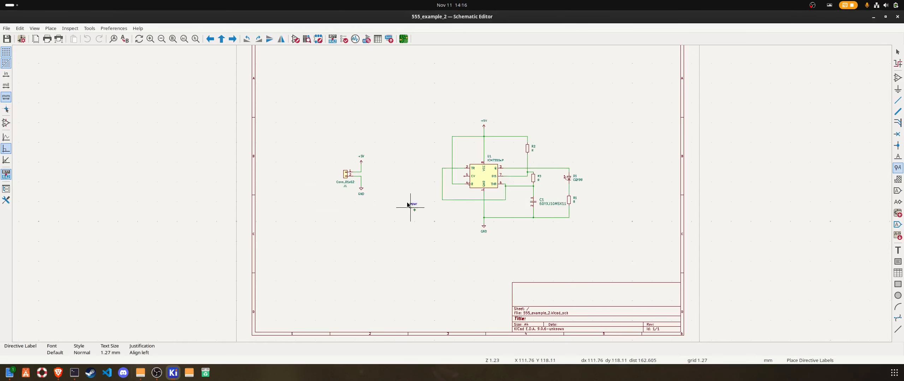
{"action": "scroll", "coordinate": [341, 162], "scroll_direction": "up", "scroll_amount": 2}
{"action": "scroll", "coordinate": [452, 197], "scroll_direction": "up", "scroll_amount": 2}
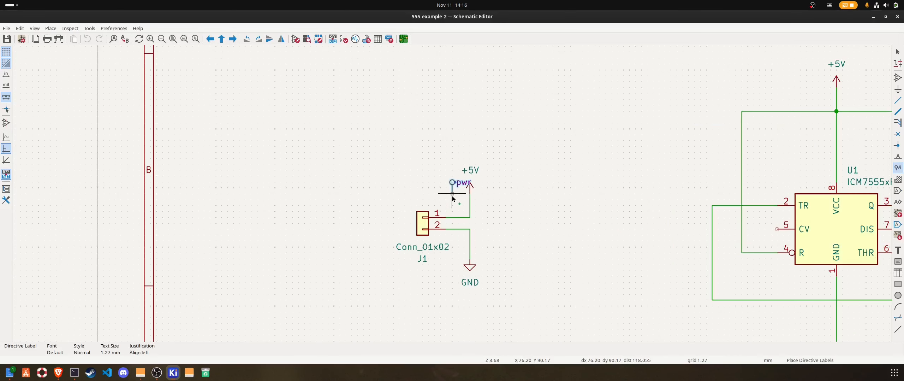
{"action": "left_click", "coordinate": [456, 218]}
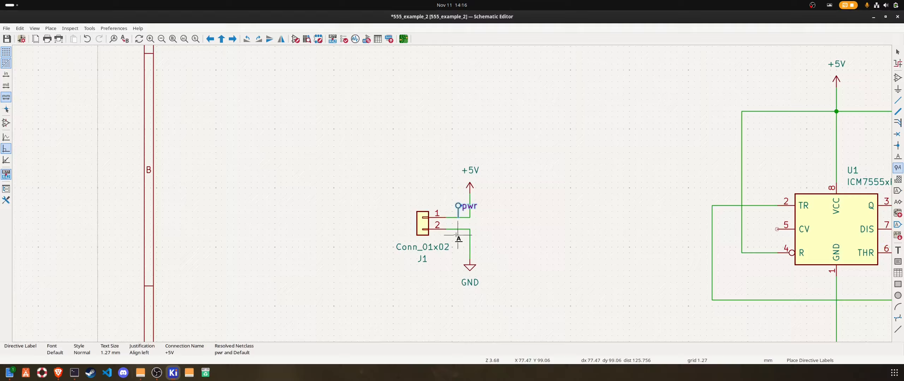
{"action": "scroll", "coordinate": [659, 247], "scroll_direction": "down", "scroll_amount": 3}
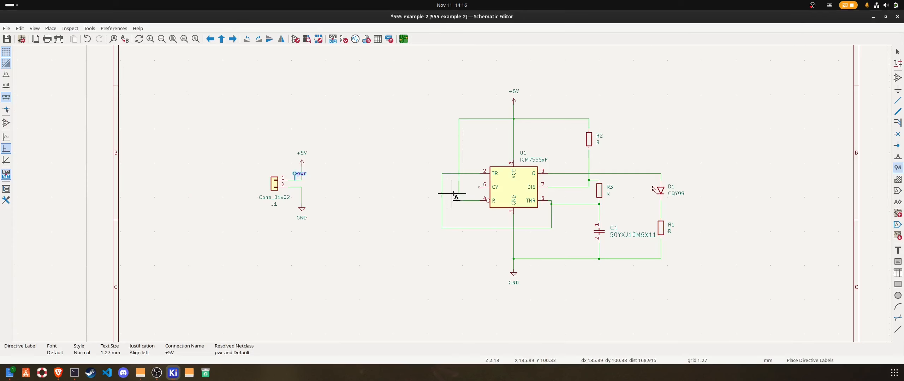
Add a directive label with net class pwr to the +5V wire between U1's supply and R2
{"action": "scroll", "coordinate": [576, 91], "scroll_direction": "up", "scroll_amount": 2}
{"action": "left_click", "coordinate": [417, 210]}
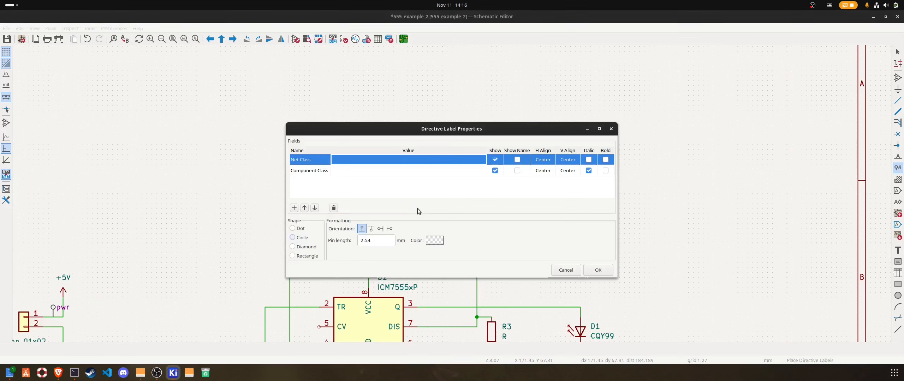
{"action": "left_click", "coordinate": [483, 158]}
{"action": "left_click", "coordinate": [479, 159]}
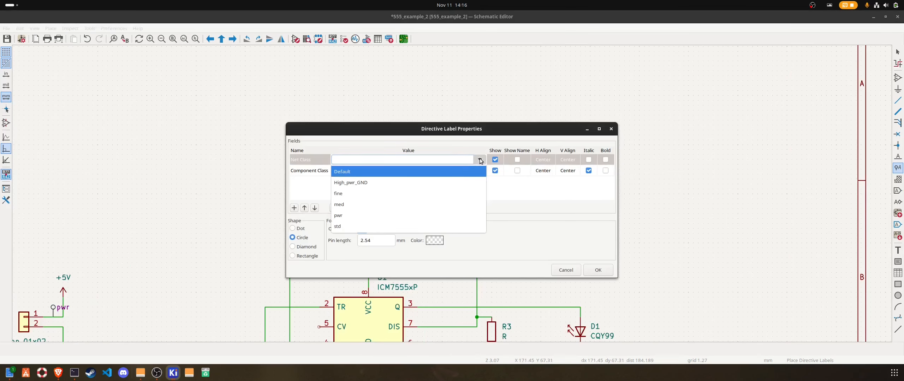
{"action": "left_click", "coordinate": [369, 215]}
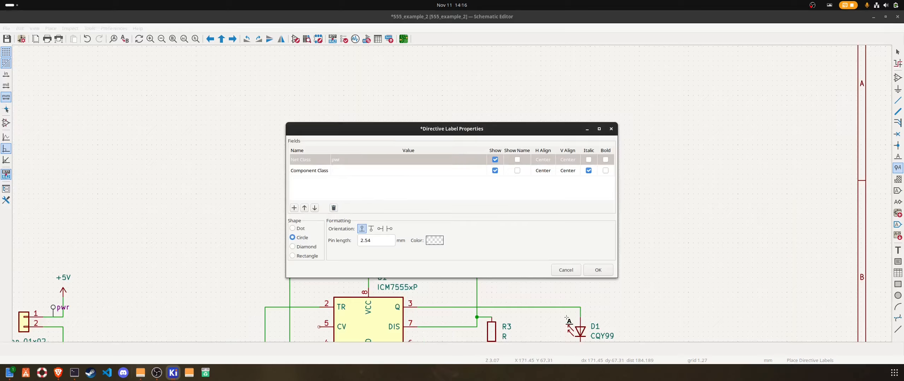
{"action": "left_click", "coordinate": [590, 273]}
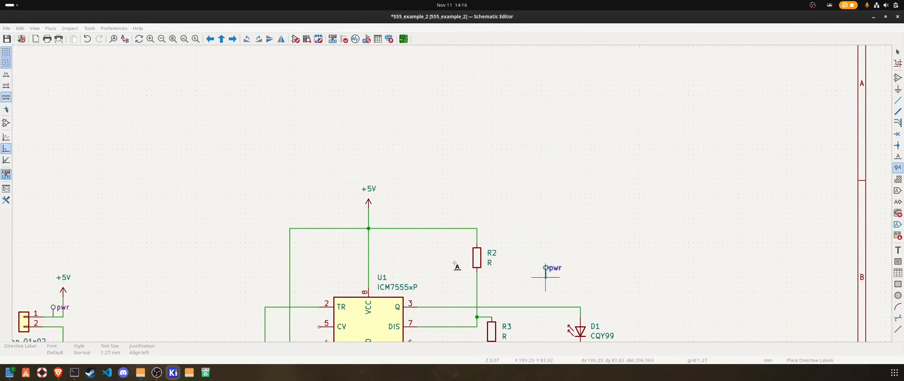
{"action": "left_click", "coordinate": [397, 229]}
{"action": "scroll", "coordinate": [449, 193], "scroll_direction": "down", "scroll_amount": 2}
{"action": "scroll", "coordinate": [449, 193], "scroll_direction": "up", "scroll_amount": 2}
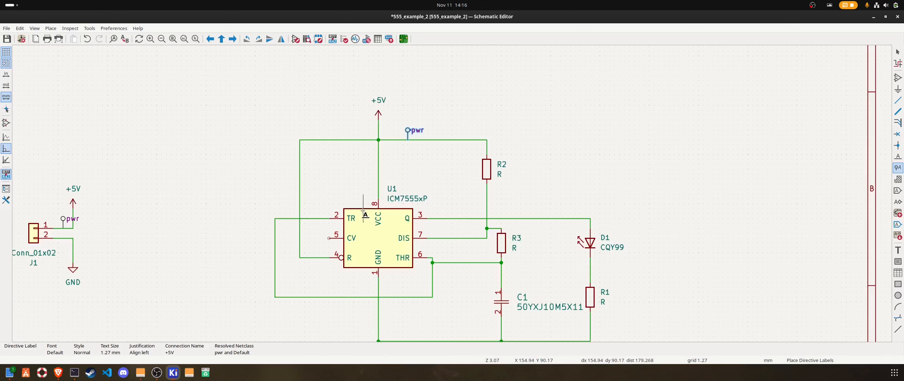
{"action": "scroll", "coordinate": [363, 189], "scroll_direction": "down", "scroll_amount": 1}
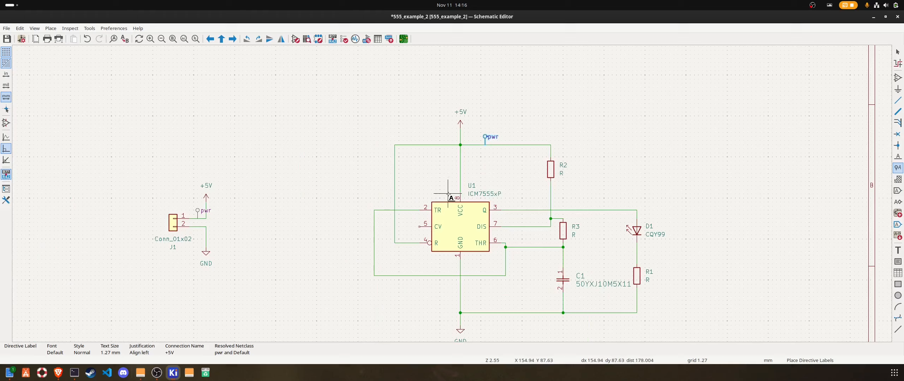
Add a directive label with net class std at the corner of the wire from U1's TR pin
{"action": "left_click", "coordinate": [341, 196]}
{"action": "left_click", "coordinate": [484, 160]}
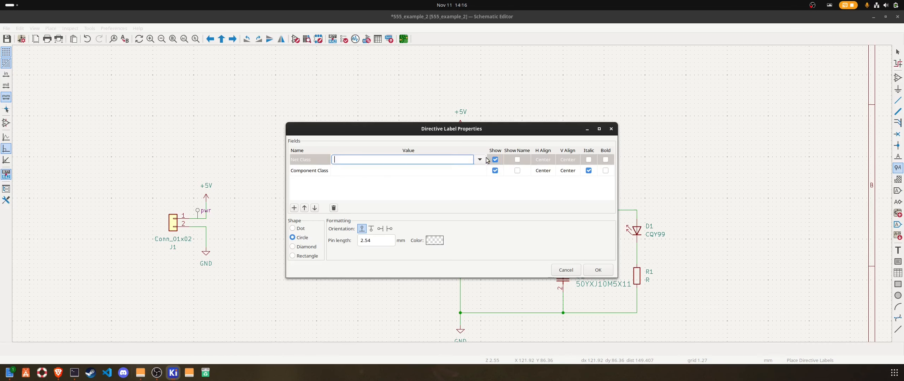
{"action": "left_click", "coordinate": [479, 160]}
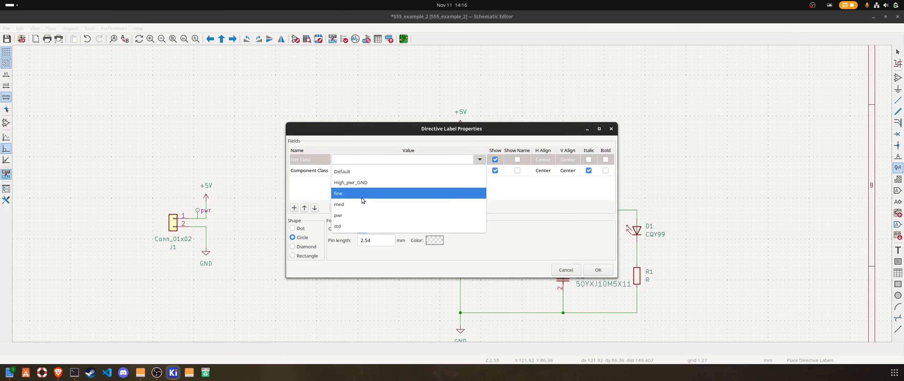
{"action": "left_click", "coordinate": [364, 227]}
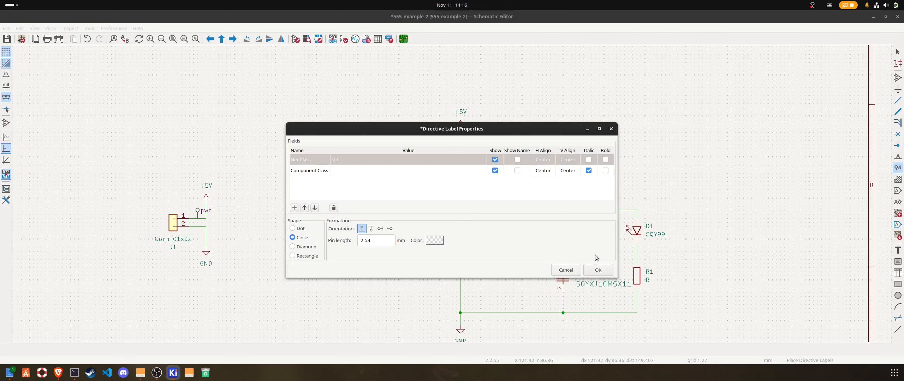
{"action": "left_click", "coordinate": [606, 266]}
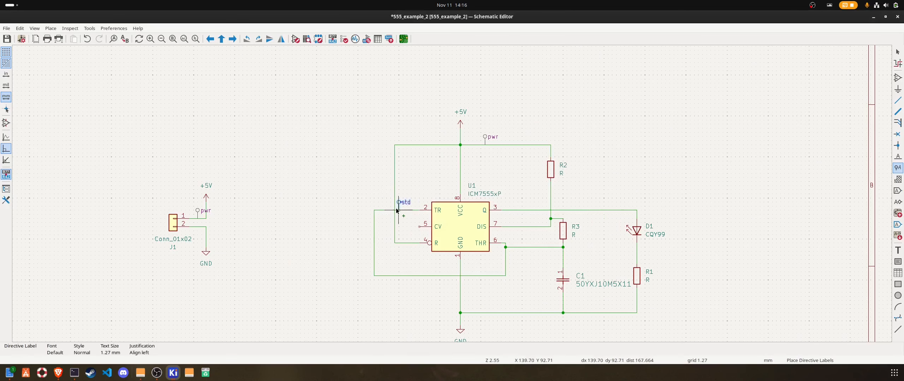
{"action": "left_click", "coordinate": [375, 214]}
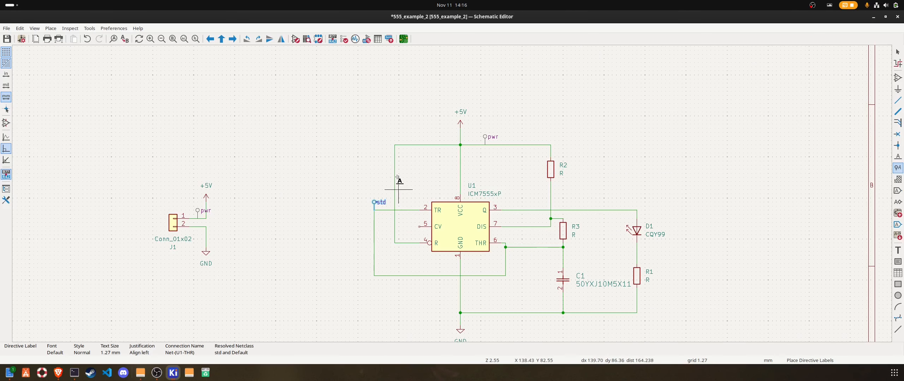
Add a directive label with net class pwr to the wire from U1's Q output
{"action": "left_click", "coordinate": [530, 197]}
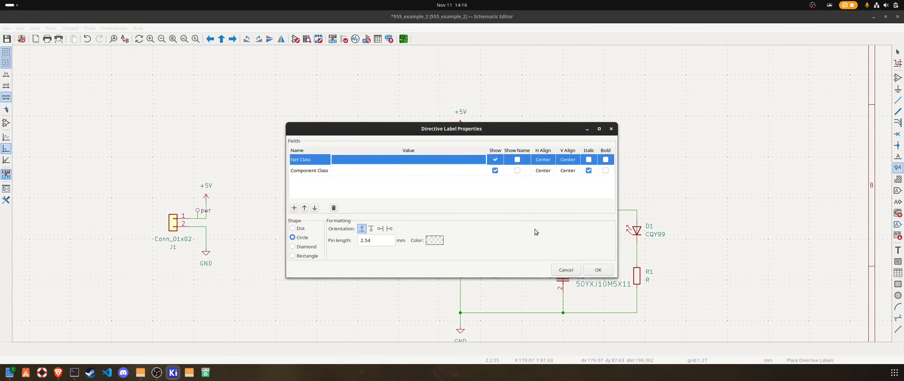
{"action": "left_click", "coordinate": [467, 160]}
{"action": "left_click", "coordinate": [467, 159]}
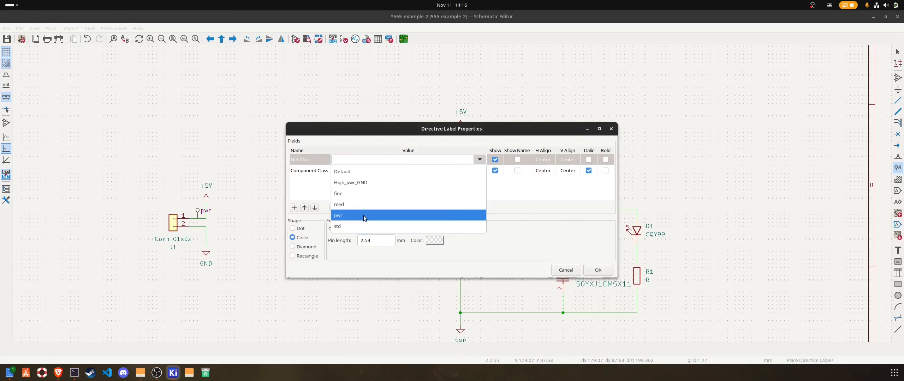
{"action": "left_click", "coordinate": [352, 216]}
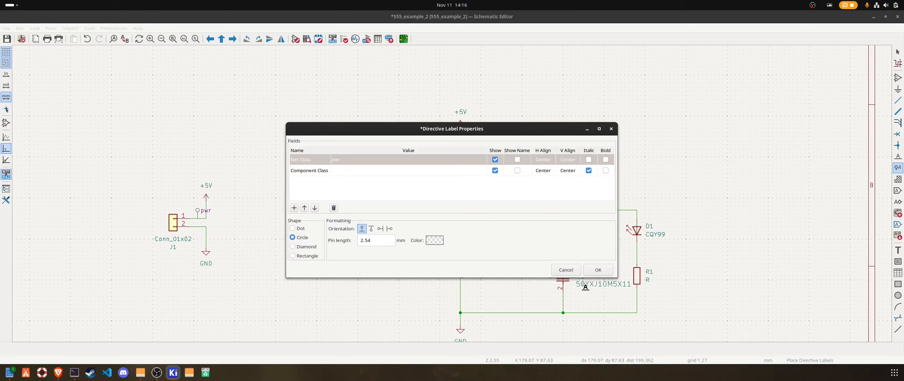
{"action": "left_click", "coordinate": [597, 270]}
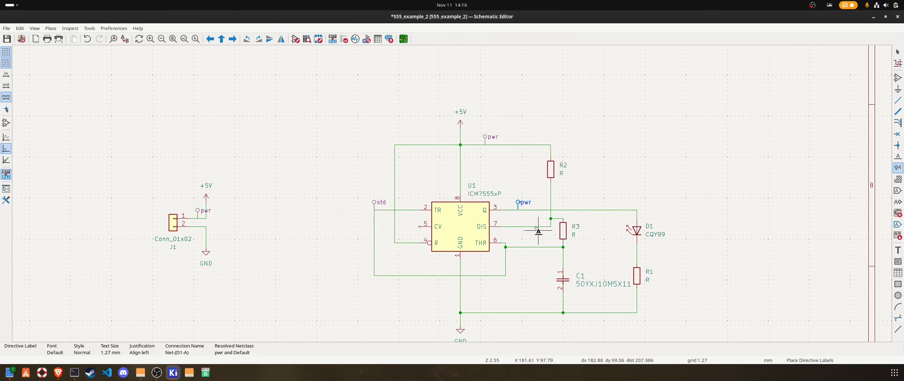
Add a directive label with net class std to the wire from U1's DIS pin and end label placement
{"action": "left_click", "coordinate": [595, 212]}
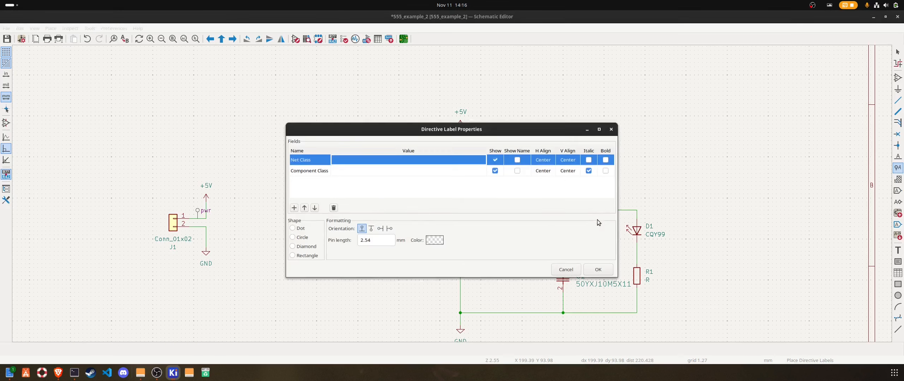
{"action": "left_click", "coordinate": [480, 159]}
{"action": "left_click", "coordinate": [480, 160]}
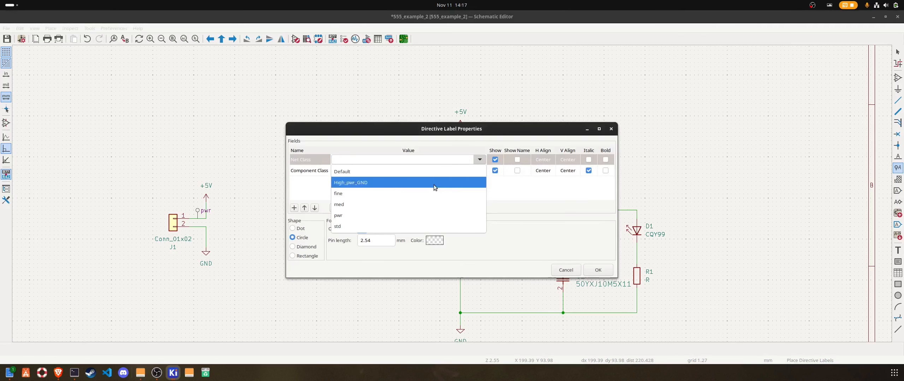
{"action": "left_click", "coordinate": [362, 229]}
{"action": "left_click", "coordinate": [598, 270]}
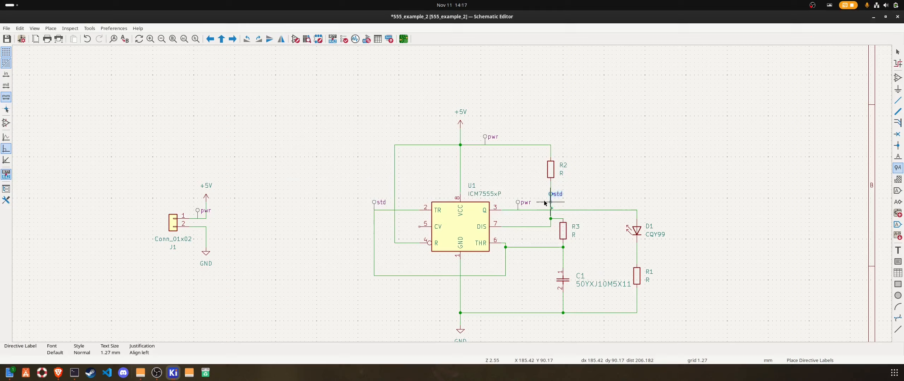
{"action": "left_click", "coordinate": [530, 227]}
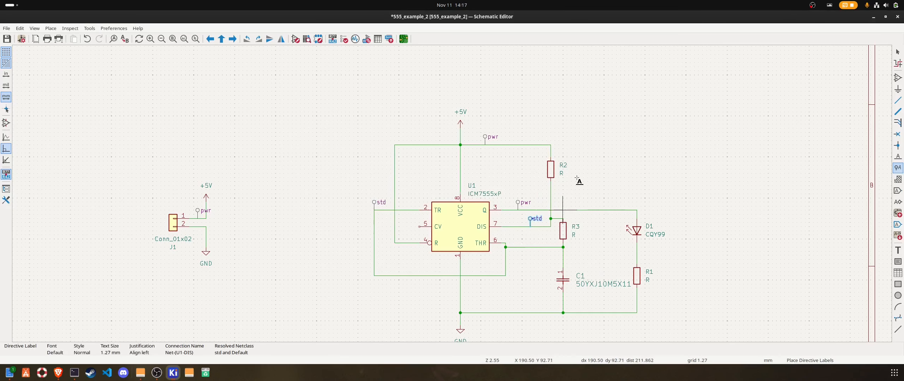
{"action": "right_click", "coordinate": [583, 149]}
{"action": "left_click", "coordinate": [594, 156]}
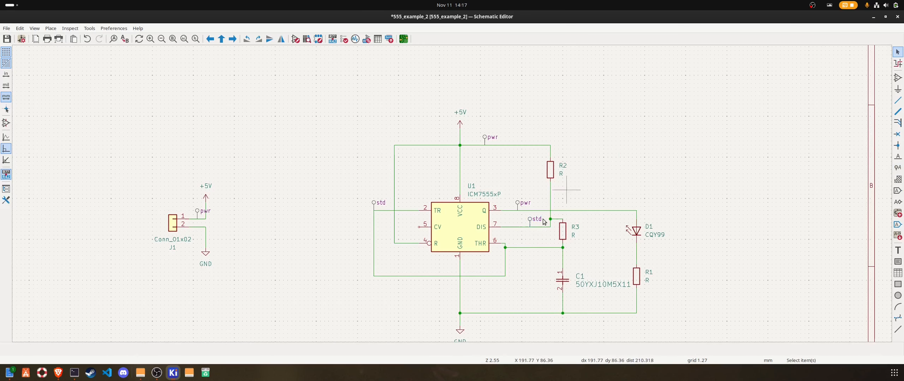
Copy the std directive label from the DIS wire and paste it onto the THR wire before R3
{"action": "right_click", "coordinate": [529, 222]}
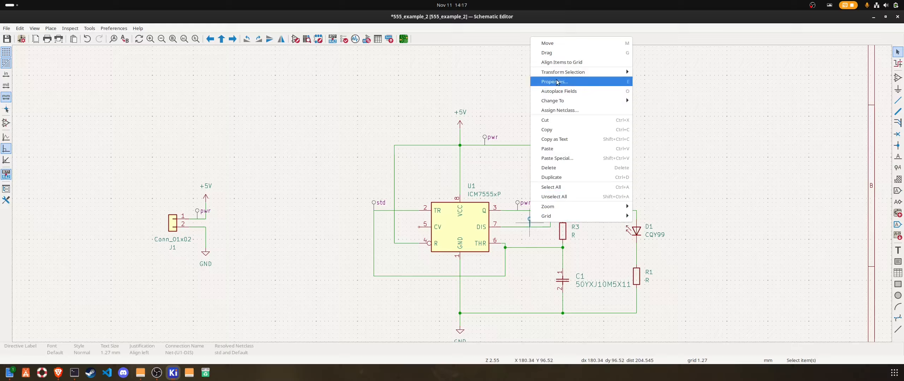
{"action": "left_click", "coordinate": [561, 131]}
{"action": "right_click", "coordinate": [628, 173]}
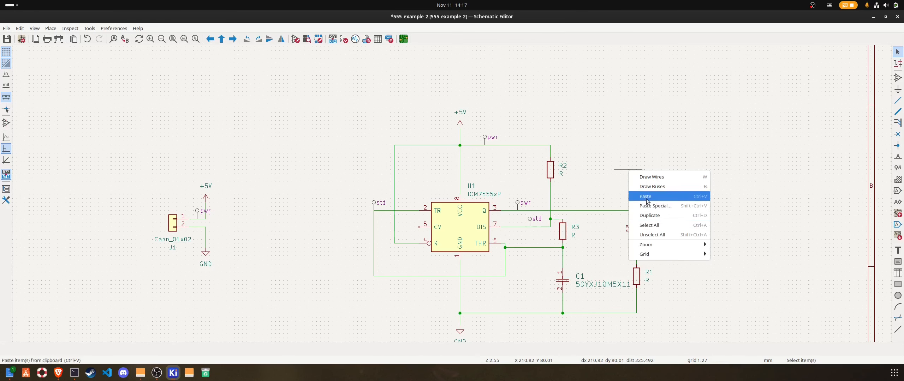
{"action": "left_click", "coordinate": [646, 197]}
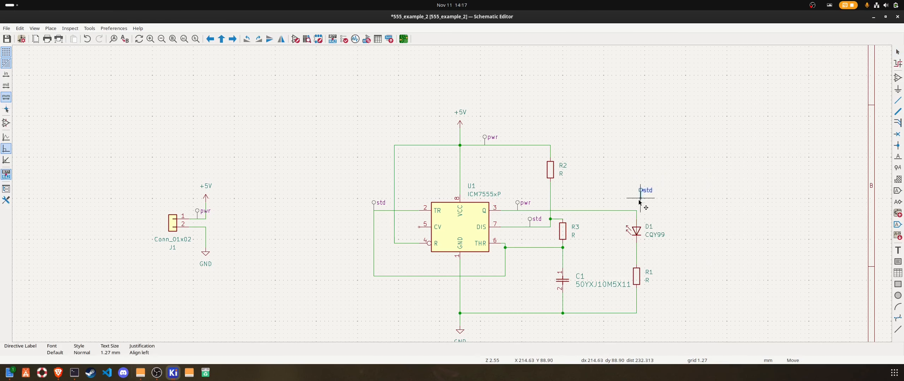
{"action": "left_click", "coordinate": [541, 248]}
{"action": "right_click", "coordinate": [518, 265]}
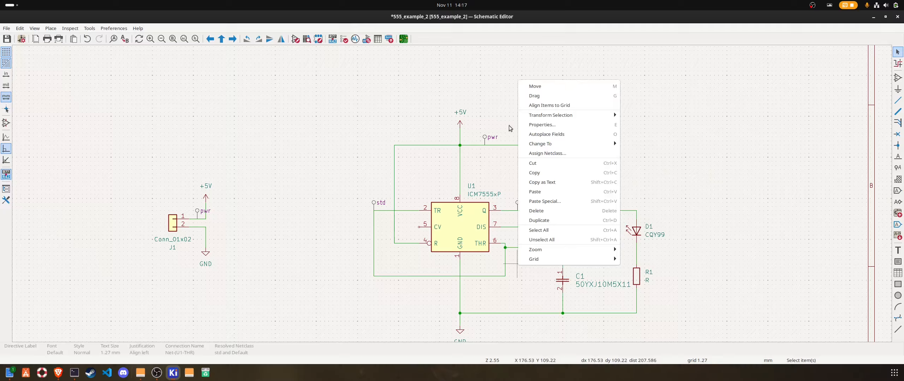
{"action": "left_click", "coordinate": [572, 192]}
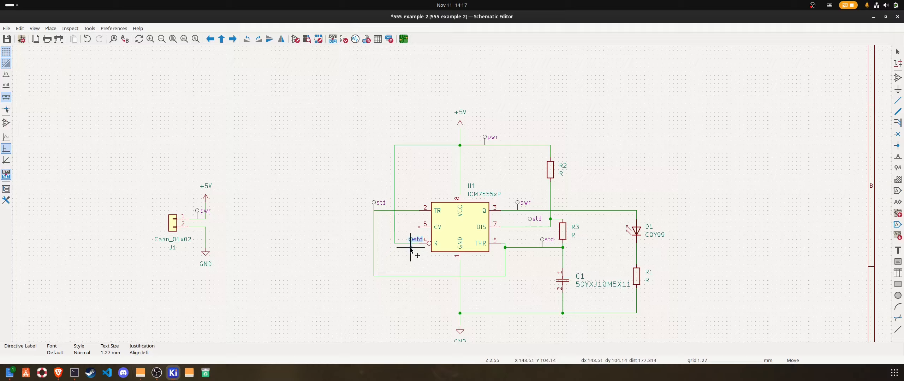
{"action": "right_click", "coordinate": [413, 269]}
{"action": "left_click", "coordinate": [422, 273]}
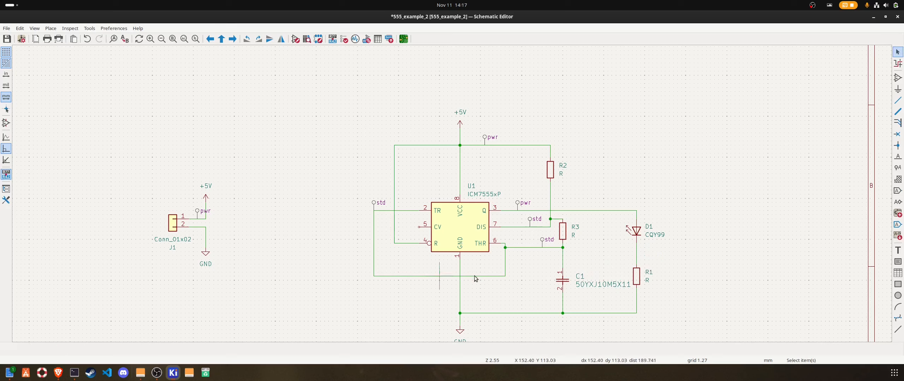
Delete the std directive label from the THR wire
{"action": "right_click", "coordinate": [543, 243]}
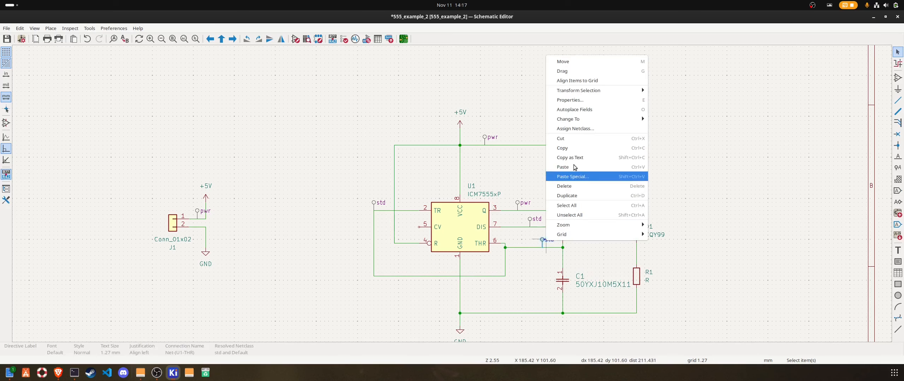
{"action": "left_click", "coordinate": [566, 186]}
Copy the pwr directive label from U1's Q wire and paste it, rotated, onto the wire between D1 and R1
{"action": "left_click", "coordinate": [518, 207]}
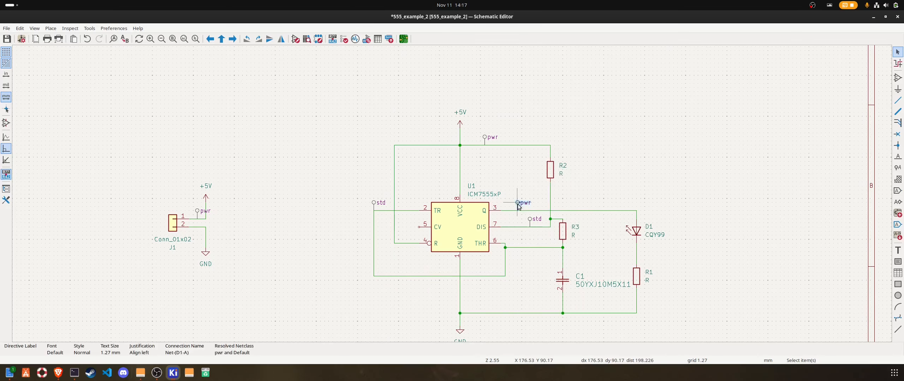
{"action": "right_click", "coordinate": [518, 206]}
{"action": "left_click", "coordinate": [533, 114]}
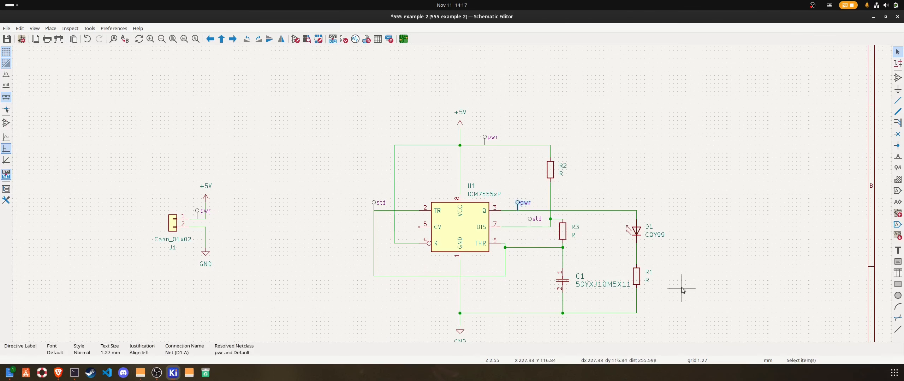
{"action": "right_click", "coordinate": [660, 252]}
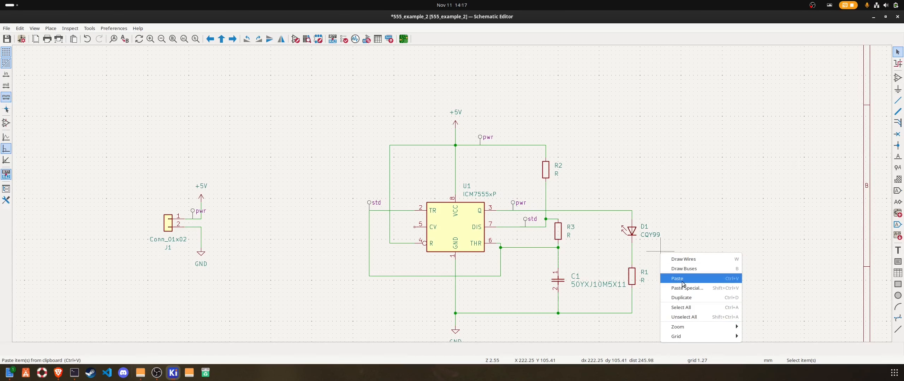
{"action": "left_click", "coordinate": [682, 299]}
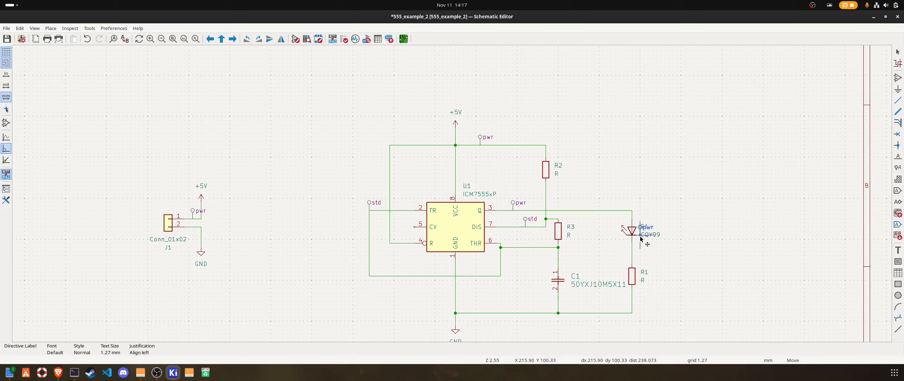
{"action": "key", "text": "r"}
{"action": "left_click", "coordinate": [631, 251]}
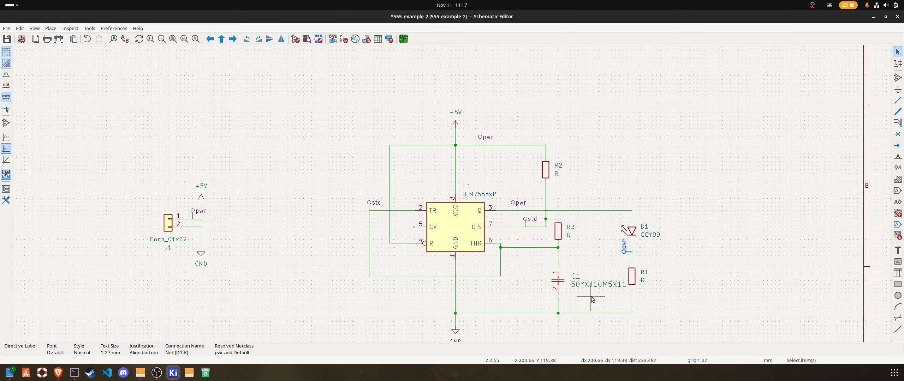
Paste a copy of the Q wire's pwr directive label onto the GND wire between U1 and C1
{"action": "middle_click_drag", "start_coordinate": [592, 299], "coordinate": [456, 196]}
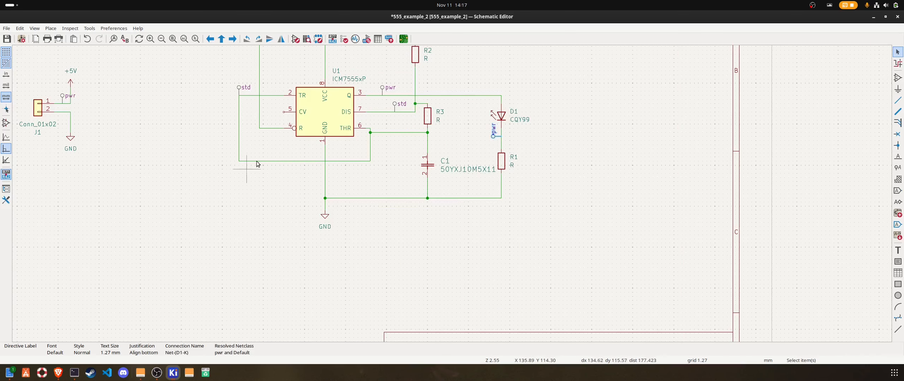
{"action": "scroll", "coordinate": [256, 163], "scroll_direction": "down", "scroll_amount": 1}
{"action": "left_click", "coordinate": [552, 142]}
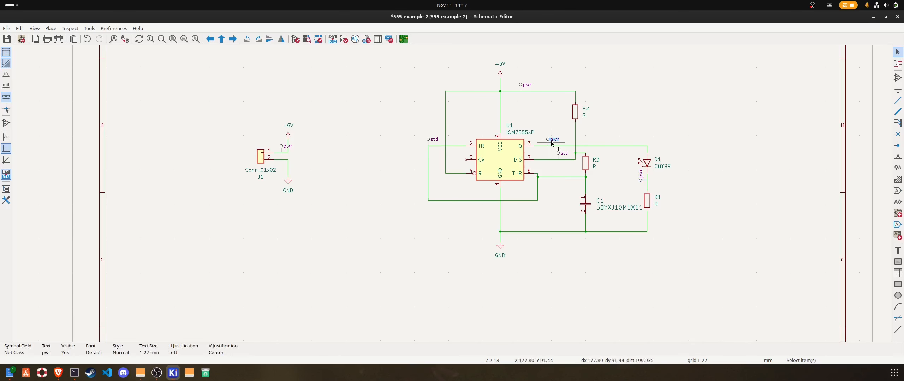
{"action": "right_click", "coordinate": [548, 142]}
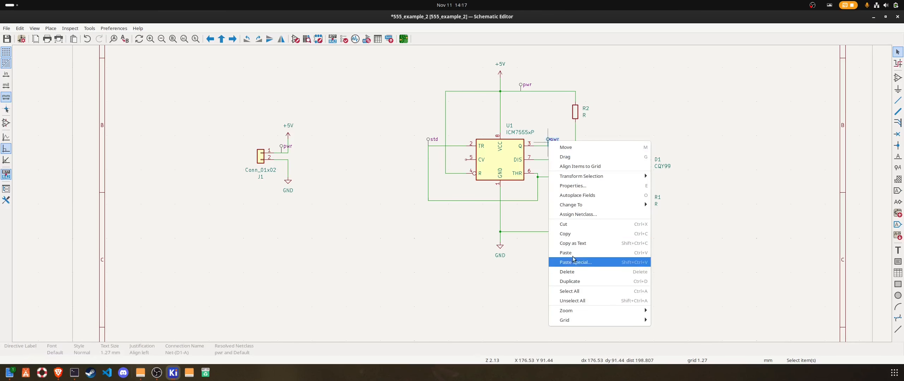
{"action": "left_click", "coordinate": [564, 233]}
{"action": "right_click", "coordinate": [547, 213]}
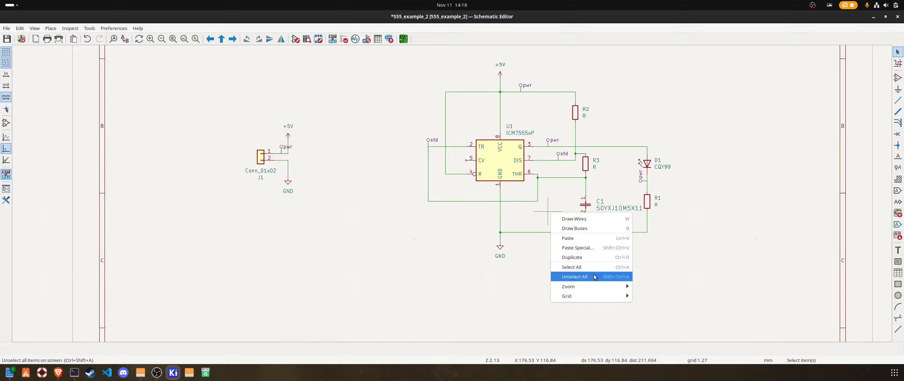
{"action": "left_click", "coordinate": [569, 239]}
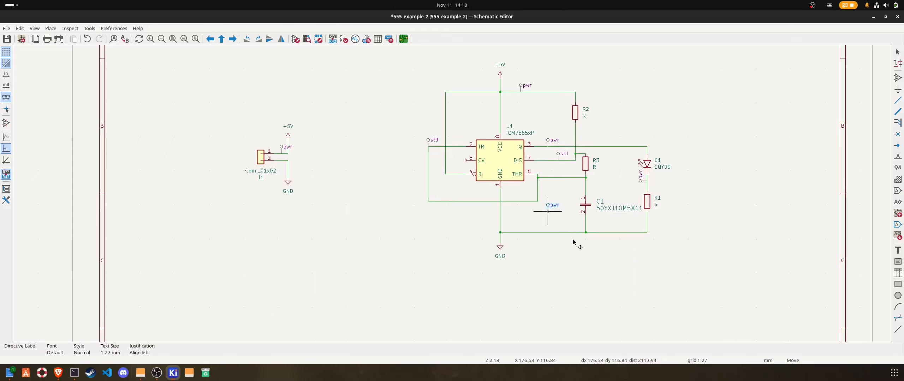
{"action": "left_click", "coordinate": [565, 233]}
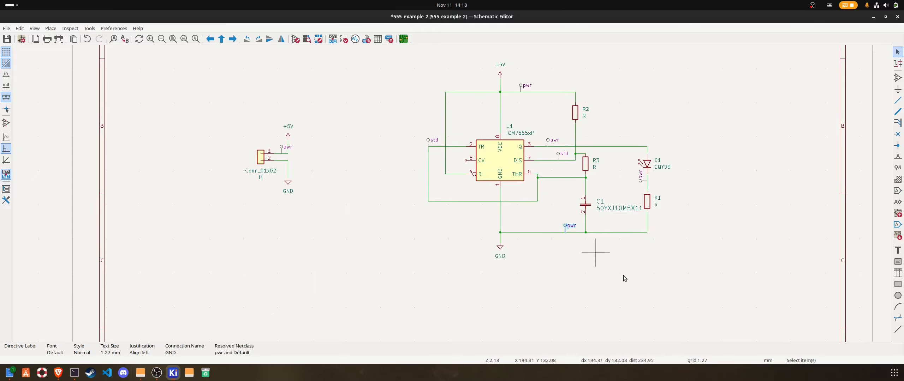
{"action": "left_click", "coordinate": [579, 241]}
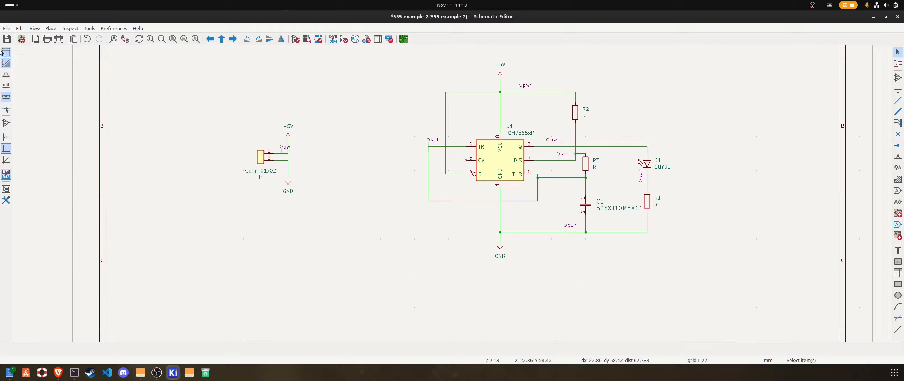
Save the schematic, switch to the PCB Editor and maximize its window
{"action": "left_click", "coordinate": [6, 39]}
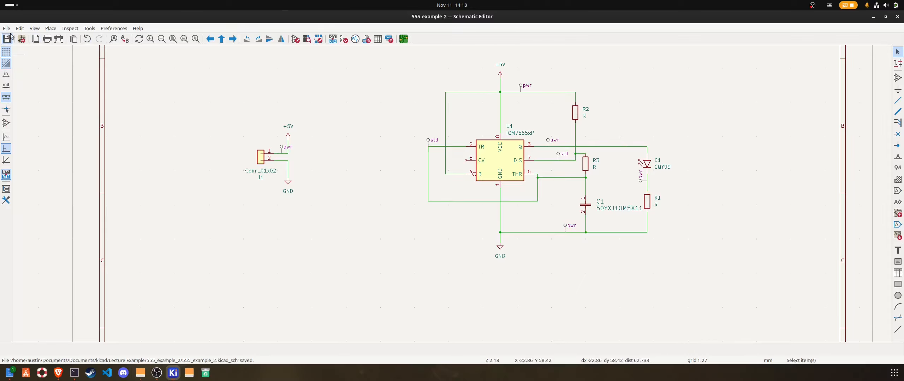
{"action": "left_click", "coordinate": [406, 40]}
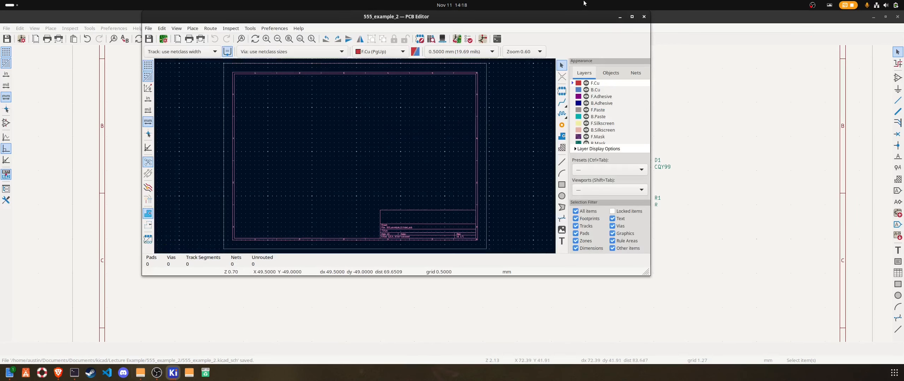
{"action": "left_click", "coordinate": [632, 16]}
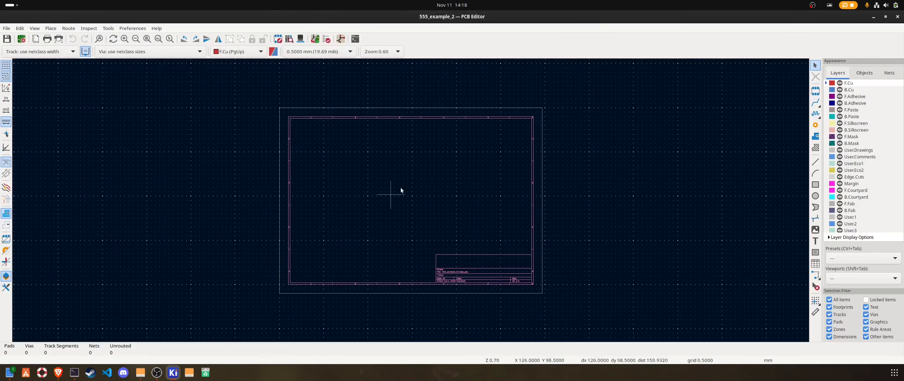
{"action": "scroll", "coordinate": [409, 198], "scroll_direction": "up", "scroll_amount": 3}
{"action": "scroll", "coordinate": [413, 201], "scroll_direction": "down", "scroll_amount": 3}
{"action": "scroll", "coordinate": [417, 206], "scroll_direction": "up", "scroll_amount": 2}
{"action": "scroll", "coordinate": [411, 202], "scroll_direction": "down", "scroll_amount": 2}
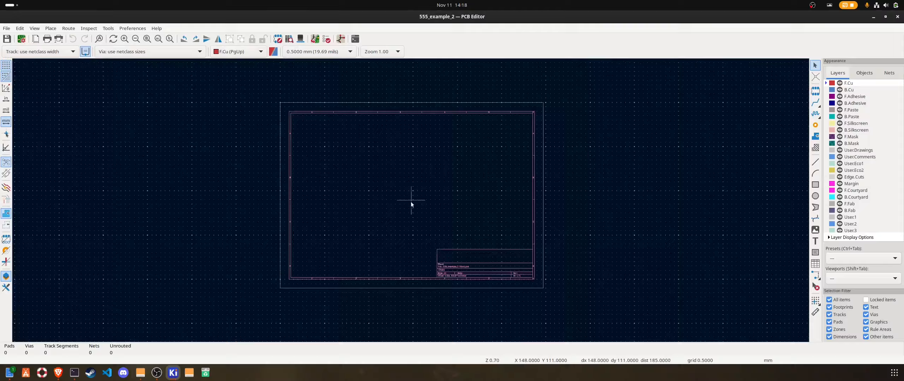
{"action": "scroll", "coordinate": [401, 206], "scroll_direction": "up", "scroll_amount": 1}
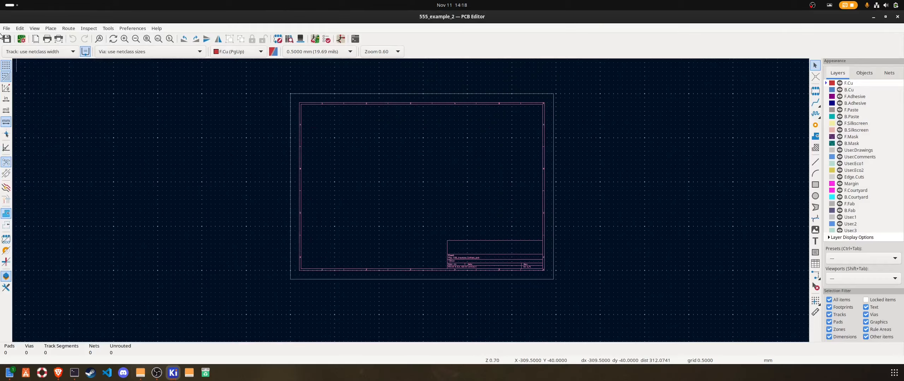
Review the available paper sizes in the board's page settings and close them without applying a change
{"action": "left_click", "coordinate": [34, 28]}
{"action": "mouse_move", "coordinate": [36, 39]}
{"action": "left_click", "coordinate": [20, 29]}
{"action": "left_click", "coordinate": [31, 41]}
{"action": "left_click", "coordinate": [389, 92]}
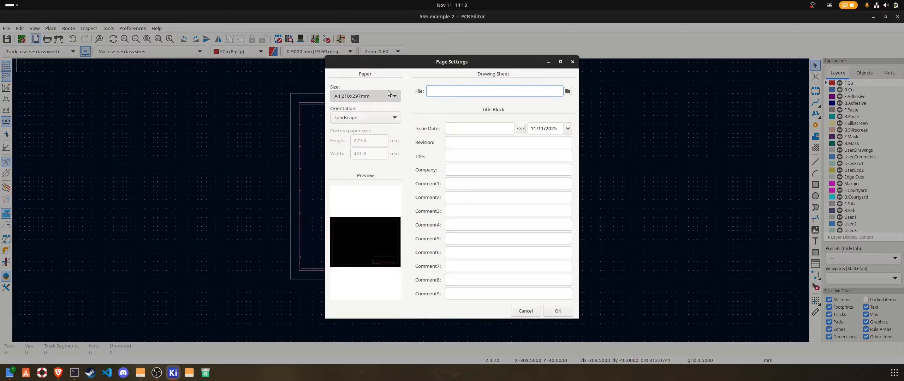
{"action": "left_click", "coordinate": [388, 90]}
{"action": "left_click", "coordinate": [389, 93]}
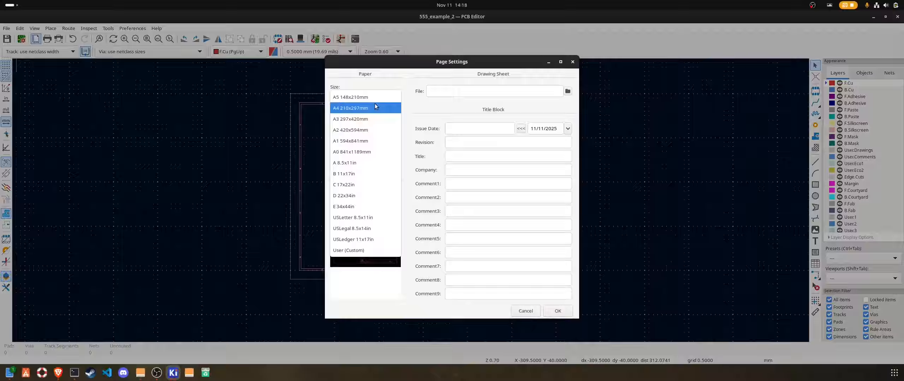
{"action": "left_click", "coordinate": [374, 103]}
{"action": "left_click", "coordinate": [572, 63]}
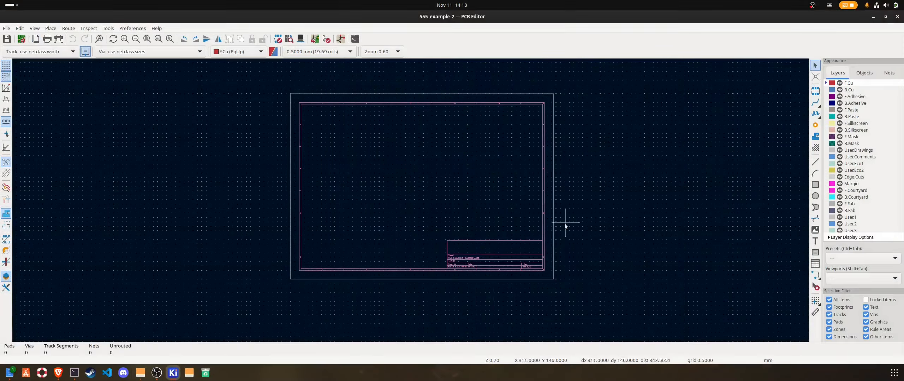
Update the PCB from the schematic, replacing footprints with those specified by symbols and updating footprint fields
{"action": "left_click", "coordinate": [313, 38]}
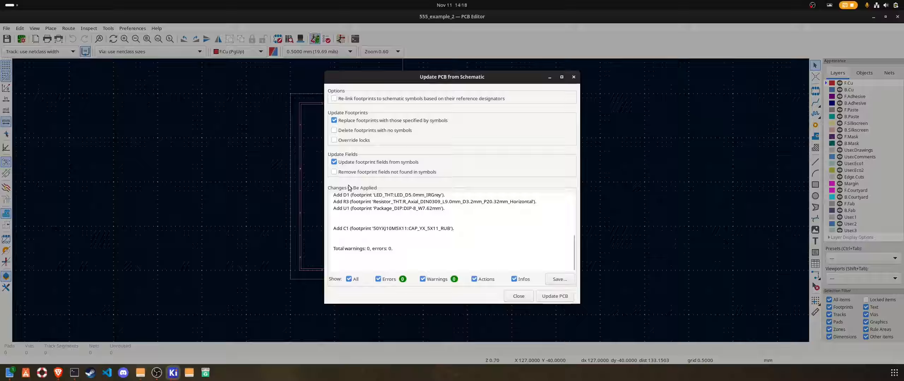
{"action": "left_click", "coordinate": [557, 299]}
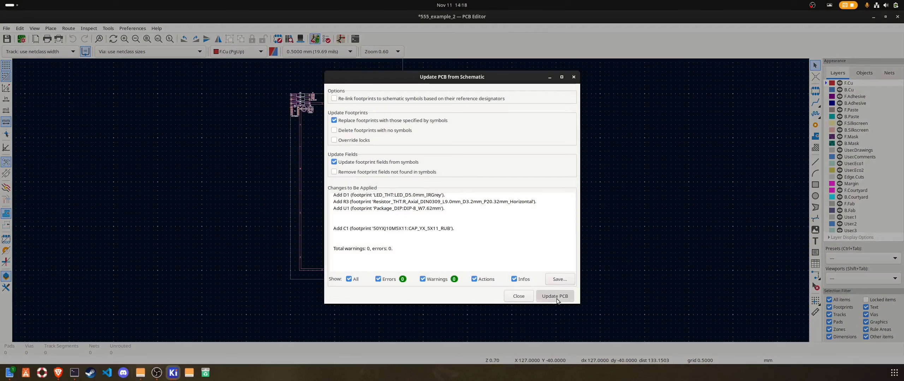
{"action": "left_click", "coordinate": [519, 296]}
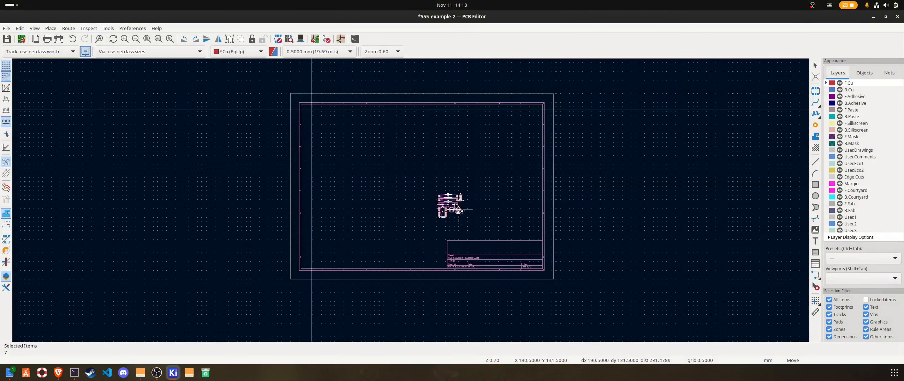
Place the imported group of footprints inside the drawing sheet, slightly above its centre
{"action": "scroll", "coordinate": [411, 202], "scroll_direction": "up", "scroll_amount": 5}
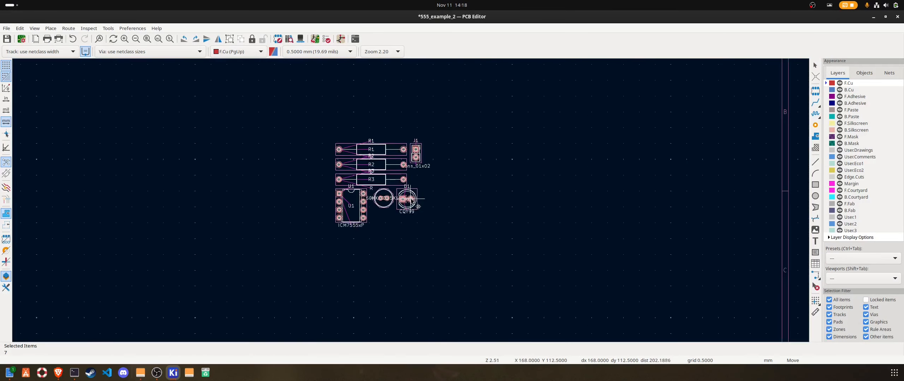
{"action": "scroll", "coordinate": [417, 199], "scroll_direction": "up", "scroll_amount": 2}
{"action": "scroll", "coordinate": [415, 200], "scroll_direction": "down", "scroll_amount": 2}
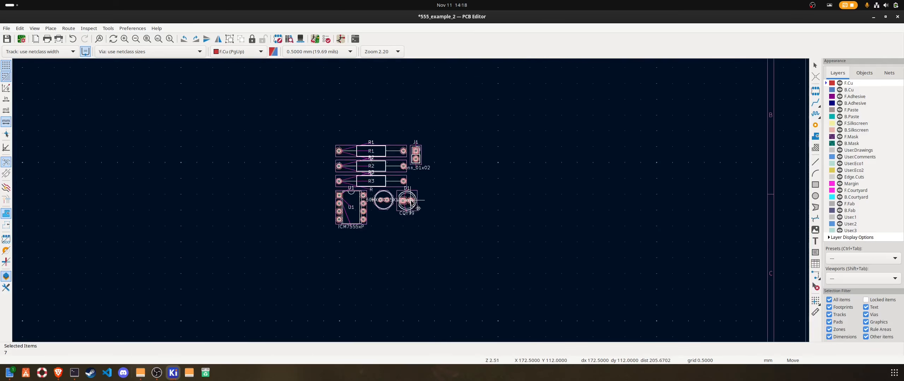
{"action": "scroll", "coordinate": [412, 203], "scroll_direction": "up", "scroll_amount": 2}
{"action": "scroll", "coordinate": [412, 203], "scroll_direction": "down", "scroll_amount": 5}
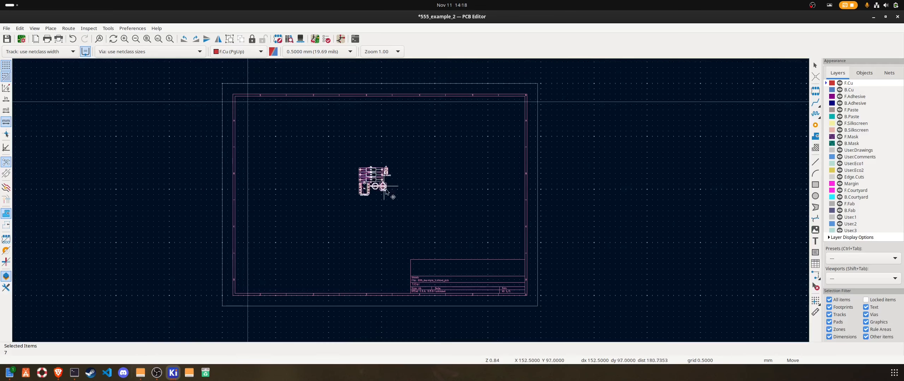
{"action": "scroll", "coordinate": [387, 194], "scroll_direction": "up", "scroll_amount": 4}
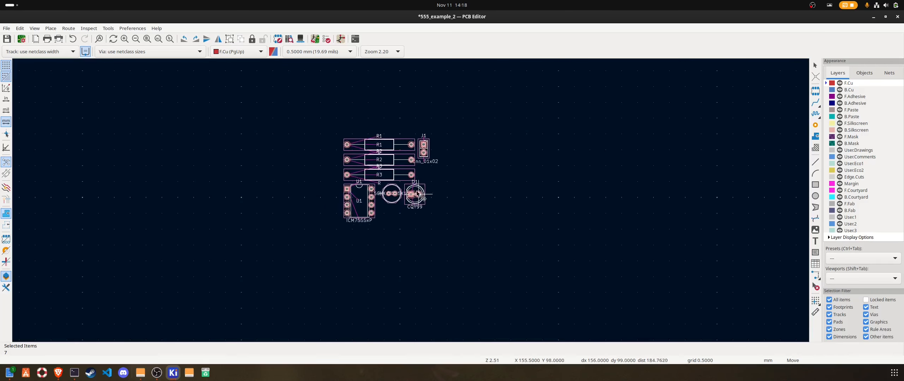
{"action": "scroll", "coordinate": [415, 201], "scroll_direction": "down", "scroll_amount": 2}
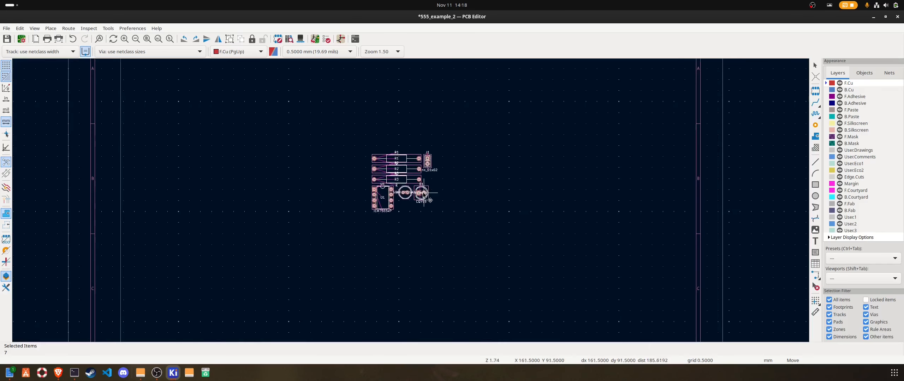
{"action": "left_click", "coordinate": [421, 185]}
{"action": "middle_click_drag", "start_coordinate": [436, 200], "coordinate": [411, 201]}
{"action": "scroll", "coordinate": [411, 201], "scroll_direction": "up", "scroll_amount": 3}
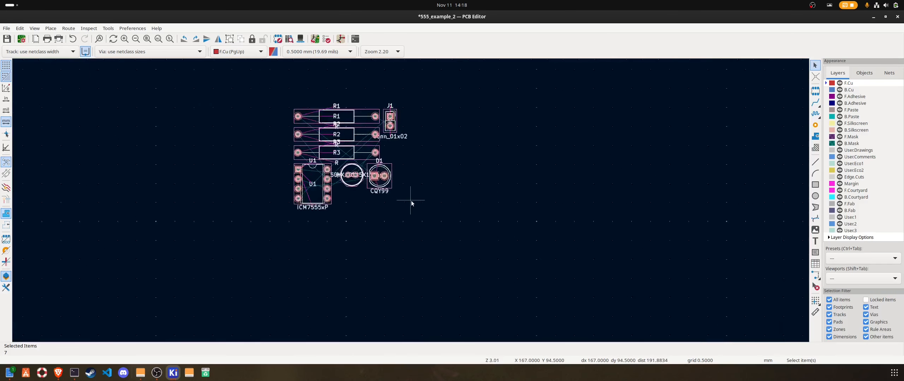
{"action": "scroll", "coordinate": [411, 198], "scroll_direction": "down", "scroll_amount": 3}
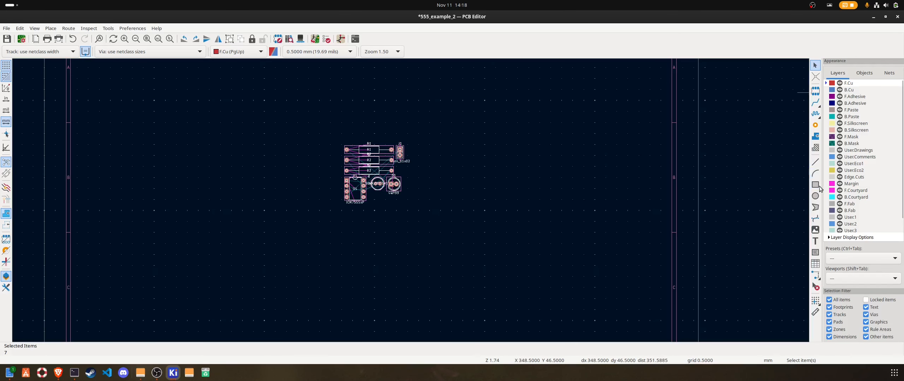
Activate the Edge.Cuts, F.Cu and B.Cu layers in turn and look through the list of board layers
{"action": "left_click", "coordinate": [852, 178]}
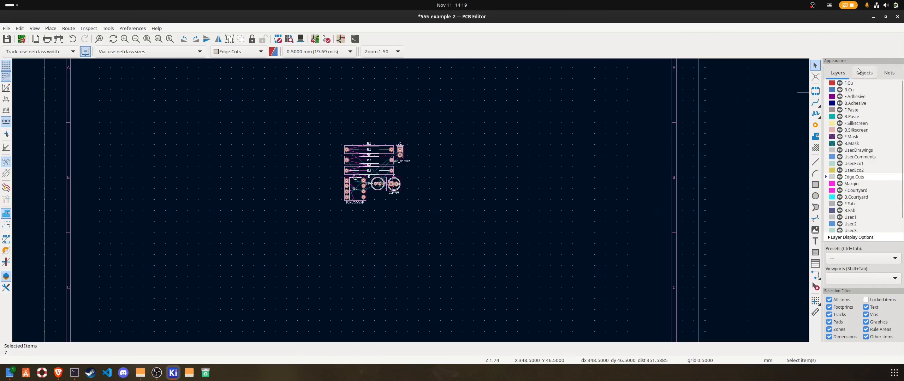
{"action": "scroll", "coordinate": [857, 179], "scroll_direction": "down", "scroll_amount": 1}
{"action": "scroll", "coordinate": [857, 188], "scroll_direction": "up", "scroll_amount": 1}
{"action": "left_click", "coordinate": [848, 84]}
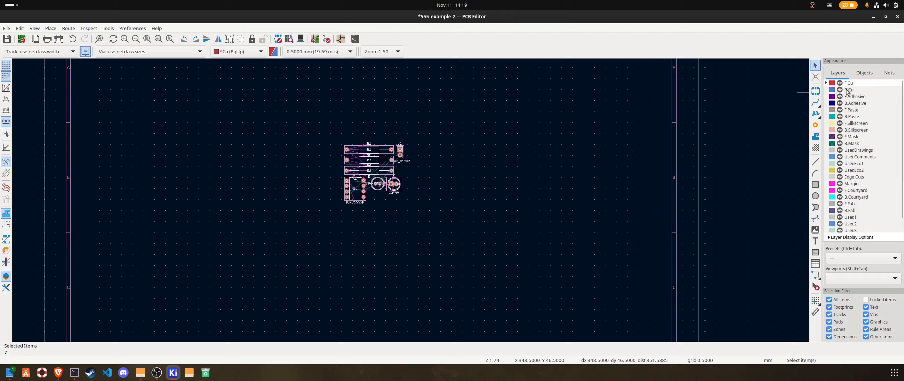
{"action": "left_click", "coordinate": [848, 91]}
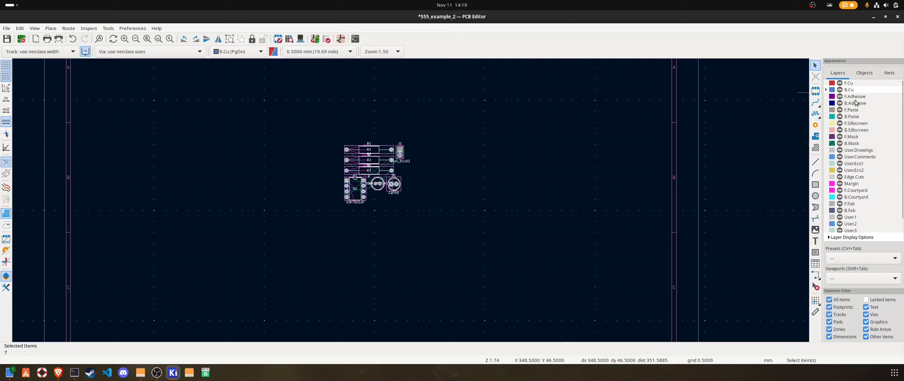
{"action": "scroll", "coordinate": [853, 103], "scroll_direction": "down", "scroll_amount": 1}
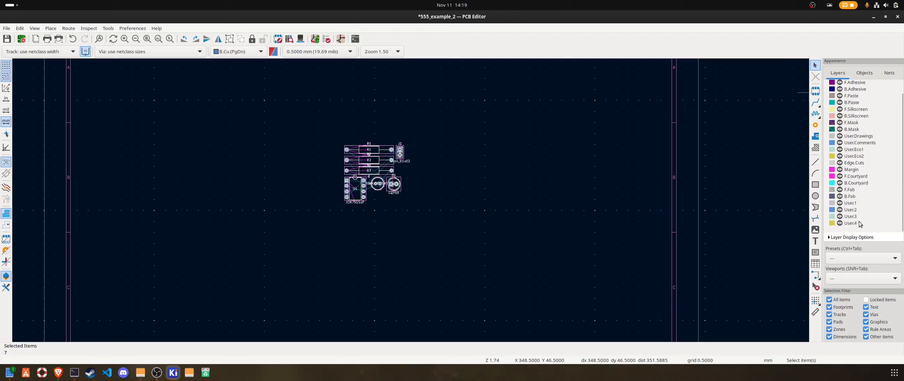
{"action": "scroll", "coordinate": [847, 158], "scroll_direction": "up", "scroll_amount": 1}
{"action": "scroll", "coordinate": [872, 152], "scroll_direction": "down", "scroll_amount": 1}
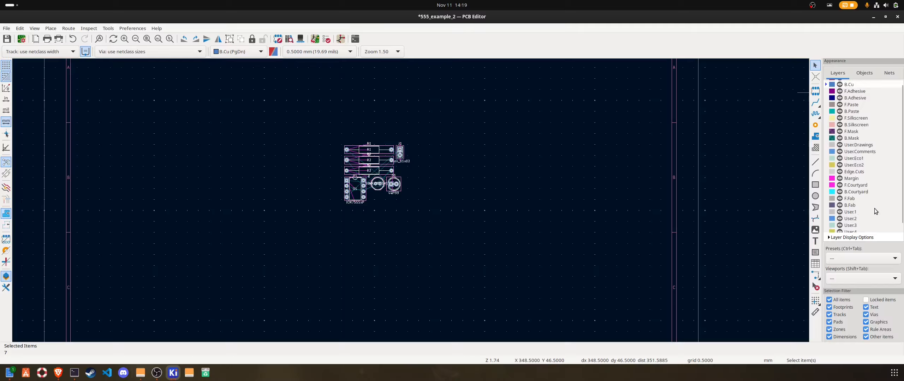
Draw a rectangular board outline about 74 by 76 mm on the Edge.Cuts layer around all the footprints
{"action": "scroll", "coordinate": [861, 207], "scroll_direction": "down", "scroll_amount": 1}
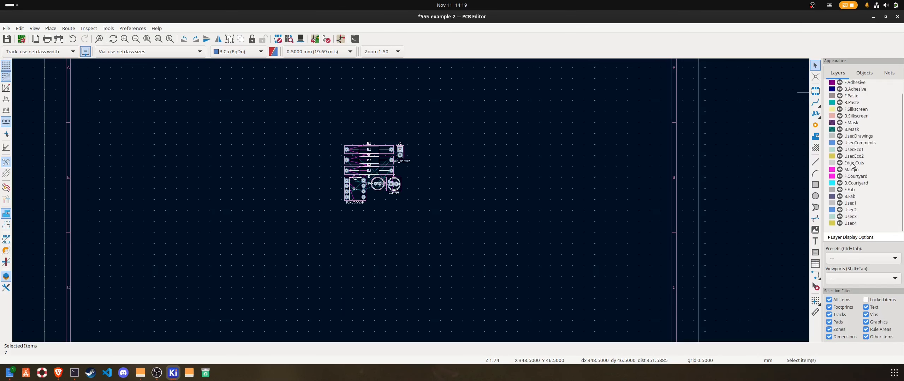
{"action": "left_click", "coordinate": [852, 164]}
{"action": "left_click", "coordinate": [816, 185]}
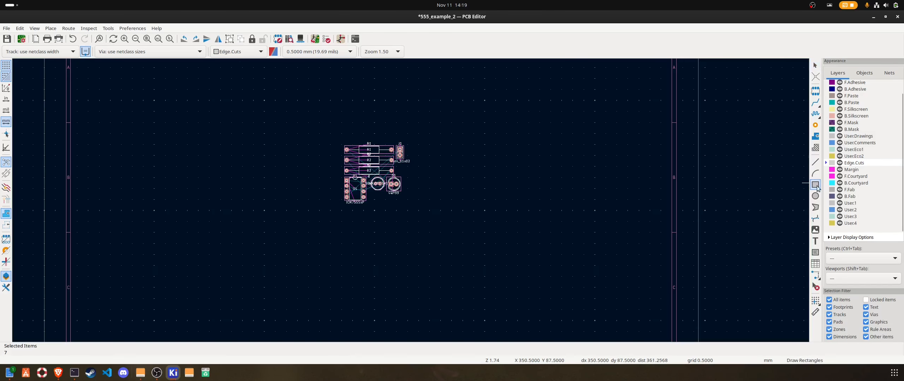
{"action": "scroll", "coordinate": [353, 173], "scroll_direction": "down", "scroll_amount": 1}
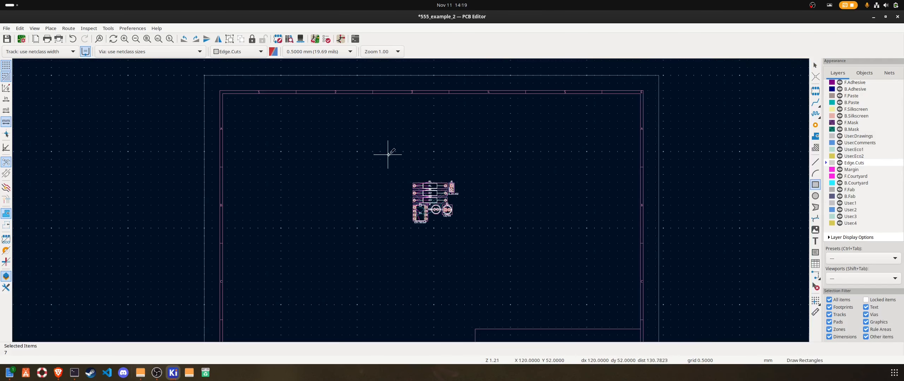
{"action": "left_click", "coordinate": [377, 157]}
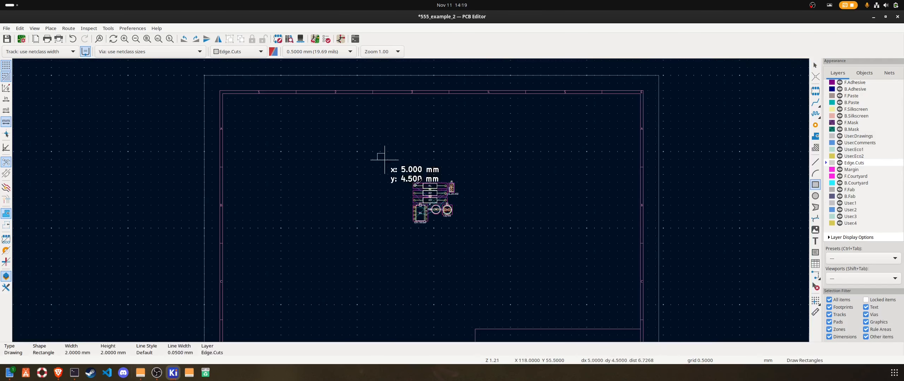
{"action": "left_click", "coordinate": [490, 269]}
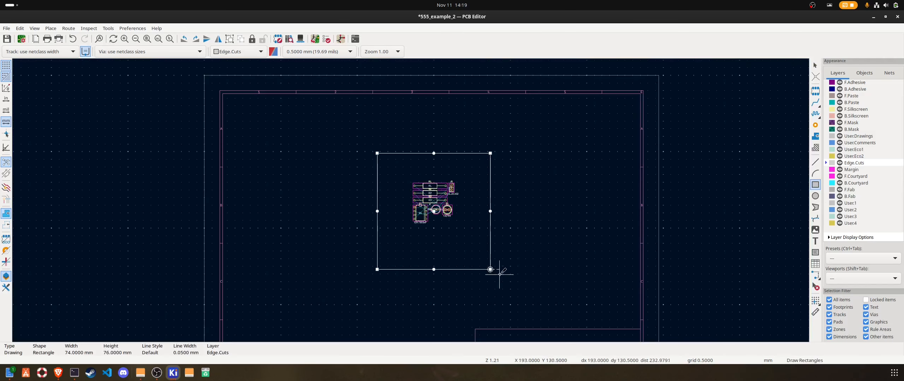
{"action": "right_click", "coordinate": [463, 222]}
{"action": "left_click", "coordinate": [475, 226]}
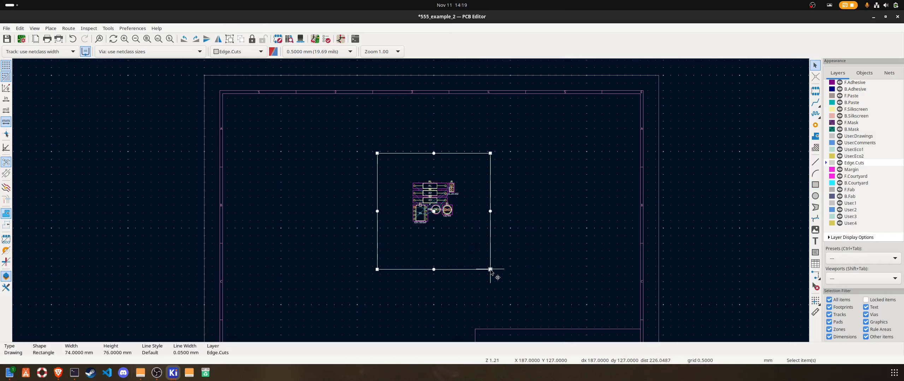
Shrink the board outline from its lower-right and upper-left corners to about 52 by 50.5 mm
{"action": "left_click_drag", "start_coordinate": [490, 270], "coordinate": [466, 239]}
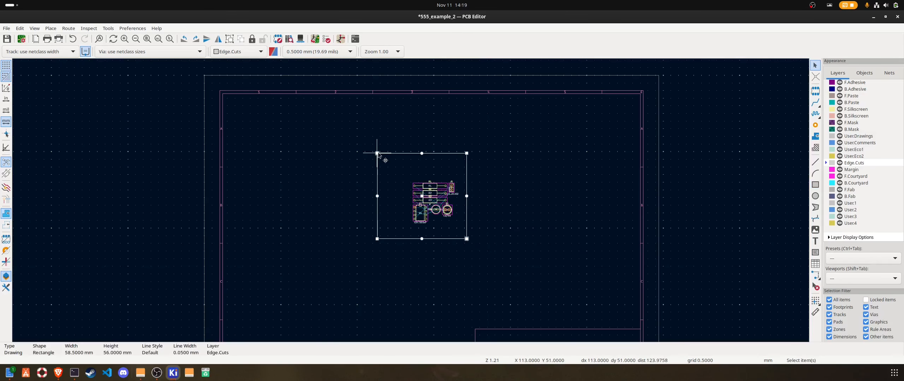
{"action": "left_click_drag", "start_coordinate": [377, 154], "coordinate": [387, 162]}
{"action": "scroll", "coordinate": [446, 211], "scroll_direction": "up", "scroll_amount": 1}
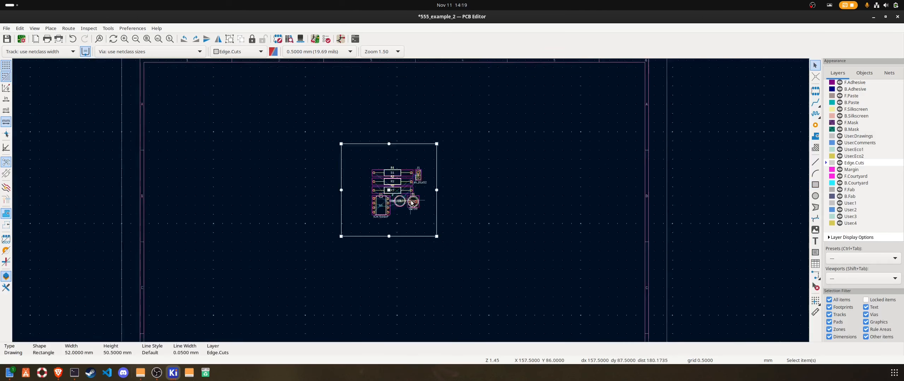
Move resistors R1, R2 and R3 together out of the board outline, to its right side
{"action": "scroll", "coordinate": [411, 203], "scroll_direction": "up", "scroll_amount": 3}
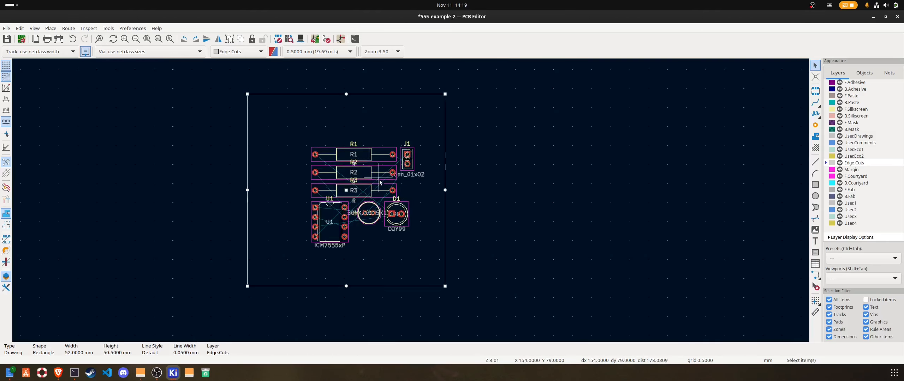
{"action": "scroll", "coordinate": [380, 183], "scroll_direction": "up", "scroll_amount": 5}
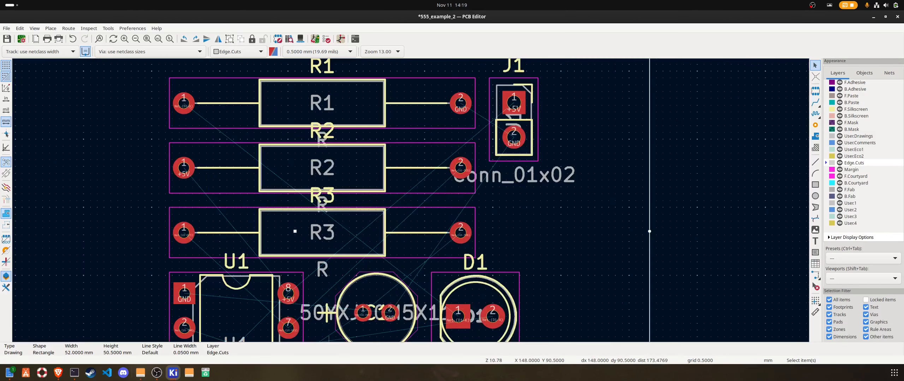
{"action": "scroll", "coordinate": [308, 283], "scroll_direction": "down", "scroll_amount": 2}
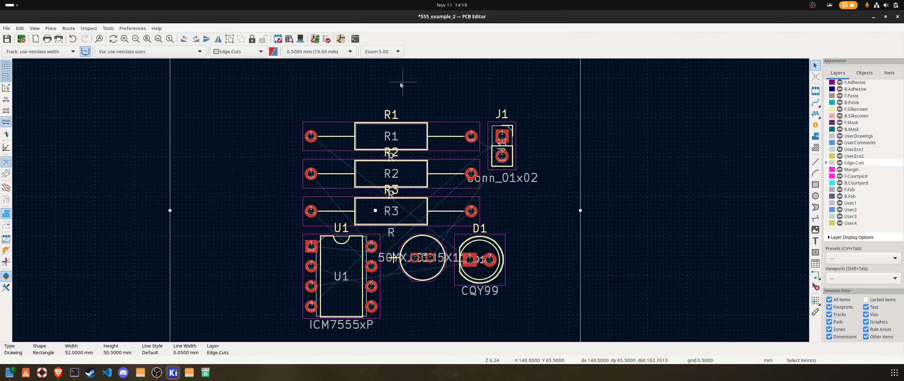
{"action": "left_click_drag", "start_coordinate": [412, 96], "coordinate": [730, 200]}
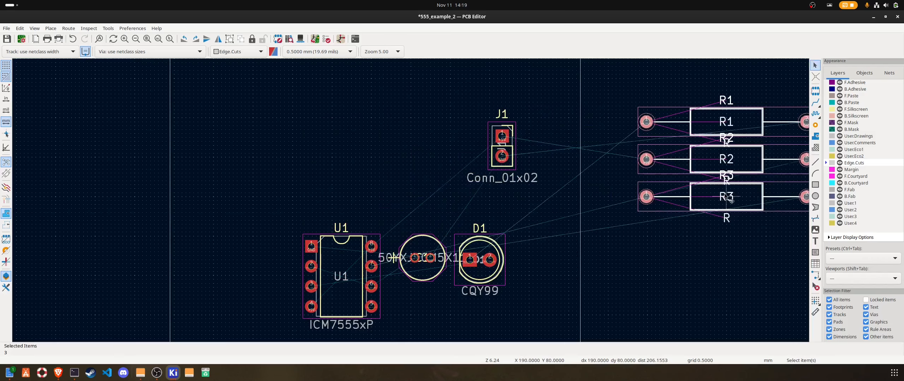
Move connector J1 to the left part of the board and timer U1 up to the space where the resistors were
{"action": "left_click", "coordinate": [505, 158]}
{"action": "left_click", "coordinate": [514, 146]}
{"action": "left_click_drag", "start_coordinate": [514, 147], "coordinate": [217, 297]}
{"action": "left_click", "coordinate": [365, 290]}
{"action": "left_click_drag", "start_coordinate": [365, 290], "coordinate": [368, 167]}
Move the capacitor and LED D1 together out of the board outline, below the three resistors
{"action": "left_click_drag", "start_coordinate": [343, 242], "coordinate": [514, 262]}
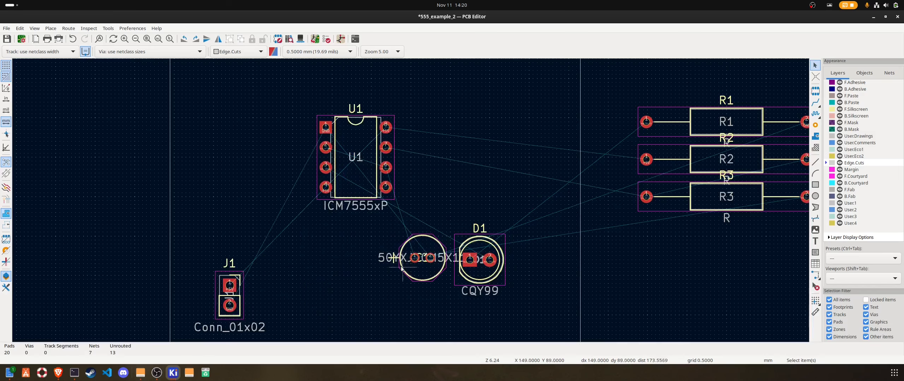
{"action": "left_click_drag", "start_coordinate": [366, 221], "coordinate": [525, 327]}
{"action": "left_click_drag", "start_coordinate": [494, 279], "coordinate": [722, 299]}
Rotate connector J1 by 180 degrees and place it directly to the left of U1
{"action": "left_click", "coordinate": [358, 193]}
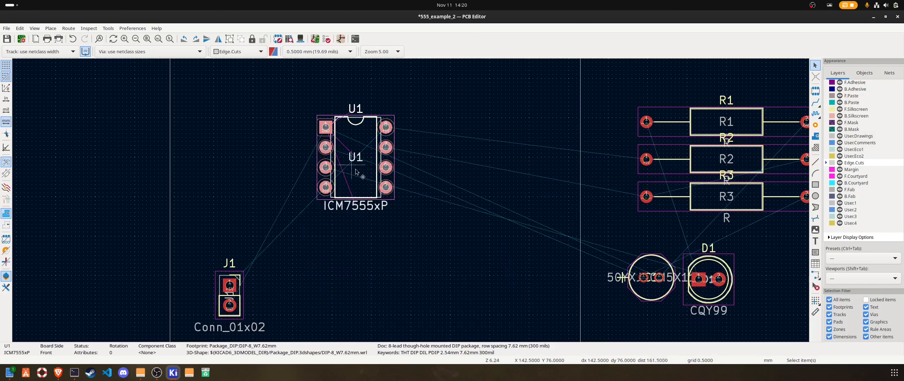
{"action": "scroll", "coordinate": [353, 180], "scroll_direction": "down", "scroll_amount": 2}
{"action": "left_click", "coordinate": [342, 234]}
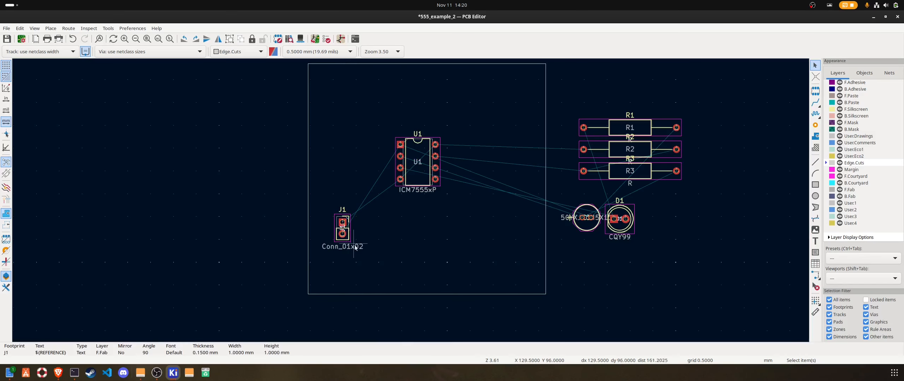
{"action": "left_click", "coordinate": [342, 230]}
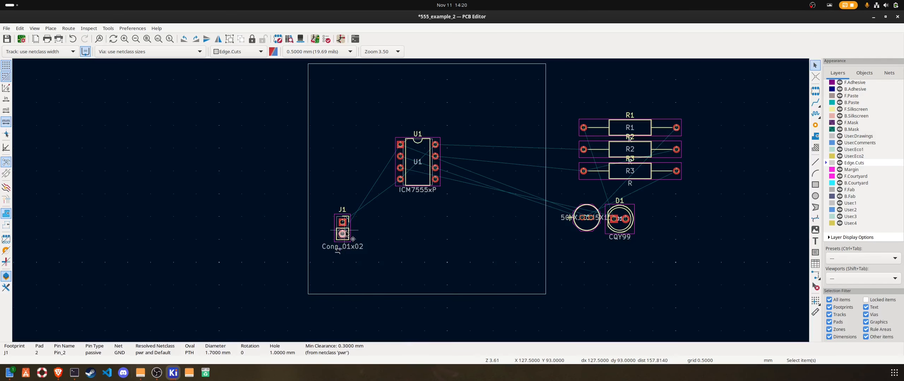
{"action": "scroll", "coordinate": [388, 204], "scroll_direction": "up", "scroll_amount": 2}
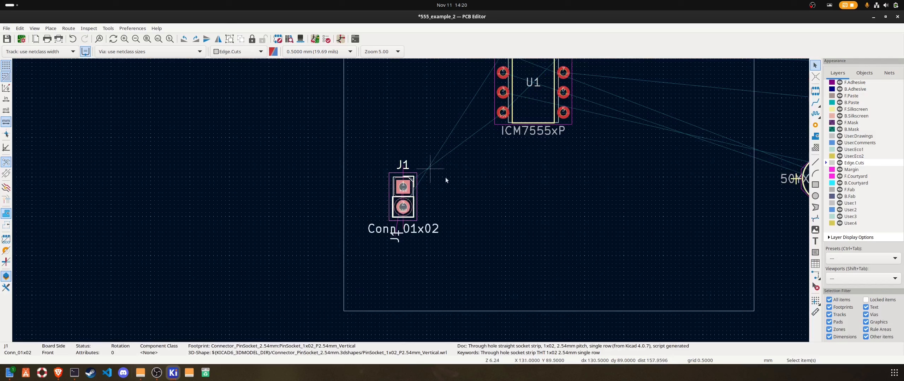
{"action": "key", "text": "r"}
{"action": "key", "text": "r"}
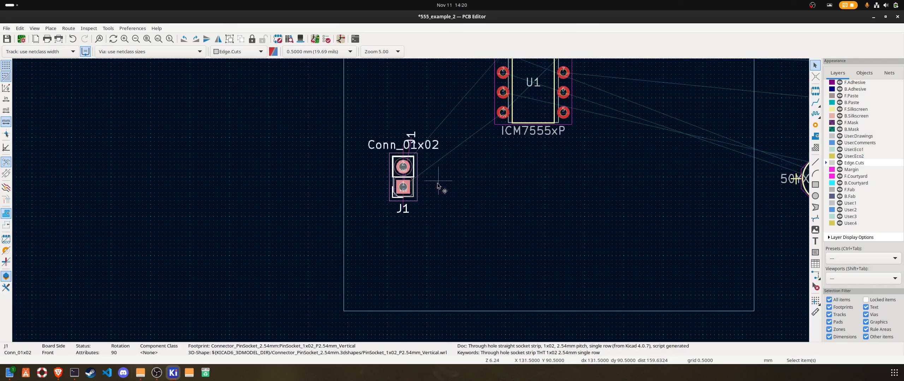
{"action": "key", "text": "m"}
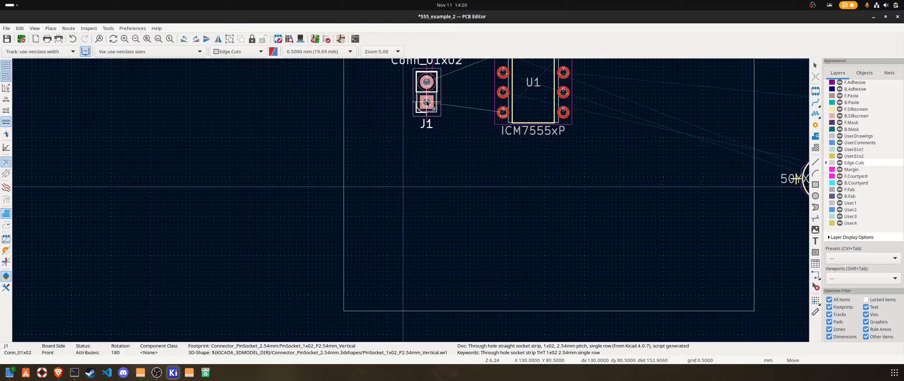
{"action": "scroll", "coordinate": [425, 103], "scroll_direction": "up", "scroll_amount": 2}
{"action": "left_click", "coordinate": [433, 175]}
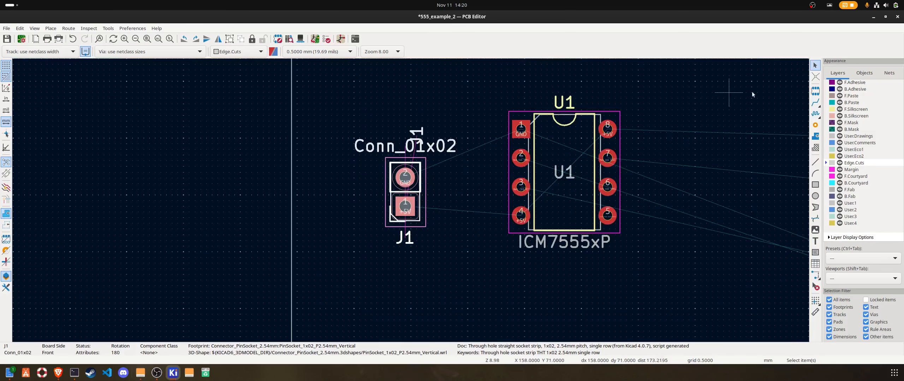
Route tracks on F.Cu from J1's GND pad to U1 pin 1 and from J1's +5V pad to U1 pin 4
{"action": "left_click", "coordinate": [814, 103]}
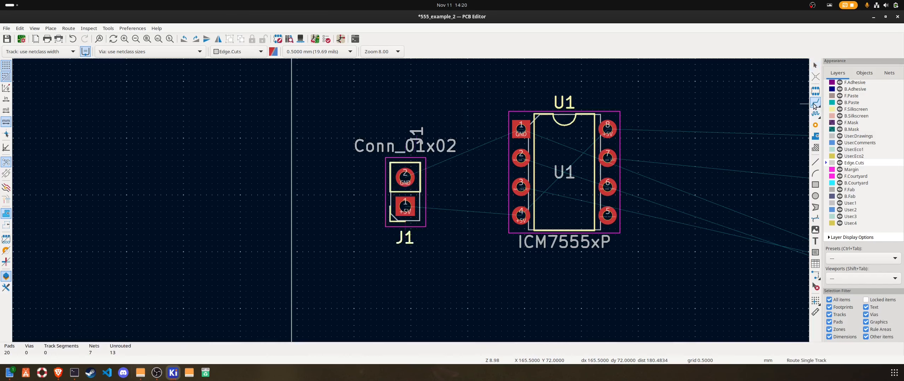
{"action": "left_click", "coordinate": [404, 179]}
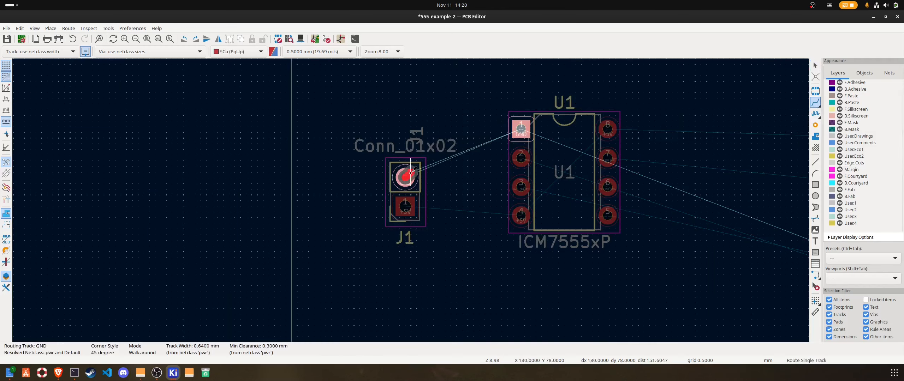
{"action": "left_click", "coordinate": [520, 130]}
{"action": "left_click", "coordinate": [414, 214]}
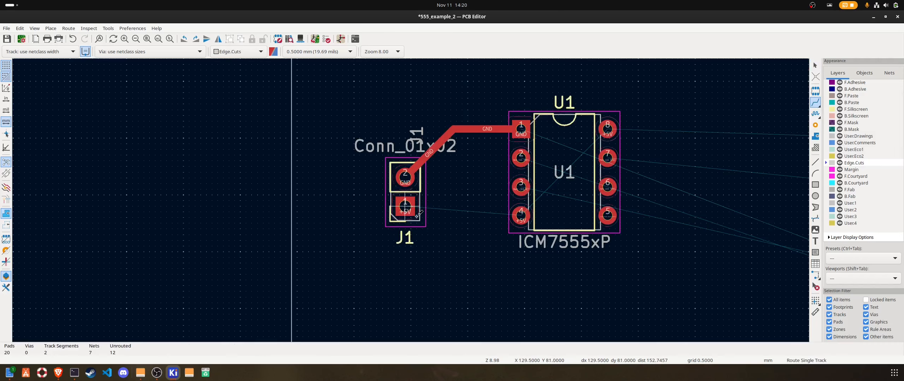
{"action": "left_click", "coordinate": [520, 212]}
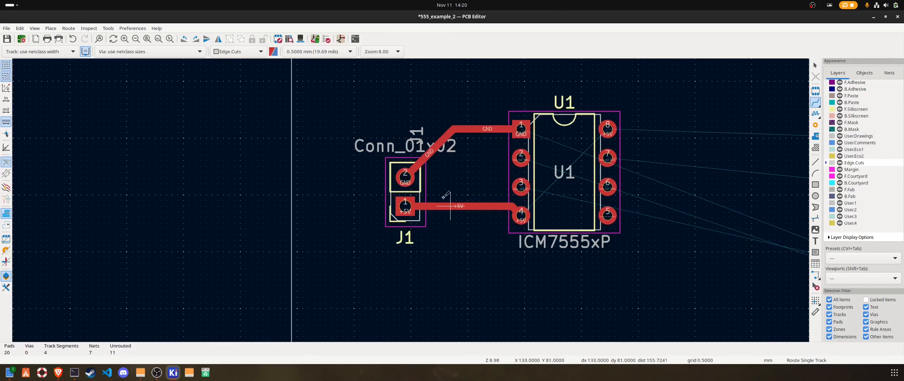
Undo the GND and +5V tracks between J1 and U1 and leave the routing tool
{"action": "left_click", "coordinate": [79, 38]}
{"action": "left_click", "coordinate": [78, 38]}
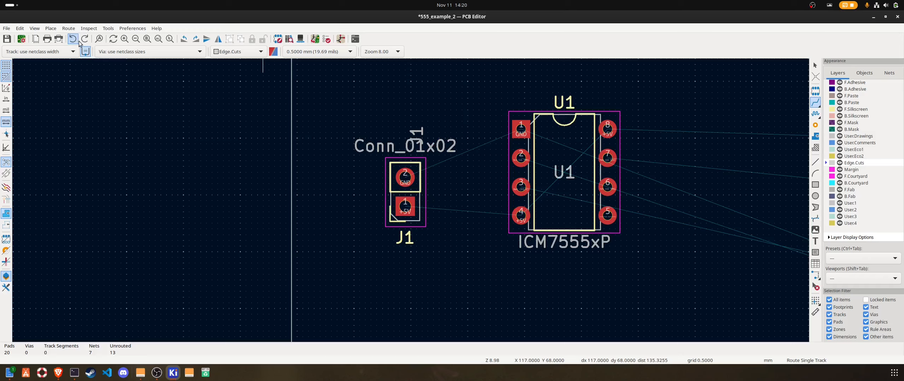
{"action": "right_click", "coordinate": [422, 193]}
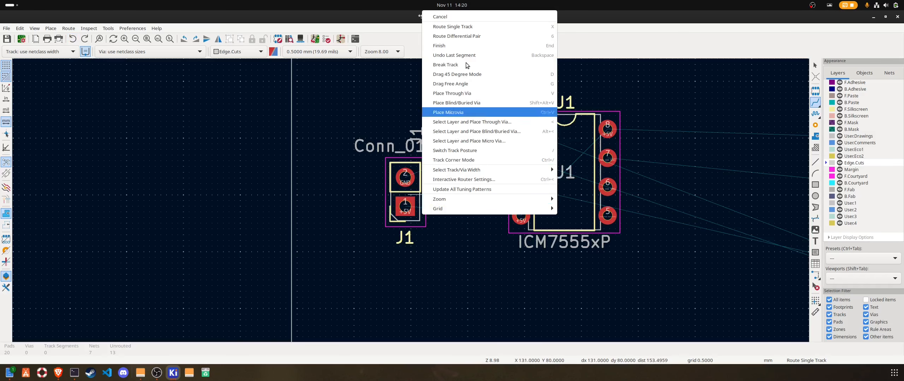
{"action": "left_click", "coordinate": [460, 16]}
Rotate connector J1 by 180 degrees so its +5V pad is above its GND pad
{"action": "left_click", "coordinate": [399, 191]}
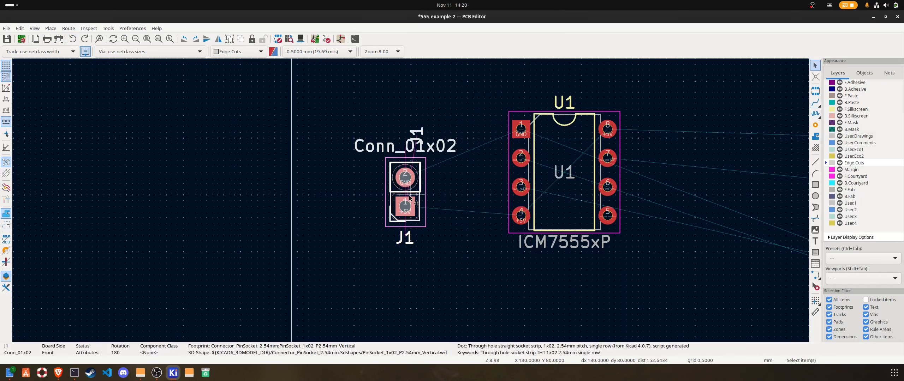
{"action": "key", "text": "r"}
{"action": "key", "text": "r"}
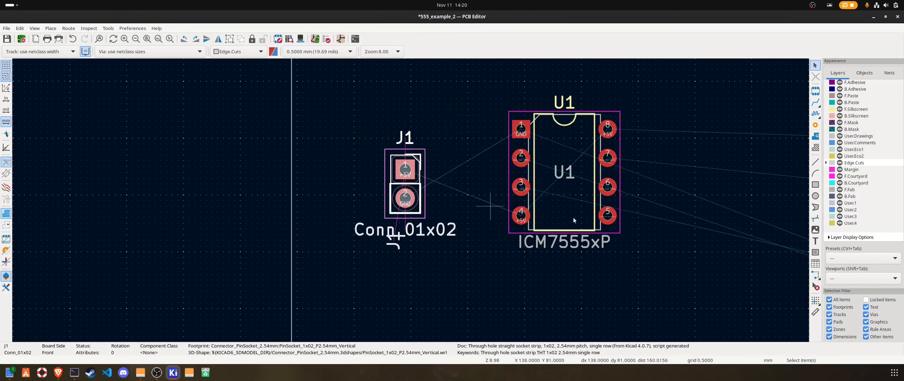
Route a GND track from J1 pad 2 to U1 pin 1
{"action": "left_click", "coordinate": [815, 102]}
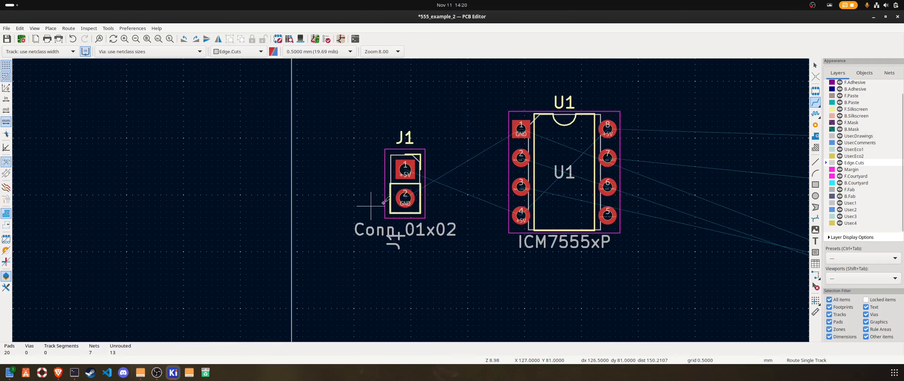
{"action": "left_click", "coordinate": [405, 198]}
{"action": "left_click", "coordinate": [518, 141]}
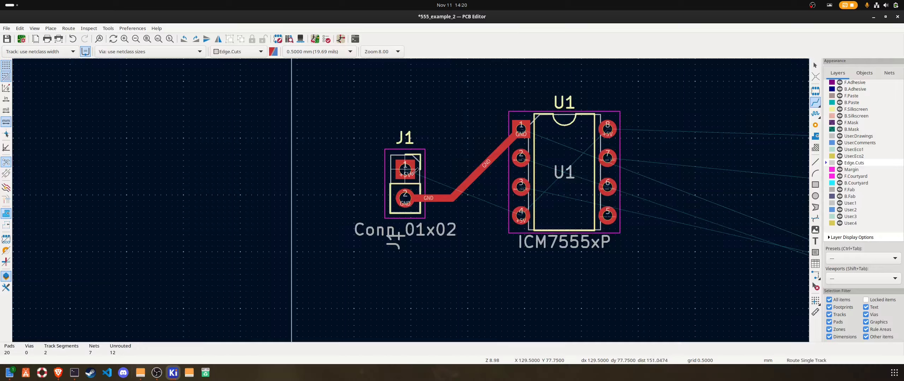
Route a +5V track from J1 pad 1 to U1 pin 4, crossing the GND track on B.Cu between two through vias
{"action": "left_click", "coordinate": [405, 167]}
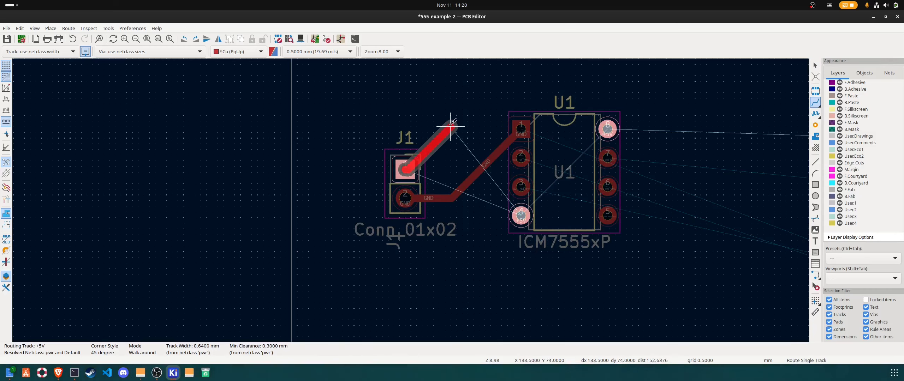
{"action": "right_click", "coordinate": [451, 138]}
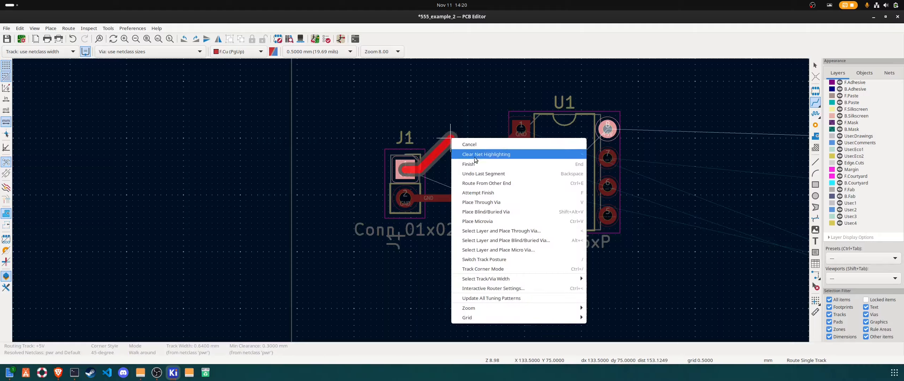
{"action": "left_click", "coordinate": [481, 203]}
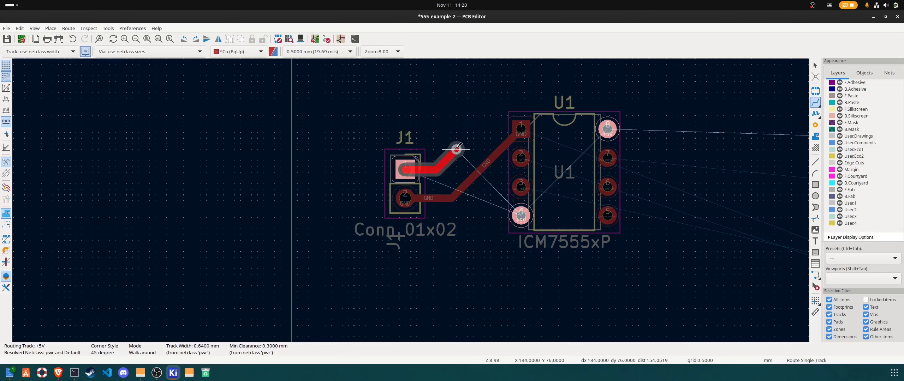
{"action": "left_click", "coordinate": [456, 148]}
{"action": "right_click", "coordinate": [479, 201]}
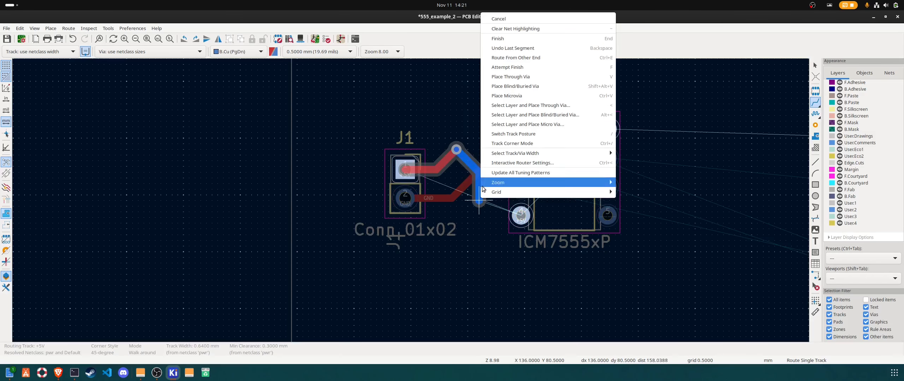
{"action": "left_click", "coordinate": [525, 77]}
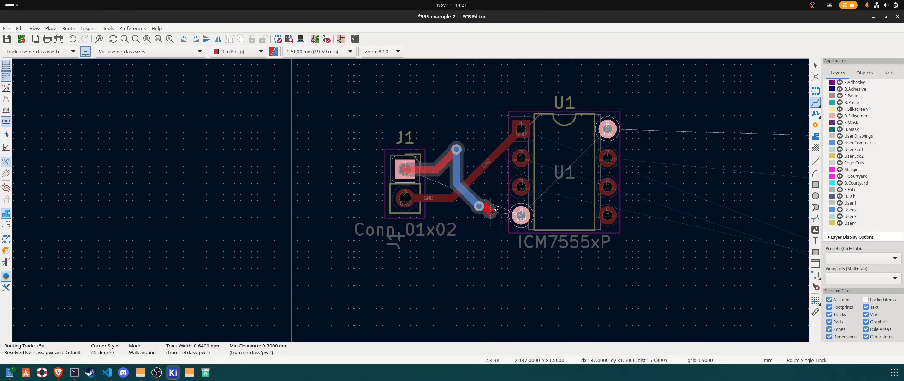
{"action": "left_click", "coordinate": [520, 215]}
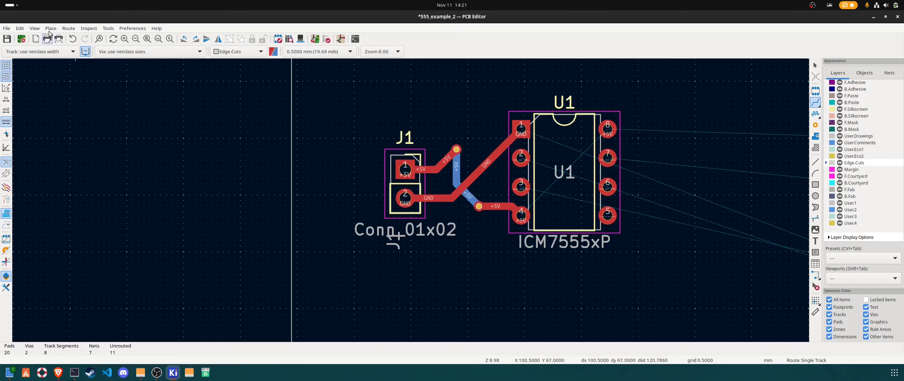
Undo the +5V and GND tracks between J1 and U1 and the last move of J1
{"action": "left_click", "coordinate": [72, 39]}
{"action": "left_click", "coordinate": [72, 39]}
{"action": "left_click", "coordinate": [72, 39]}
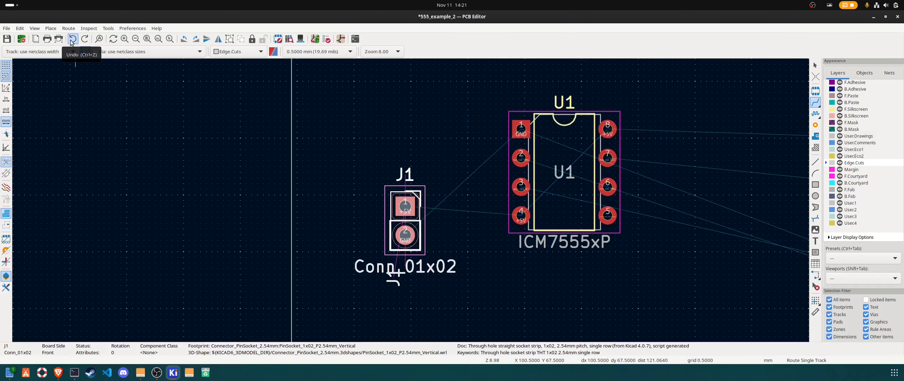
Rotate connector J1 by 180 degrees and place it in the lower-left corner of the board outline
{"action": "left_click", "coordinate": [814, 66]}
{"action": "left_click", "coordinate": [404, 209]}
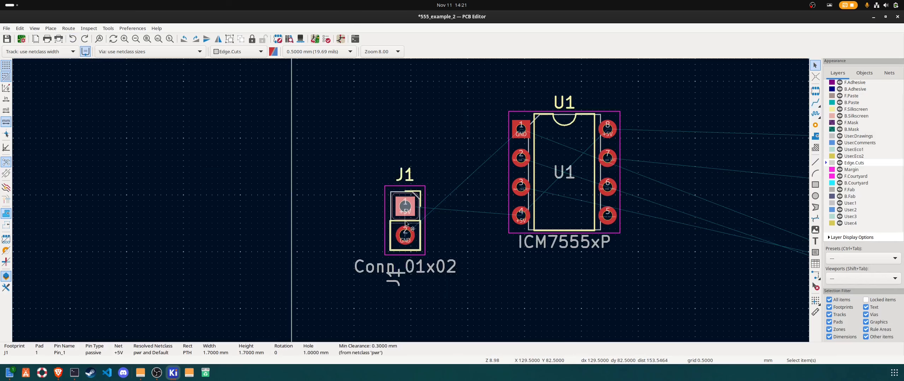
{"action": "key", "text": "m"}
{"action": "key", "text": "r"}
{"action": "key", "text": "r"}
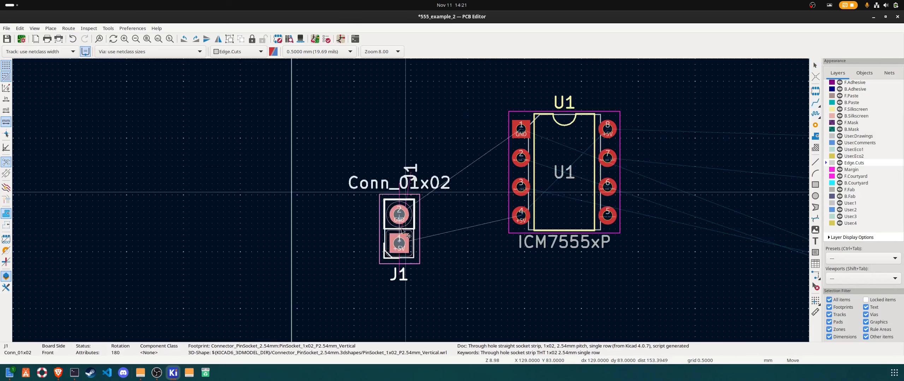
{"action": "scroll", "coordinate": [371, 241], "scroll_direction": "down", "scroll_amount": 3}
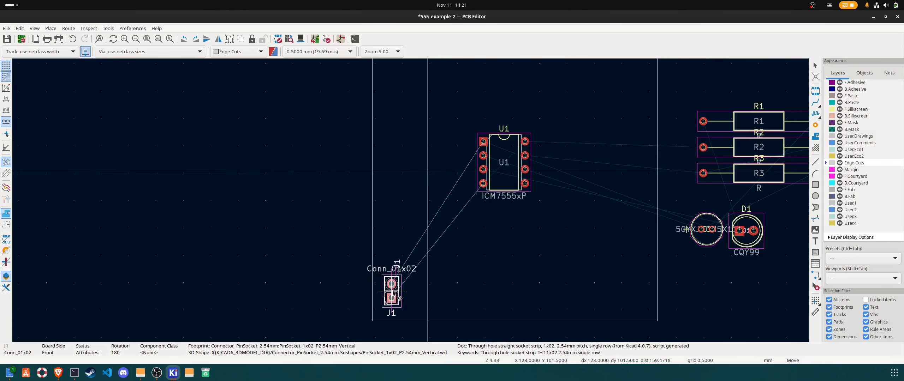
{"action": "left_click", "coordinate": [394, 293]}
Move U1 down into the lower half of the board, to the upper right of J1
{"action": "left_click", "coordinate": [509, 171]}
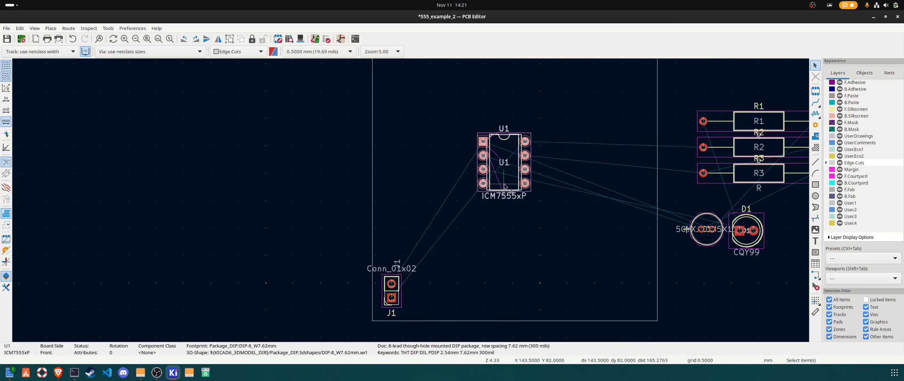
{"action": "key", "text": "m"}
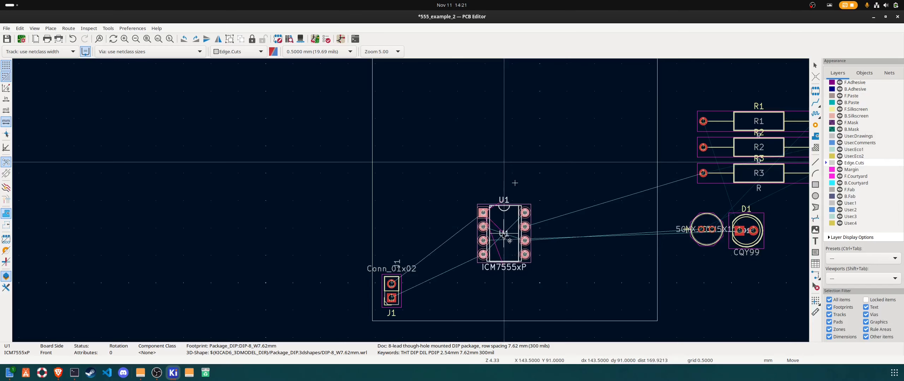
{"action": "left_click", "coordinate": [509, 237]}
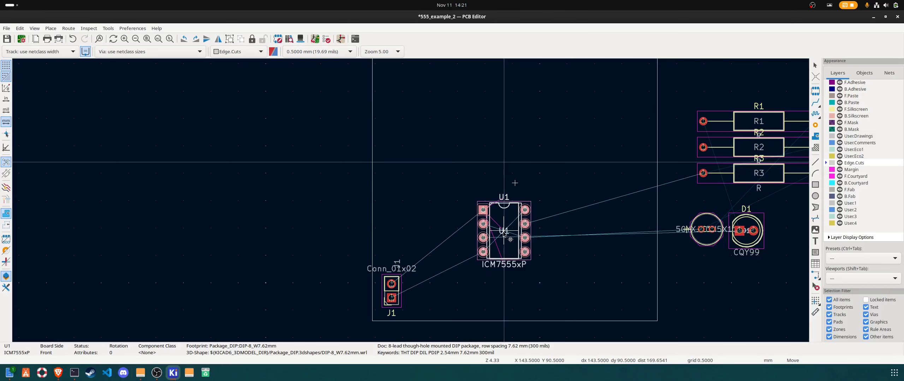
{"action": "left_click", "coordinate": [622, 250]}
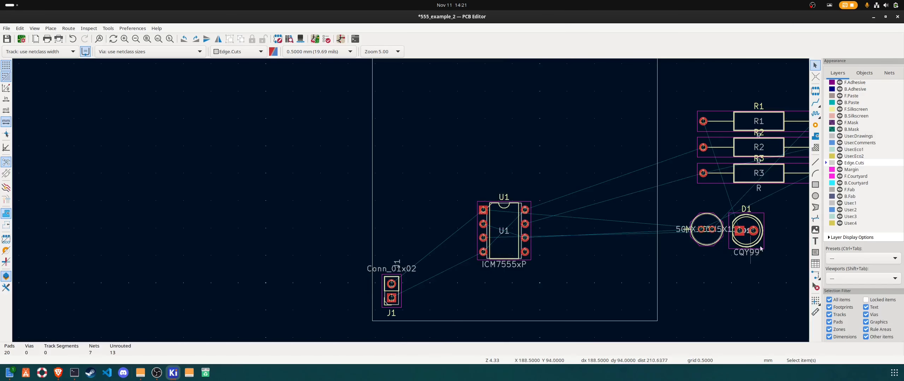
Move resistor R1 from outside the outline onto the board, above U1
{"action": "scroll", "coordinate": [739, 214], "scroll_direction": "down", "scroll_amount": 3}
{"action": "scroll", "coordinate": [396, 177], "scroll_direction": "up", "scroll_amount": 3}
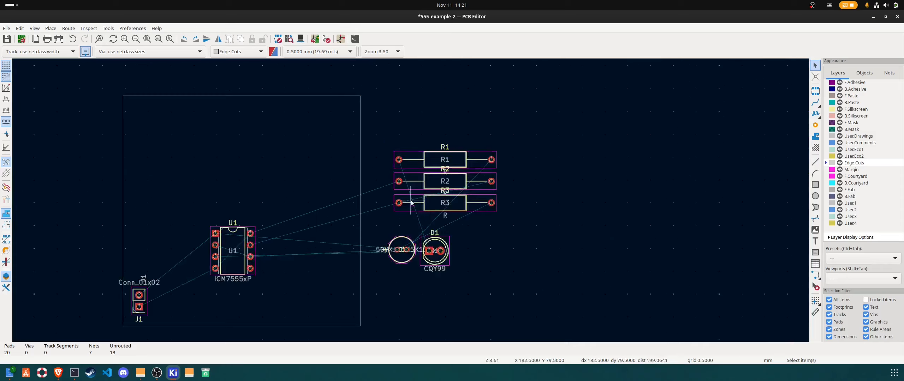
{"action": "scroll", "coordinate": [416, 196], "scroll_direction": "down", "scroll_amount": 2}
{"action": "left_click", "coordinate": [436, 172]}
{"action": "left_click", "coordinate": [441, 157]}
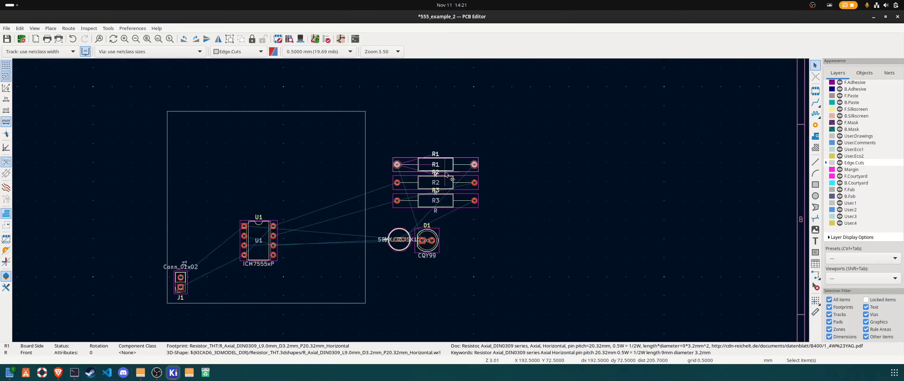
{"action": "key", "text": "m"}
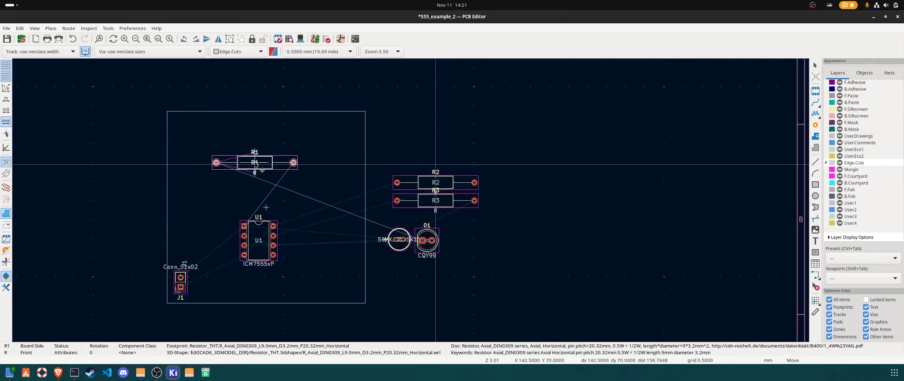
{"action": "left_click", "coordinate": [262, 171]}
Move capacitor C1 to the board's right edge and LED D1 to the left of U1, above J1
{"action": "left_click", "coordinate": [403, 249]}
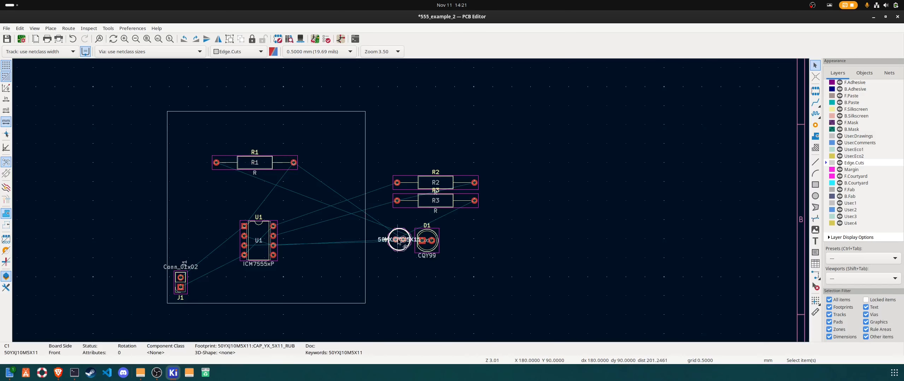
{"action": "key", "text": "m"}
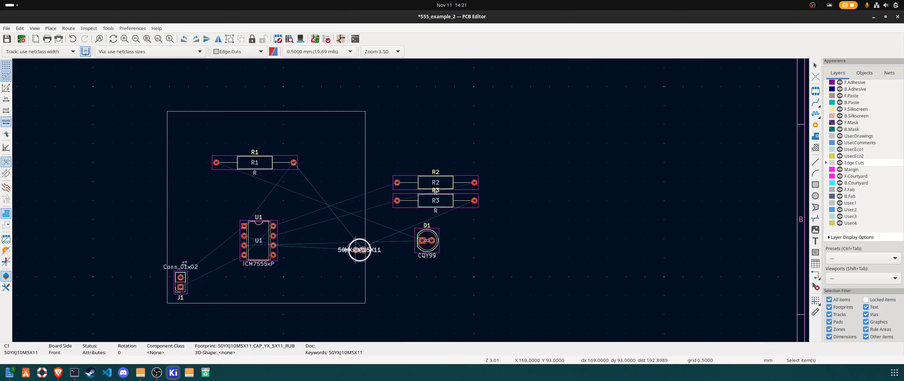
{"action": "left_click", "coordinate": [356, 252]}
{"action": "left_click", "coordinate": [428, 251]}
{"action": "key", "text": "m"}
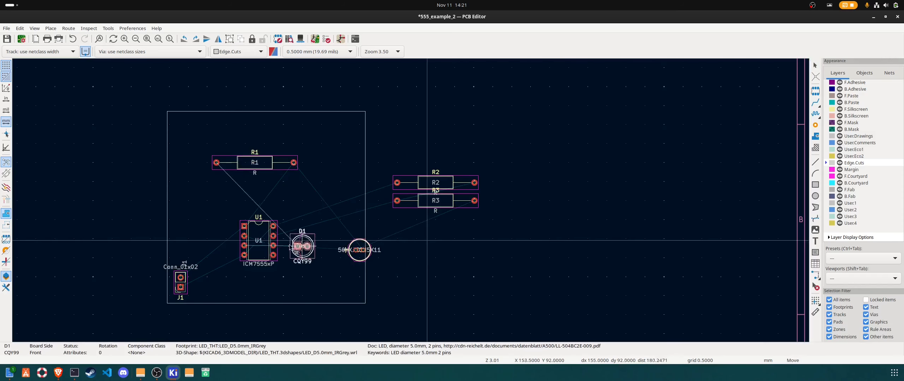
{"action": "left_click", "coordinate": [221, 240]}
{"action": "scroll", "coordinate": [221, 240], "scroll_direction": "up", "scroll_amount": 3}
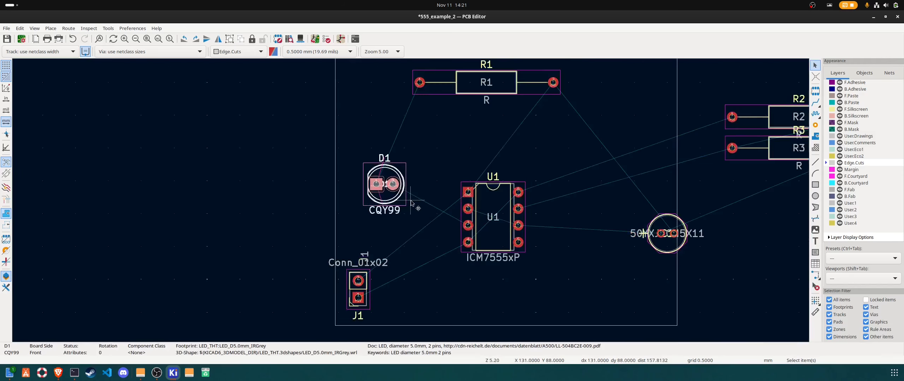
{"action": "key", "text": "m"}
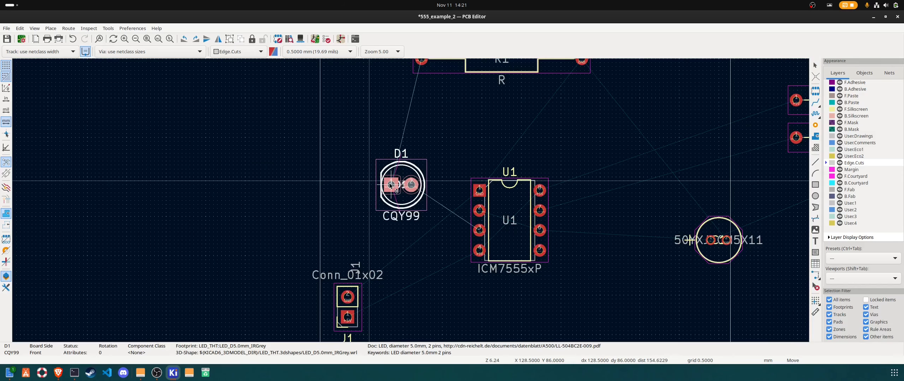
{"action": "left_click", "coordinate": [392, 187]}
Place resistor R2 on the board to the upper right of U1 and shift R1 up near the top edge
{"action": "scroll", "coordinate": [687, 187], "scroll_direction": "down", "scroll_amount": 2}
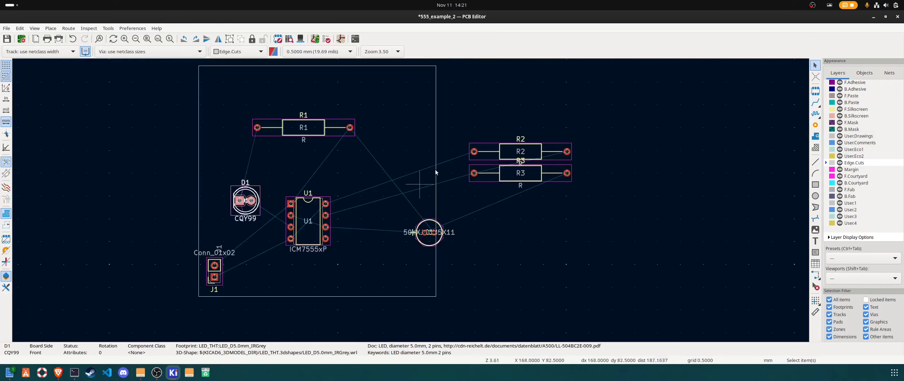
{"action": "left_click", "coordinate": [531, 158]}
{"action": "left_click", "coordinate": [532, 159]}
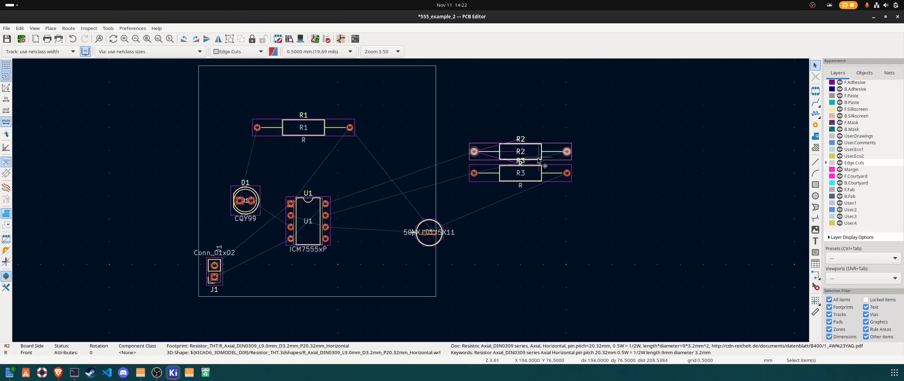
{"action": "key", "text": "m"}
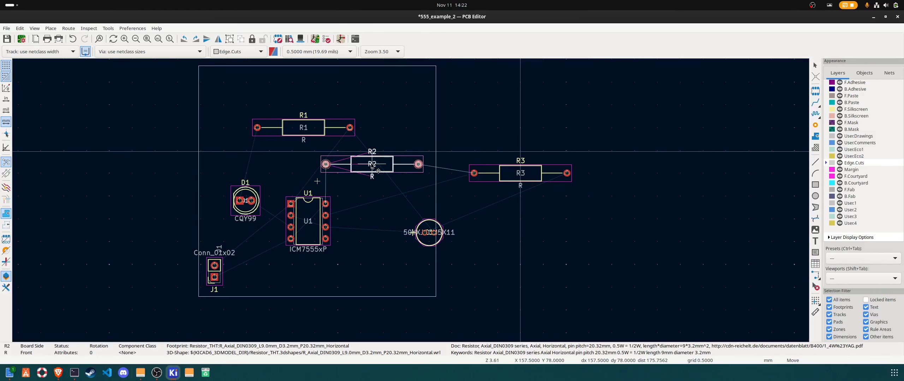
{"action": "left_click", "coordinate": [371, 164]}
{"action": "left_click", "coordinate": [317, 126]}
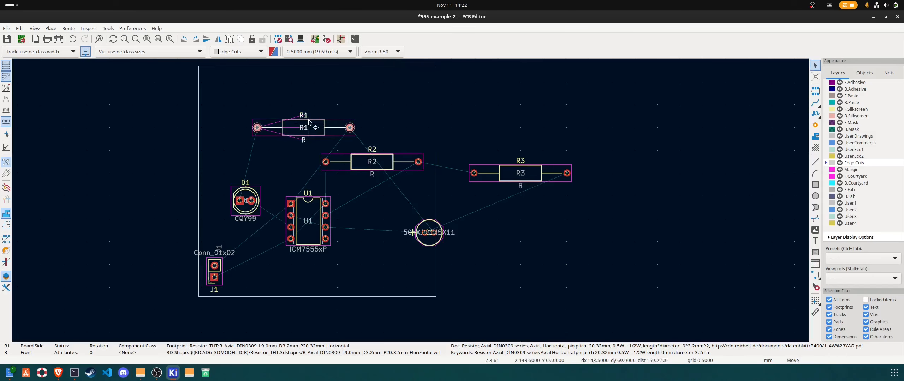
{"action": "left_click_drag", "start_coordinate": [305, 130], "coordinate": [303, 92]}
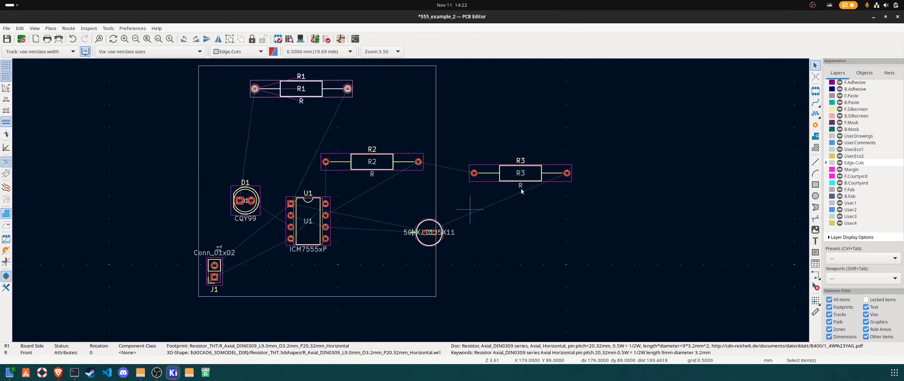
Place resistor R3 on the board directly below R2 and shift both resistors up to leave room above U1
{"action": "left_click", "coordinate": [530, 175]}
{"action": "left_click_drag", "start_coordinate": [537, 172], "coordinate": [373, 186]}
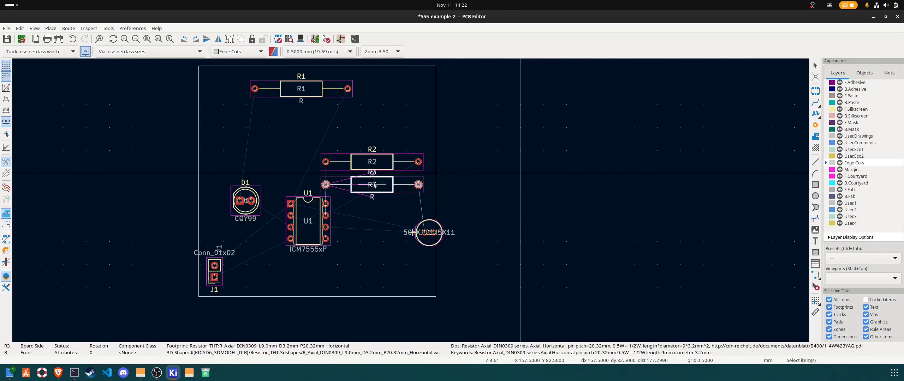
{"action": "left_click", "coordinate": [373, 163]}
{"action": "left_click_drag", "start_coordinate": [373, 163], "coordinate": [372, 139]}
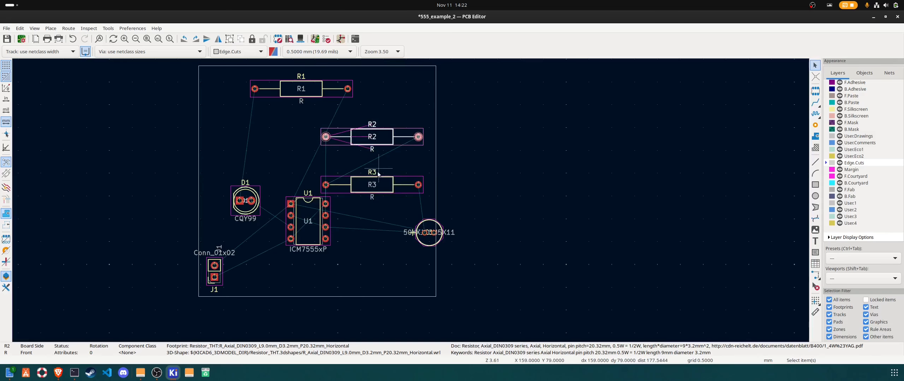
{"action": "left_click_drag", "start_coordinate": [373, 186], "coordinate": [372, 168]}
Move capacitor C1 inside the board to the right of U1 and rotate it 90 degrees
{"action": "left_click_drag", "start_coordinate": [429, 232], "coordinate": [375, 221]}
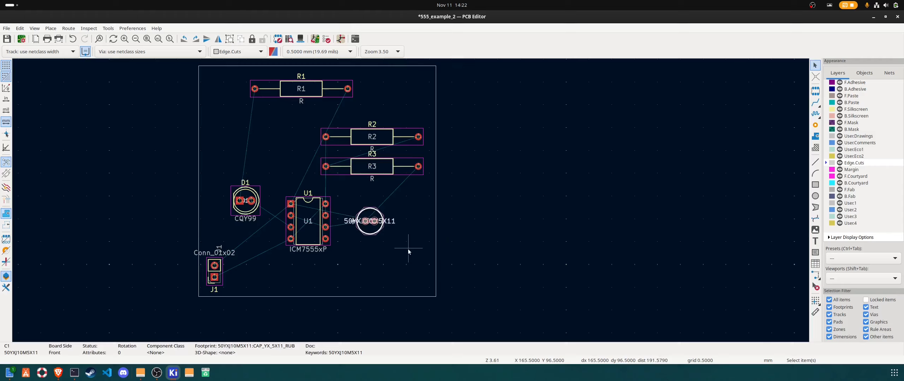
{"action": "key", "text": "r"}
{"action": "left_click_drag", "start_coordinate": [367, 216], "coordinate": [391, 231]}
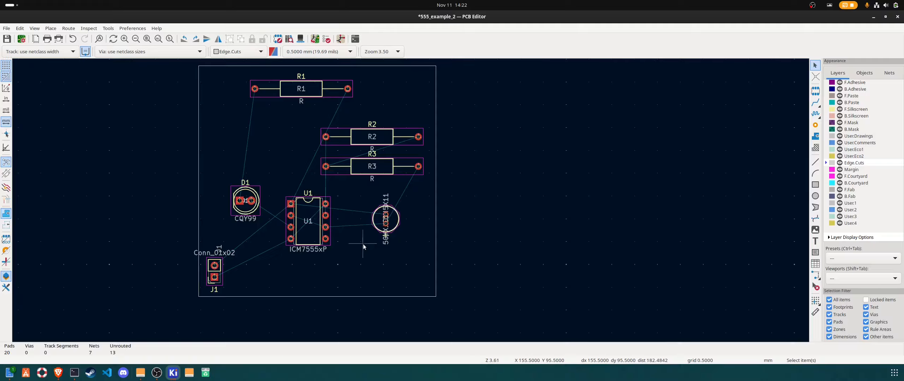
{"action": "scroll", "coordinate": [411, 201], "scroll_direction": "up", "scroll_amount": 2}
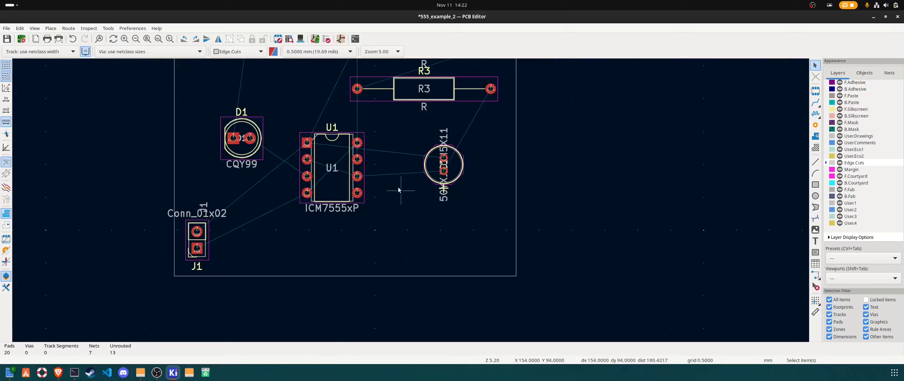
{"action": "scroll", "coordinate": [398, 191], "scroll_direction": "down", "scroll_amount": 3}
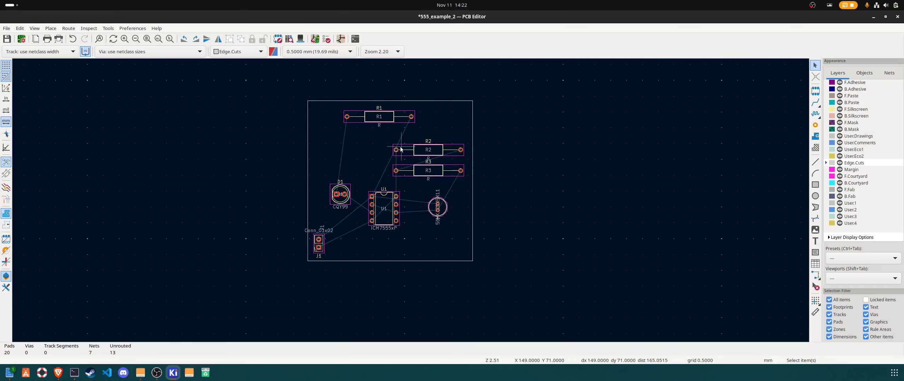
{"action": "scroll", "coordinate": [412, 195], "scroll_direction": "up", "scroll_amount": 2}
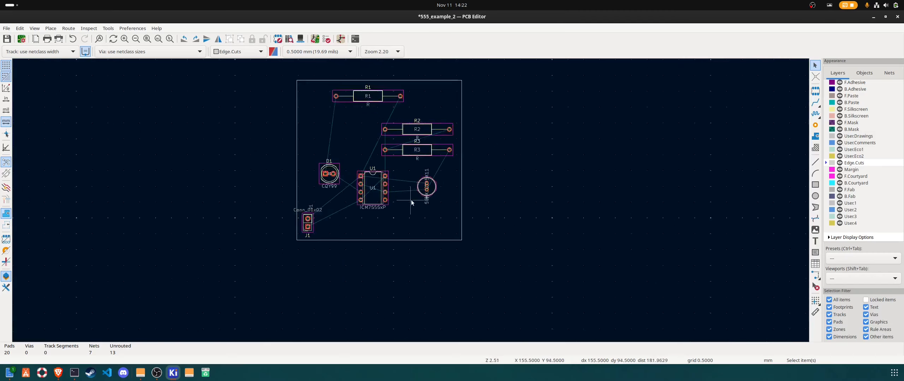
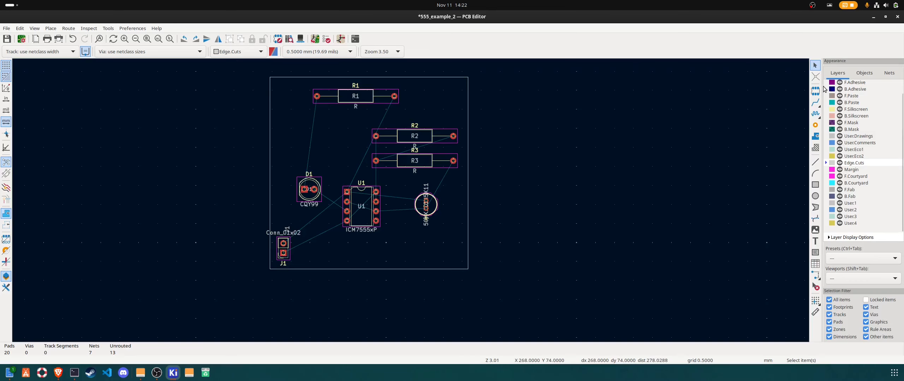
Start a filled zone just inside the board outline's upper-left corner, covering F.Cu and B.Cu and assigned to the GND net
{"action": "left_click", "coordinate": [815, 136]}
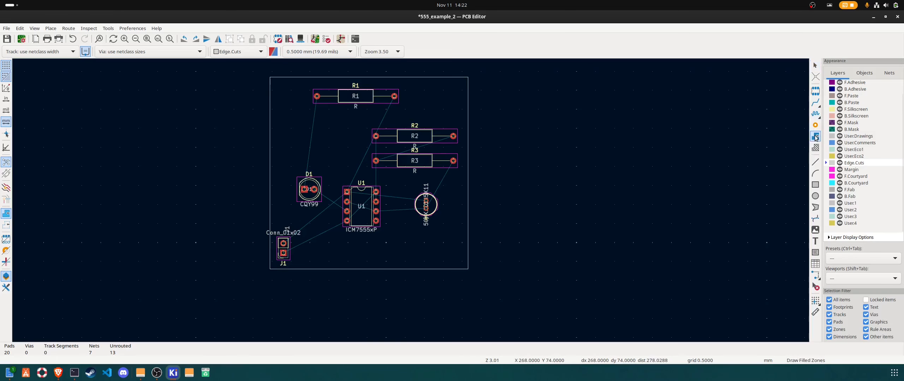
{"action": "scroll", "coordinate": [862, 85], "scroll_direction": "up", "scroll_amount": 1}
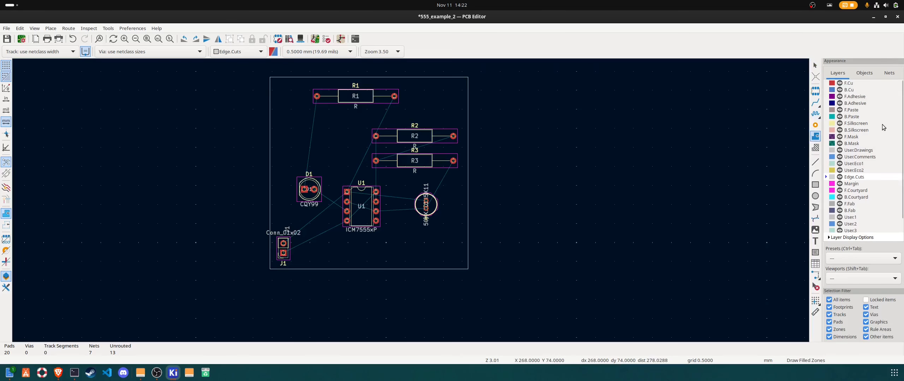
{"action": "left_click", "coordinate": [848, 84]}
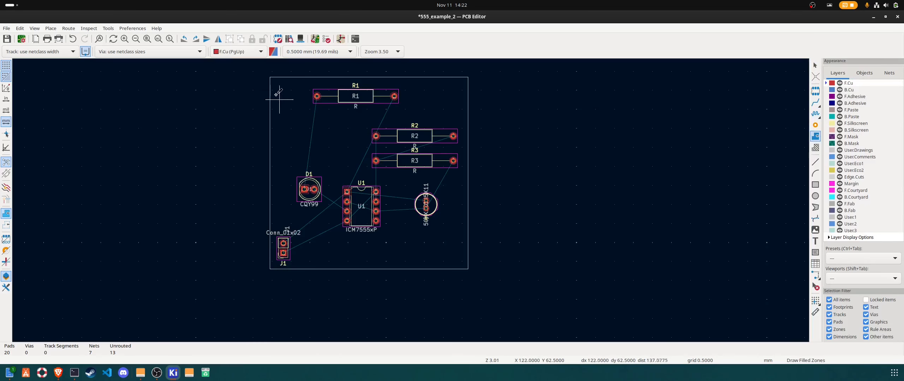
{"action": "scroll", "coordinate": [278, 82], "scroll_direction": "up", "scroll_amount": 2}
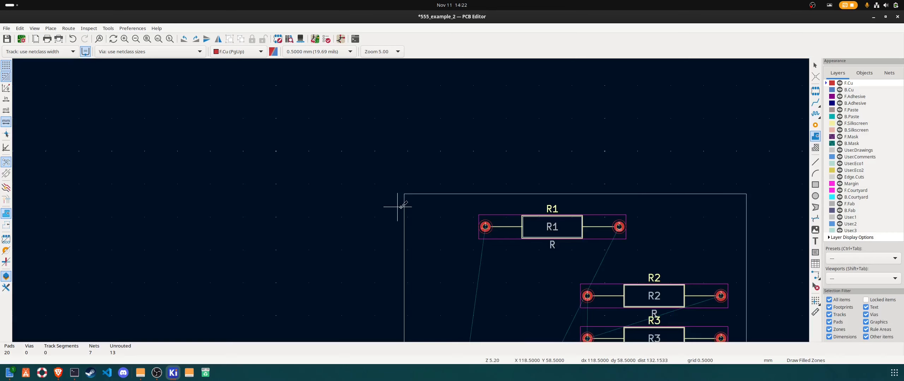
{"action": "scroll", "coordinate": [404, 193], "scroll_direction": "up", "scroll_amount": 1}
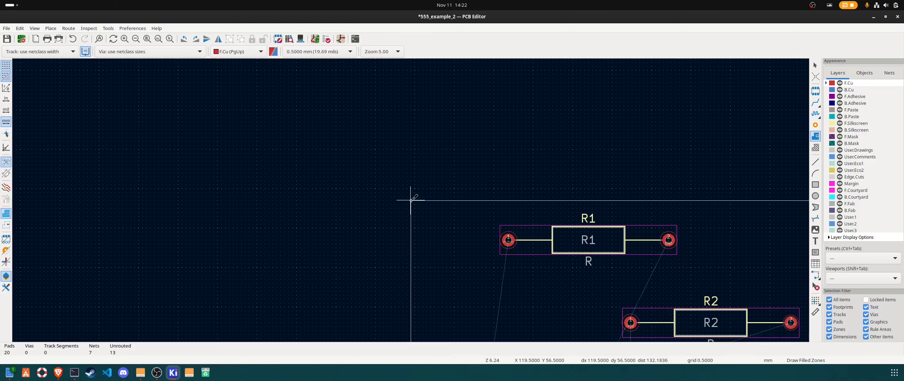
{"action": "scroll", "coordinate": [411, 198], "scroll_direction": "down", "scroll_amount": 2}
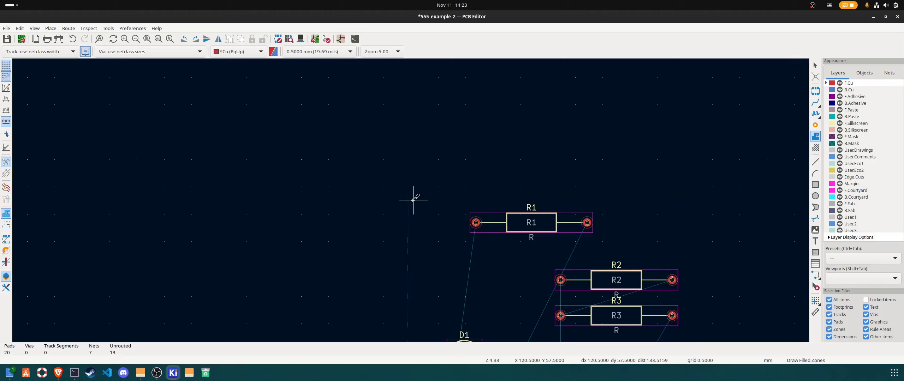
{"action": "left_click", "coordinate": [413, 200]}
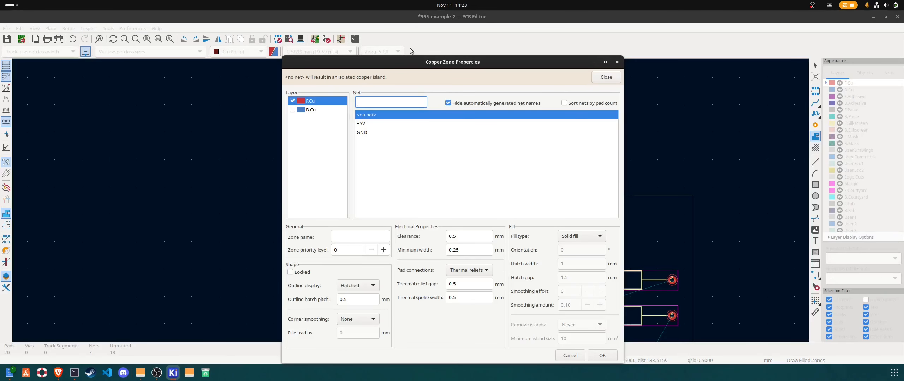
{"action": "left_click", "coordinate": [291, 109]}
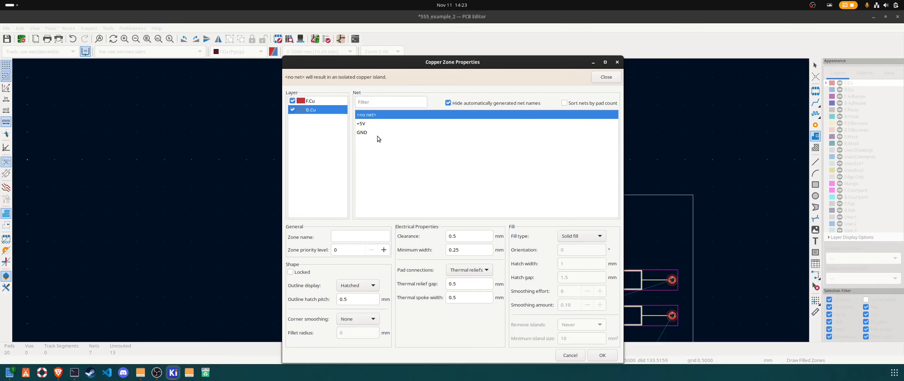
{"action": "left_click", "coordinate": [364, 134]}
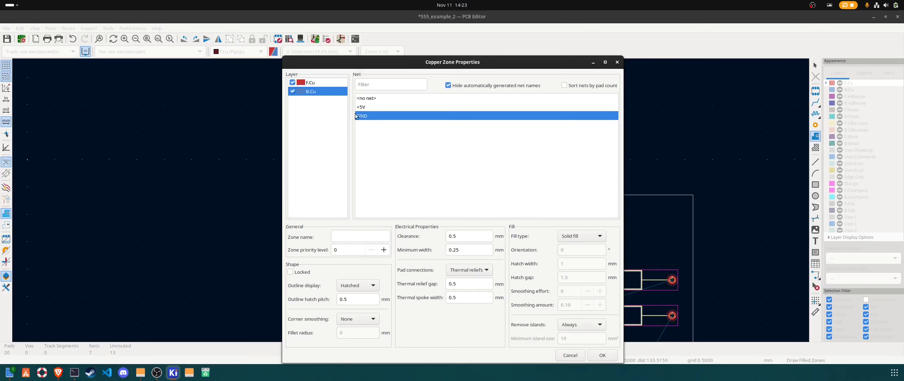
{"action": "left_click", "coordinate": [603, 357]}
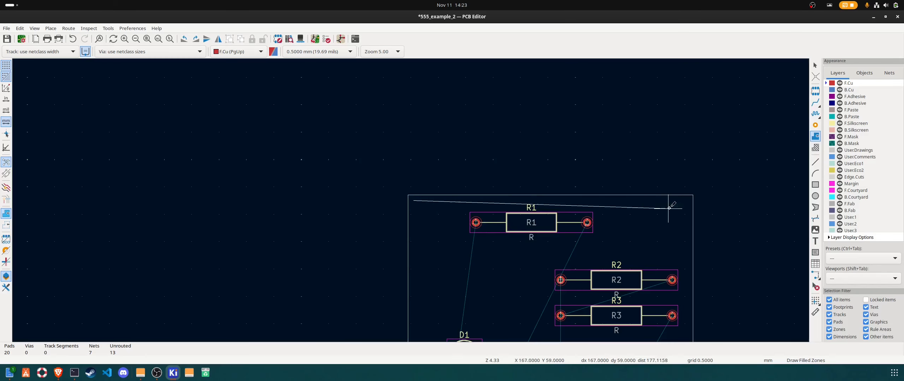
Trace the GND zone's boundary just inside the remaining three corners of the board and close its outline
{"action": "left_click", "coordinate": [687, 200]}
{"action": "scroll", "coordinate": [684, 311], "scroll_direction": "down", "scroll_amount": 3}
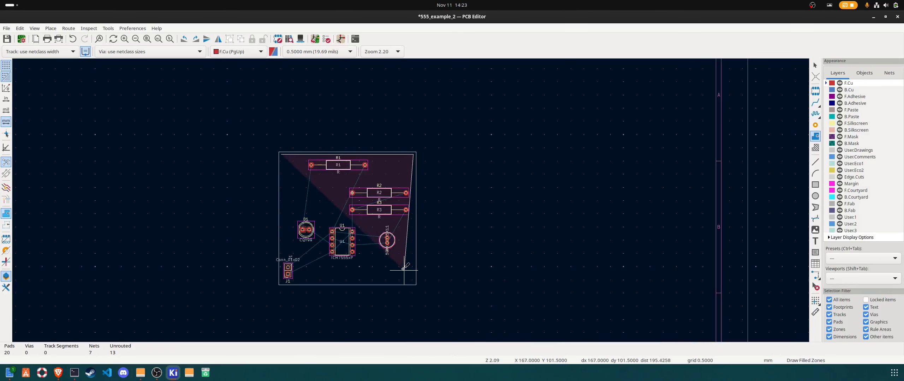
{"action": "scroll", "coordinate": [403, 269], "scroll_direction": "up", "scroll_amount": 3}
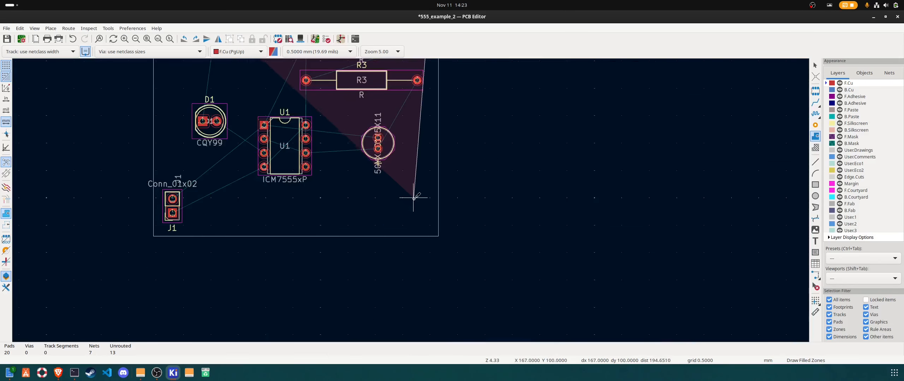
{"action": "left_click", "coordinate": [432, 228]}
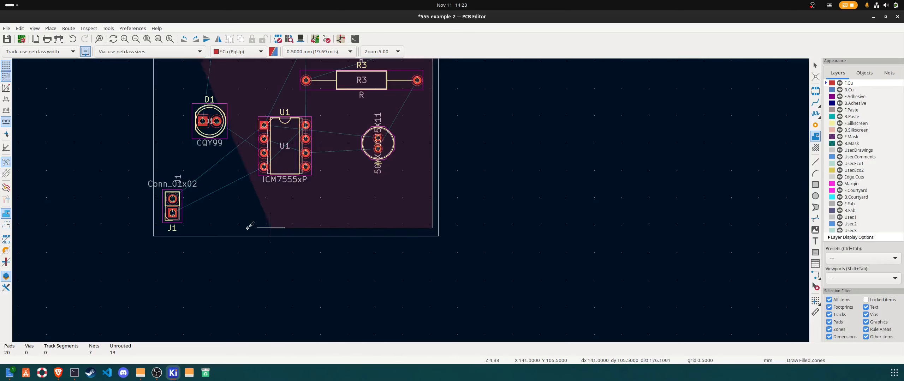
{"action": "right_click", "coordinate": [159, 229]}
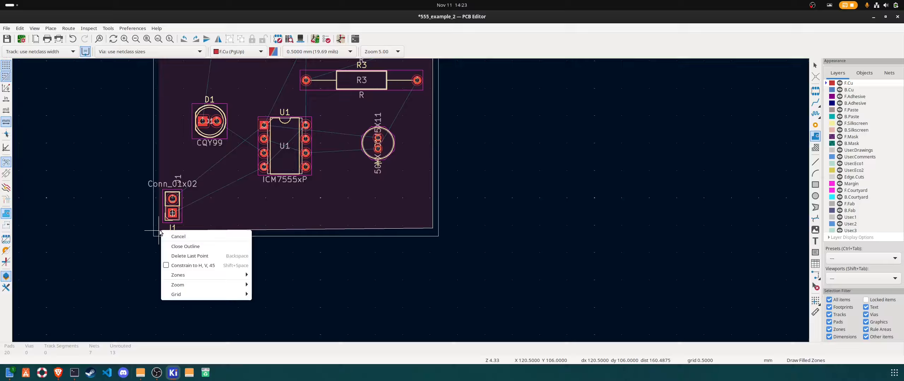
{"action": "left_click", "coordinate": [180, 243]}
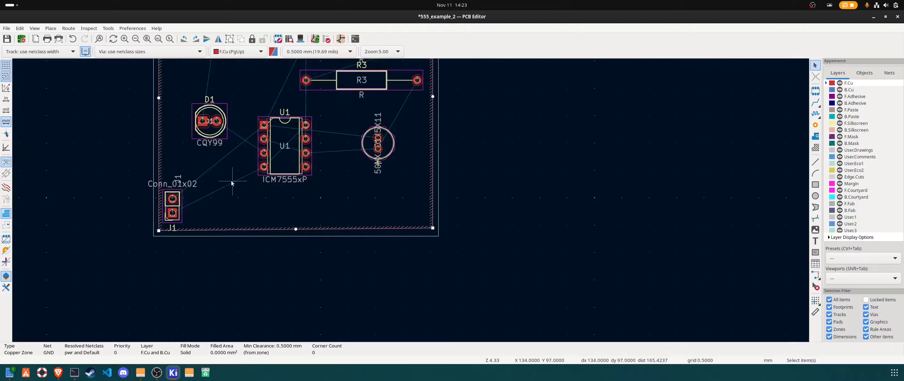
Fill all copper zones on the board
{"action": "scroll", "coordinate": [232, 182], "scroll_direction": "down", "scroll_amount": 4}
{"action": "scroll", "coordinate": [411, 203], "scroll_direction": "up", "scroll_amount": 1}
{"action": "scroll", "coordinate": [411, 203], "scroll_direction": "up", "scroll_amount": 1}
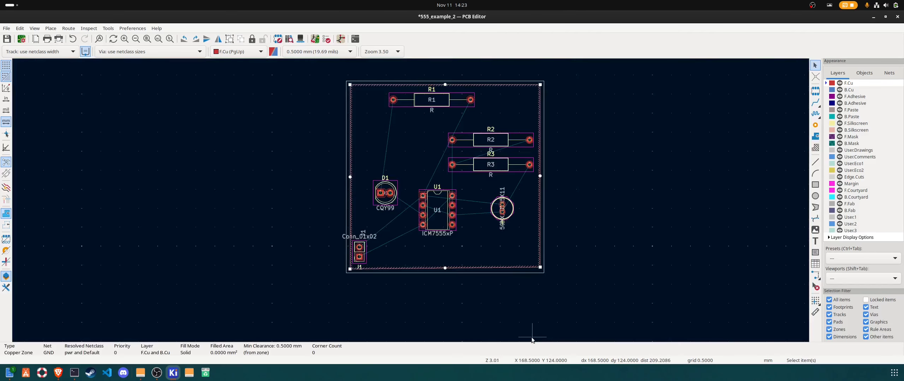
{"action": "key", "text": "b"}
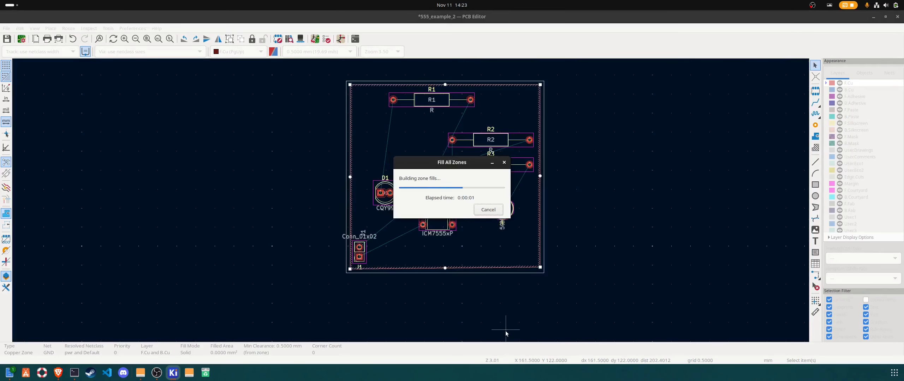
{"action": "scroll", "coordinate": [487, 192], "scroll_direction": "up", "scroll_amount": 3}
{"action": "scroll", "coordinate": [410, 200], "scroll_direction": "down", "scroll_amount": 5}
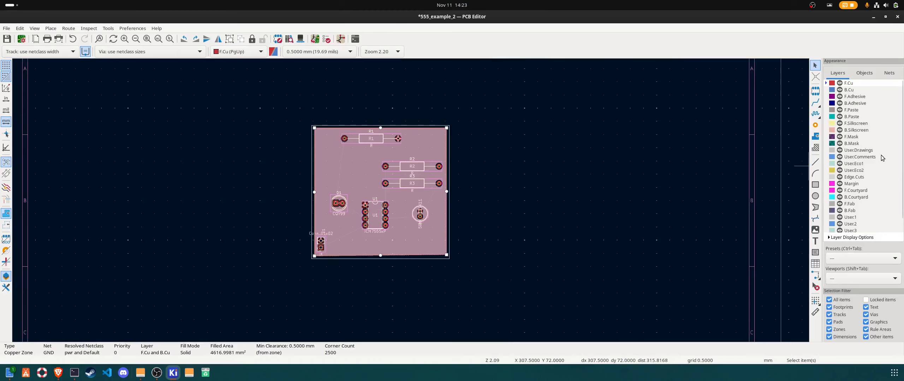
Examine the GND fill on B.Cu and F.Cu, including its thermal relief connections at R1's pad 2 and at J1
{"action": "left_click", "coordinate": [853, 91]}
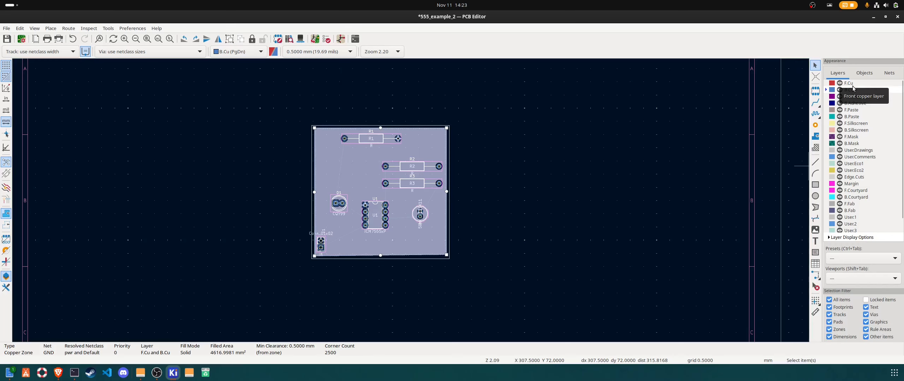
{"action": "left_click", "coordinate": [852, 84]}
{"action": "scroll", "coordinate": [413, 141], "scroll_direction": "up", "scroll_amount": 3}
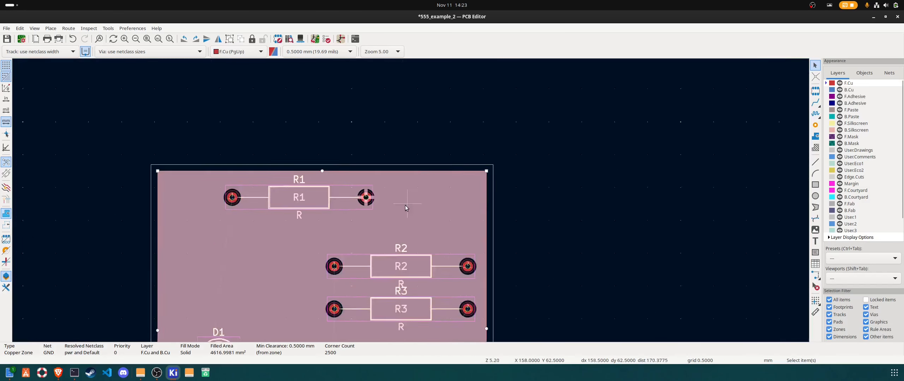
{"action": "scroll", "coordinate": [405, 206], "scroll_direction": "up", "scroll_amount": 5}
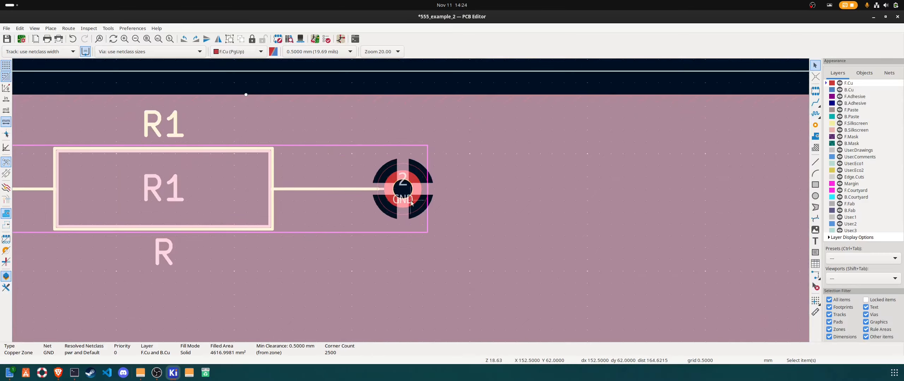
{"action": "scroll", "coordinate": [412, 203], "scroll_direction": "down", "scroll_amount": 8}
{"action": "scroll", "coordinate": [461, 291], "scroll_direction": "up", "scroll_amount": 5}
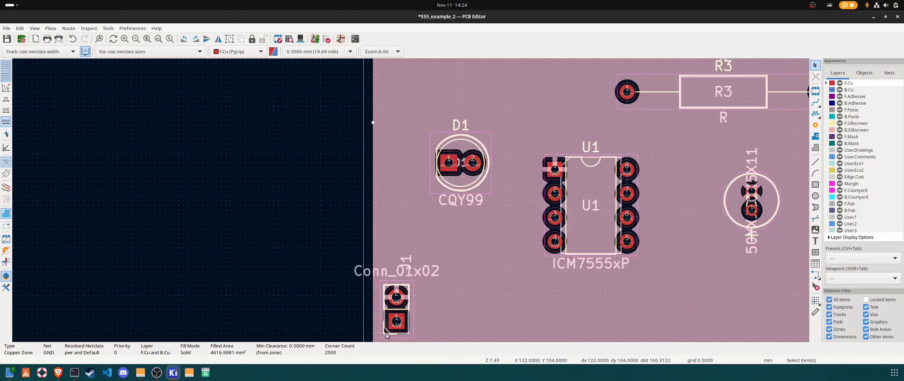
{"action": "scroll", "coordinate": [386, 335], "scroll_direction": "down", "scroll_amount": 4}
{"action": "scroll", "coordinate": [410, 200], "scroll_direction": "up", "scroll_amount": 3}
{"action": "scroll", "coordinate": [410, 200], "scroll_direction": "down", "scroll_amount": 3}
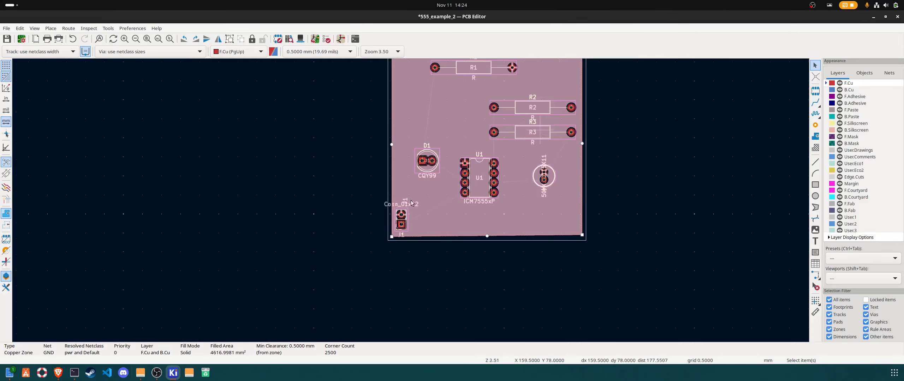
{"action": "scroll", "coordinate": [411, 203], "scroll_direction": "down", "scroll_amount": 3}
{"action": "scroll", "coordinate": [411, 203], "scroll_direction": "up", "scroll_amount": 8}
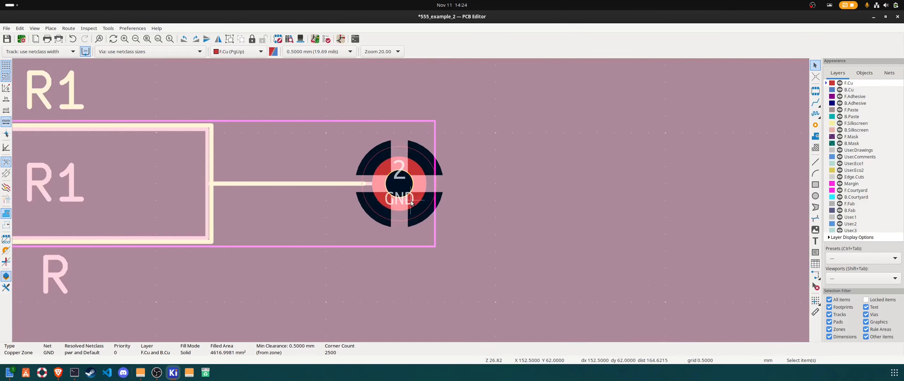
{"action": "scroll", "coordinate": [410, 201], "scroll_direction": "down", "scroll_amount": 4}
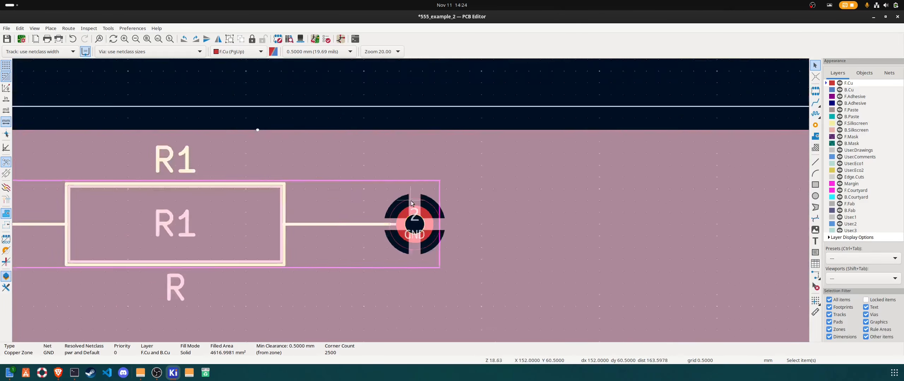
{"action": "scroll", "coordinate": [421, 206], "scroll_direction": "down", "scroll_amount": 3}
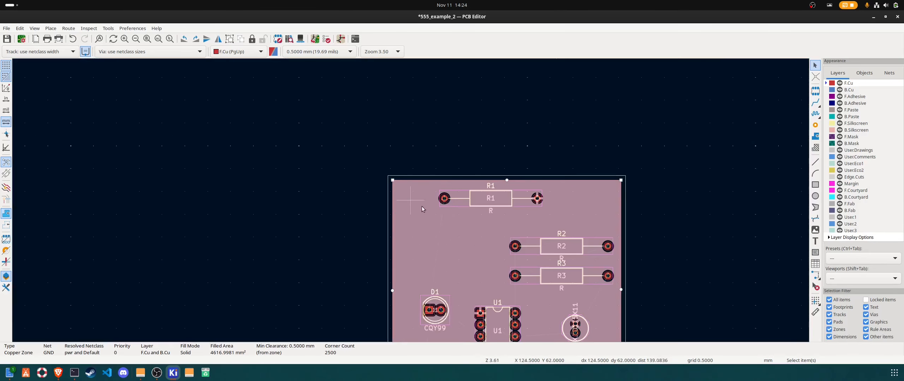
{"action": "scroll", "coordinate": [398, 189], "scroll_direction": "down", "scroll_amount": 3}
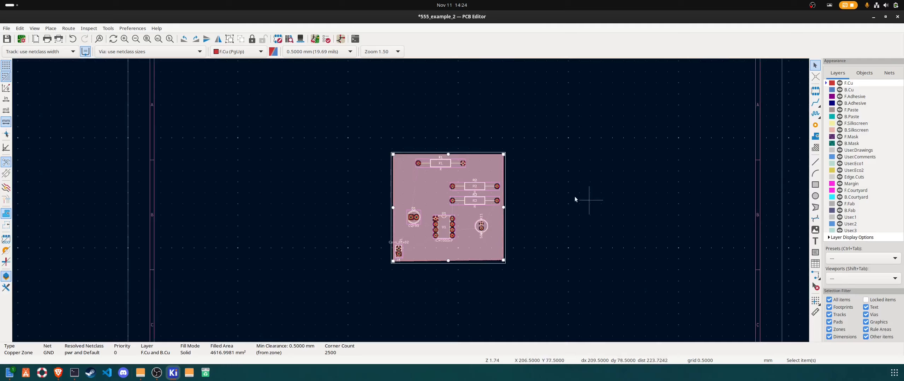
{"action": "scroll", "coordinate": [469, 163], "scroll_direction": "up", "scroll_amount": 5}
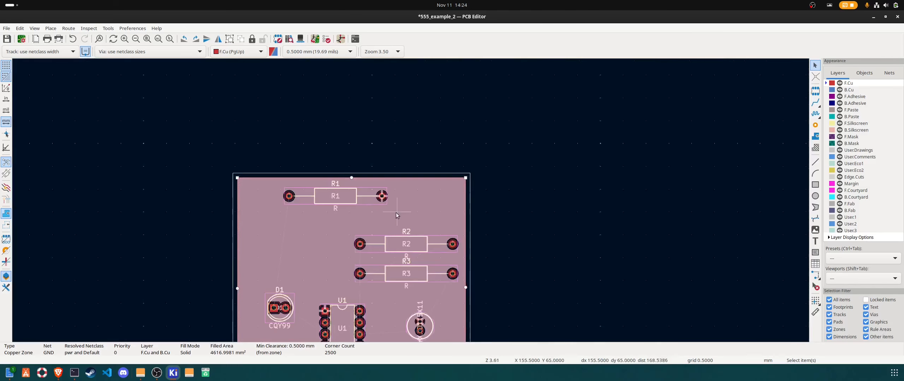
{"action": "scroll", "coordinate": [391, 187], "scroll_direction": "up", "scroll_amount": 4}
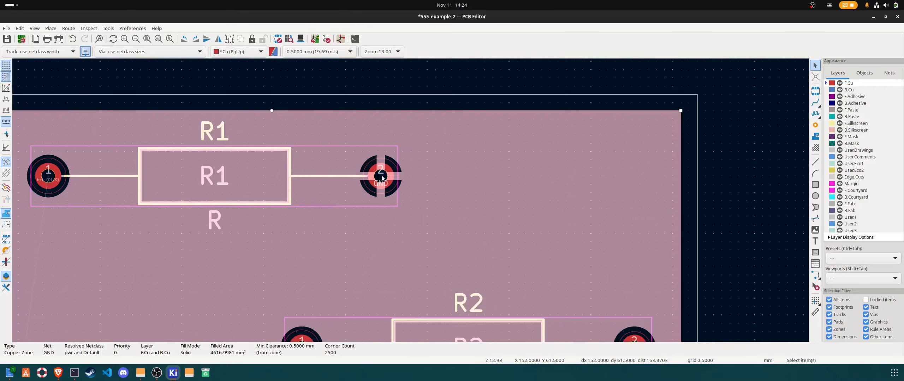
{"action": "scroll", "coordinate": [383, 177], "scroll_direction": "up", "scroll_amount": 3}
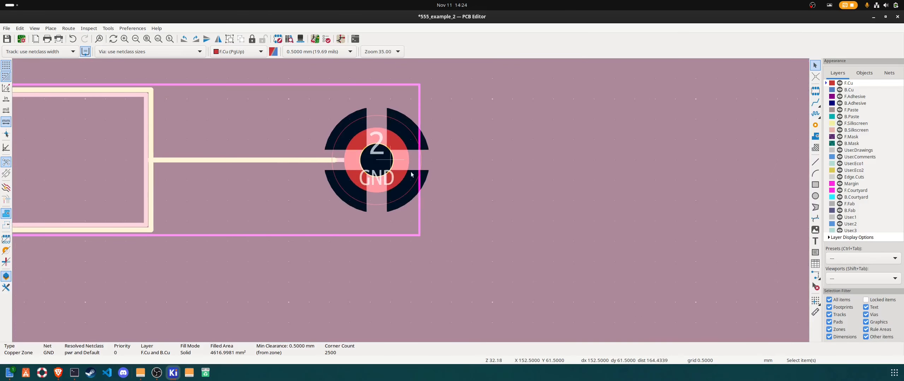
Examine how the GND fill connects to or clears the pads of U1 and capacitor C1
{"action": "scroll", "coordinate": [422, 226], "scroll_direction": "down", "scroll_amount": 3}
{"action": "scroll", "coordinate": [447, 281], "scroll_direction": "down", "scroll_amount": 3}
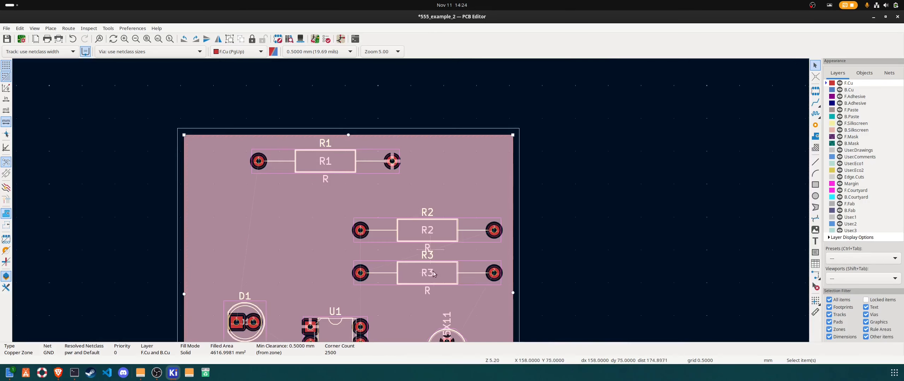
{"action": "scroll", "coordinate": [421, 227], "scroll_direction": "down", "scroll_amount": 2}
{"action": "scroll", "coordinate": [409, 201], "scroll_direction": "up", "scroll_amount": 5}
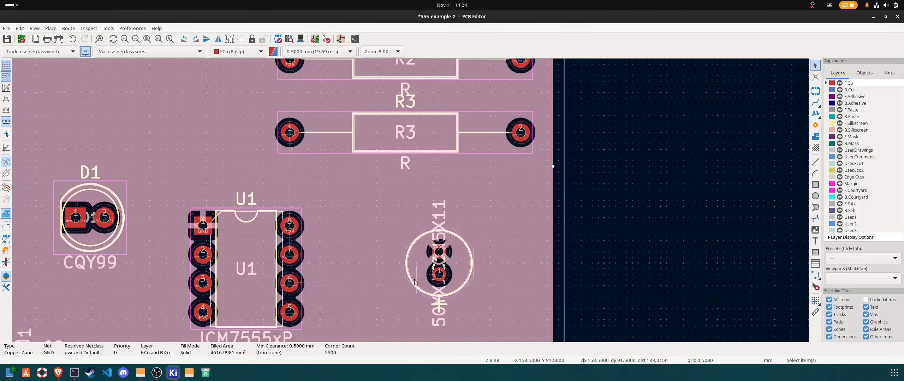
{"action": "scroll", "coordinate": [437, 158], "scroll_direction": "down", "scroll_amount": 3}
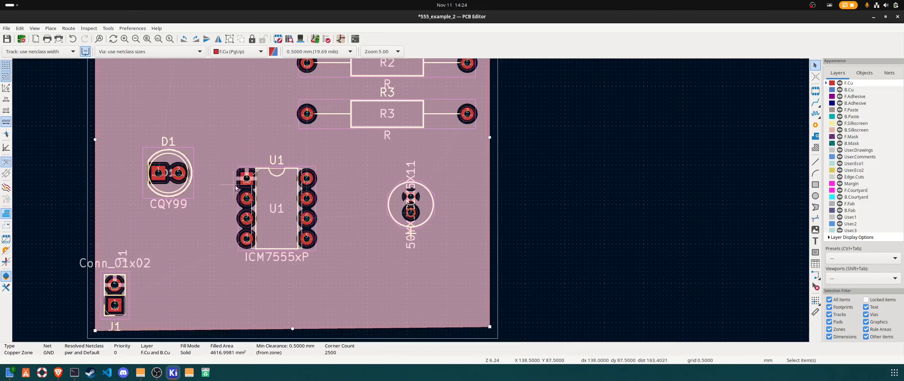
{"action": "scroll", "coordinate": [436, 199], "scroll_direction": "up", "scroll_amount": 4}
{"action": "scroll", "coordinate": [411, 201], "scroll_direction": "down", "scroll_amount": 4}
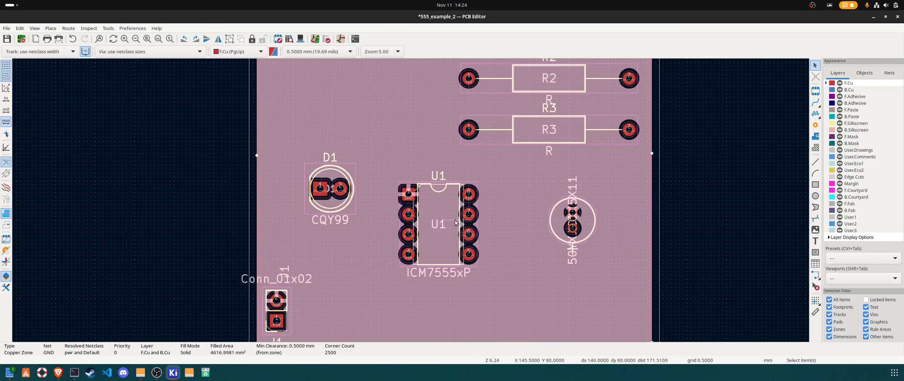
{"action": "scroll", "coordinate": [412, 201], "scroll_direction": "up", "scroll_amount": 3}
{"action": "scroll", "coordinate": [411, 203], "scroll_direction": "down", "scroll_amount": 4}
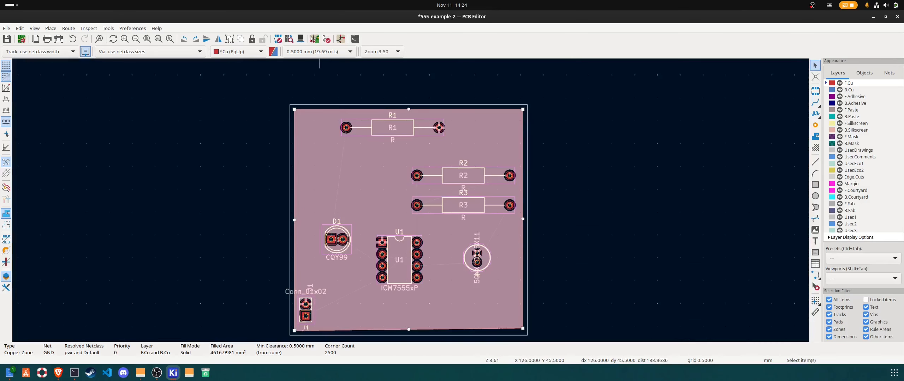
Compare the GND fill on the B.Cu and F.Cu layers, then refill all copper zones
{"action": "left_click", "coordinate": [874, 89]}
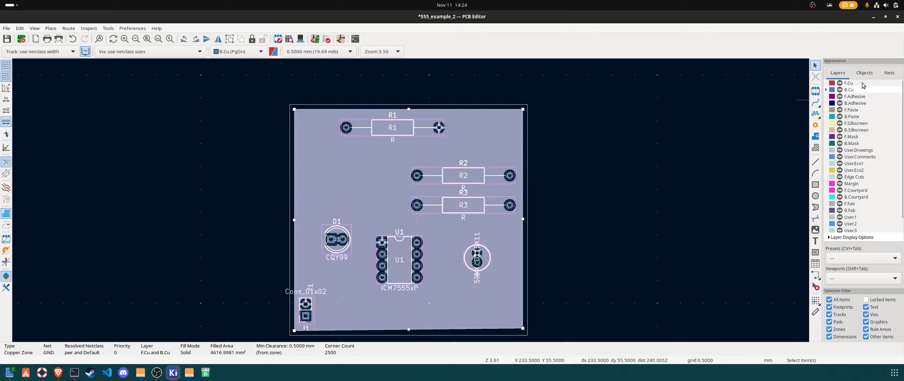
{"action": "left_click", "coordinate": [862, 84]}
{"action": "left_click", "coordinate": [858, 89]}
{"action": "left_click", "coordinate": [853, 84]}
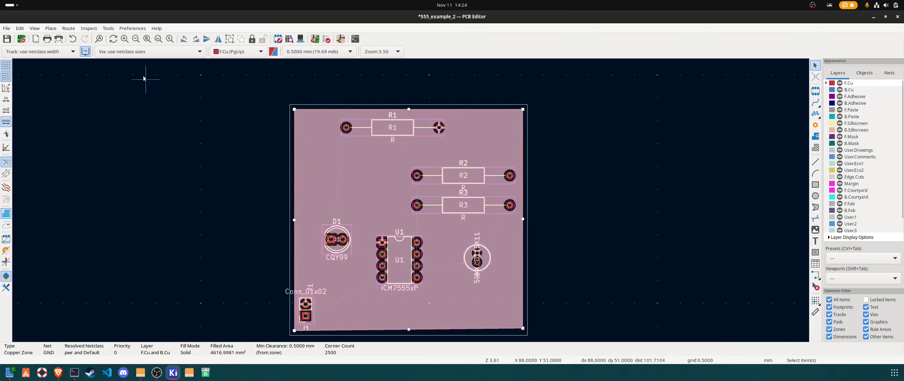
{"action": "left_click", "coordinate": [20, 28]}
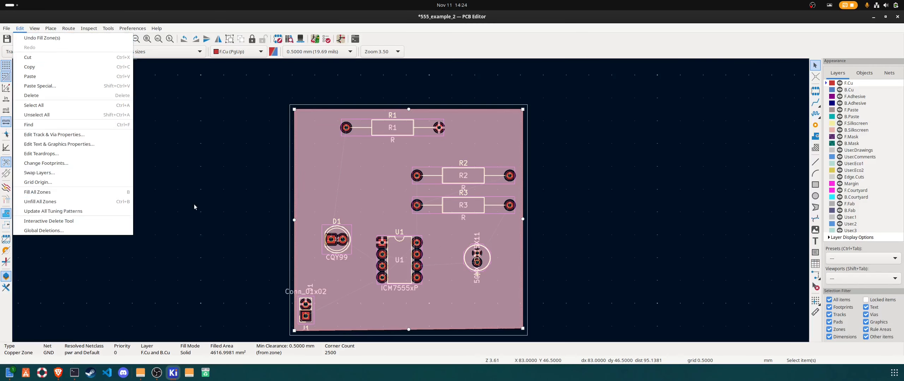
{"action": "left_click", "coordinate": [57, 192]}
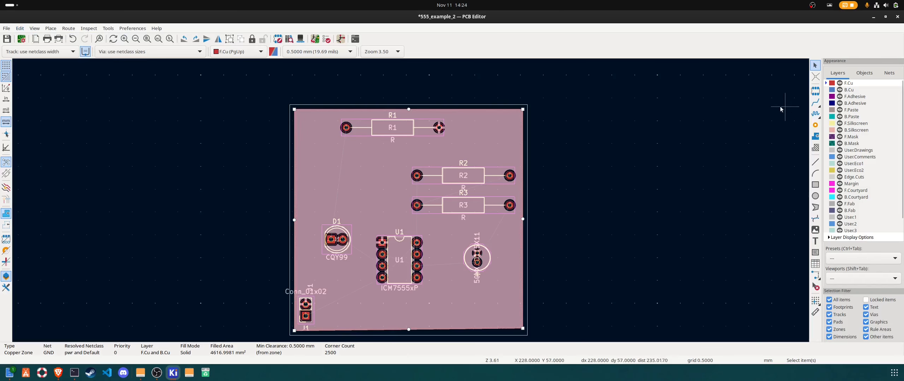
Try routing a 1.270 mm wide track on F.Cu from D1's cathode pad towards R1
{"action": "left_click", "coordinate": [815, 103]}
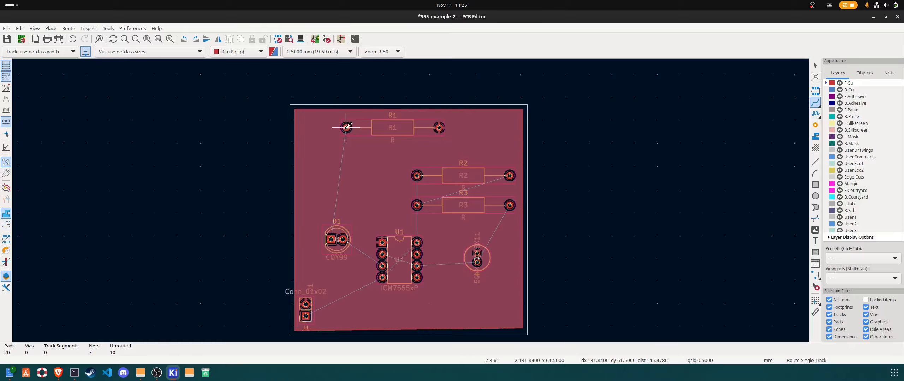
{"action": "left_click", "coordinate": [55, 53]}
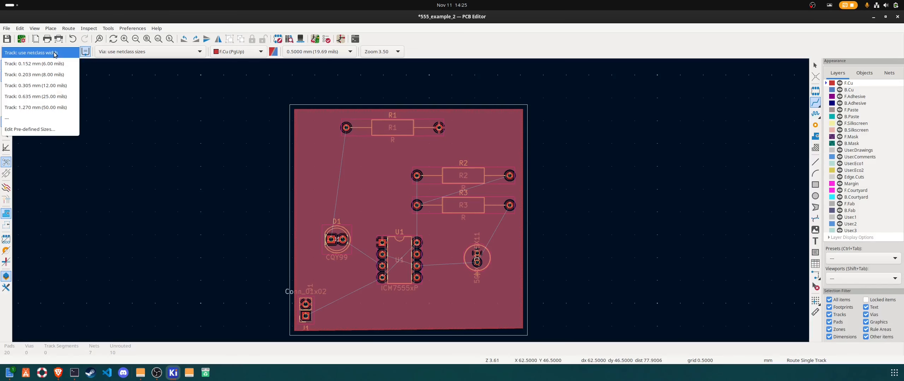
{"action": "left_click", "coordinate": [39, 107]}
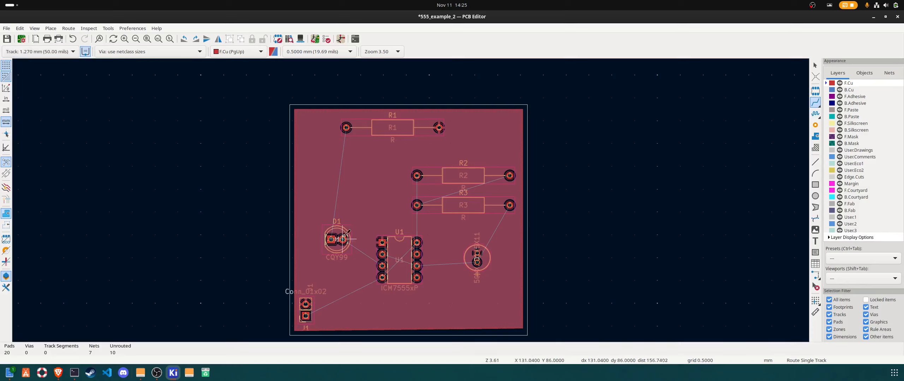
{"action": "left_click", "coordinate": [332, 239]}
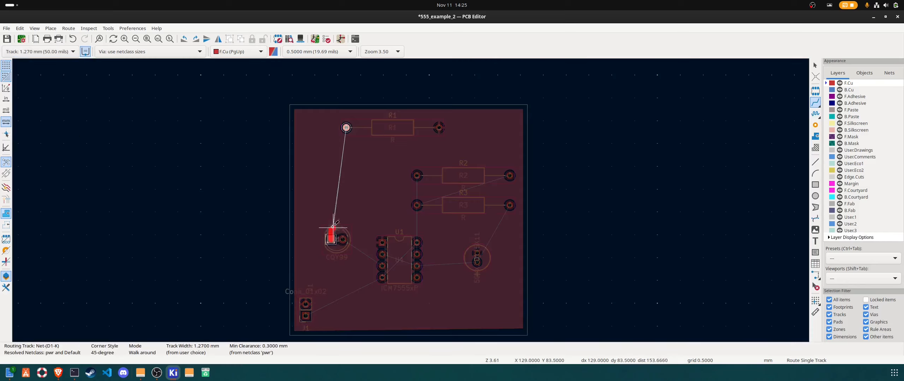
{"action": "right_click", "coordinate": [334, 182]}
{"action": "left_click", "coordinate": [340, 186]}
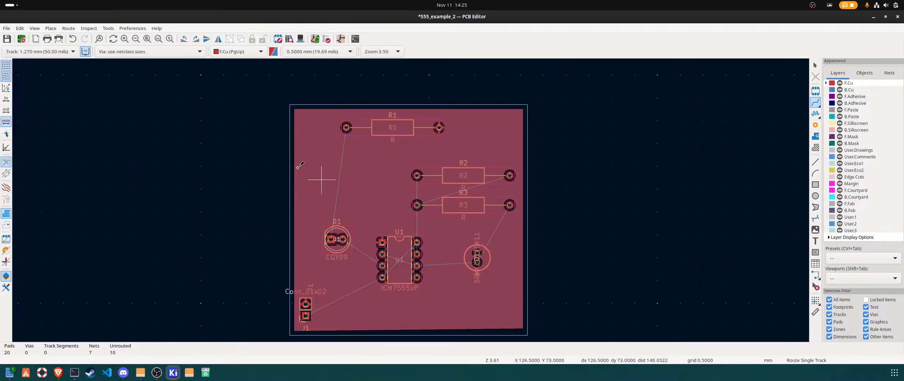
Try the track from D1's cathode pad towards R1 at a width of 0.152 mm
{"action": "left_click", "coordinate": [37, 51]}
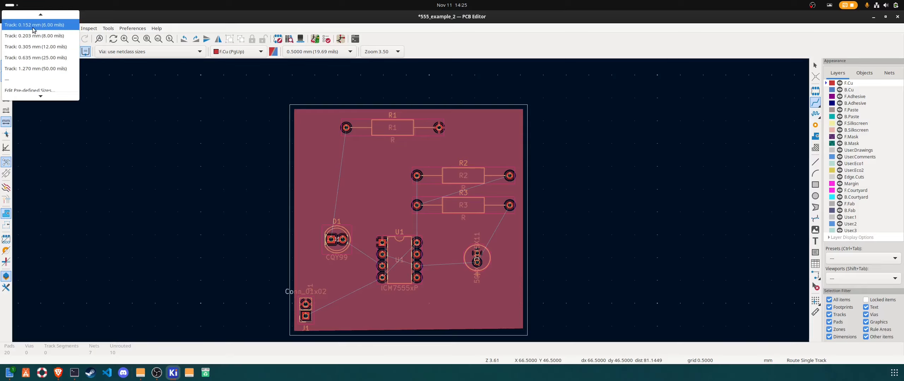
{"action": "left_click", "coordinate": [36, 20]}
{"action": "left_click", "coordinate": [331, 240]}
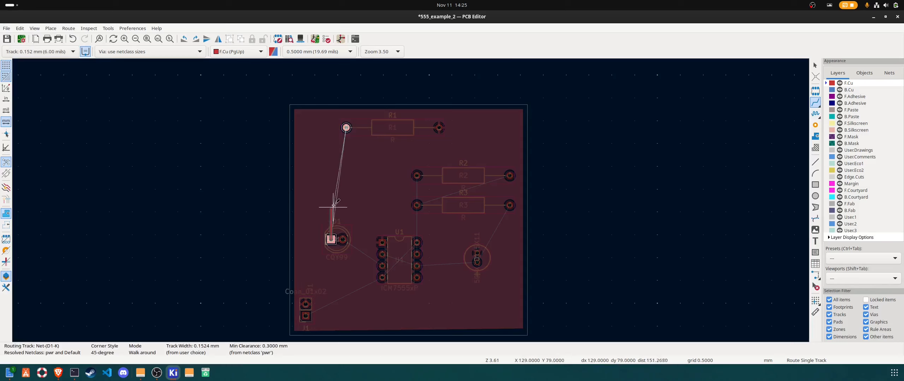
{"action": "right_click", "coordinate": [330, 155]}
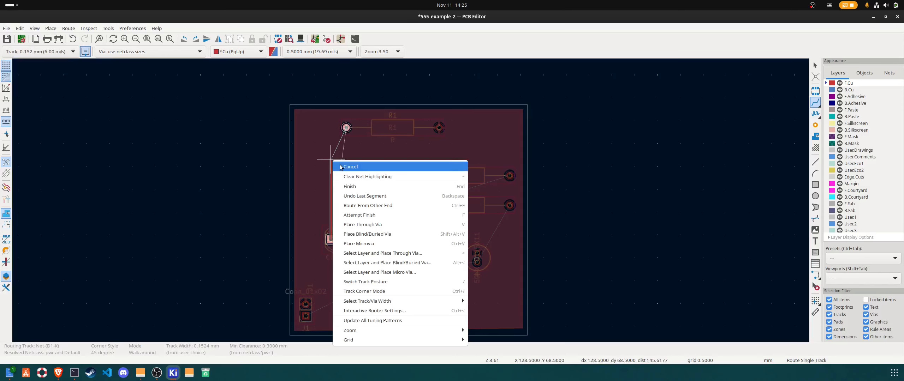
{"action": "left_click", "coordinate": [341, 165]}
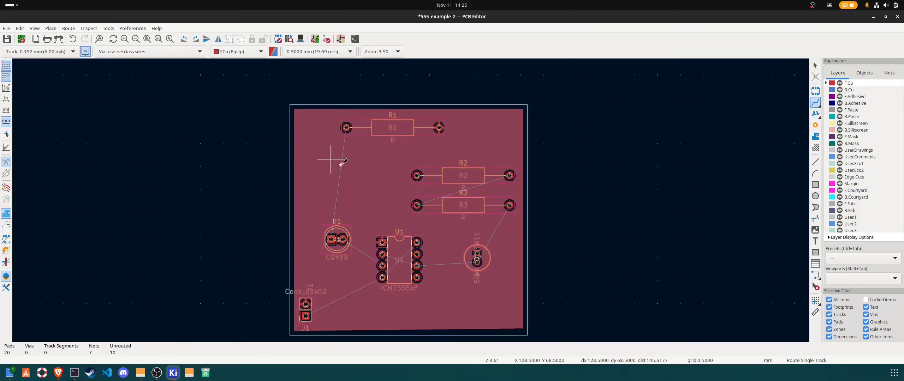
Return the track width to the netclass width and route the +5V track on F.Cu from U1's pad 4 to J1's pad 1
{"action": "left_click", "coordinate": [159, 55]}
{"action": "left_click", "coordinate": [112, 56]}
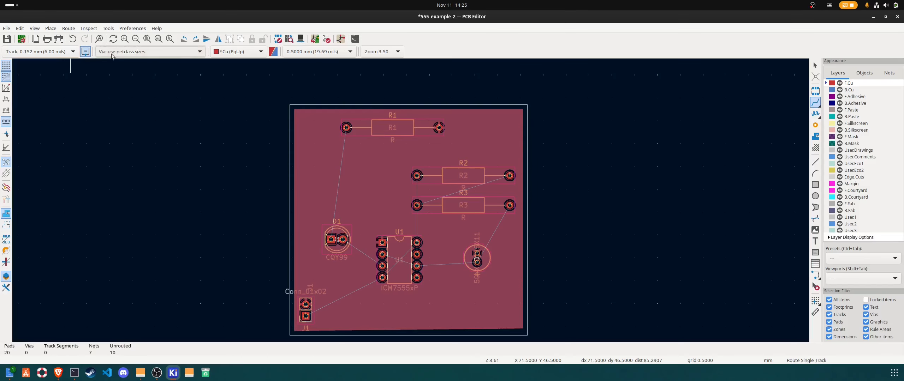
{"action": "left_click", "coordinate": [70, 53]}
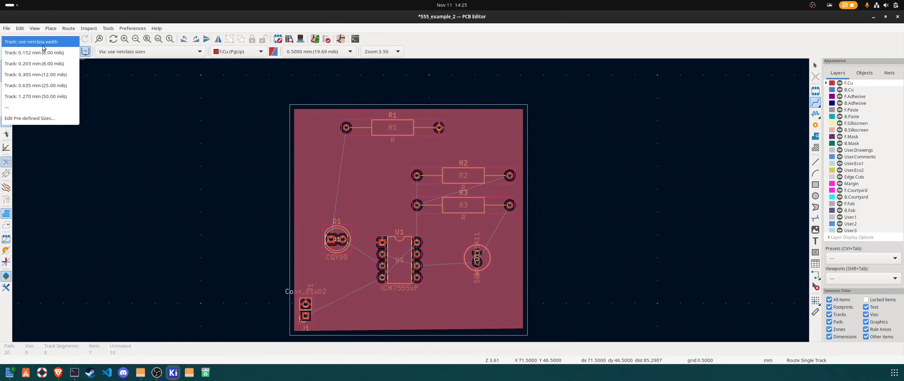
{"action": "left_click", "coordinate": [43, 43]}
{"action": "scroll", "coordinate": [328, 310], "scroll_direction": "down", "scroll_amount": 2}
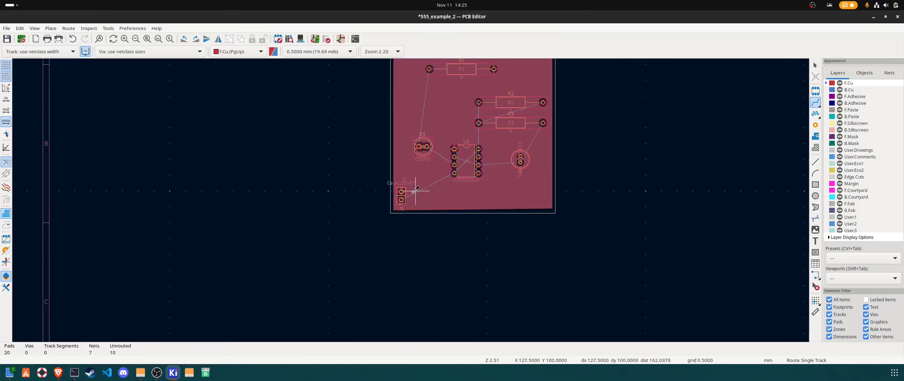
{"action": "scroll", "coordinate": [413, 192], "scroll_direction": "up", "scroll_amount": 3}
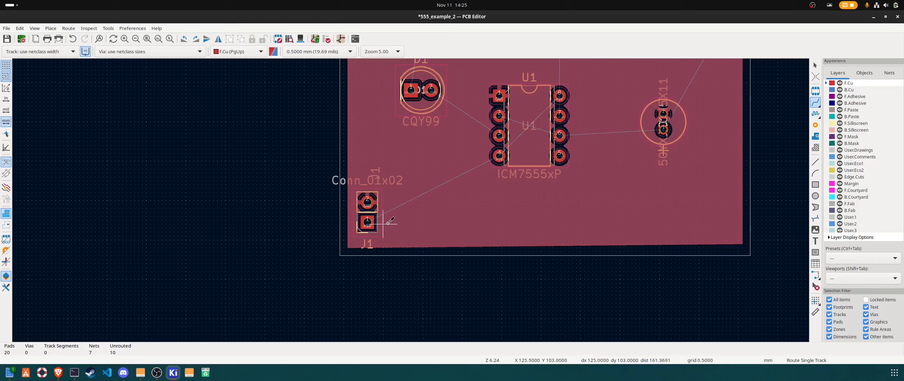
{"action": "left_click", "coordinate": [499, 156]}
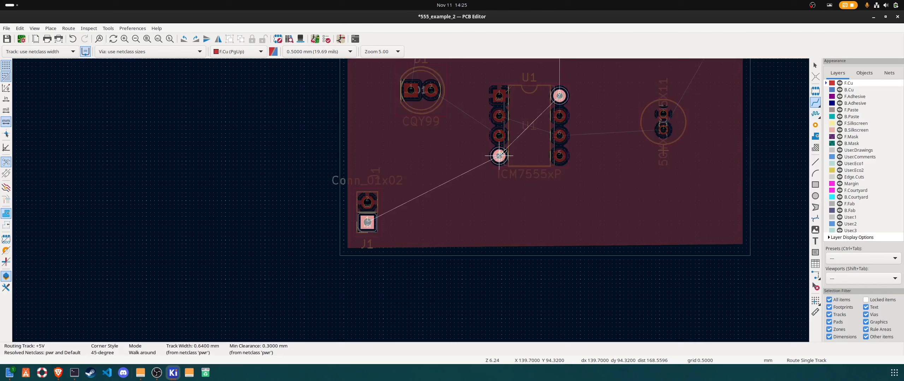
{"action": "left_click", "coordinate": [367, 223]}
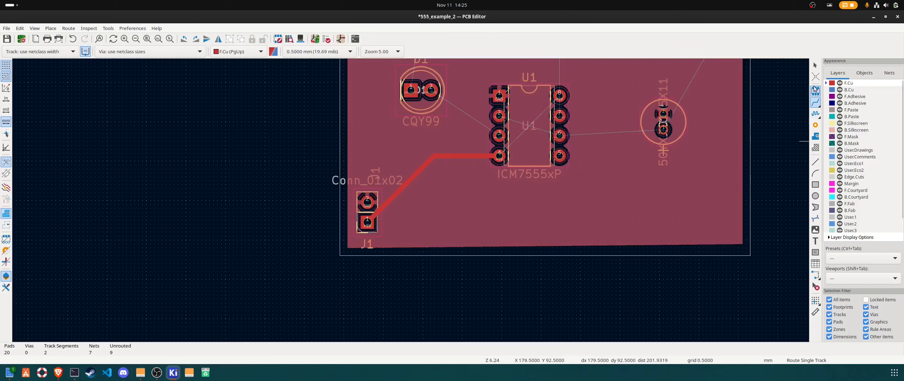
Reshape the +5V track so it leaves J1's pad 1 horizontally and reaches U1's pad 4 from below
{"action": "left_click", "coordinate": [813, 67]}
{"action": "left_click", "coordinate": [418, 172]}
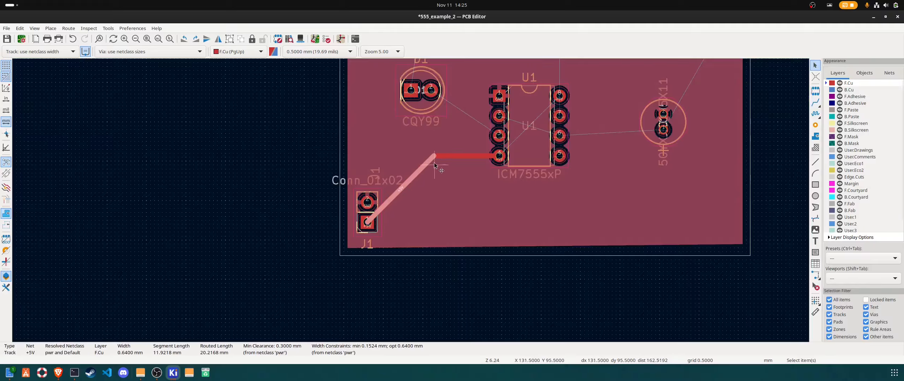
{"action": "left_click", "coordinate": [449, 157]}
{"action": "left_click_drag", "start_coordinate": [450, 157], "coordinate": [498, 156]}
{"action": "left_click", "coordinate": [414, 176]}
{"action": "left_click_drag", "start_coordinate": [417, 176], "coordinate": [456, 229]}
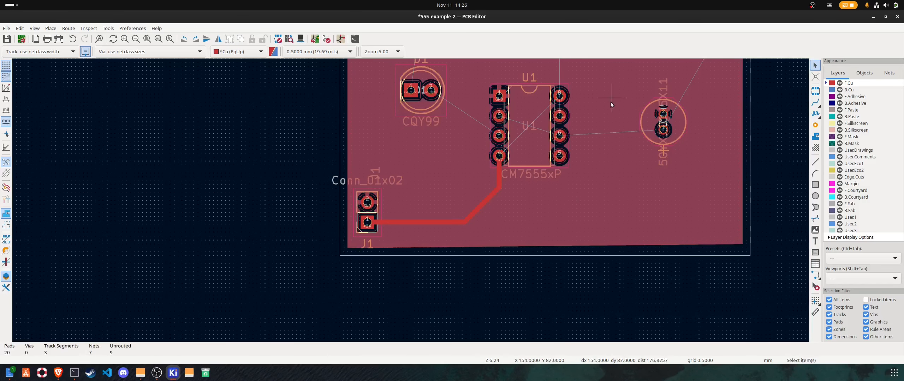
Route the +5V track diagonally under U1 from pad 4 to pad 8
{"action": "middle_click_drag", "start_coordinate": [612, 105], "coordinate": [387, 200]}
{"action": "left_click", "coordinate": [815, 102]}
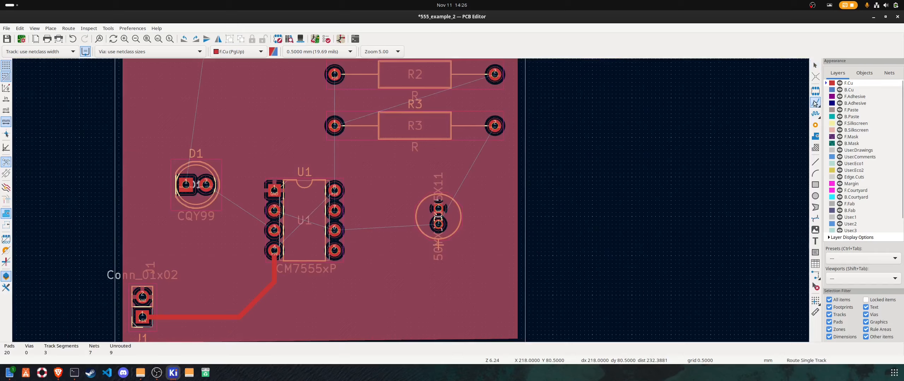
{"action": "left_click", "coordinate": [280, 248]}
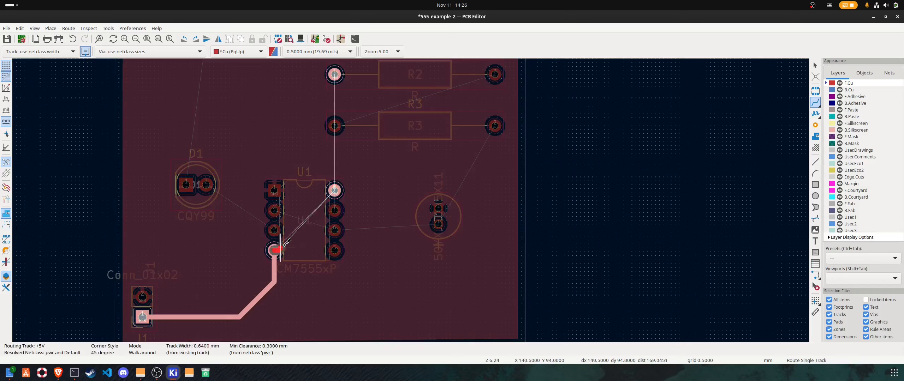
{"action": "left_click", "coordinate": [334, 189]}
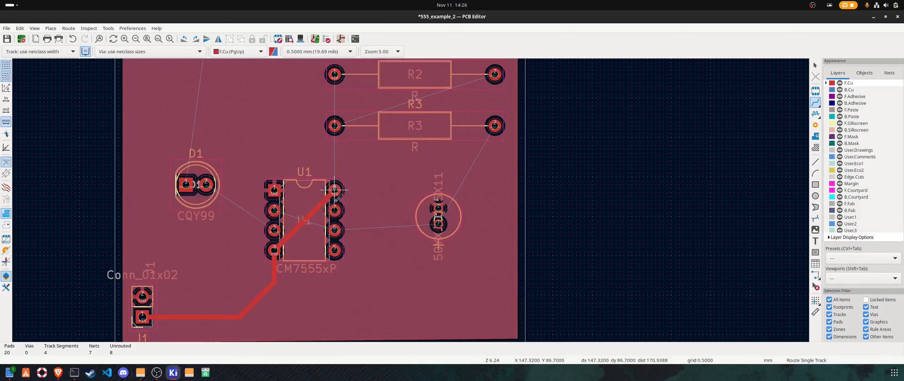
Route the THR net on F.Cu from U1's pad 6 through C1's lower pad to R3's right pad, and save the board
{"action": "left_click", "coordinate": [334, 230]}
{"action": "left_click", "coordinate": [438, 224]}
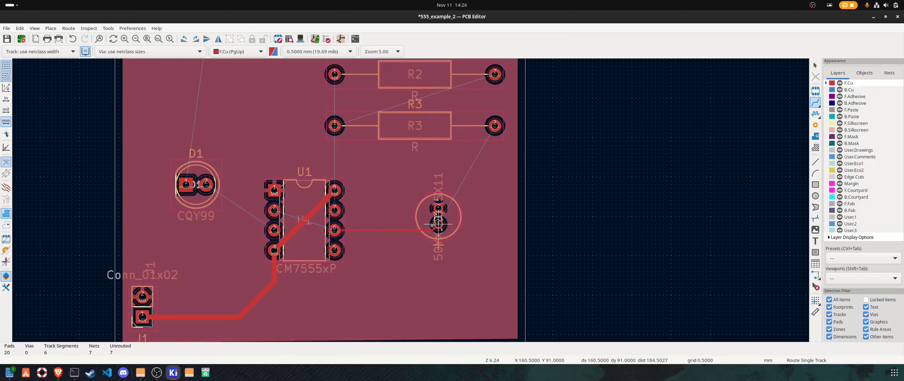
{"action": "left_click", "coordinate": [438, 224]}
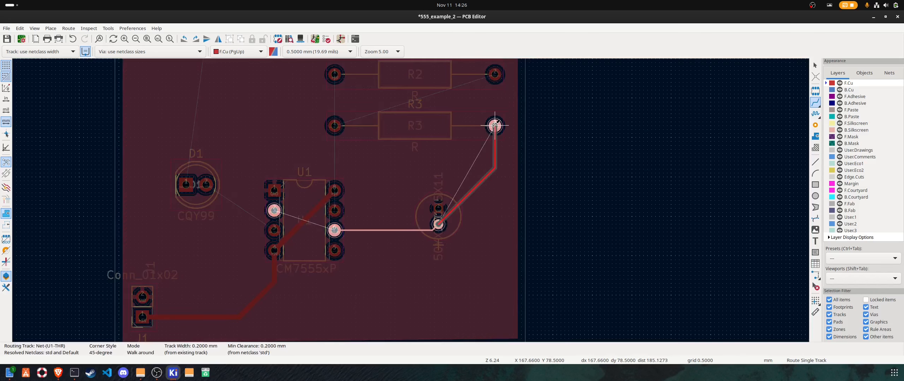
{"action": "left_click", "coordinate": [495, 126]}
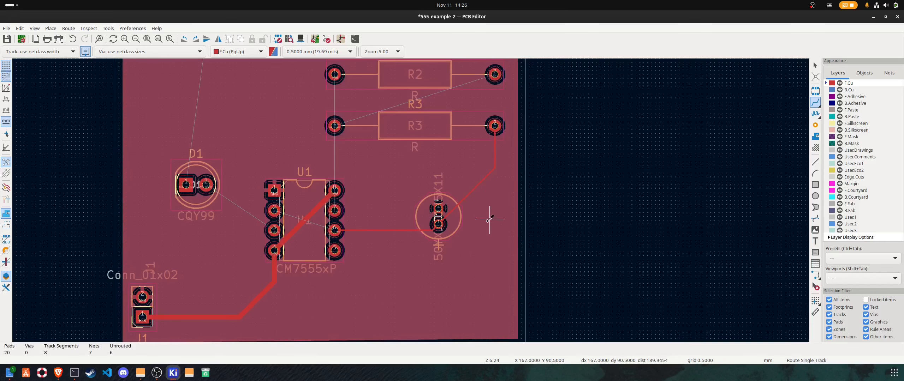
{"action": "right_click", "coordinate": [489, 220]}
{"action": "left_click", "coordinate": [530, 22]}
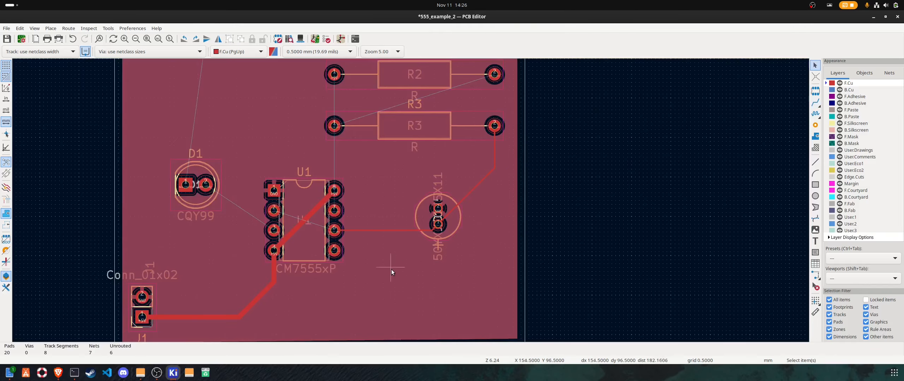
{"action": "left_click", "coordinate": [7, 39]}
Arrange the PCB Editor and the Schematic Editor side by side and select capacitor C1 on the board
{"action": "left_click", "coordinate": [873, 18]}
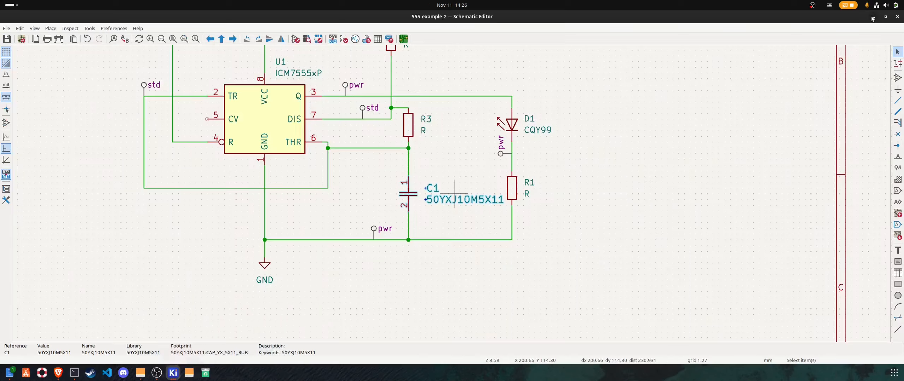
{"action": "scroll", "coordinate": [566, 130], "scroll_direction": "down", "scroll_amount": 2}
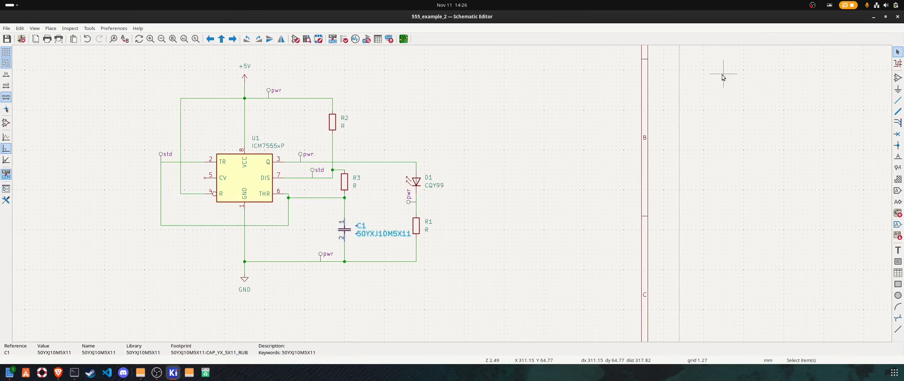
{"action": "left_click", "coordinate": [173, 373]}
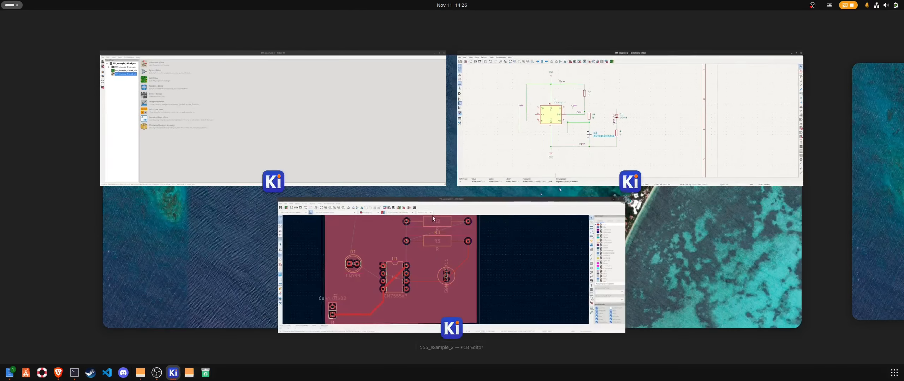
{"action": "left_click", "coordinate": [520, 253]}
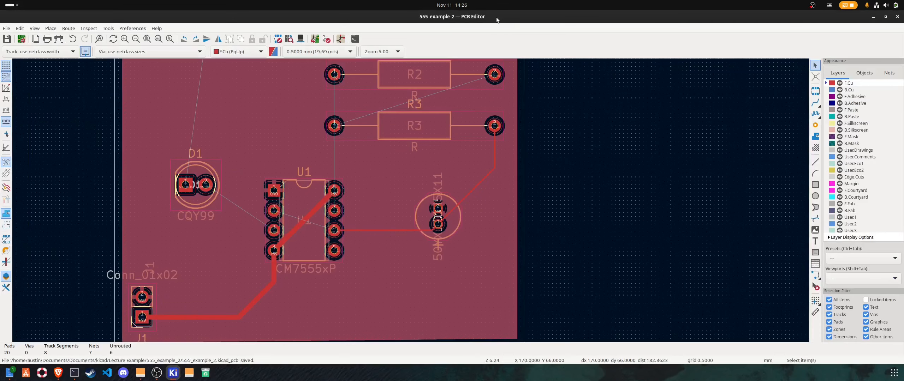
{"action": "left_click_drag", "start_coordinate": [496, 20], "coordinate": [0, 185]}
{"action": "left_click", "coordinate": [614, 66]}
{"action": "left_click", "coordinate": [580, 20]}
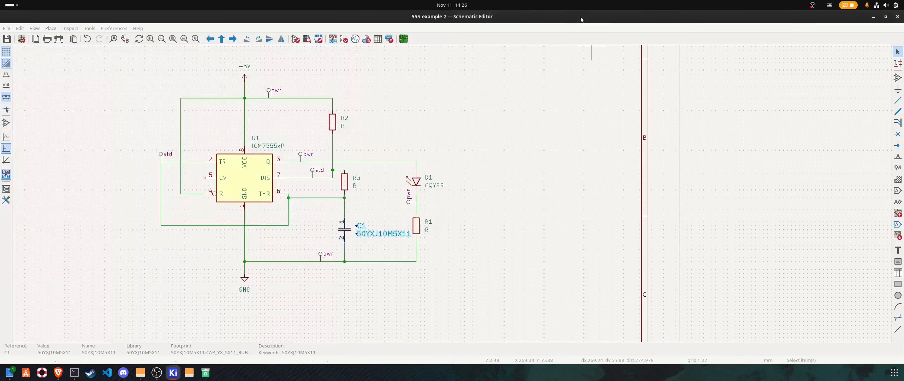
{"action": "left_click_drag", "start_coordinate": [581, 17], "coordinate": [895, 127]}
{"action": "left_click", "coordinate": [680, 193]}
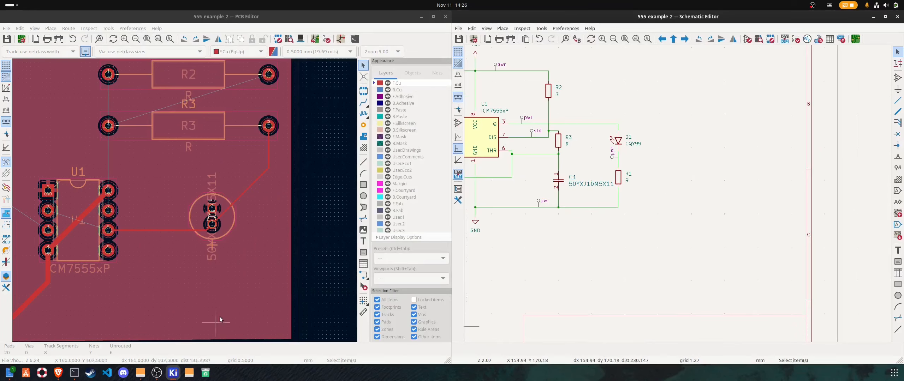
{"action": "left_click", "coordinate": [231, 225]}
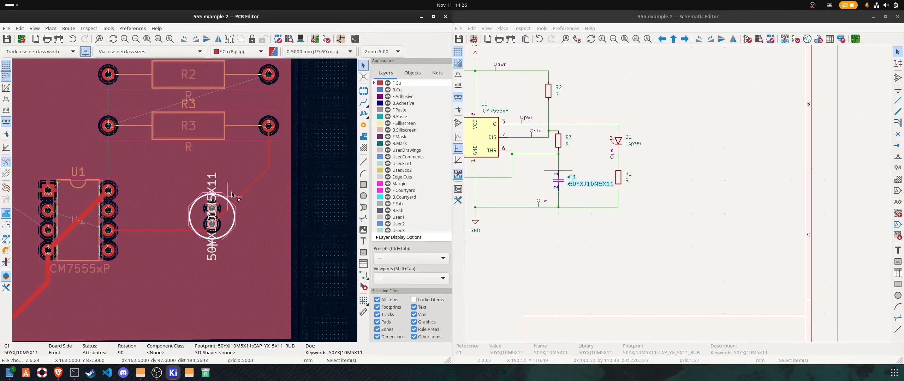
Select the diagonal THR track segment between C1 and R3 on the board to check its net class against the schematic
{"action": "left_click", "coordinate": [236, 199]}
{"action": "left_click", "coordinate": [241, 196]}
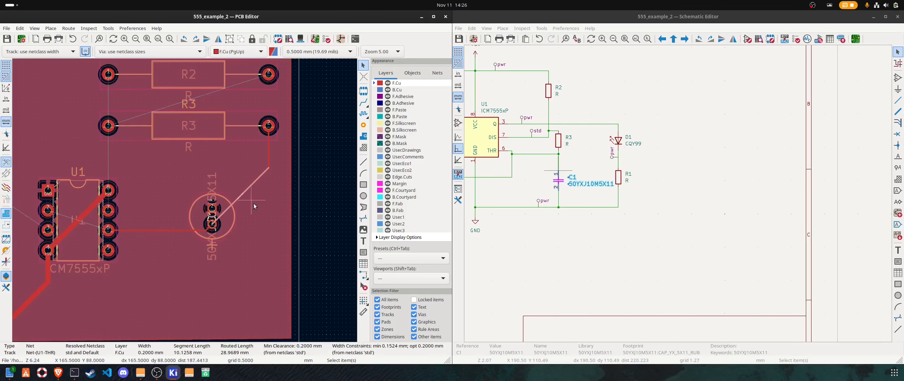
{"action": "scroll", "coordinate": [567, 159], "scroll_direction": "down", "scroll_amount": 2}
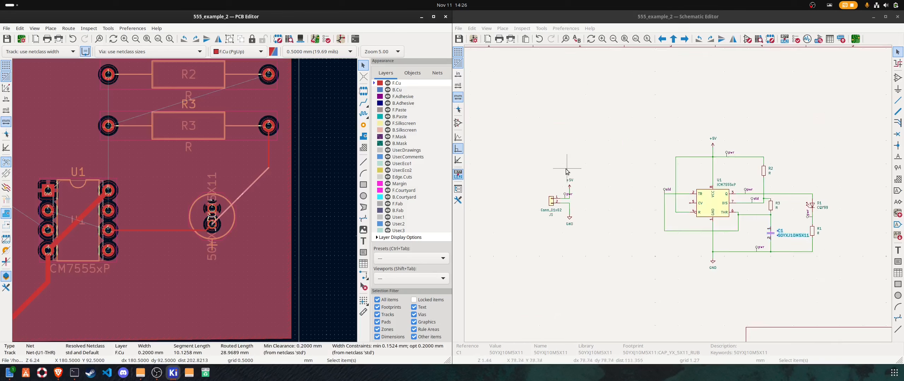
{"action": "scroll", "coordinate": [741, 211], "scroll_direction": "up", "scroll_amount": 2}
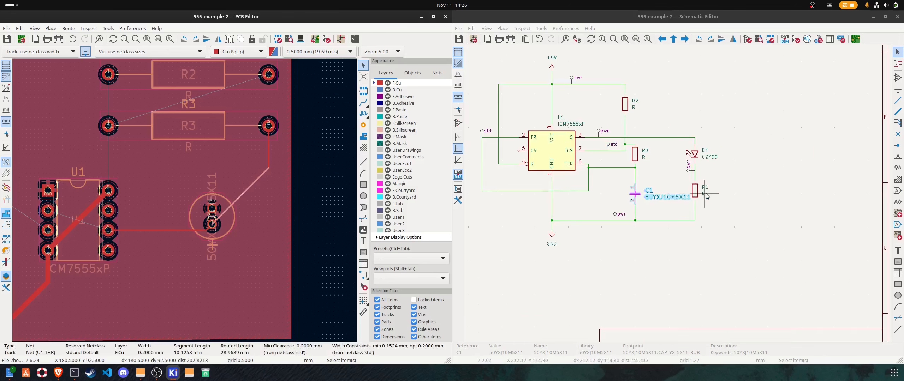
Change the net class directive on the wire at U1's TR pin in the schematic from std to med
{"action": "double_click", "coordinate": [486, 132]}
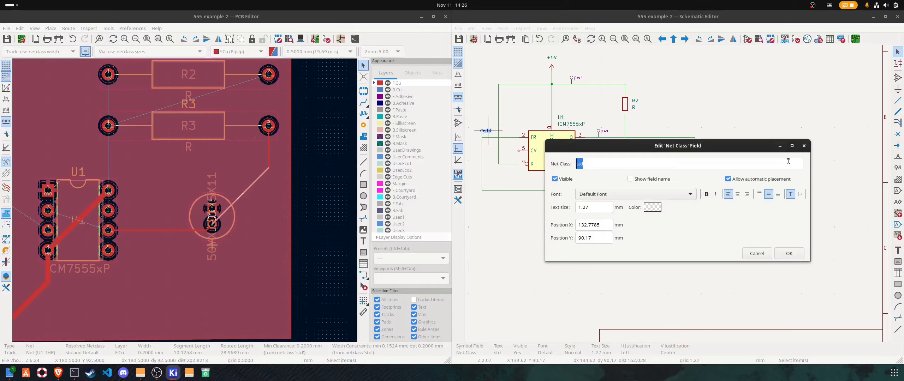
{"action": "left_click", "coordinate": [803, 146]}
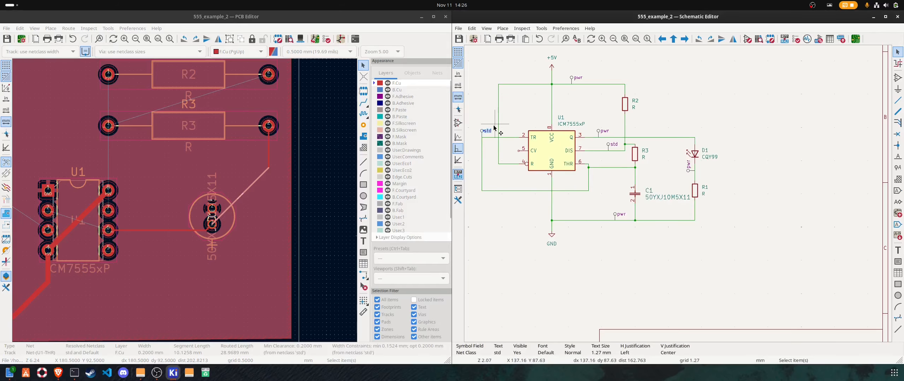
{"action": "left_click", "coordinate": [498, 132]}
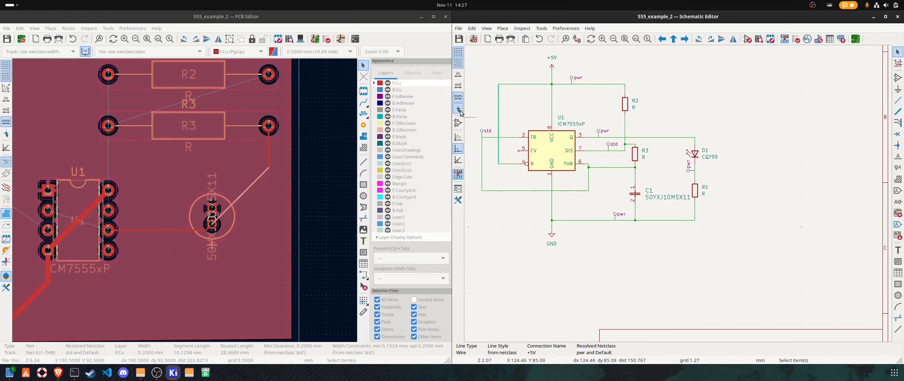
{"action": "double_click", "coordinate": [483, 136]}
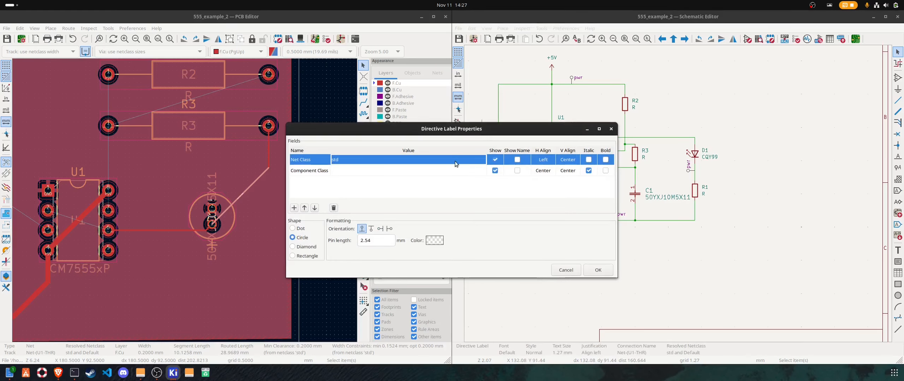
{"action": "left_click", "coordinate": [480, 161]}
{"action": "left_click", "coordinate": [479, 159]}
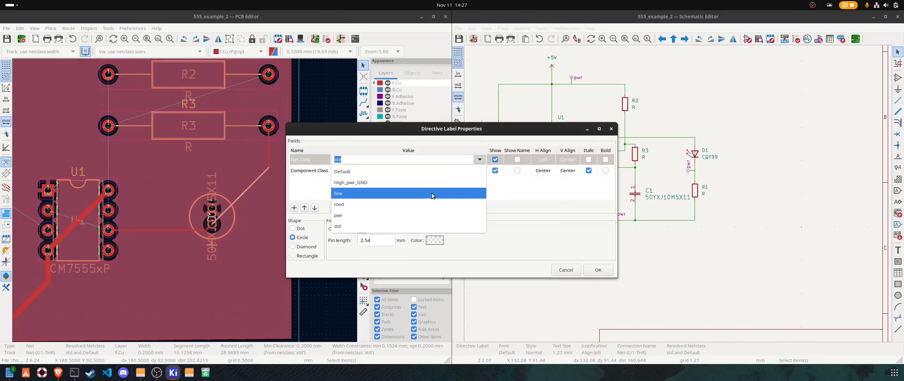
{"action": "left_click", "coordinate": [343, 205]}
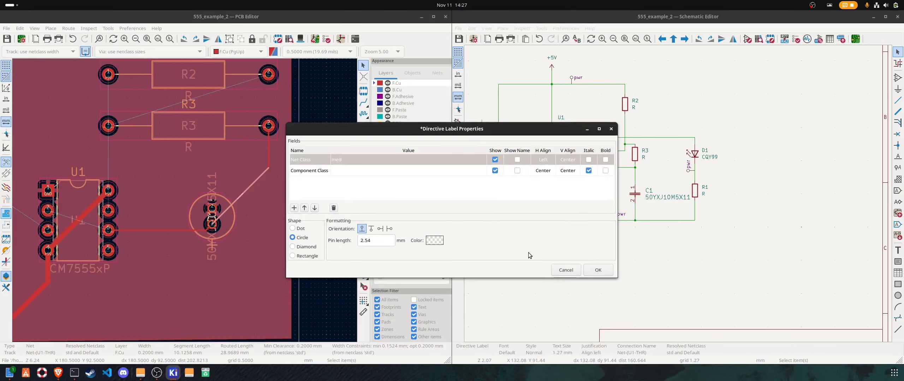
{"action": "left_click", "coordinate": [595, 270]}
Replace the std directive on U1's DIS wire with a copy of the med directive and save the schematic
{"action": "right_click", "coordinate": [480, 133]}
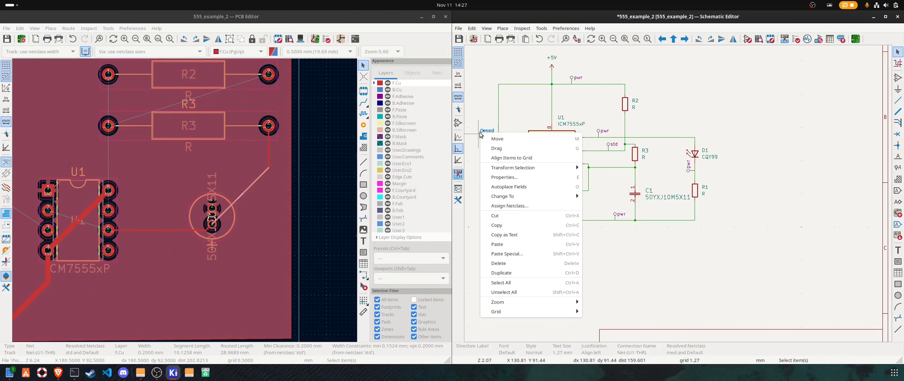
{"action": "left_click", "coordinate": [501, 225]}
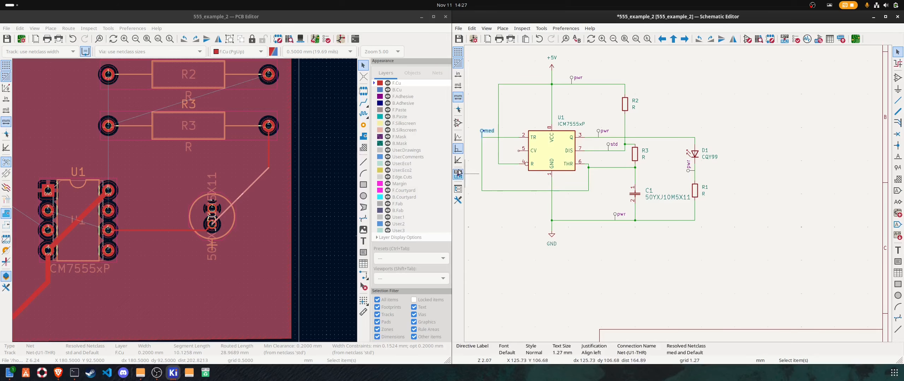
{"action": "left_click", "coordinate": [610, 144]}
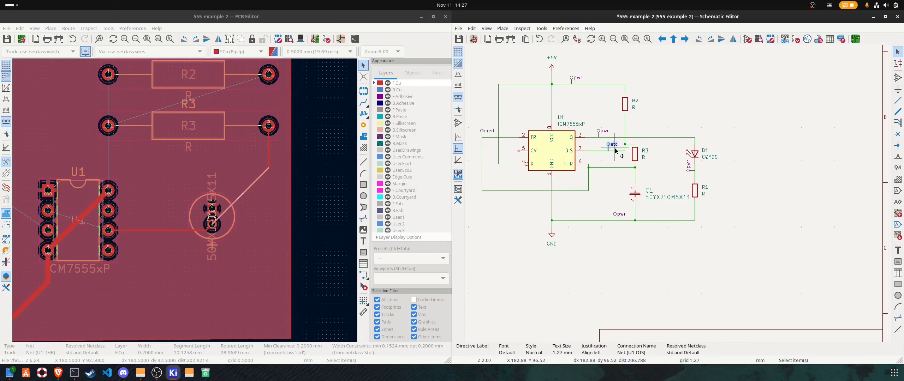
{"action": "key", "text": "Delete"}
{"action": "right_click", "coordinate": [612, 150]}
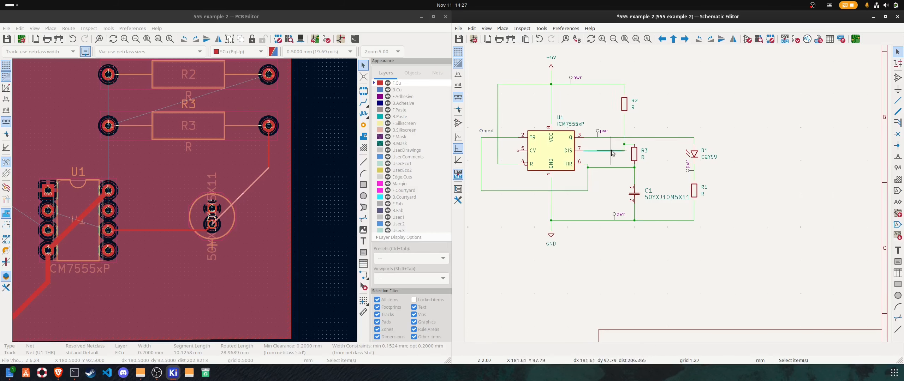
{"action": "left_click", "coordinate": [623, 290]}
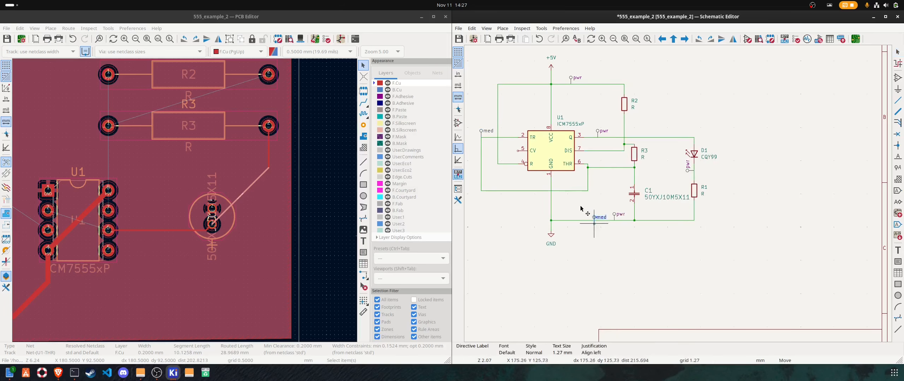
{"action": "left_click", "coordinate": [611, 150]}
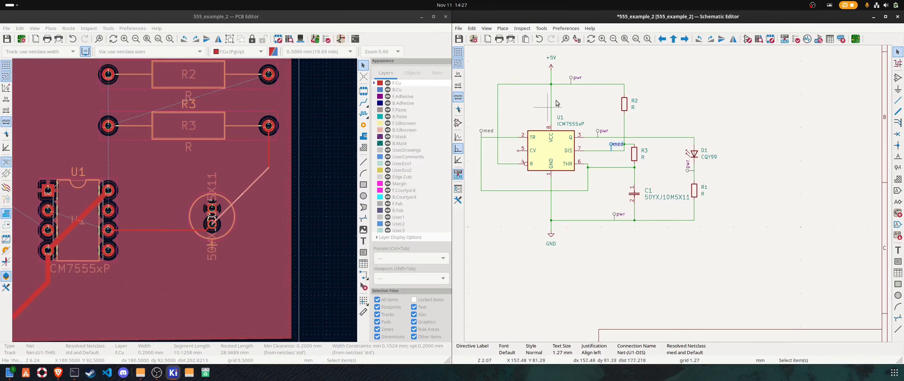
{"action": "left_click", "coordinate": [458, 39]}
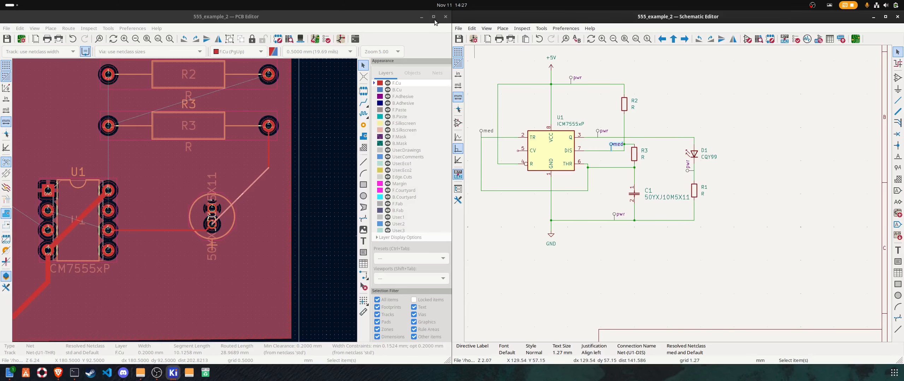
Cross-probe resistors R3 and R2 from the board to check their connections in the schematic
{"action": "left_click", "coordinate": [202, 133]}
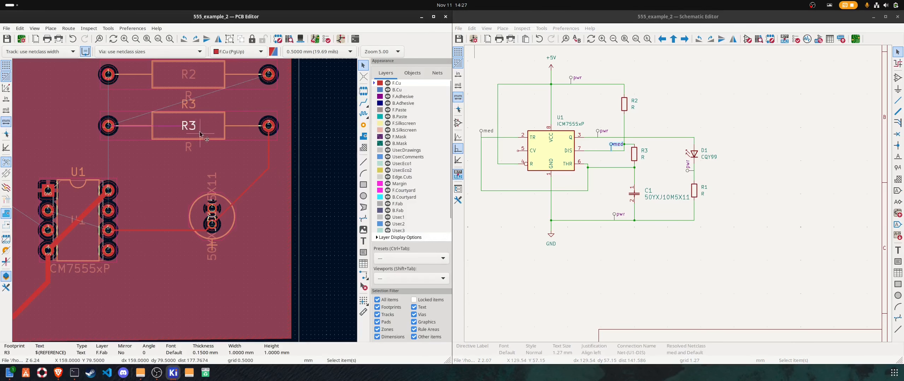
{"action": "left_click", "coordinate": [212, 133]}
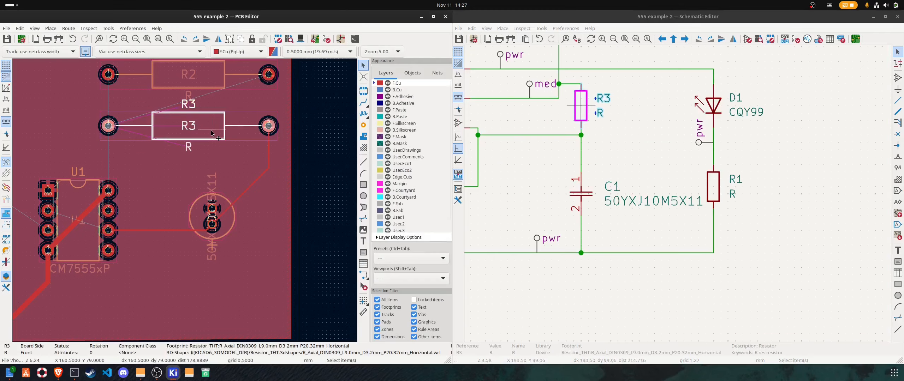
{"action": "left_click", "coordinate": [207, 79]}
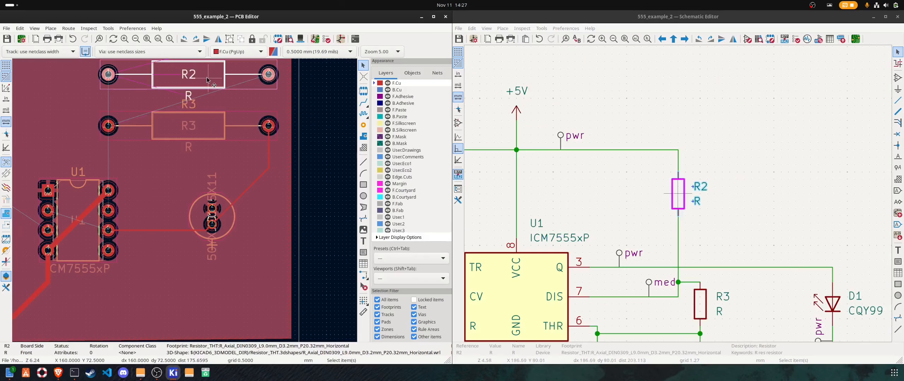
Return to a maximized PCB Editor and update the PCB from the schematic
{"action": "left_click", "coordinate": [873, 17]}
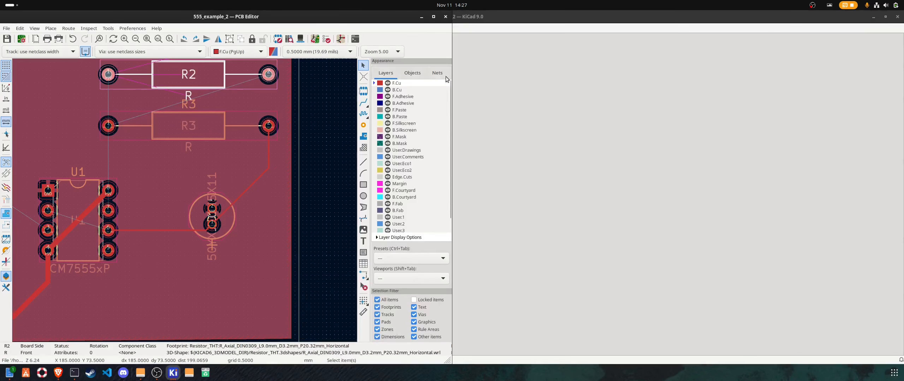
{"action": "left_click", "coordinate": [434, 17]}
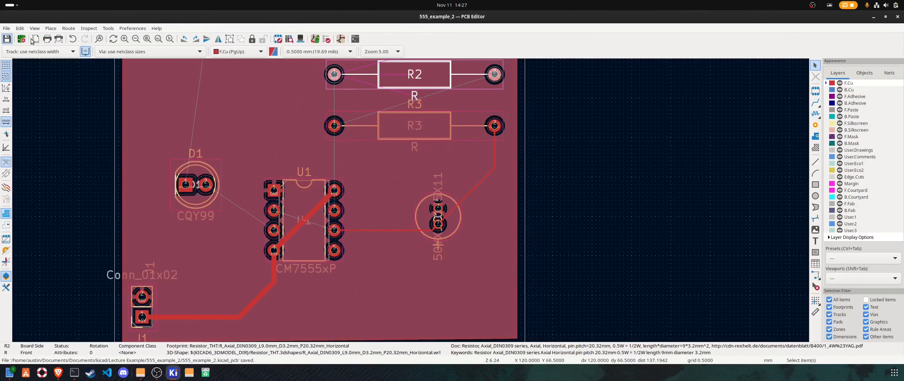
{"action": "left_click", "coordinate": [315, 39]}
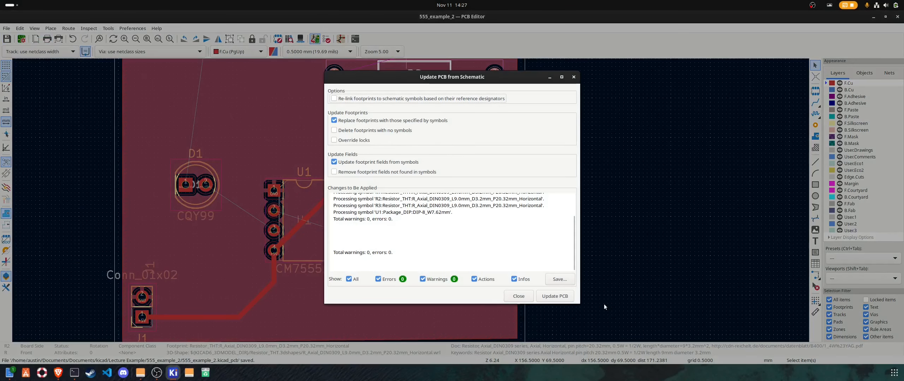
{"action": "left_click", "coordinate": [554, 299]}
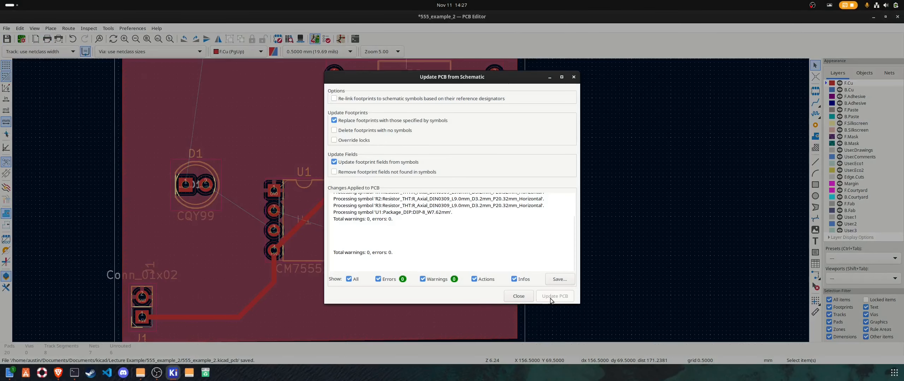
{"action": "left_click", "coordinate": [518, 296]}
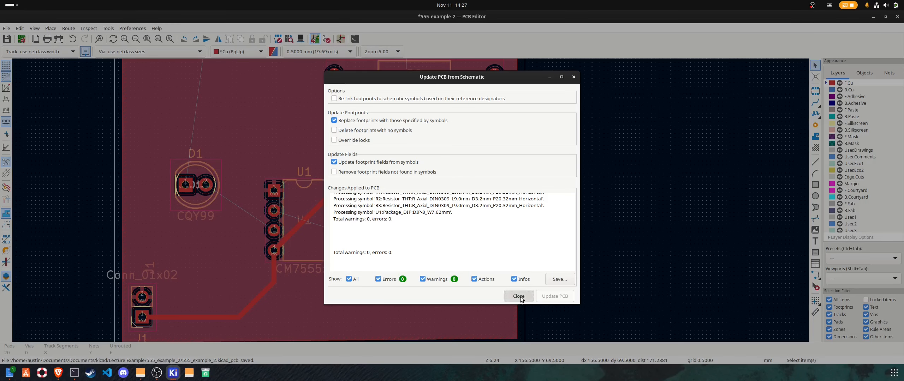
Delete the thin THR track segments running from U1's pad 6 through C1 to R3
{"action": "left_click", "coordinate": [467, 199]}
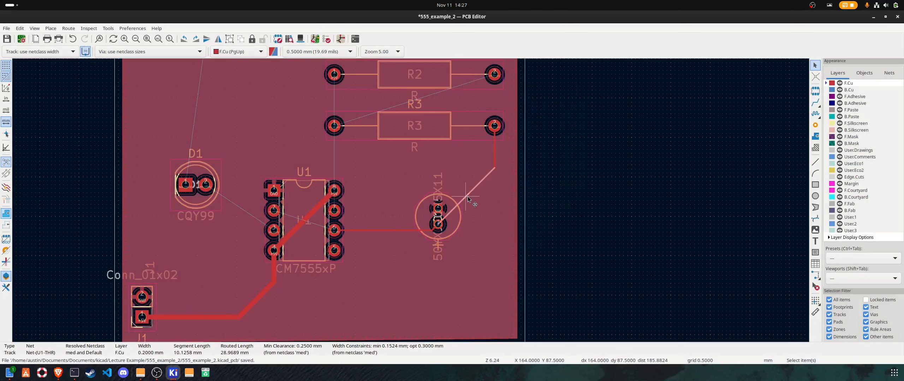
{"action": "key", "text": "Delete"}
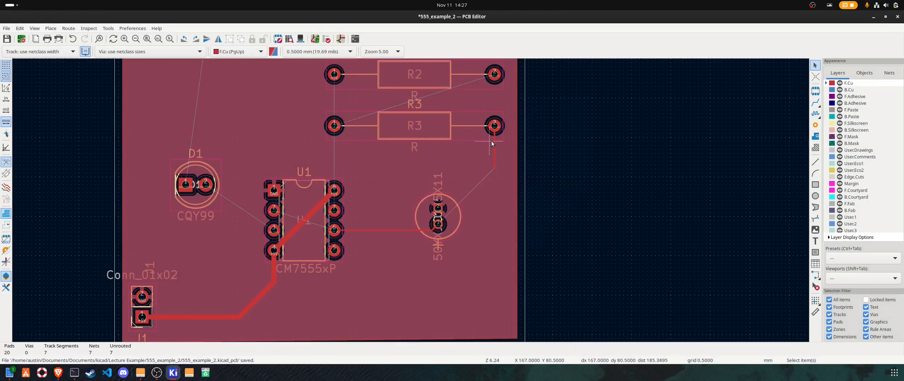
{"action": "key", "text": "Delete"}
{"action": "key", "text": "Delete"}
{"action": "left_click", "coordinate": [434, 232]}
{"action": "key", "text": "Delete"}
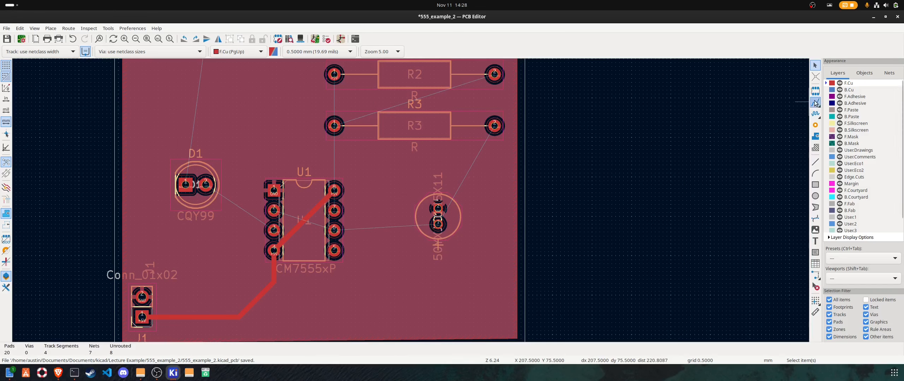
Route the THR net on F.Cu at the med class width from U1's pad 6 through C1's lower pad to R3's right pad
{"action": "left_click", "coordinate": [815, 103]}
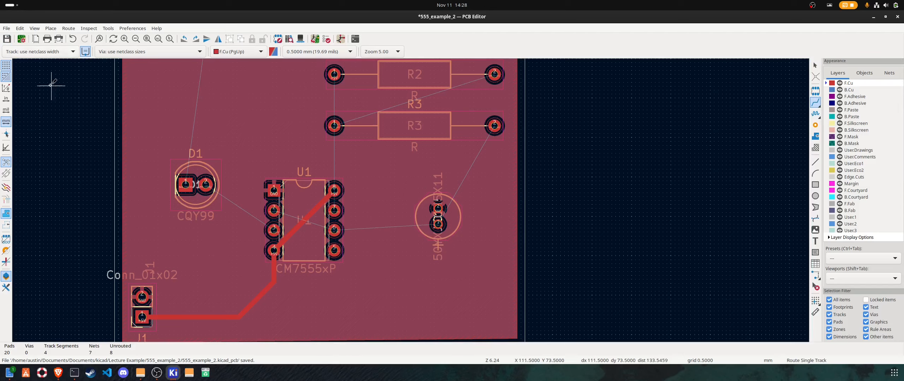
{"action": "left_click", "coordinate": [334, 230]}
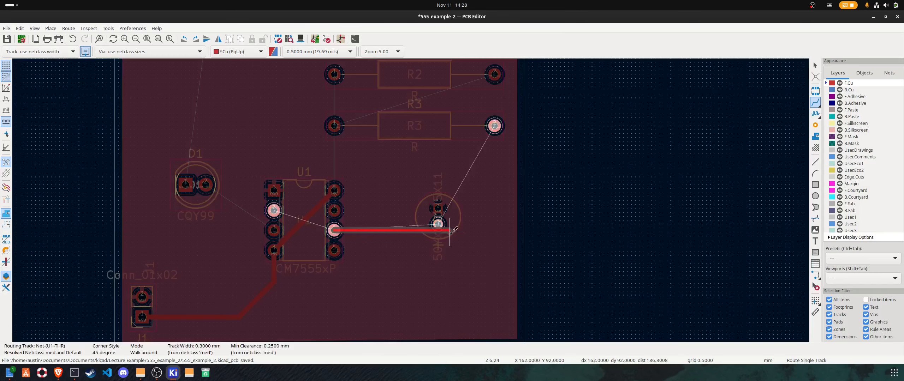
{"action": "left_click", "coordinate": [437, 224]}
{"action": "left_click", "coordinate": [437, 224]}
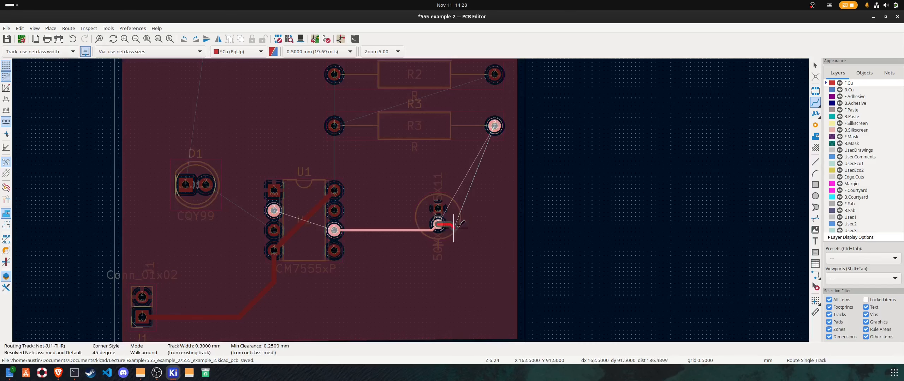
{"action": "left_click", "coordinate": [494, 126]}
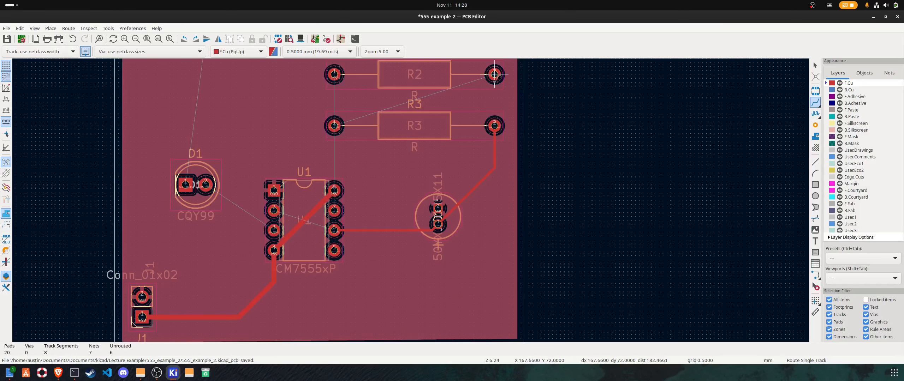
Route the DIS net from R2's right pad to R3's left pad, and +5V from R2's left pad to U1's pad 8
{"action": "left_click", "coordinate": [494, 75]}
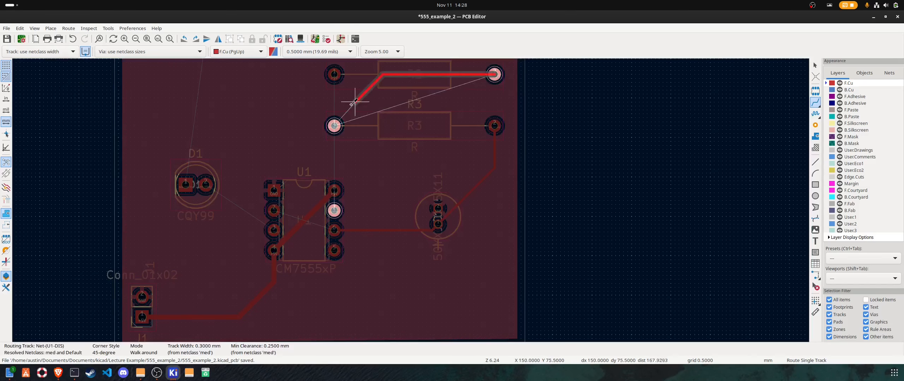
{"action": "left_click", "coordinate": [334, 125]}
{"action": "left_click", "coordinate": [334, 75]}
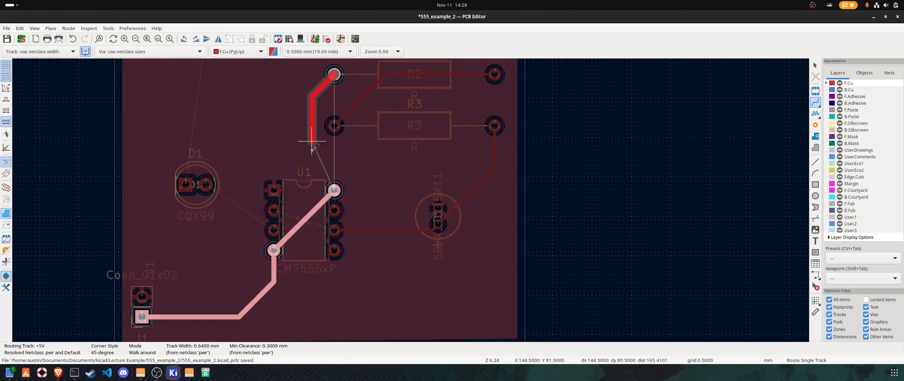
{"action": "left_click", "coordinate": [334, 190]}
Route D1's right pad to U1's pad 3 and D1's left pad to R1's left pad on F.Cu at the pwr class width
{"action": "scroll", "coordinate": [330, 307], "scroll_direction": "down", "scroll_amount": 2}
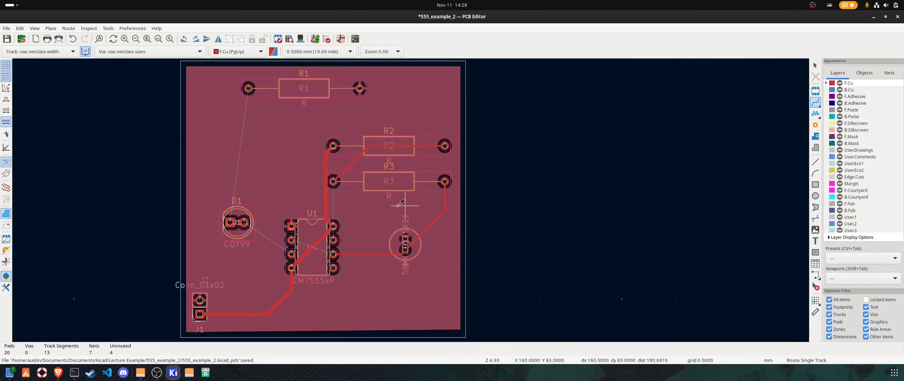
{"action": "left_click", "coordinate": [243, 222]}
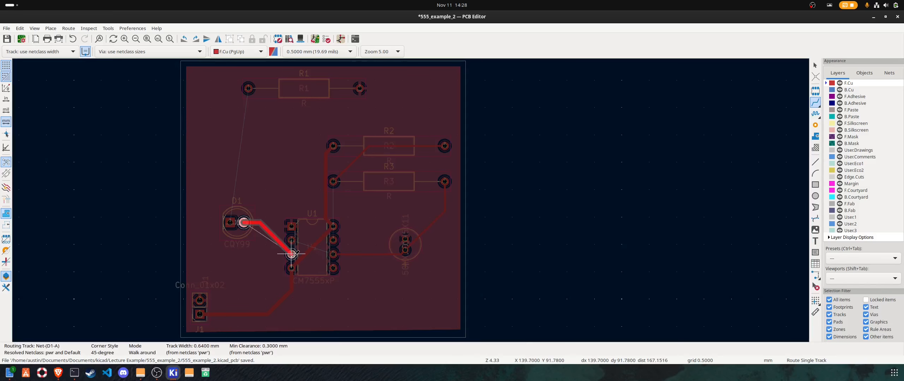
{"action": "left_click", "coordinate": [291, 254]}
{"action": "left_click", "coordinate": [229, 222]}
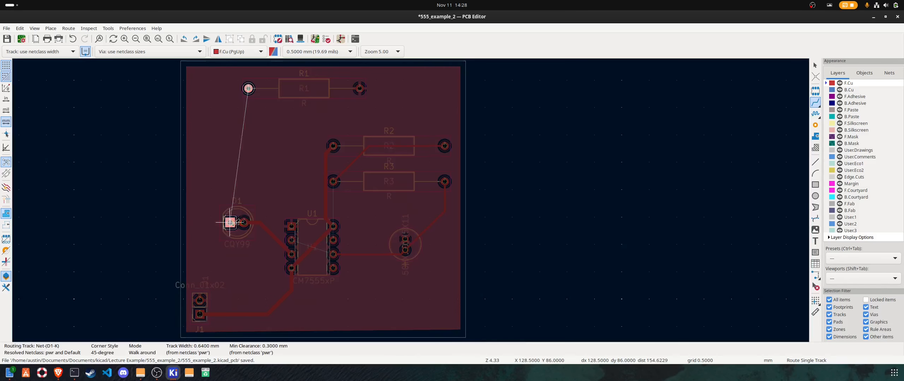
{"action": "left_click", "coordinate": [248, 88]}
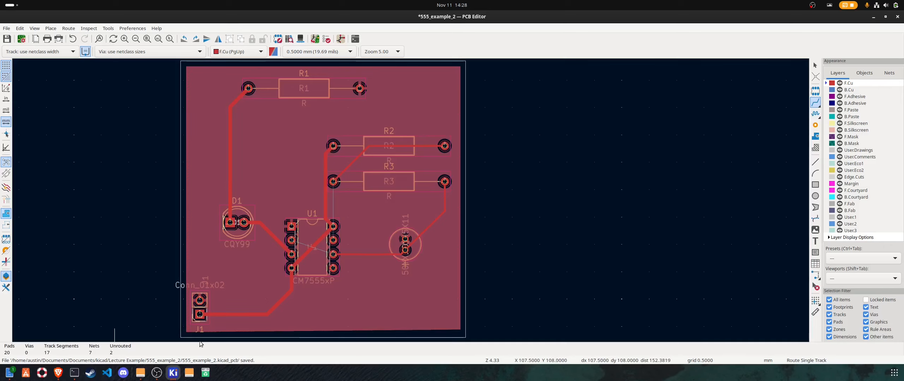
Route the DIS net on F.Cu from R3's left pad to U1's pad 7
{"action": "scroll", "coordinate": [350, 258], "scroll_direction": "down", "scroll_amount": 3}
{"action": "scroll", "coordinate": [411, 200], "scroll_direction": "up", "scroll_amount": 3}
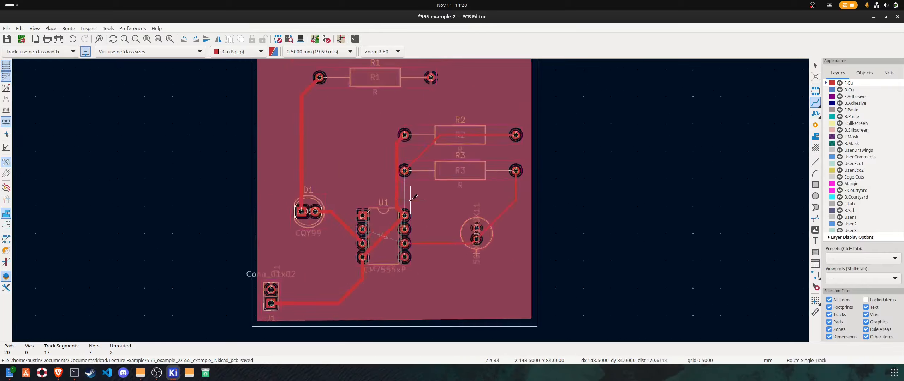
{"action": "scroll", "coordinate": [410, 200], "scroll_direction": "up", "scroll_amount": 2}
{"action": "left_click", "coordinate": [402, 157]}
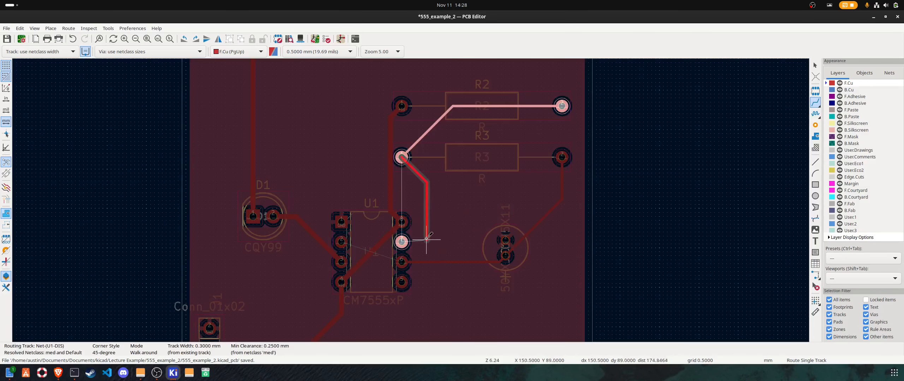
{"action": "left_click", "coordinate": [401, 241]}
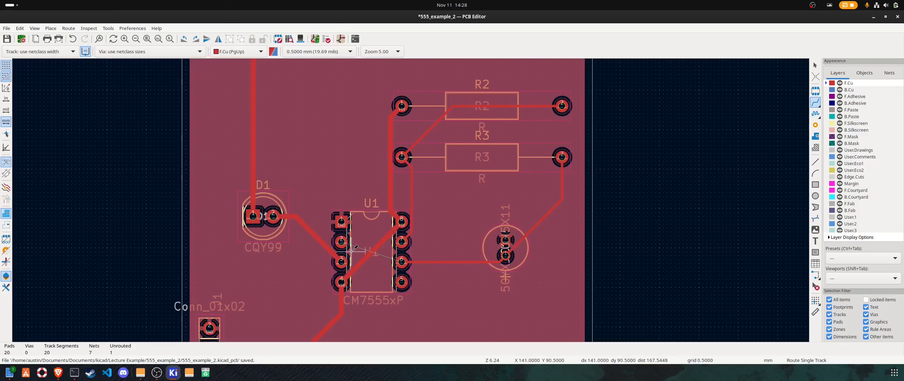
{"action": "left_click", "coordinate": [342, 242]}
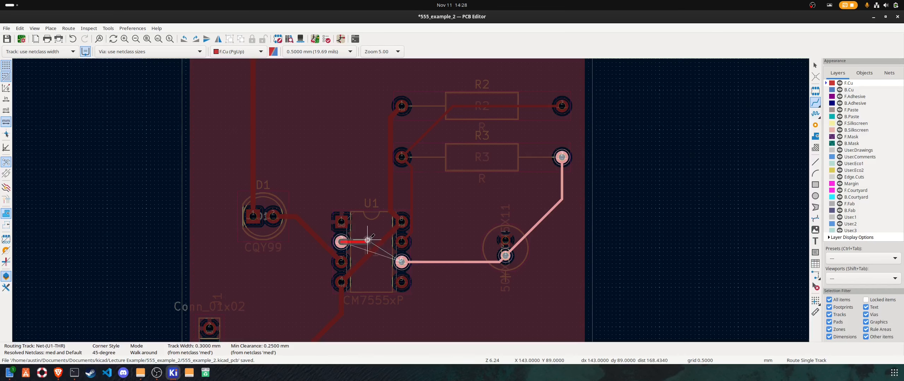
{"action": "key", "text": "v"}
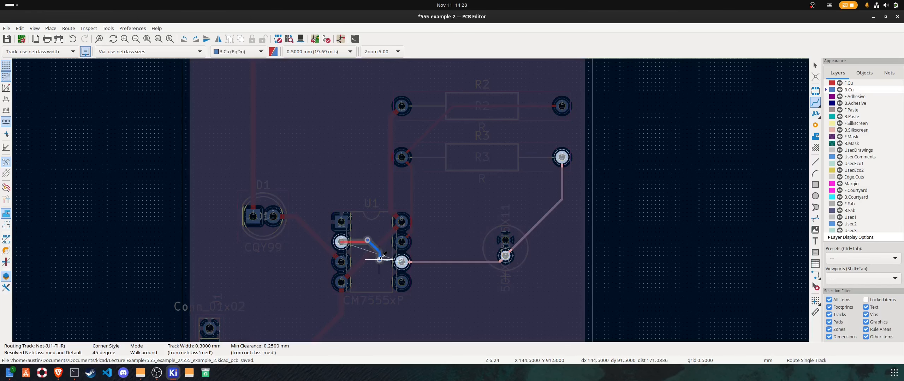
{"action": "left_click", "coordinate": [384, 256]}
{"action": "left_click", "coordinate": [401, 262]}
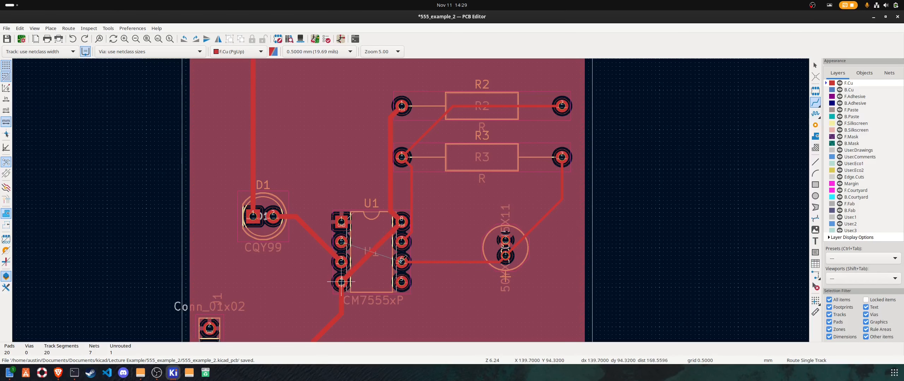
Route the THR net on B.Cu from U1's pad 2 to pad 6 and save the board
{"action": "left_click", "coordinate": [849, 90]}
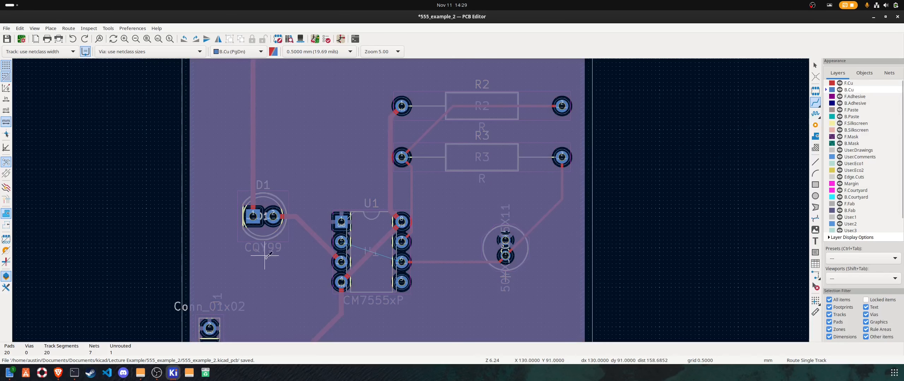
{"action": "left_click", "coordinate": [341, 241]}
{"action": "left_click", "coordinate": [401, 262]}
{"action": "scroll", "coordinate": [397, 290], "scroll_direction": "down", "scroll_amount": 2}
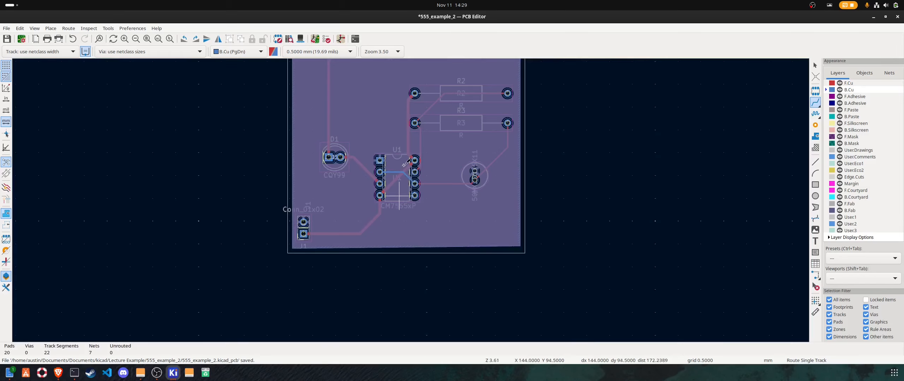
{"action": "scroll", "coordinate": [410, 200], "scroll_direction": "up", "scroll_amount": 2}
{"action": "scroll", "coordinate": [410, 208], "scroll_direction": "down", "scroll_amount": 1}
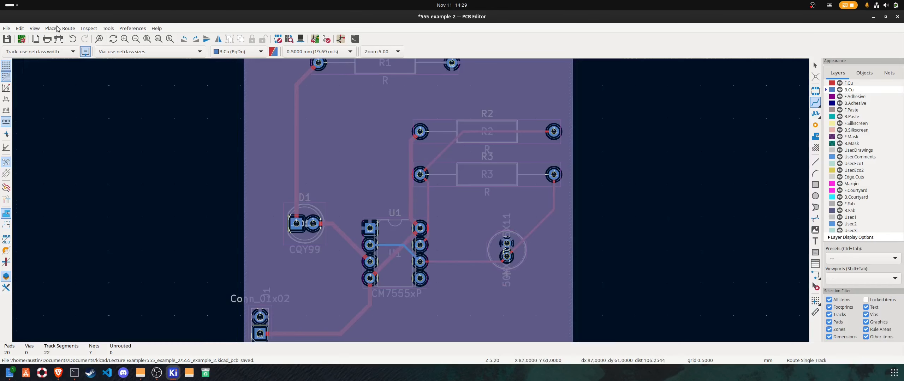
{"action": "left_click", "coordinate": [7, 38]}
On F.Cu, shift the vertical +5V track between R2's left pad and U1's pad 8 about 2 mm left
{"action": "left_click", "coordinate": [858, 83]}
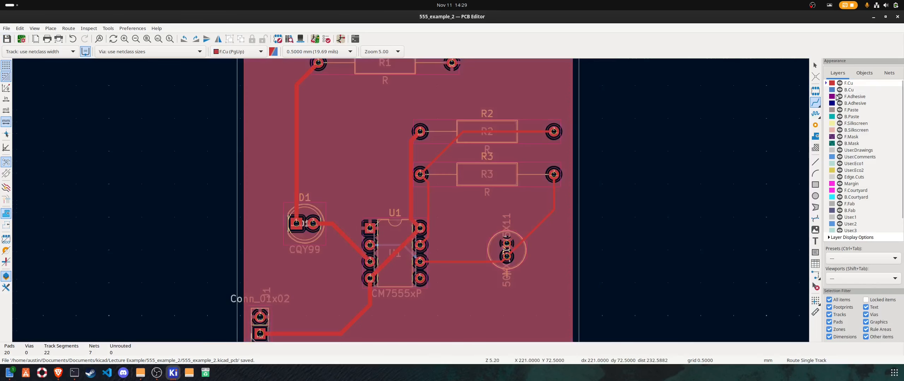
{"action": "left_click", "coordinate": [815, 64]}
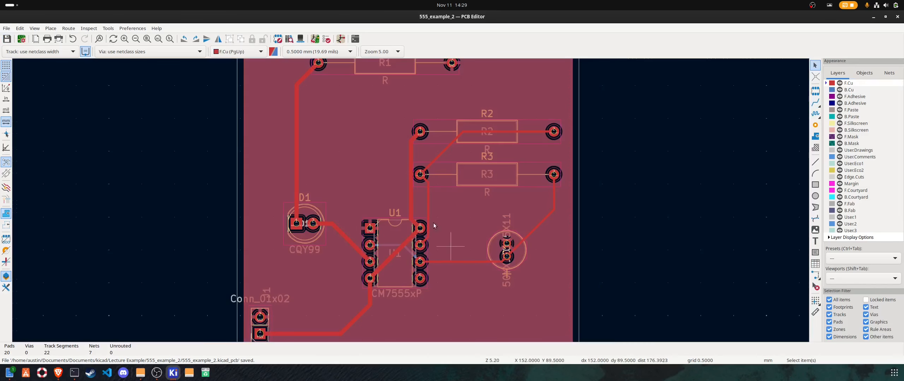
{"action": "left_click", "coordinate": [411, 187]}
{"action": "left_click_drag", "start_coordinate": [410, 192], "coordinate": [398, 196]}
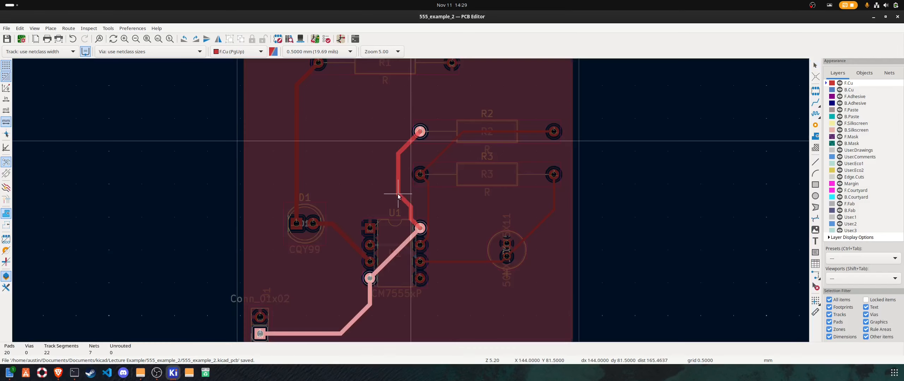
{"action": "left_click", "coordinate": [411, 213]}
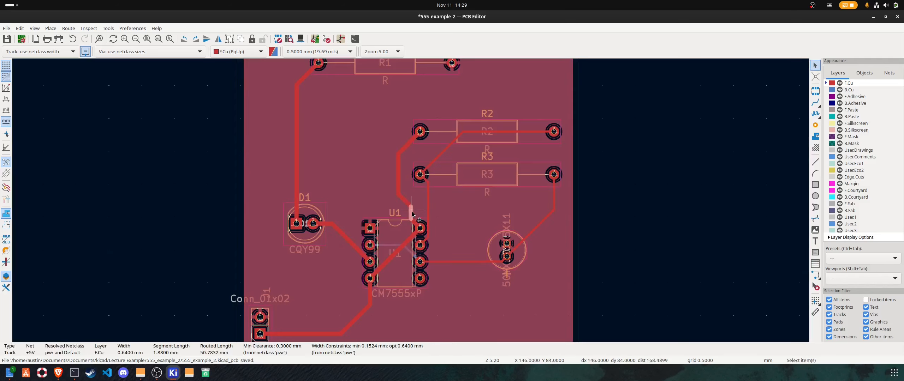
{"action": "left_click_drag", "start_coordinate": [410, 216], "coordinate": [397, 217]}
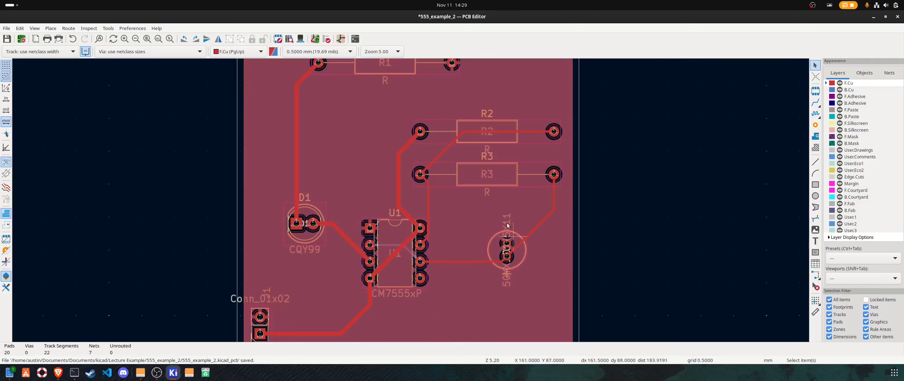
Save the board and refill all copper zones
{"action": "scroll", "coordinate": [458, 205], "scroll_direction": "down", "scroll_amount": 3}
{"action": "scroll", "coordinate": [410, 203], "scroll_direction": "up", "scroll_amount": 2}
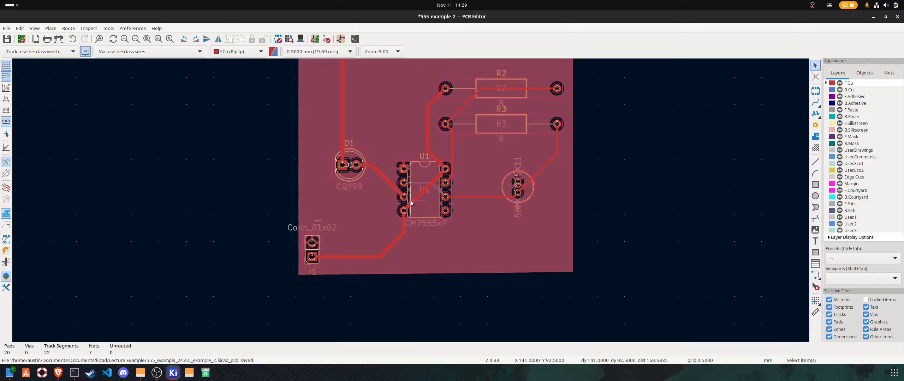
{"action": "left_click", "coordinate": [11, 40]}
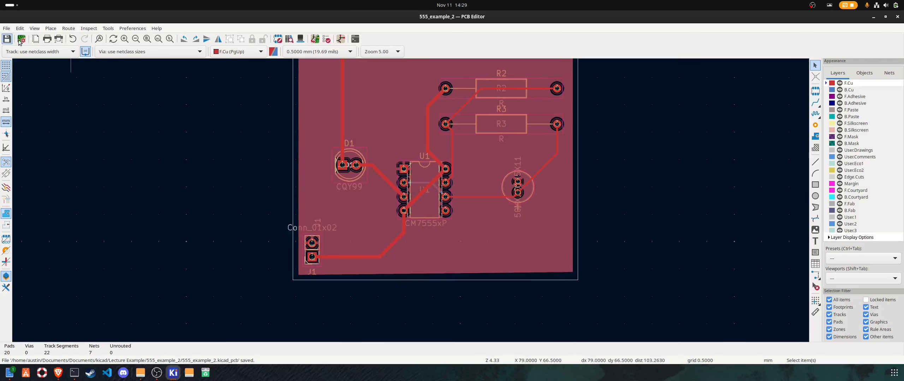
{"action": "key", "text": "b"}
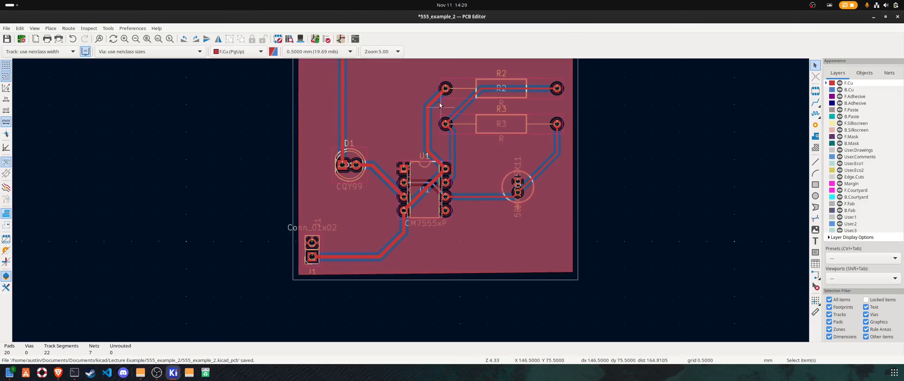
Examine the refilled zones and the clearances around the tracks over the whole board
{"action": "scroll", "coordinate": [387, 251], "scroll_direction": "down", "scroll_amount": 3}
{"action": "scroll", "coordinate": [388, 252], "scroll_direction": "up", "scroll_amount": 3}
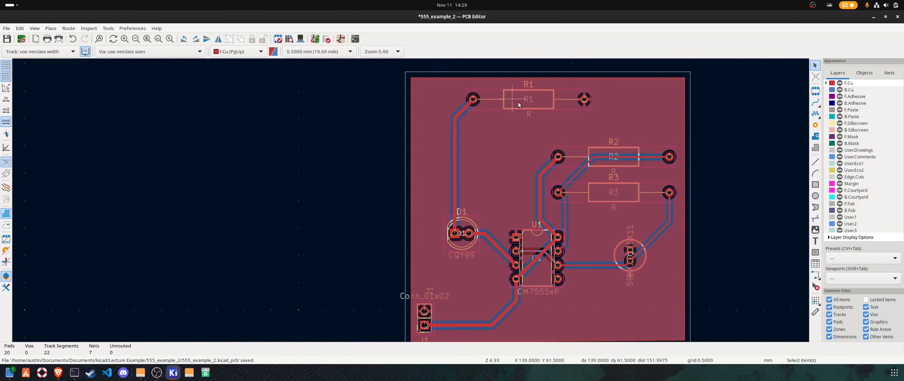
{"action": "scroll", "coordinate": [420, 216], "scroll_direction": "down", "scroll_amount": 1}
{"action": "scroll", "coordinate": [446, 238], "scroll_direction": "up", "scroll_amount": 2}
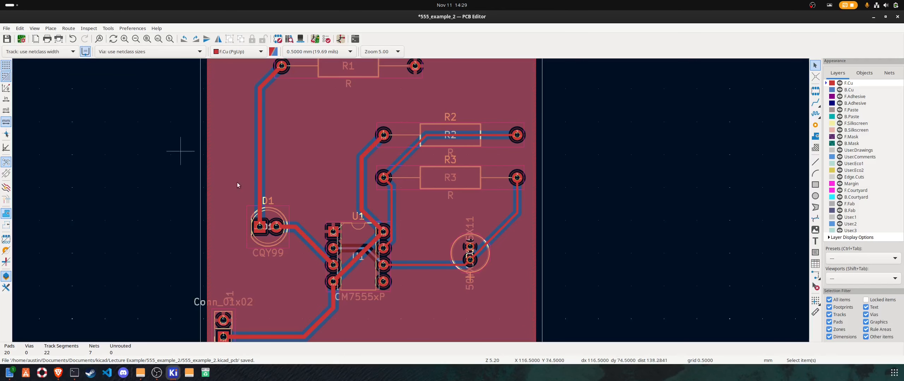
{"action": "scroll", "coordinate": [442, 298], "scroll_direction": "down", "scroll_amount": 4}
{"action": "scroll", "coordinate": [427, 257], "scroll_direction": "up", "scroll_amount": 2}
{"action": "scroll", "coordinate": [410, 198], "scroll_direction": "down", "scroll_amount": 2}
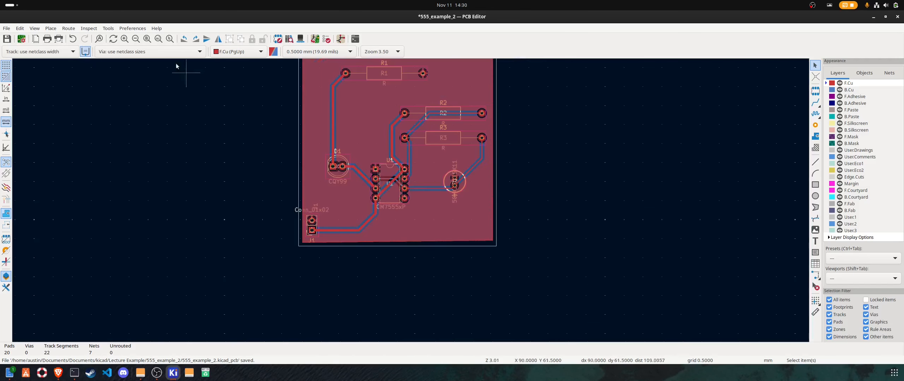
{"action": "key", "text": "Home"}
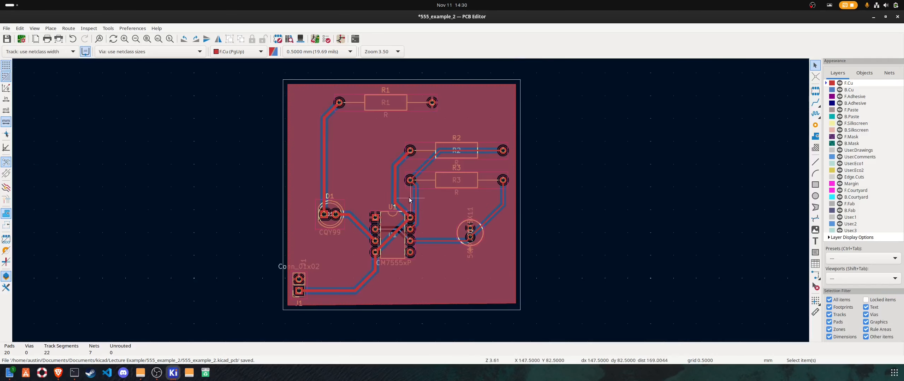
Run the design rules check and locate the violation for C1's reference field on the board
{"action": "left_click", "coordinate": [327, 40]}
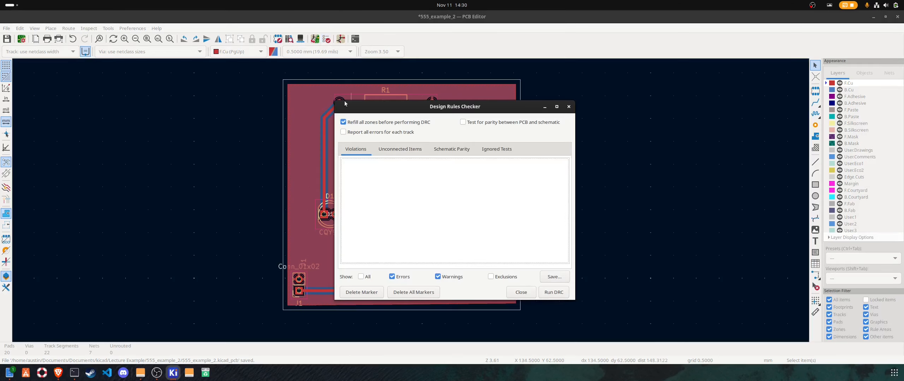
{"action": "left_click", "coordinate": [551, 293]}
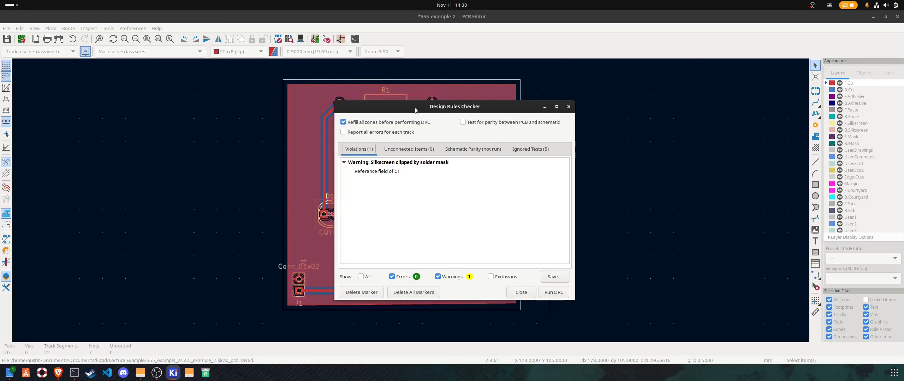
{"action": "left_click_drag", "start_coordinate": [413, 109], "coordinate": [623, 91]}
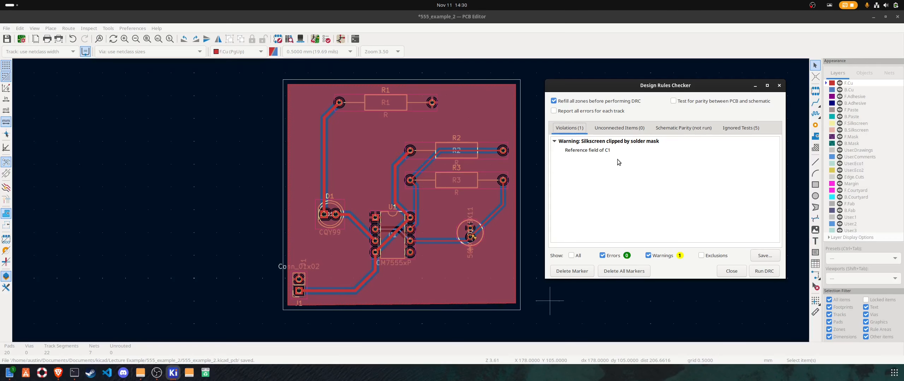
{"action": "left_click", "coordinate": [589, 151]}
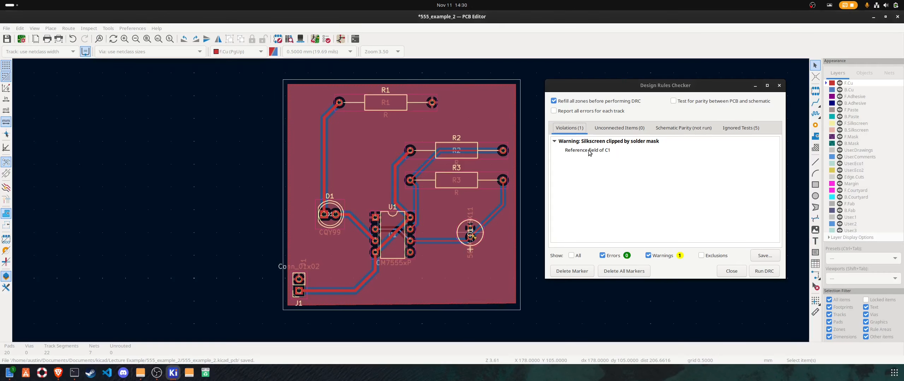
{"action": "scroll", "coordinate": [526, 265], "scroll_direction": "up", "scroll_amount": 4}
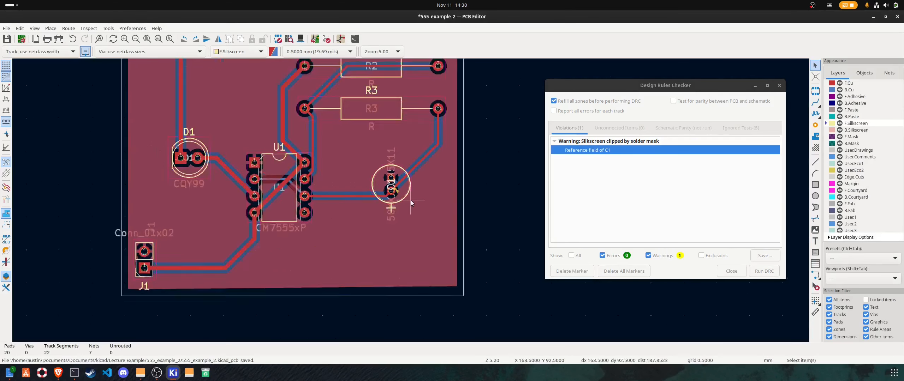
{"action": "double_click", "coordinate": [592, 150]}
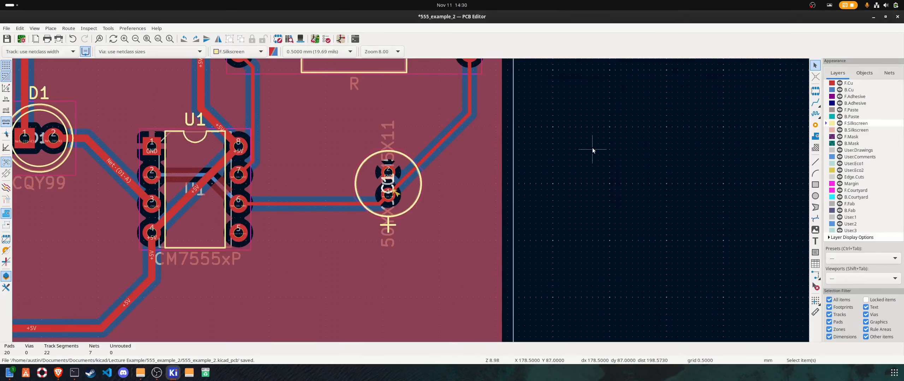
Move C1's reference text off the pads to just left of the capacitor's silkscreen circle
{"action": "scroll", "coordinate": [375, 197], "scroll_direction": "up", "scroll_amount": 4}
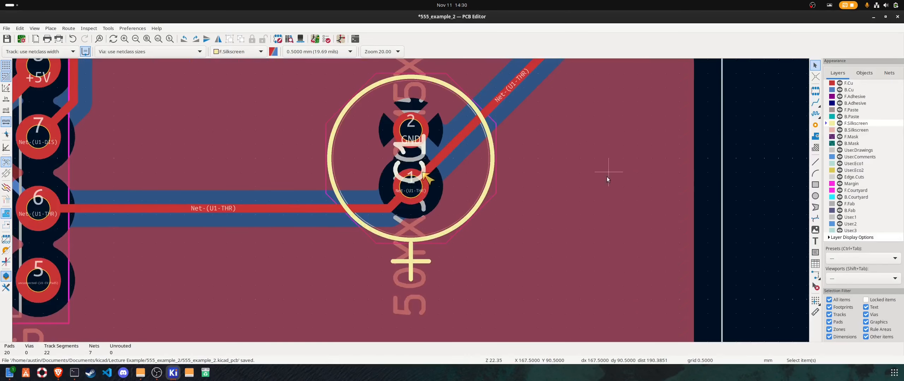
{"action": "left_click", "coordinate": [607, 178]}
{"action": "left_click", "coordinate": [422, 173]}
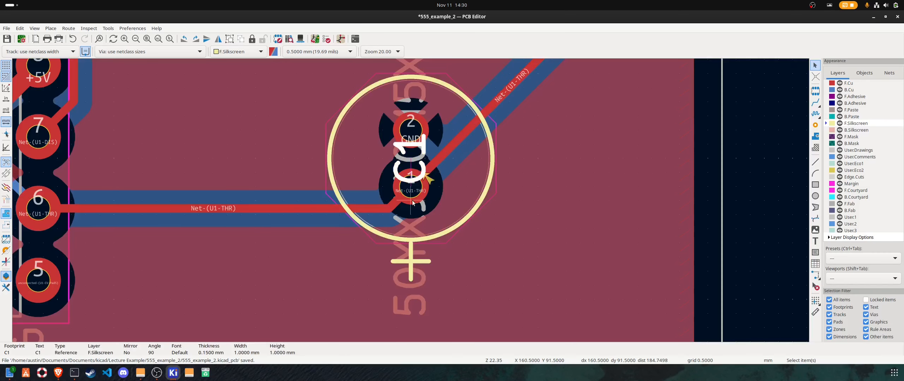
{"action": "scroll", "coordinate": [422, 173], "scroll_direction": "up", "scroll_amount": 2}
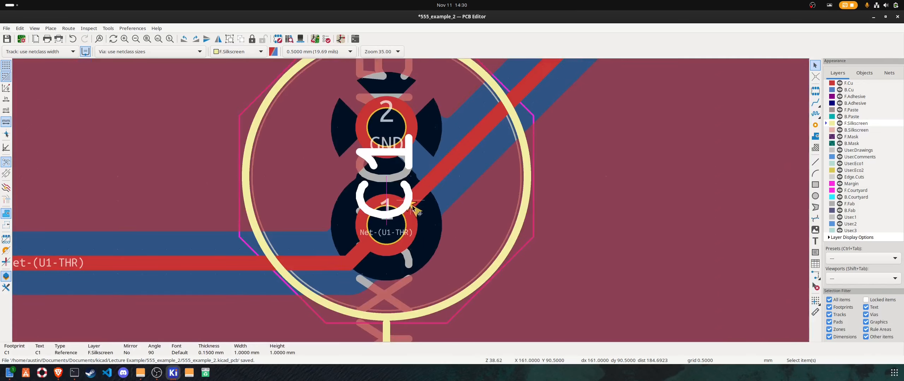
{"action": "key", "text": "m"}
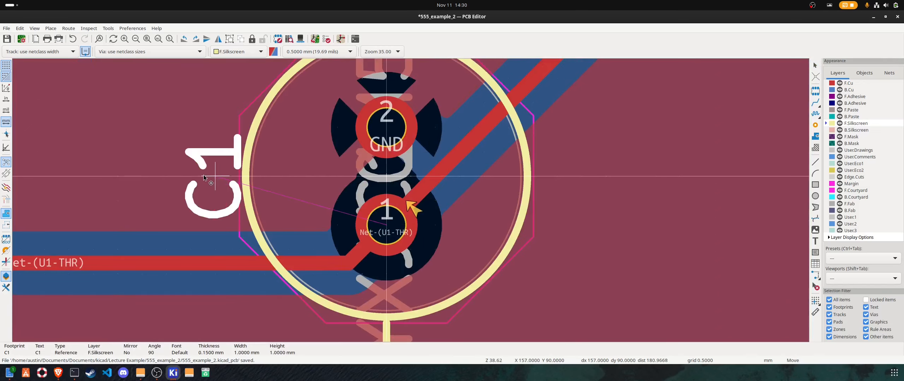
{"action": "left_click", "coordinate": [198, 174]}
{"action": "scroll", "coordinate": [470, 191], "scroll_direction": "down", "scroll_amount": 2}
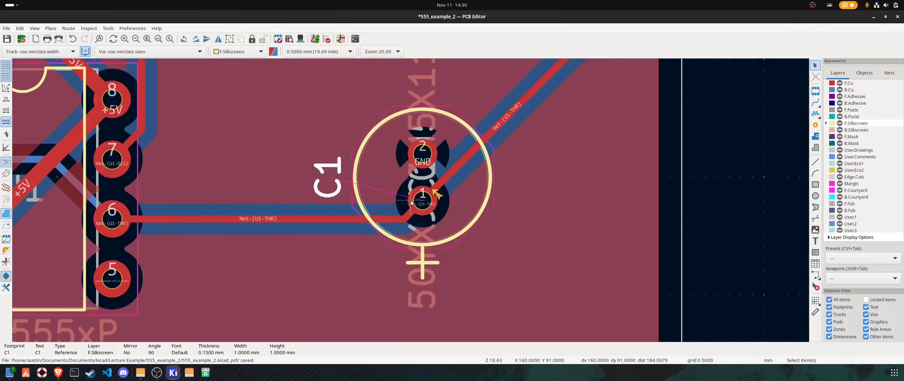
Rerun the design rules check on the board and close the checker
{"action": "left_click", "coordinate": [326, 40]}
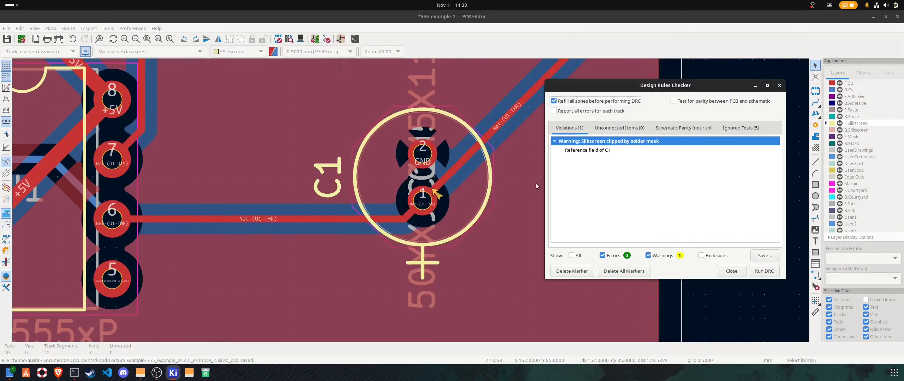
{"action": "left_click", "coordinate": [763, 271]}
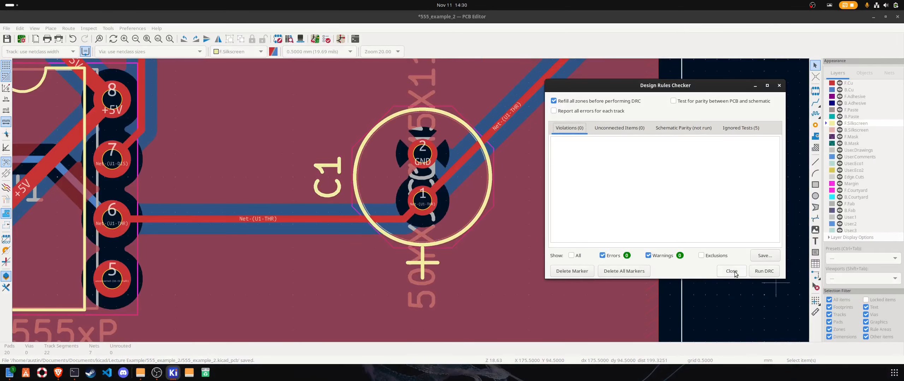
{"action": "left_click", "coordinate": [731, 271]}
Hide F.Cu and B.Cu to examine the silkscreen labels around the components, and show both copper layers again
{"action": "scroll", "coordinate": [412, 201], "scroll_direction": "down", "scroll_amount": 5}
{"action": "scroll", "coordinate": [375, 201], "scroll_direction": "up", "scroll_amount": 3}
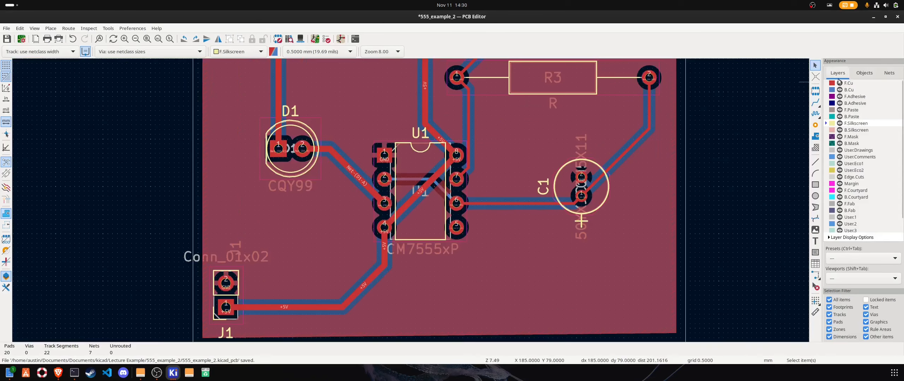
{"action": "left_click", "coordinate": [839, 83]}
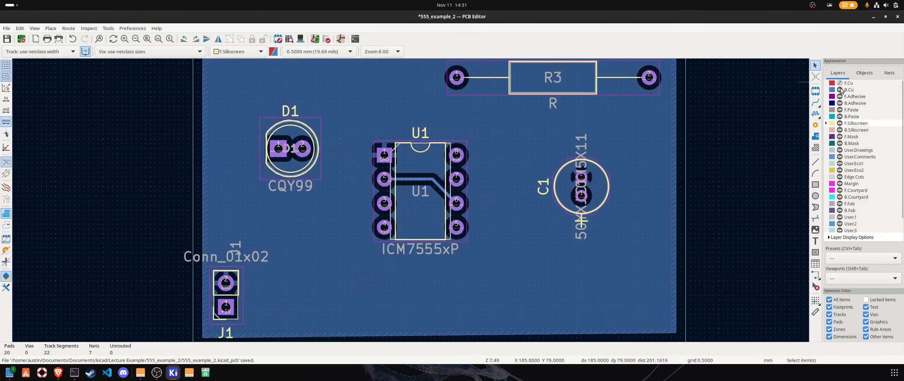
{"action": "left_click", "coordinate": [839, 89]}
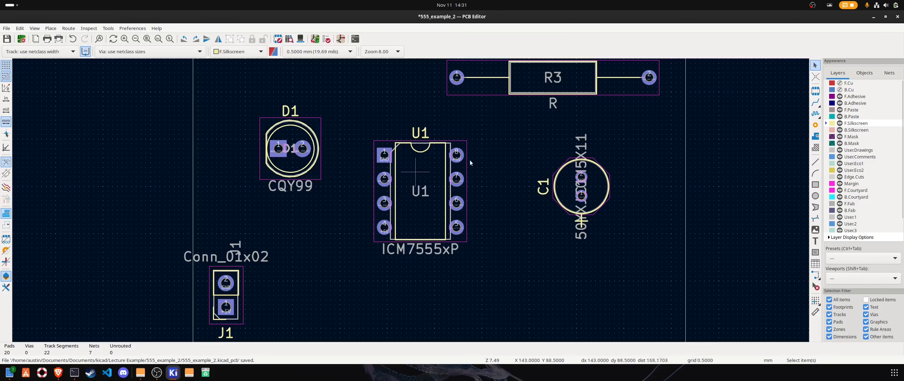
{"action": "scroll", "coordinate": [411, 200], "scroll_direction": "up", "scroll_amount": 3}
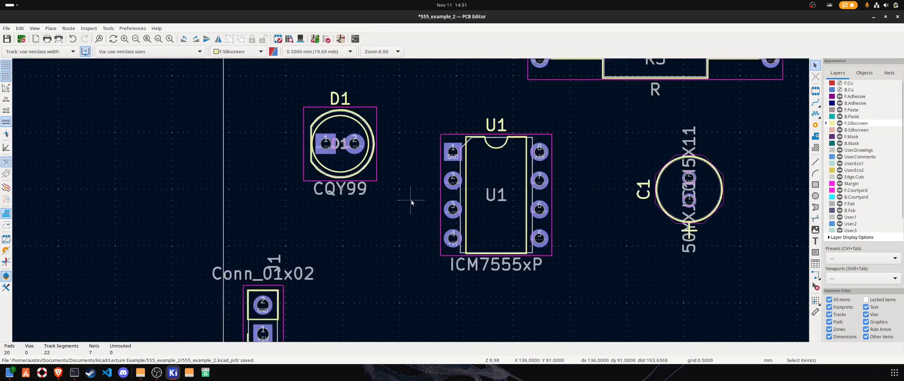
{"action": "scroll", "coordinate": [411, 199], "scroll_direction": "down", "scroll_amount": 2}
{"action": "scroll", "coordinate": [410, 200], "scroll_direction": "up", "scroll_amount": 2}
{"action": "scroll", "coordinate": [411, 201], "scroll_direction": "down", "scroll_amount": 2}
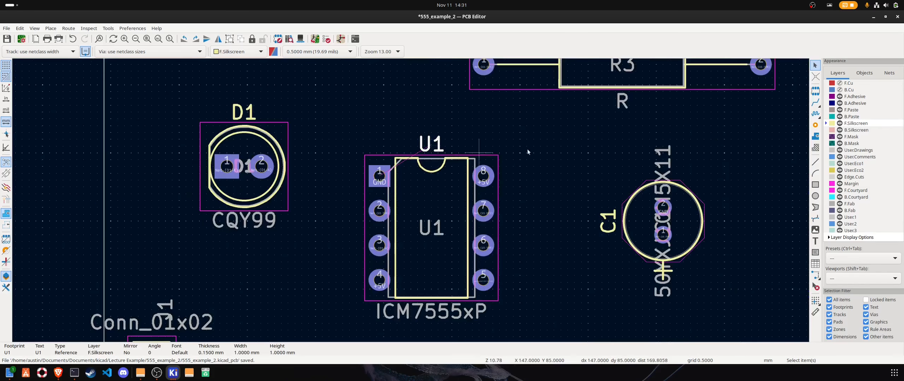
{"action": "left_click", "coordinate": [842, 84]}
{"action": "left_click", "coordinate": [840, 89]}
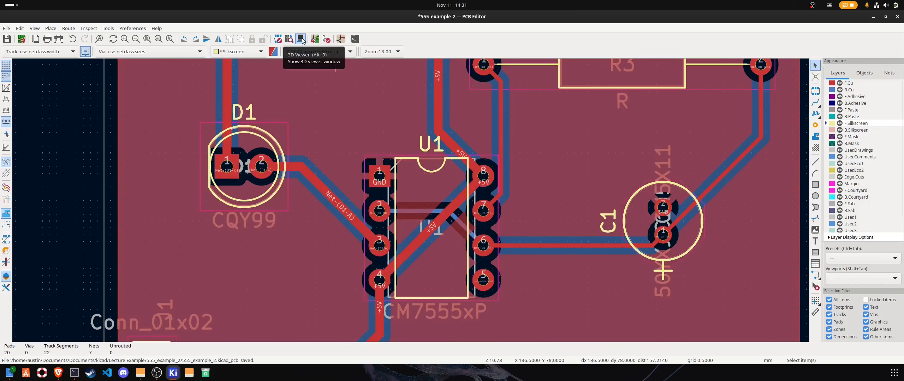
Open the board in the 3D viewer and inspect its front and back sides
{"action": "left_click", "coordinate": [301, 39]}
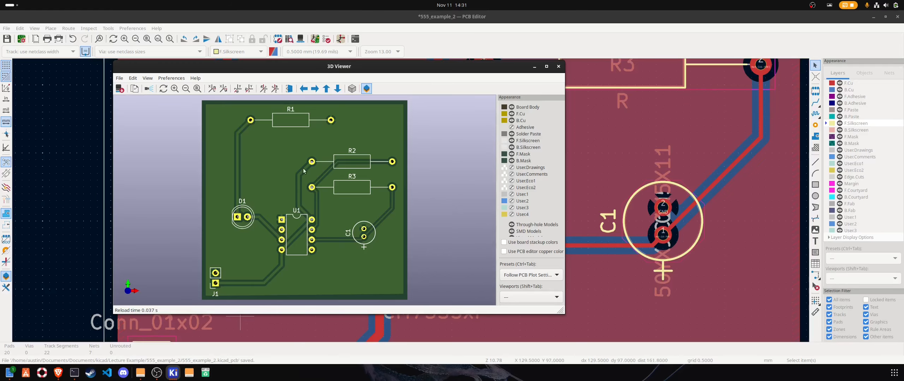
{"action": "scroll", "coordinate": [296, 205], "scroll_direction": "down", "scroll_amount": 2}
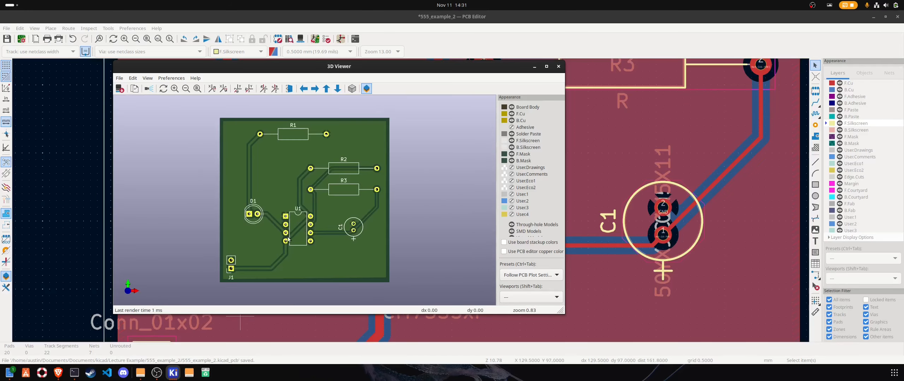
{"action": "left_click_drag", "start_coordinate": [288, 239], "coordinate": [446, 147]}
{"action": "left_click_drag", "start_coordinate": [234, 218], "coordinate": [252, 167]}
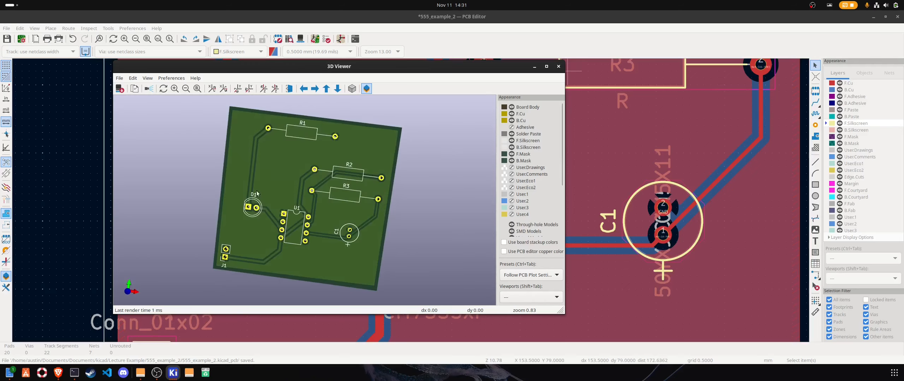
{"action": "left_click_drag", "start_coordinate": [257, 194], "coordinate": [333, 204]}
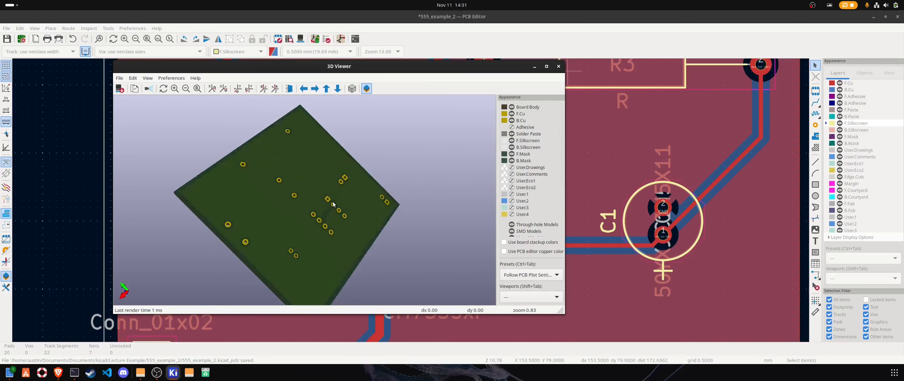
{"action": "scroll", "coordinate": [416, 198], "scroll_direction": "up", "scroll_amount": 5}
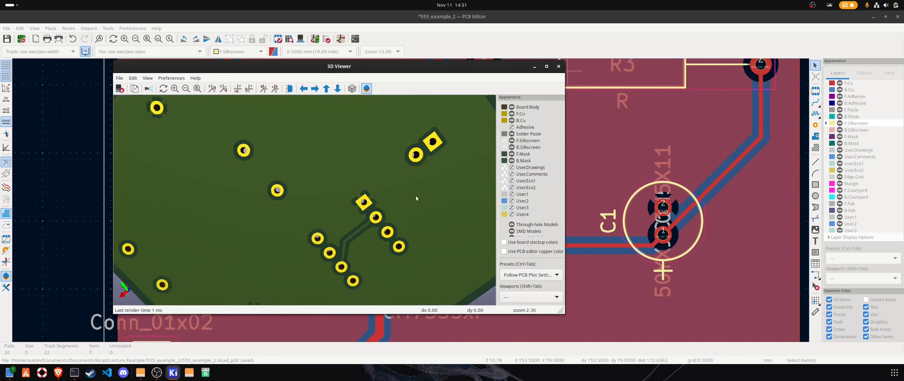
{"action": "scroll", "coordinate": [416, 198], "scroll_direction": "down", "scroll_amount": 3}
{"action": "left_click_drag", "start_coordinate": [416, 198], "coordinate": [387, 188]}
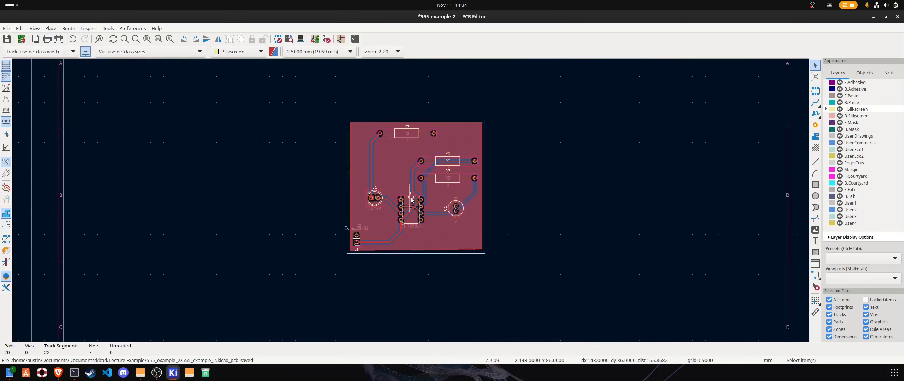
{"action": "scroll", "coordinate": [417, 199], "scroll_direction": "up", "scroll_amount": 3}
{"action": "scroll", "coordinate": [390, 204], "scroll_direction": "down", "scroll_amount": 3}
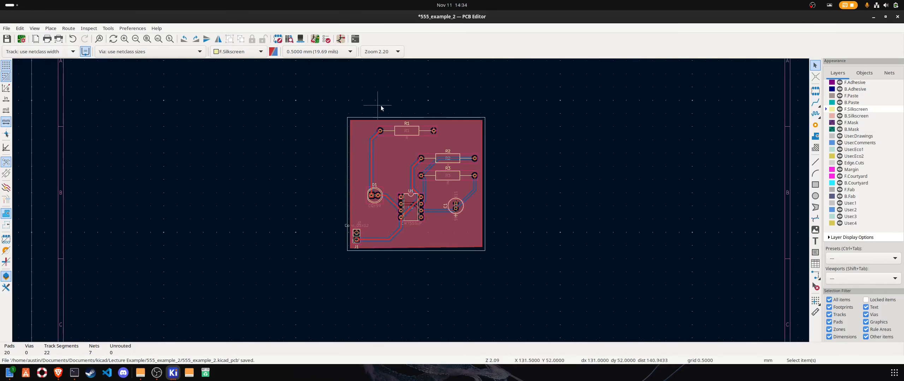
{"action": "scroll", "coordinate": [380, 106], "scroll_direction": "up", "scroll_amount": 1}
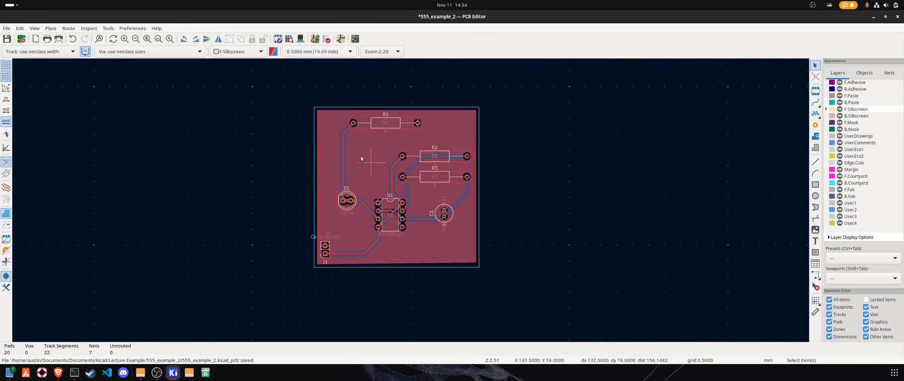
{"action": "left_click_drag", "start_coordinate": [291, 89], "coordinate": [532, 333]}
{"action": "left_click", "coordinate": [539, 269]}
Open the plot settings for the board's Gerber fabrication files
{"action": "left_click", "coordinate": [22, 30]}
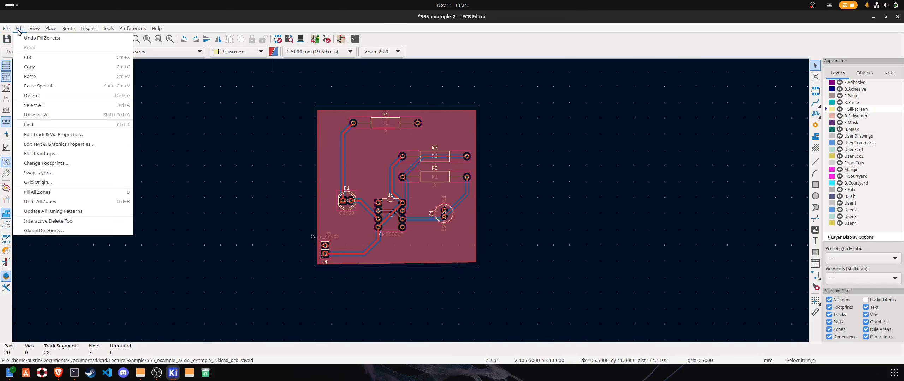
{"action": "mouse_move", "coordinate": [45, 30]}
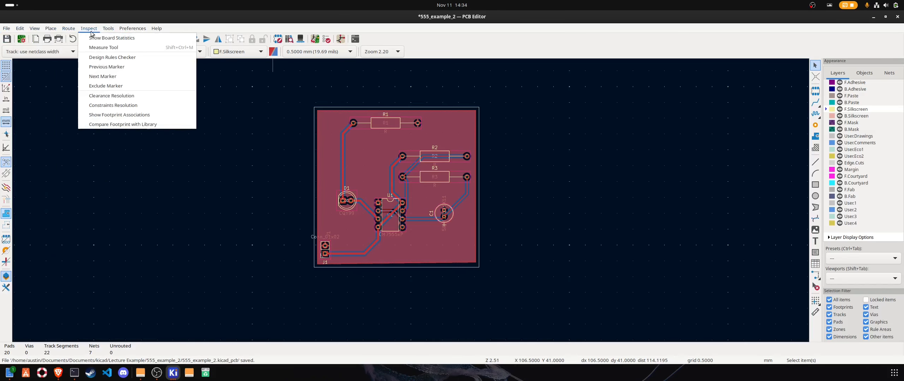
{"action": "mouse_move", "coordinate": [125, 31]}
{"action": "mouse_move", "coordinate": [11, 34]}
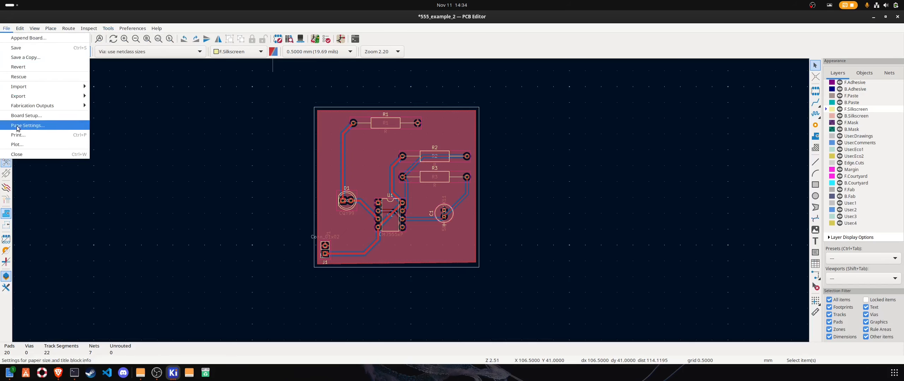
{"action": "left_click", "coordinate": [18, 144]}
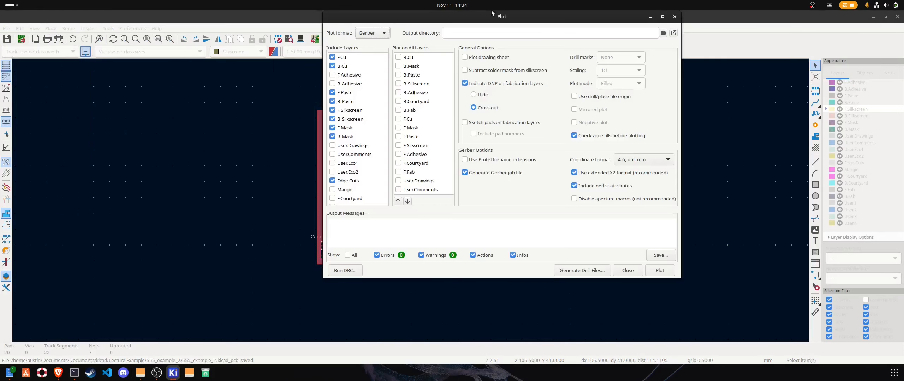
{"action": "left_click_drag", "start_coordinate": [484, 18], "coordinate": [377, 55]}
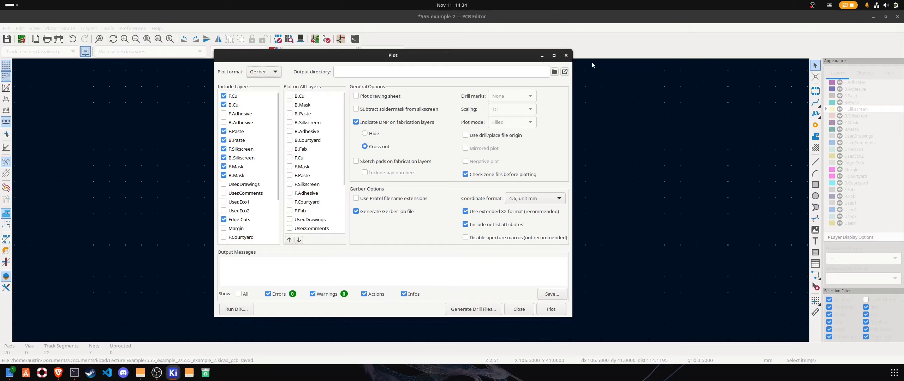
Create a folder named outputf in Downloads and set it as the plot output directory with an absolute path
{"action": "left_click", "coordinate": [554, 72]}
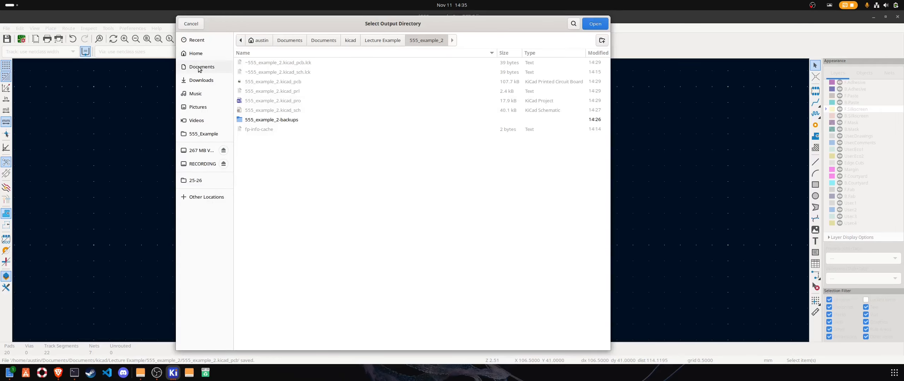
{"action": "left_click", "coordinate": [200, 80]}
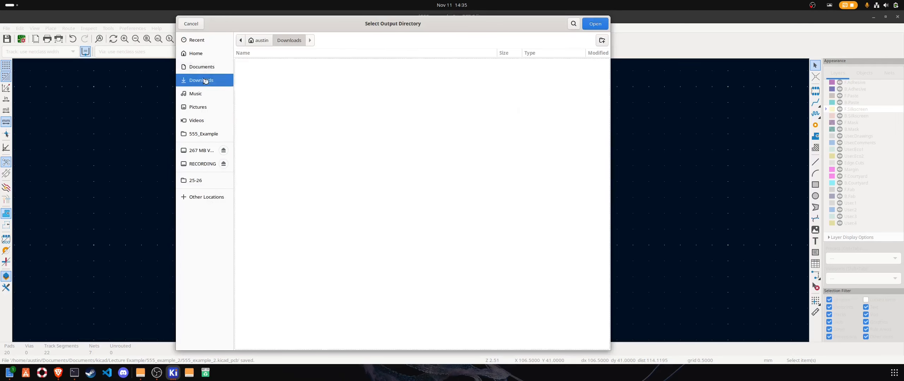
{"action": "left_click", "coordinate": [602, 42]}
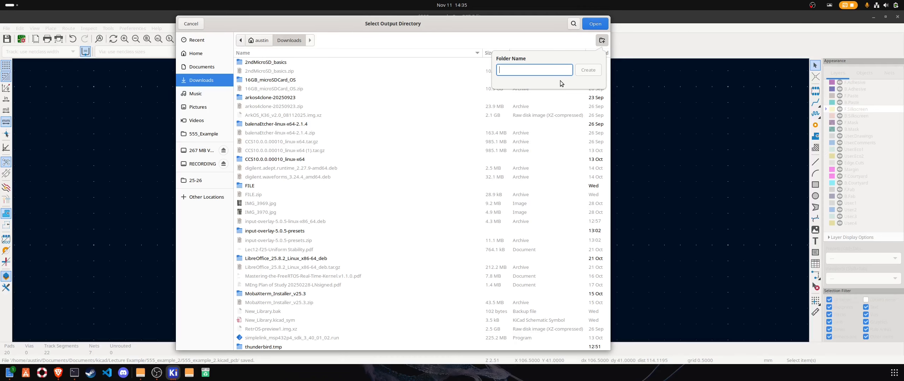
{"action": "type", "text": "outp"}
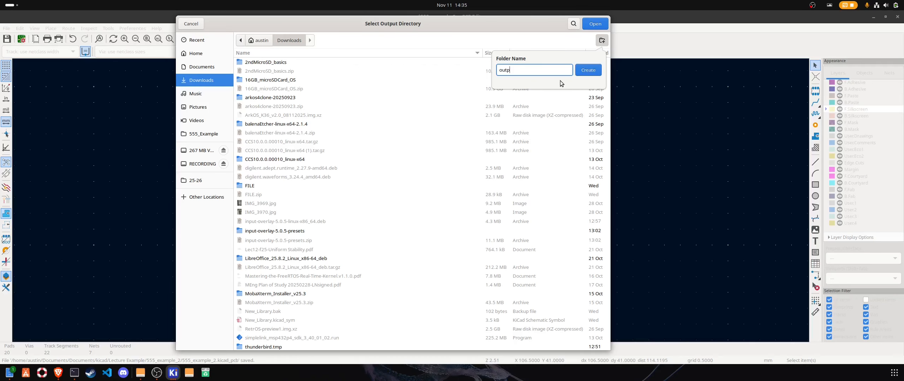
{"action": "type", "text": "utf"}
{"action": "key", "text": "Return"}
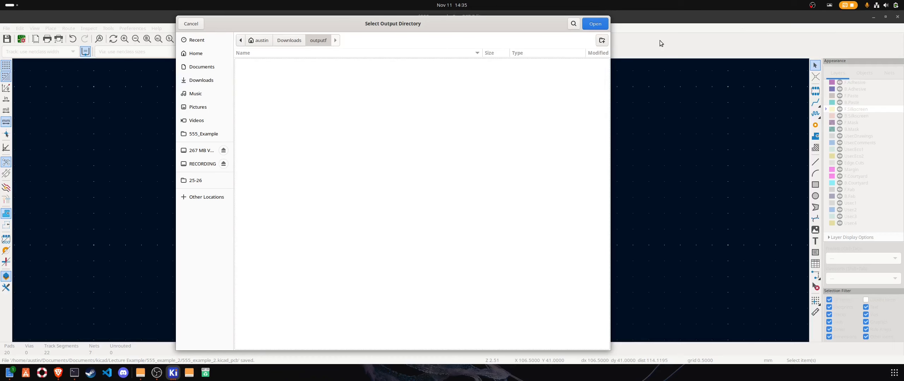
{"action": "left_click", "coordinate": [595, 27]}
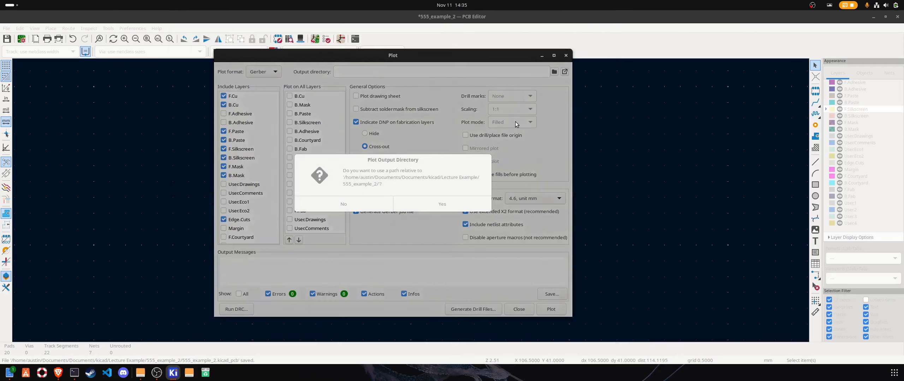
{"action": "left_click", "coordinate": [351, 206]}
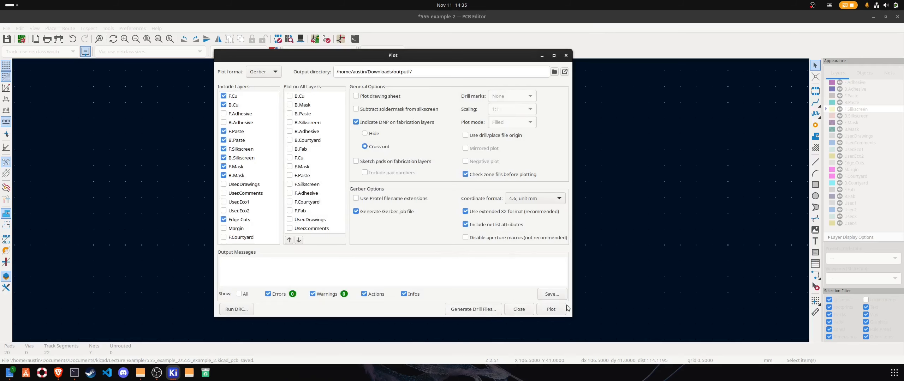
Generate the Excellon drill files in millimetres into the outputf folder
{"action": "left_click", "coordinate": [485, 311]}
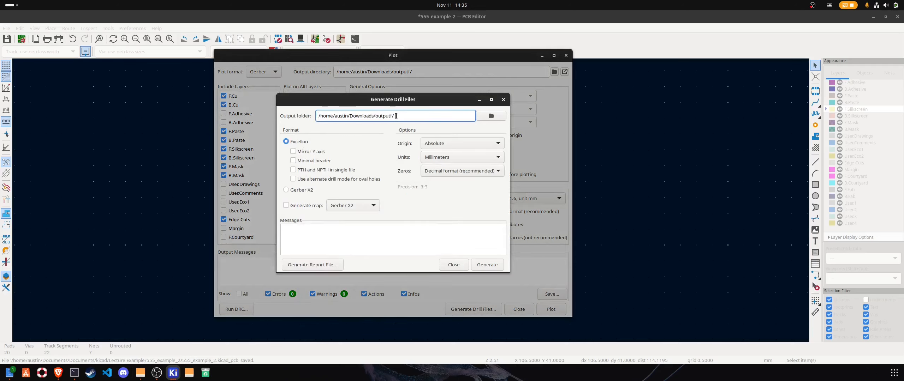
{"action": "left_click", "coordinate": [487, 265]}
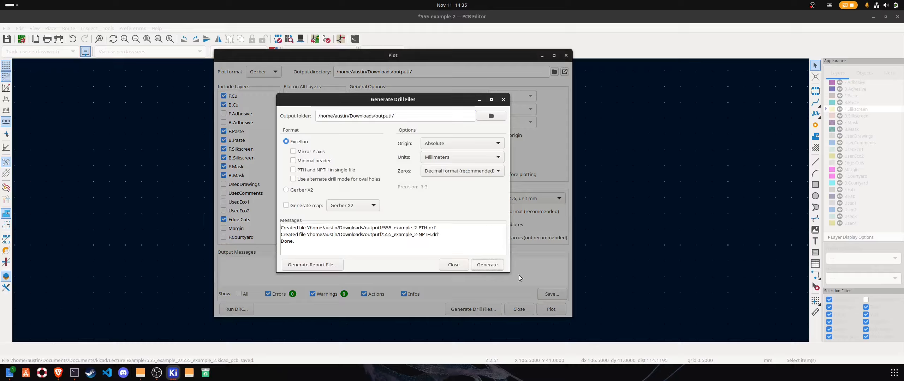
Plot the selected board layers as Gerber files into the outputf folder and save the board
{"action": "left_click", "coordinate": [453, 265]}
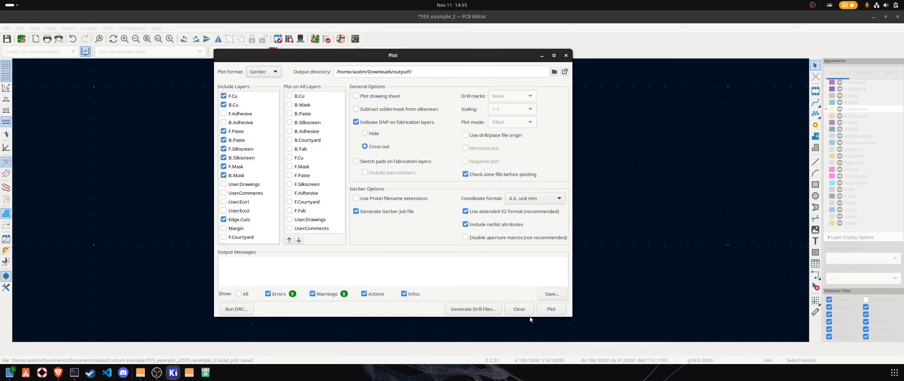
{"action": "left_click", "coordinate": [548, 312]}
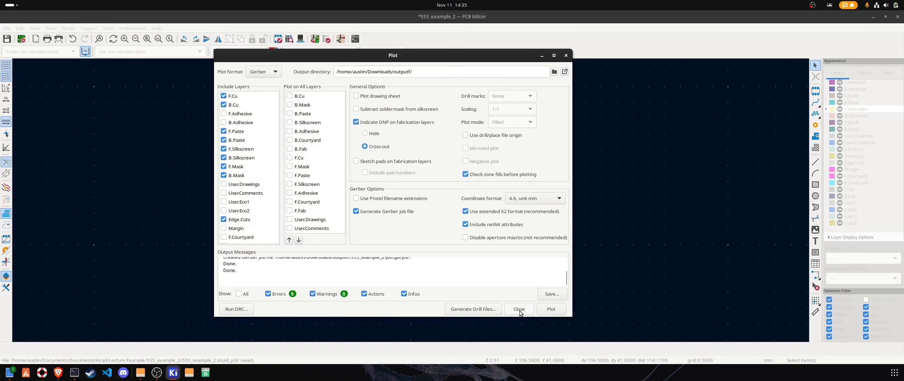
{"action": "left_click", "coordinate": [523, 313]}
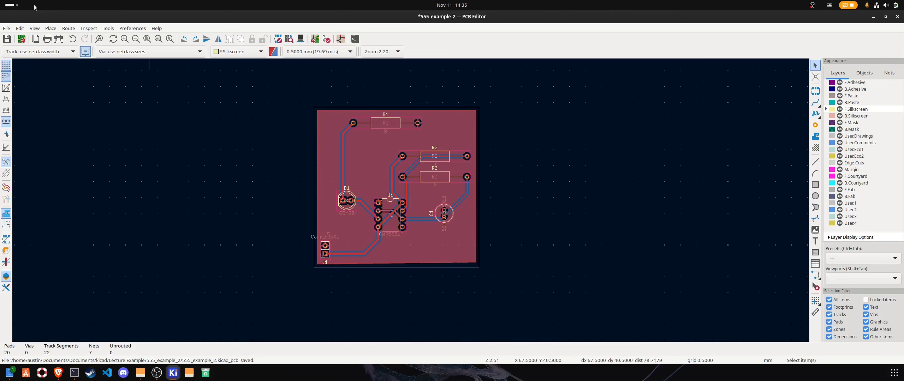
{"action": "left_click", "coordinate": [7, 39]}
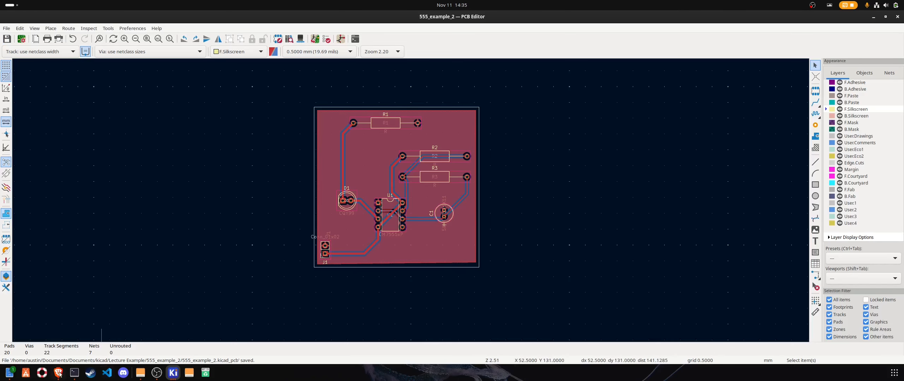
In the Files app, compress the outputf folder in Downloads into outputf.zip
{"action": "left_click", "coordinate": [10, 373]}
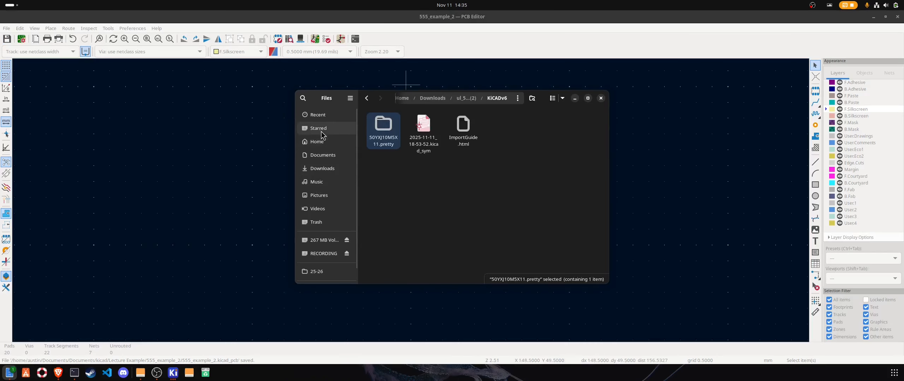
{"action": "left_click", "coordinate": [322, 169]}
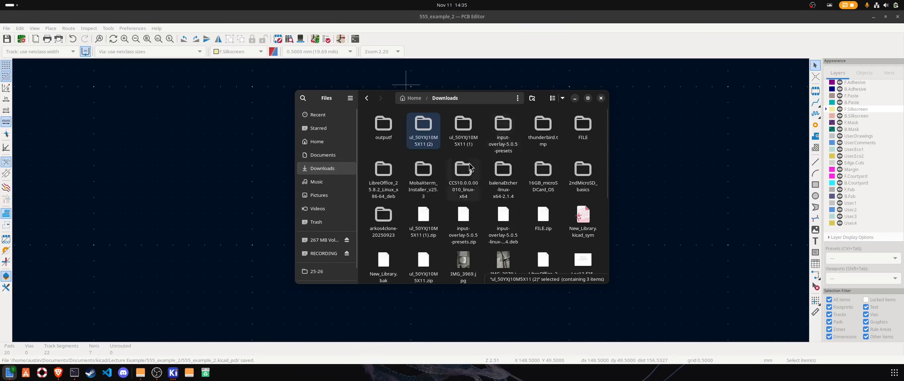
{"action": "scroll", "coordinate": [477, 165], "scroll_direction": "down", "scroll_amount": 3}
{"action": "scroll", "coordinate": [477, 164], "scroll_direction": "up", "scroll_amount": 3}
{"action": "right_click", "coordinate": [387, 127]}
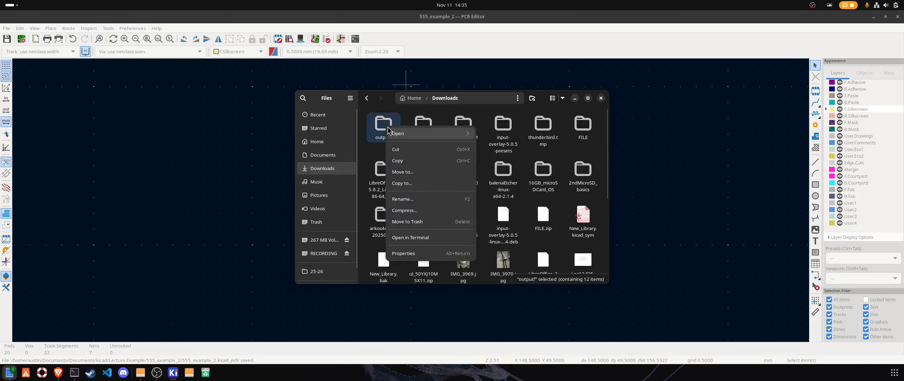
{"action": "left_click", "coordinate": [421, 211]}
{"action": "left_click", "coordinate": [523, 159]}
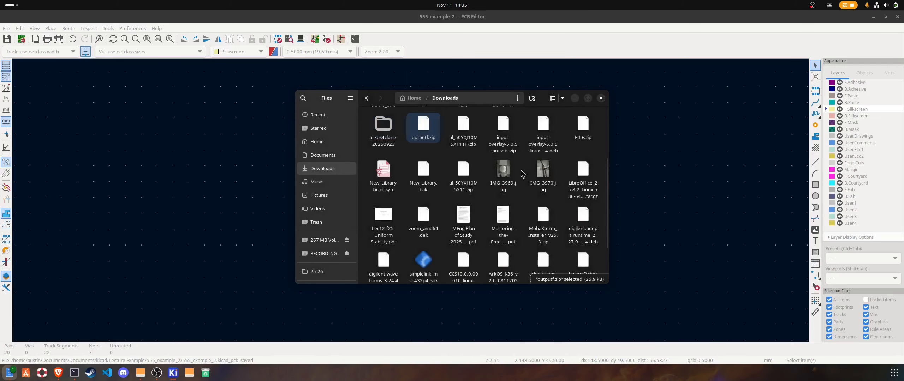
{"action": "scroll", "coordinate": [409, 169], "scroll_direction": "up", "scroll_amount": 3}
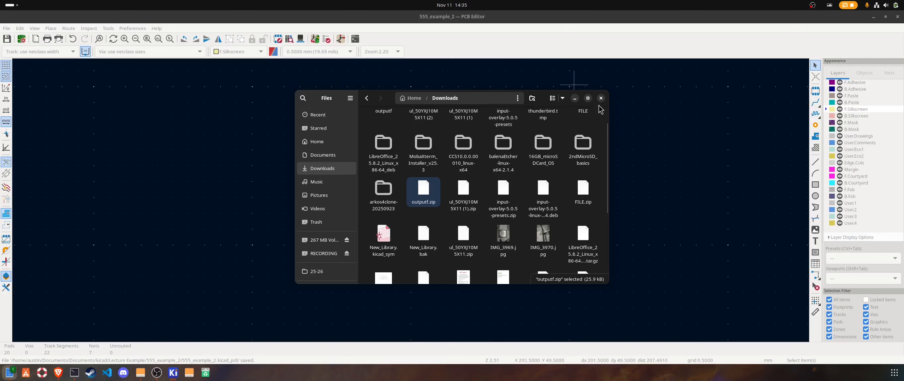
Minimize the KiCad windows and switch to the OSH Park home page in the Brave browser
{"action": "left_click", "coordinate": [872, 18]}
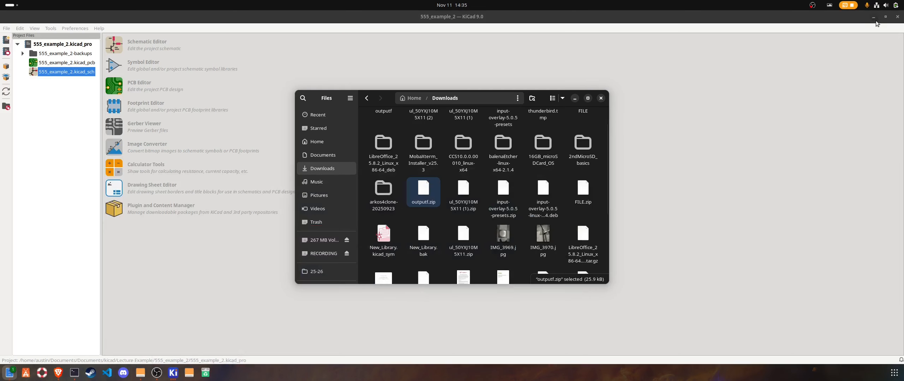
{"action": "left_click", "coordinate": [873, 17]}
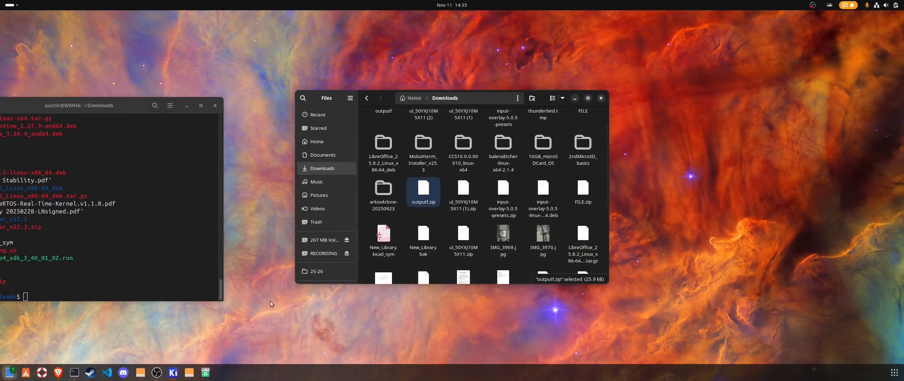
{"action": "left_click", "coordinate": [58, 372]}
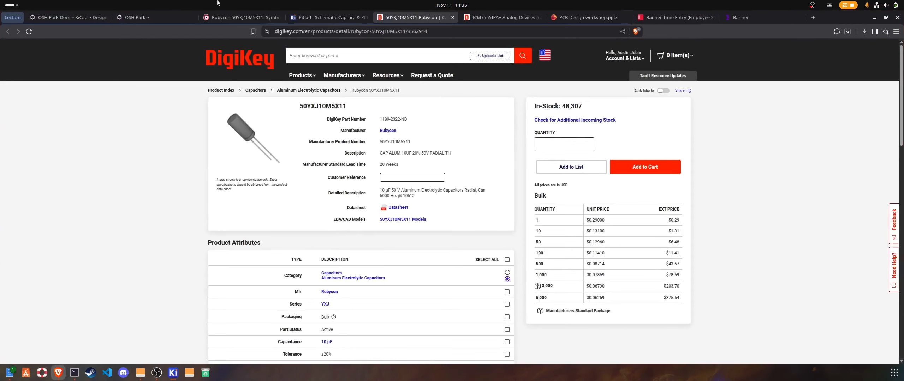
{"action": "left_click", "coordinate": [136, 17]}
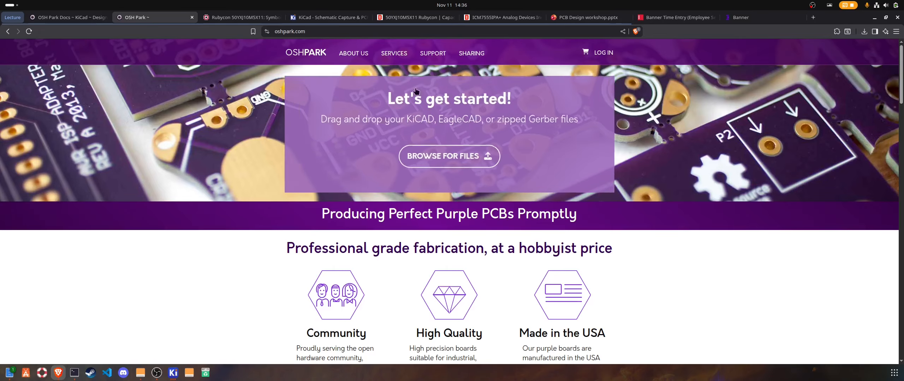
Upload outputf.zip from the Downloads folder to OSH Park
{"action": "left_click", "coordinate": [467, 163]}
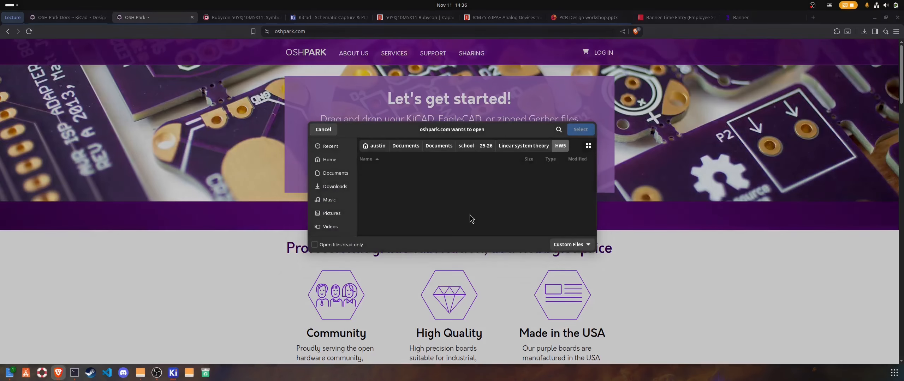
{"action": "left_click", "coordinate": [335, 187]}
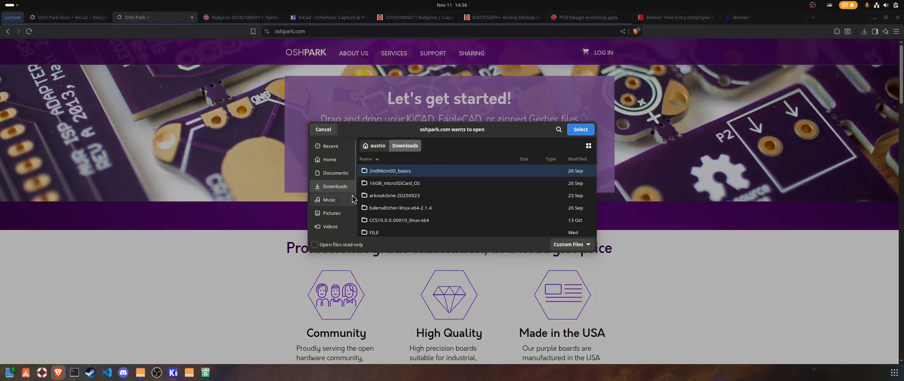
{"action": "left_click", "coordinate": [334, 173]}
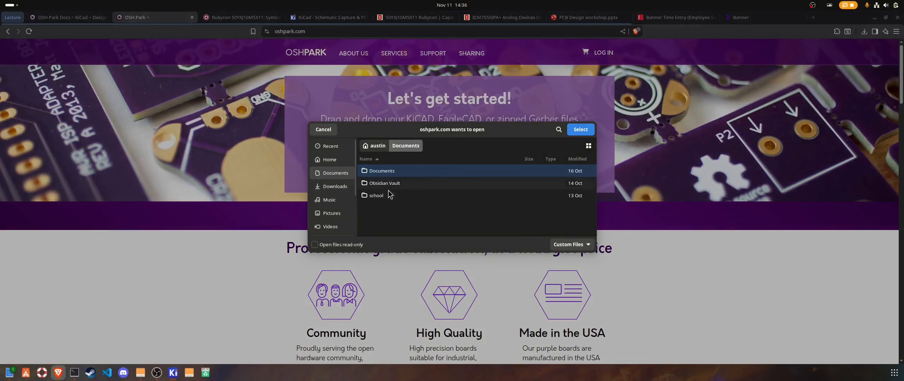
{"action": "left_click", "coordinate": [335, 187]}
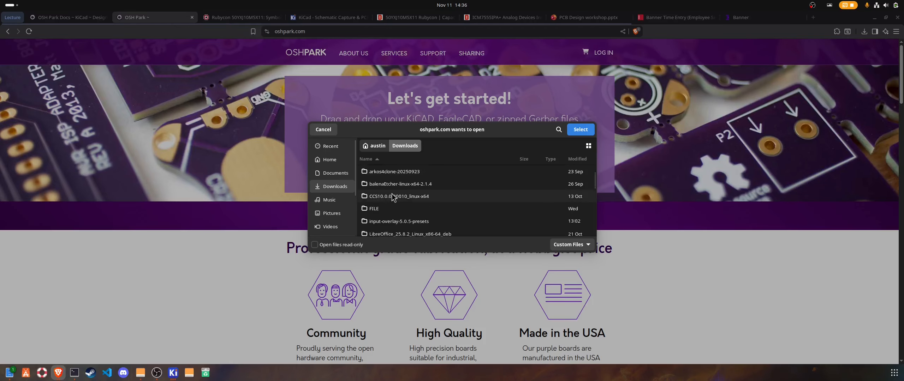
{"action": "scroll", "coordinate": [426, 213], "scroll_direction": "down", "scroll_amount": 10}
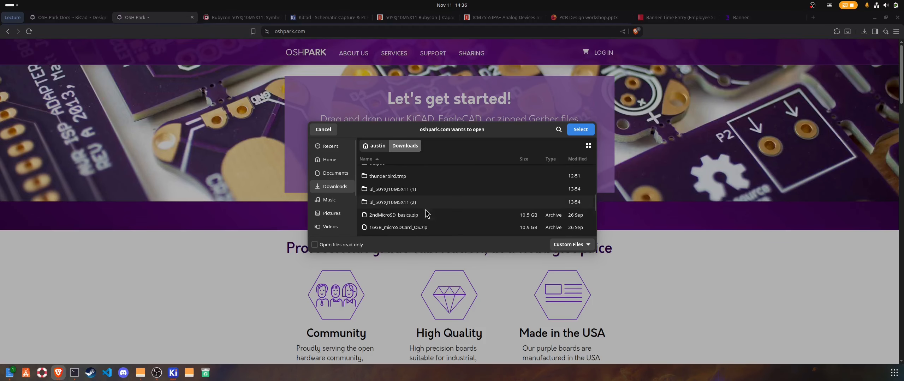
{"action": "scroll", "coordinate": [425, 213], "scroll_direction": "down", "scroll_amount": 5}
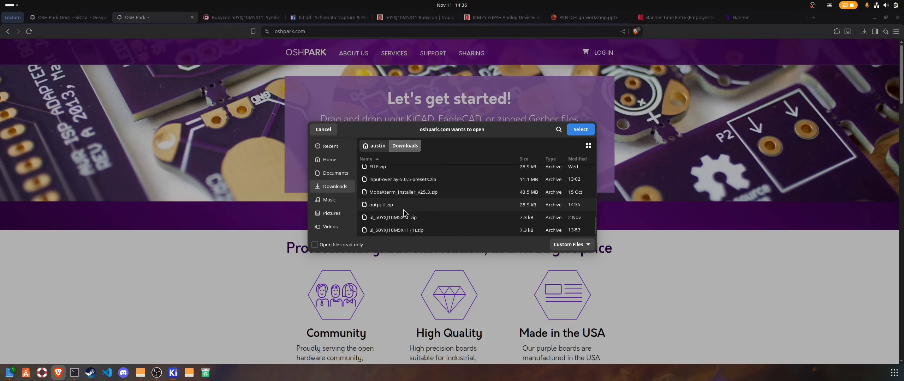
{"action": "left_click", "coordinate": [393, 209]}
{"action": "left_click", "coordinate": [580, 129]}
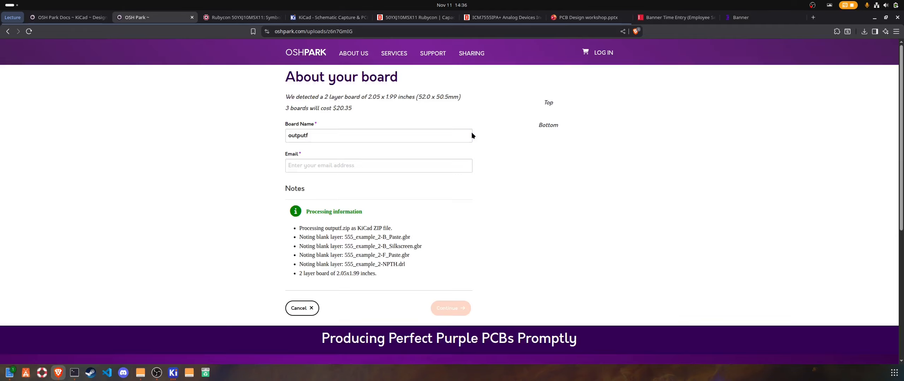
Check the board's top and bottom previews, fill in the contact e-mail, and continue to the design verification page
{"action": "scroll", "coordinate": [595, 141], "scroll_direction": "down", "scroll_amount": 3}
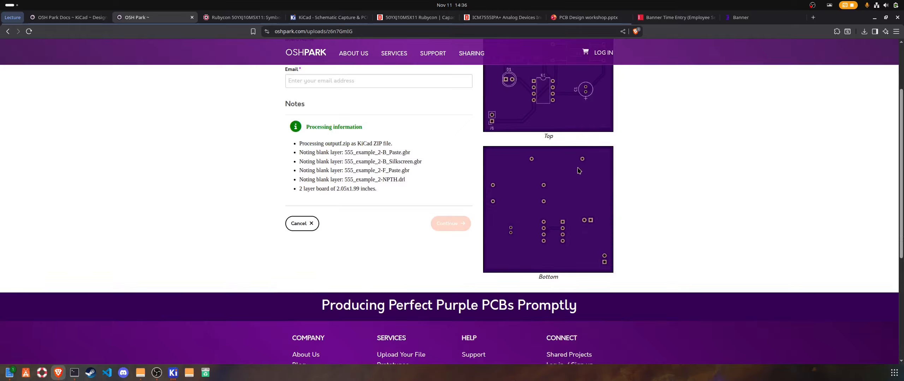
{"action": "scroll", "coordinate": [484, 150], "scroll_direction": "up", "scroll_amount": 3}
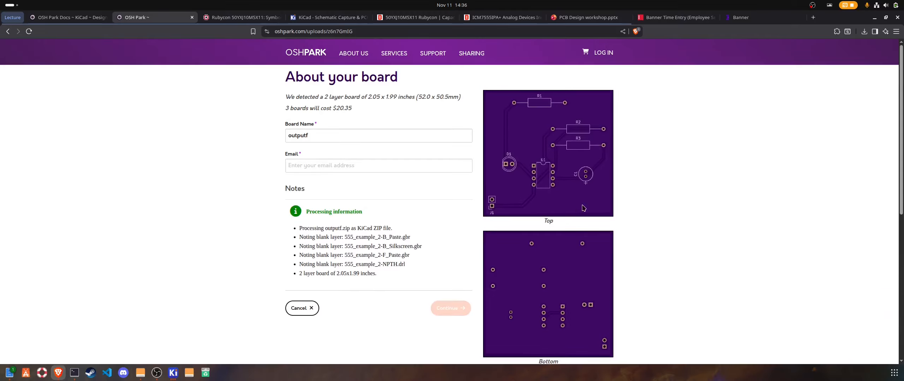
{"action": "scroll", "coordinate": [567, 244], "scroll_direction": "down", "scroll_amount": 3}
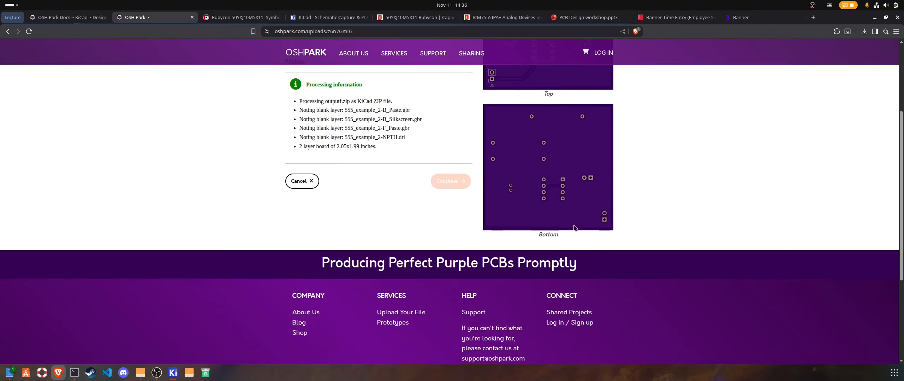
{"action": "scroll", "coordinate": [573, 227], "scroll_direction": "up", "scroll_amount": 3}
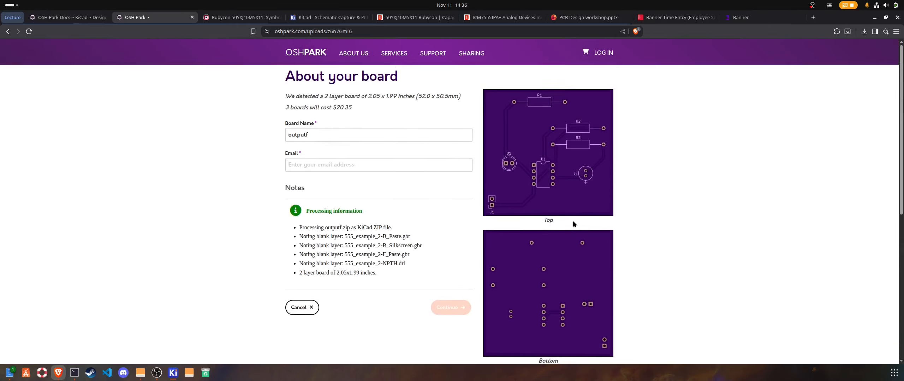
{"action": "left_click", "coordinate": [328, 164]}
{"action": "left_click", "coordinate": [353, 179]}
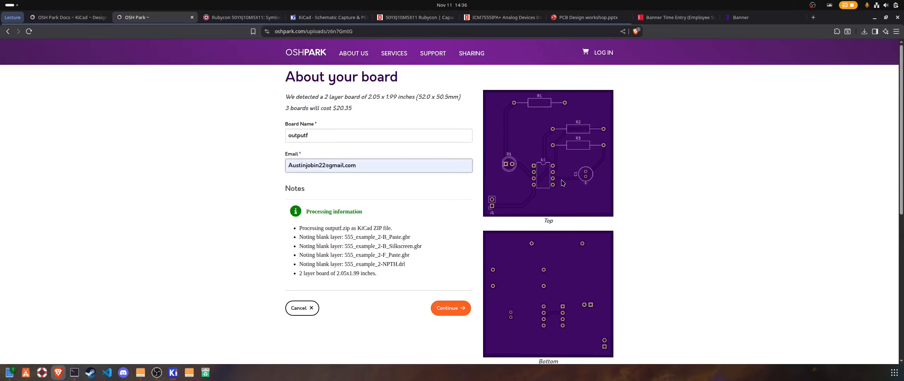
{"action": "scroll", "coordinate": [528, 177], "scroll_direction": "down", "scroll_amount": 1}
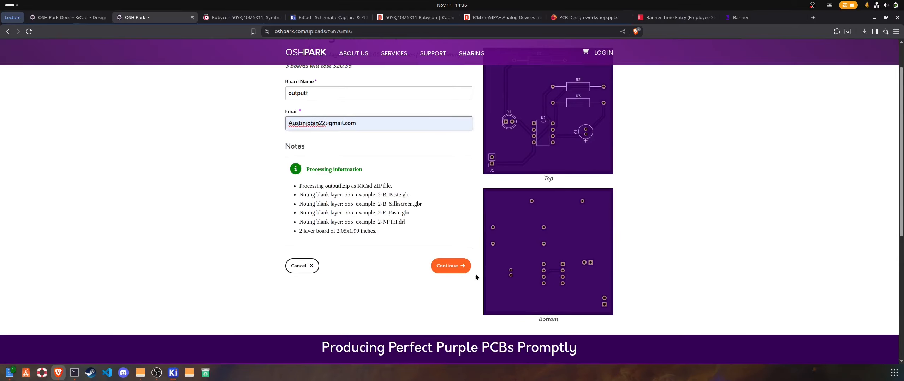
{"action": "left_click", "coordinate": [450, 266]}
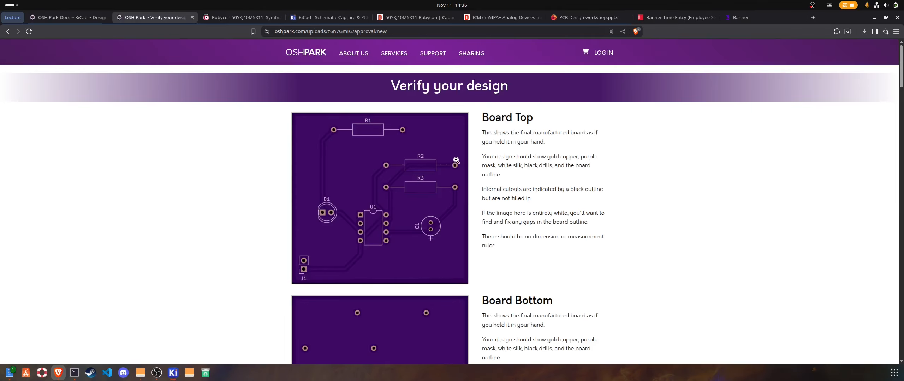
Examine the OSH Park renderings of the board's top, bottom, outline, drills, silkscreen, solder mask and copper layers
{"action": "scroll", "coordinate": [455, 160], "scroll_direction": "down", "scroll_amount": 2}
{"action": "scroll", "coordinate": [402, 245], "scroll_direction": "up", "scroll_amount": 1}
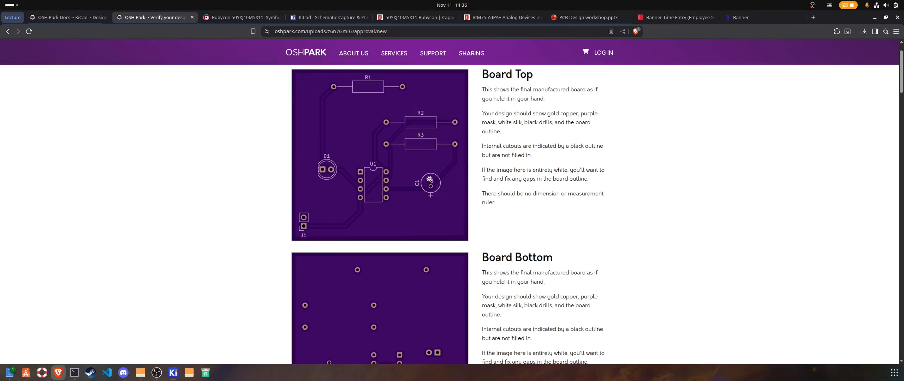
{"action": "scroll", "coordinate": [443, 200], "scroll_direction": "down", "scroll_amount": 4}
{"action": "scroll", "coordinate": [451, 200], "scroll_direction": "down", "scroll_amount": 4}
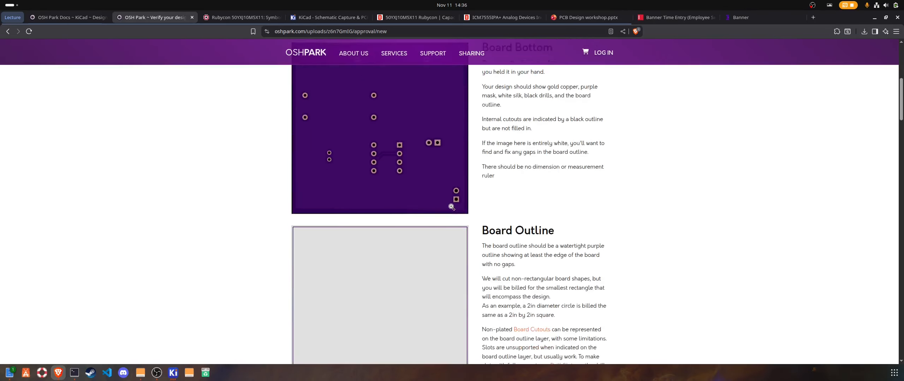
{"action": "scroll", "coordinate": [459, 237], "scroll_direction": "down", "scroll_amount": 4}
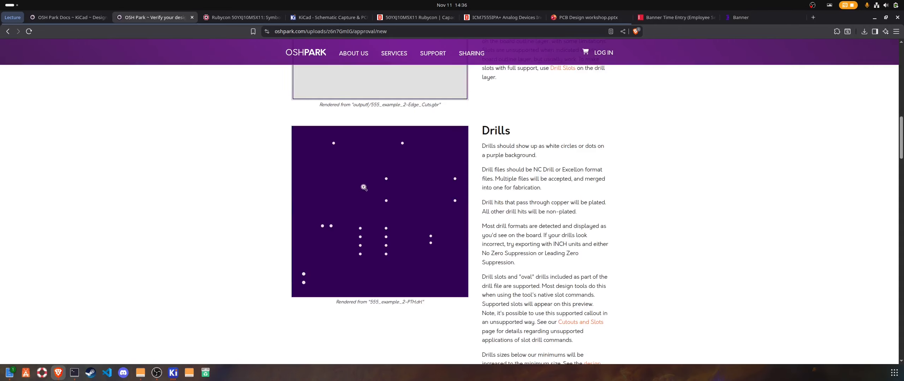
{"action": "scroll", "coordinate": [382, 234], "scroll_direction": "up", "scroll_amount": 12}
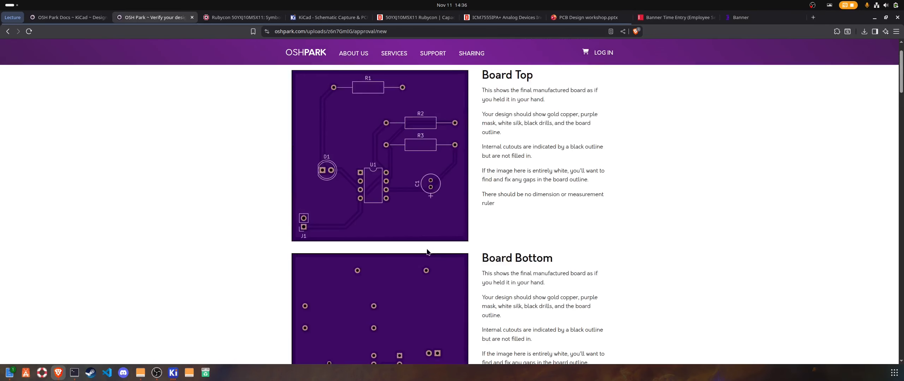
{"action": "scroll", "coordinate": [380, 182], "scroll_direction": "down", "scroll_amount": 16}
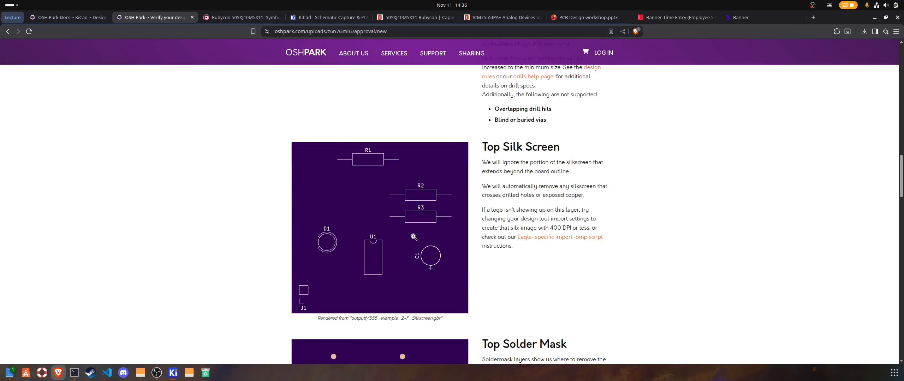
{"action": "scroll", "coordinate": [446, 240], "scroll_direction": "down", "scroll_amount": 12}
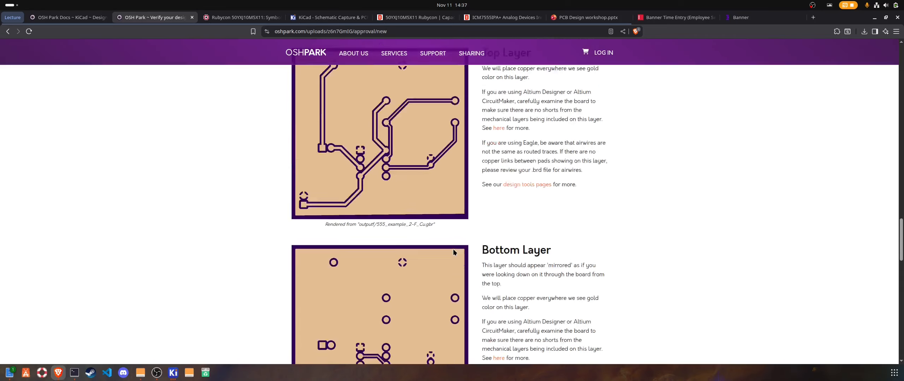
{"action": "scroll", "coordinate": [424, 256], "scroll_direction": "up", "scroll_amount": 3}
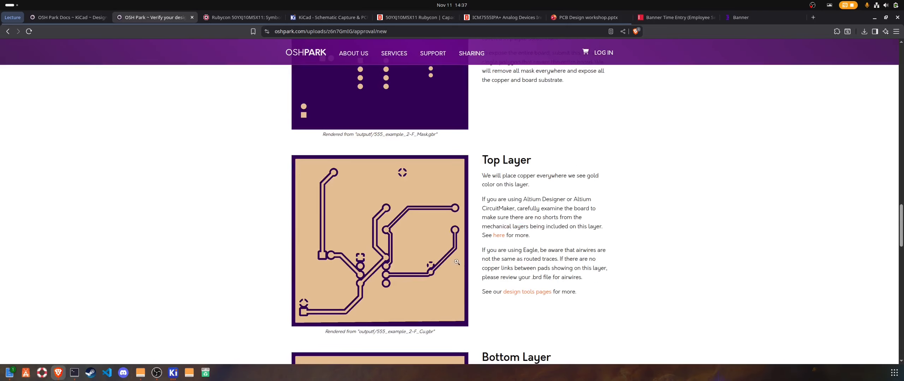
{"action": "scroll", "coordinate": [429, 268], "scroll_direction": "down", "scroll_amount": 6}
{"action": "scroll", "coordinate": [430, 275], "scroll_direction": "down", "scroll_amount": 7}
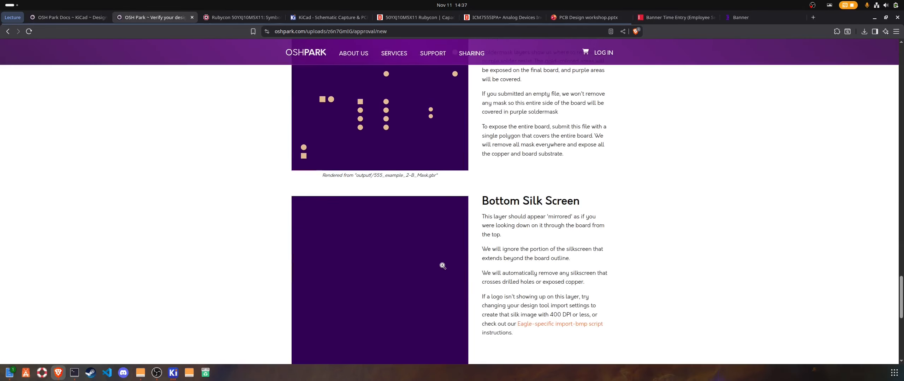
Check the remaining bottom silkscreen preview and approve the board design for ordering
{"action": "scroll", "coordinate": [444, 264], "scroll_direction": "down", "scroll_amount": 7}
{"action": "scroll", "coordinate": [586, 198], "scroll_direction": "up", "scroll_amount": 2}
{"action": "left_click", "coordinate": [587, 198]}
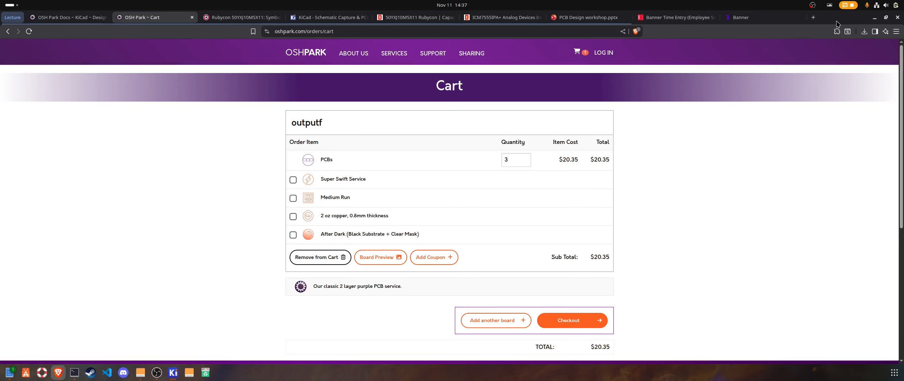
Minimize the browser, switch to the 555_example_2 project in KiCad and open its Schematic Editor
{"action": "left_click", "coordinate": [874, 19]}
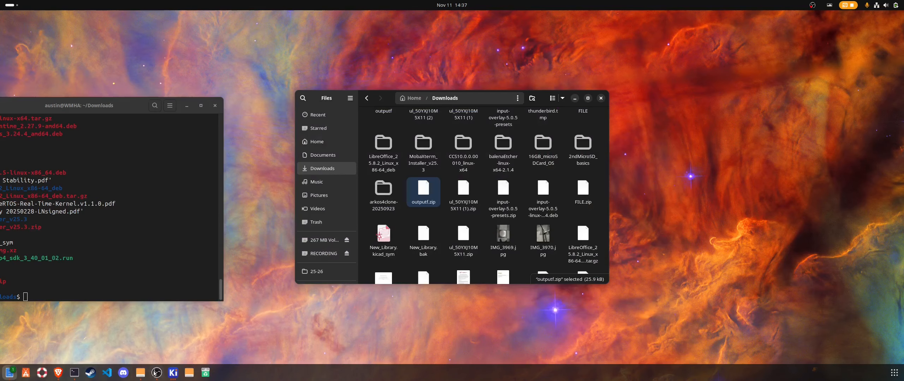
{"action": "left_click", "coordinate": [173, 373]}
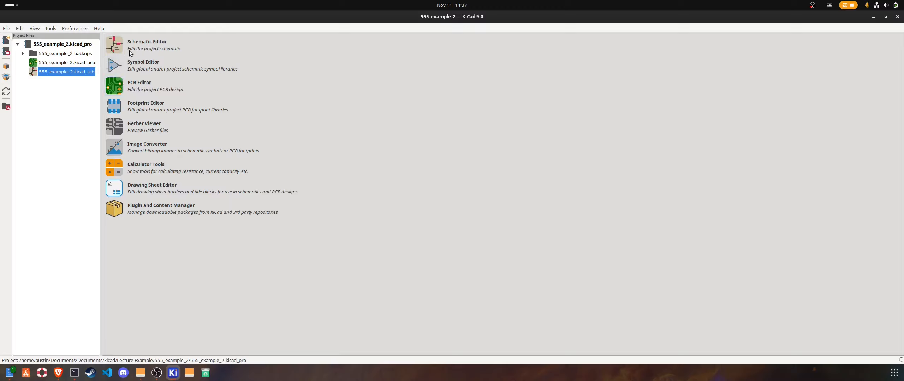
{"action": "left_click", "coordinate": [113, 53]}
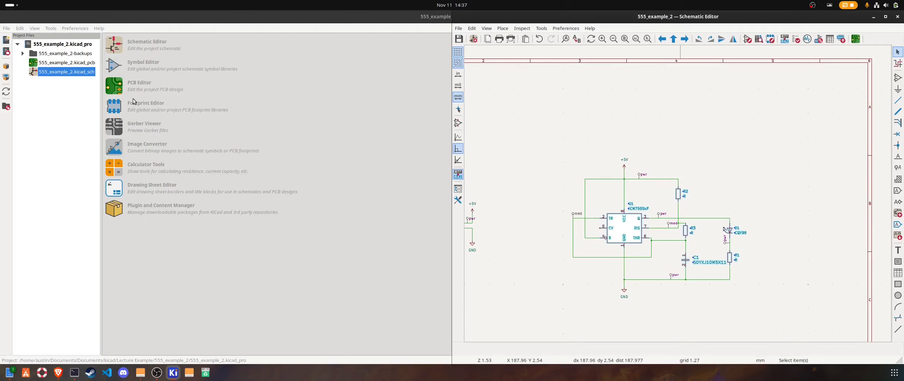
Open the Symbol Editor, tile it over one half of the screen and minimize the KiCad project window
{"action": "left_click", "coordinate": [114, 74]}
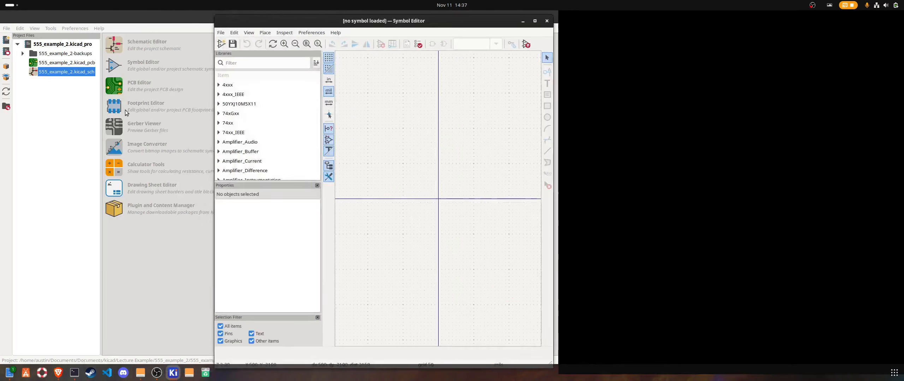
{"action": "left_click_drag", "start_coordinate": [354, 19], "coordinate": [1, 137]}
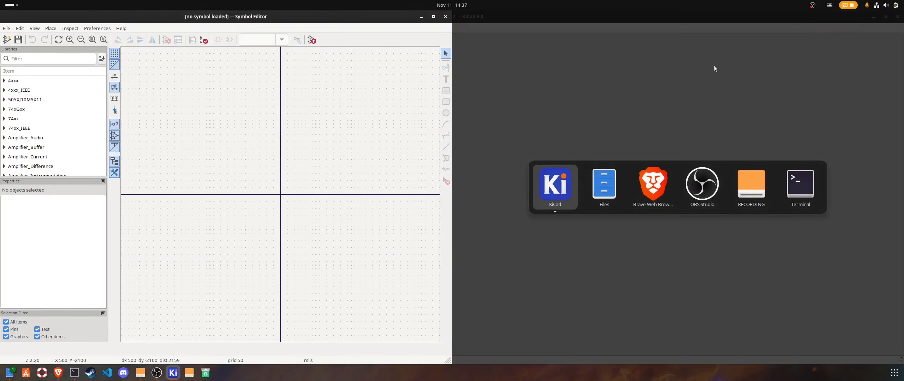
{"action": "left_click", "coordinate": [773, 65]}
{"action": "left_click", "coordinate": [872, 18]}
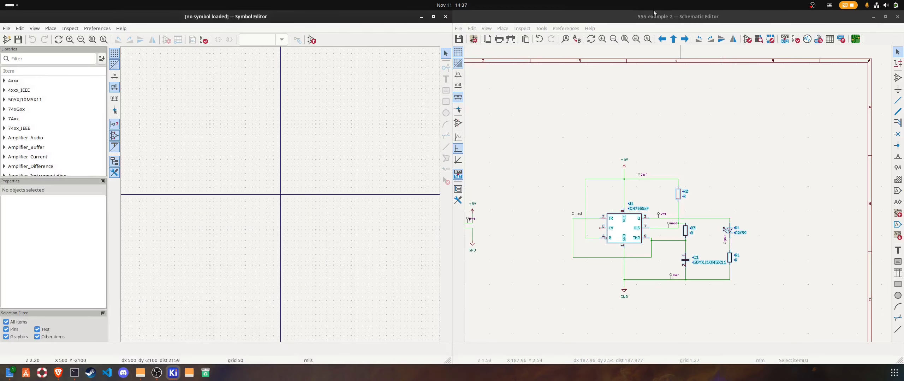
Switch to the browser and open the datasheet from the DigiKey page of the ICM7555IPA+ timer
{"action": "left_click", "coordinate": [58, 373]}
{"action": "left_click", "coordinate": [498, 18]}
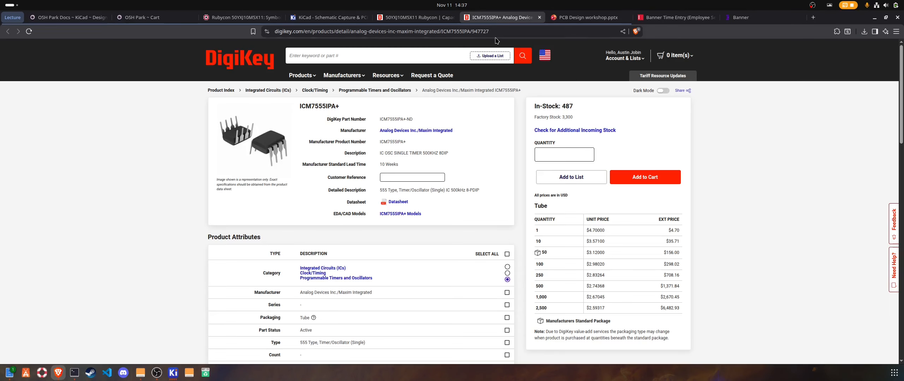
{"action": "scroll", "coordinate": [297, 123], "scroll_direction": "down", "scroll_amount": 2}
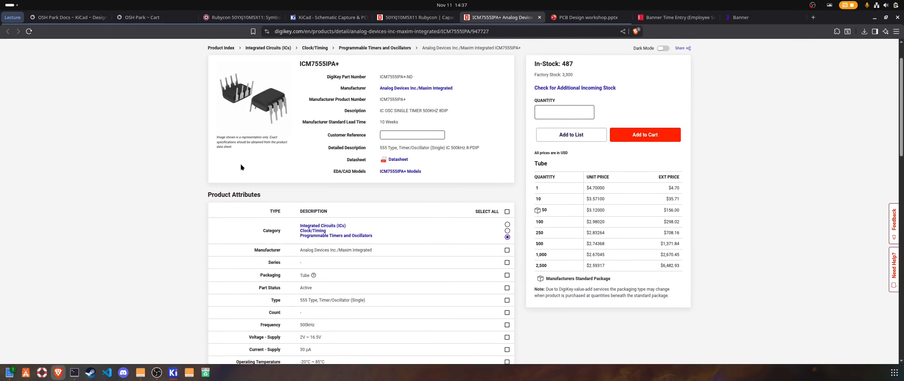
{"action": "scroll", "coordinate": [277, 117], "scroll_direction": "up", "scroll_amount": 2}
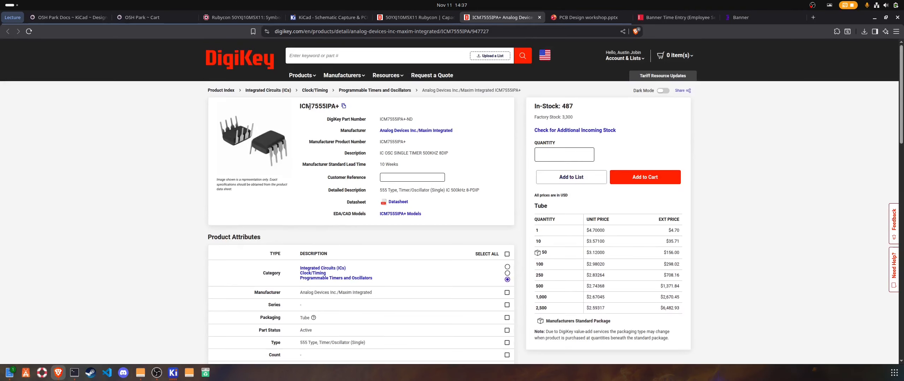
{"action": "left_click", "coordinate": [402, 202]}
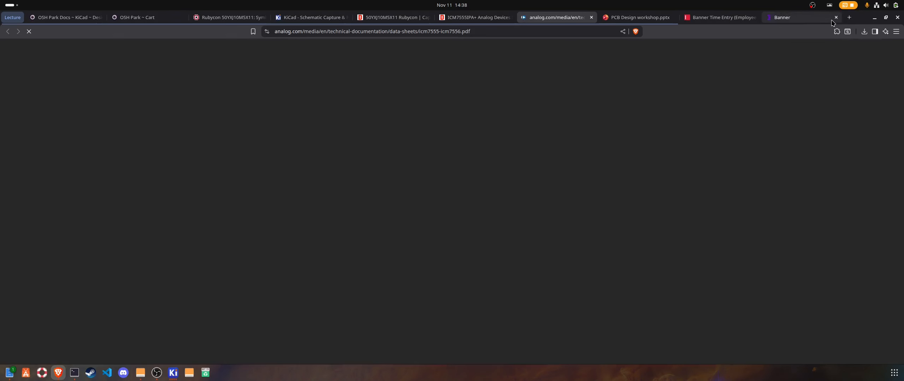
Tile the browser beside the Symbol Editor and show the datasheet's Pin Configurations diagrams at 175% zoom
{"action": "left_click_drag", "start_coordinate": [832, 23], "coordinate": [901, 162]}
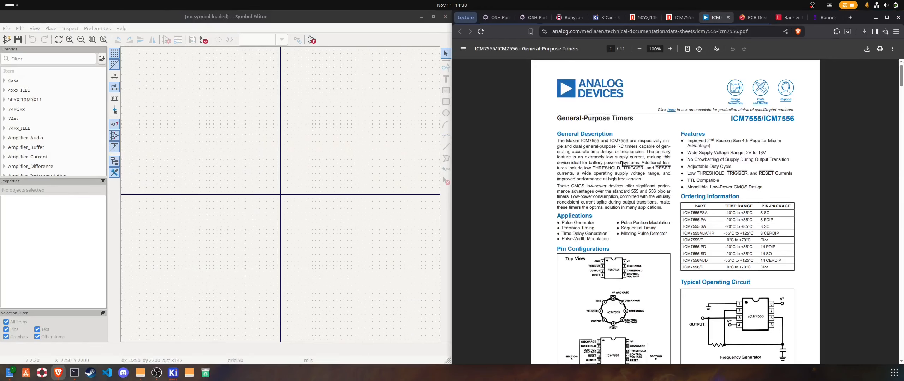
{"action": "scroll", "coordinate": [679, 171], "scroll_direction": "down", "scroll_amount": 8}
{"action": "scroll", "coordinate": [673, 162], "scroll_direction": "up", "scroll_amount": 7}
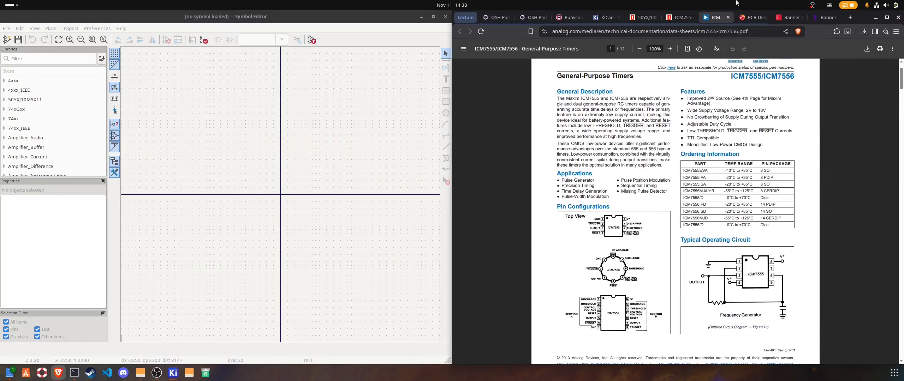
{"action": "left_click", "coordinate": [671, 49]}
{"action": "left_click", "coordinate": [671, 49]}
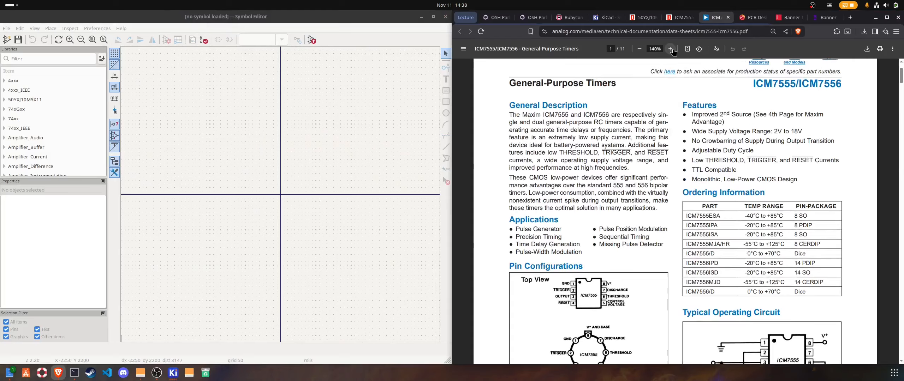
{"action": "left_click", "coordinate": [670, 49]}
{"action": "left_click", "coordinate": [671, 49]}
{"action": "scroll", "coordinate": [600, 187], "scroll_direction": "down", "scroll_amount": 5}
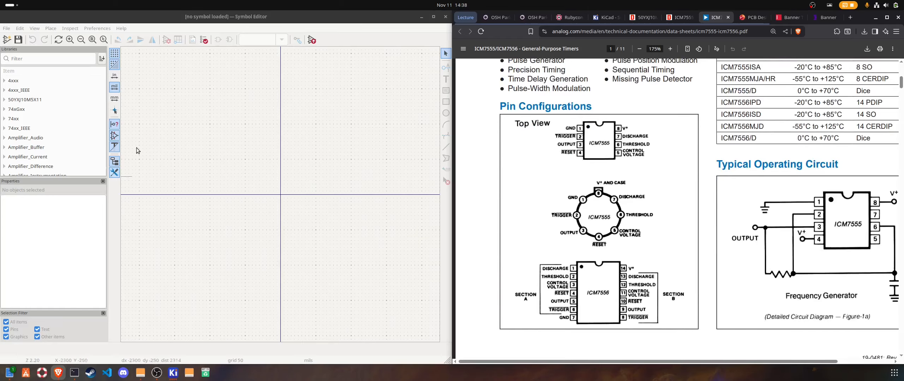
Create a new symbol library named New_Library_0 in the global library table
{"action": "left_click", "coordinate": [388, 112]}
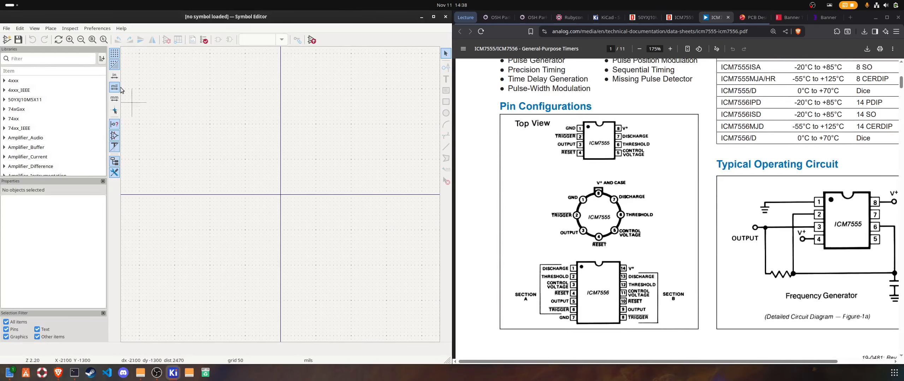
{"action": "left_click", "coordinate": [13, 29]}
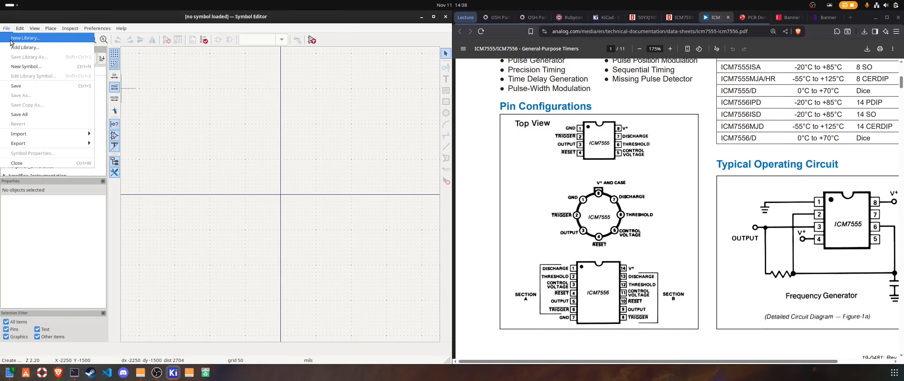
{"action": "left_click", "coordinate": [5, 28]}
{"action": "left_click", "coordinate": [9, 31]}
{"action": "left_click", "coordinate": [22, 40]}
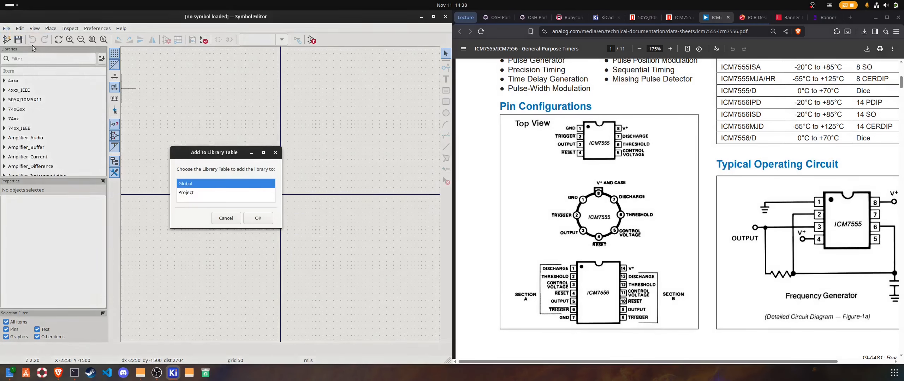
{"action": "left_click", "coordinate": [264, 221]}
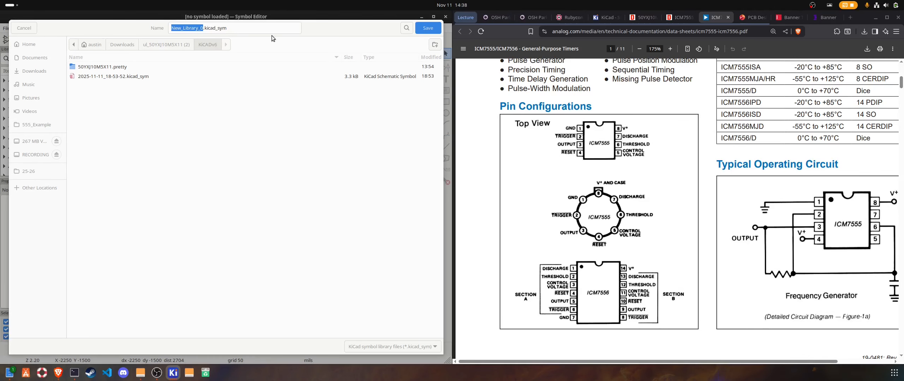
{"action": "left_click", "coordinate": [435, 31]}
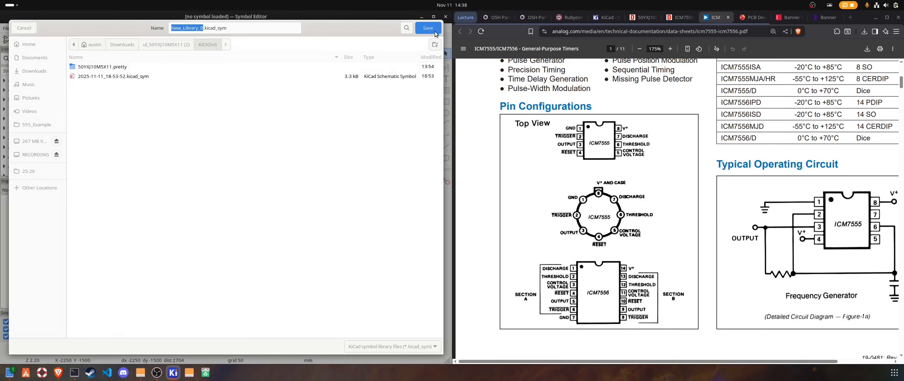
Create a new symbol named ICM7555IPA+ in New_Library_0, using the part number from the DigiKey page
{"action": "scroll", "coordinate": [10, 124], "scroll_direction": "down", "scroll_amount": 2}
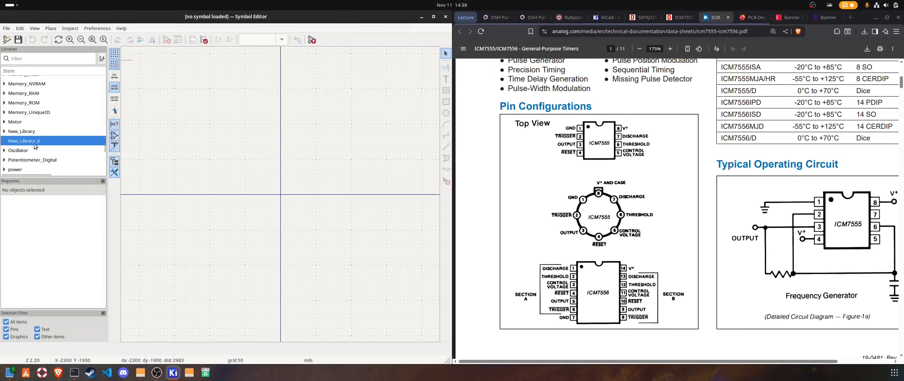
{"action": "left_click", "coordinate": [7, 40]}
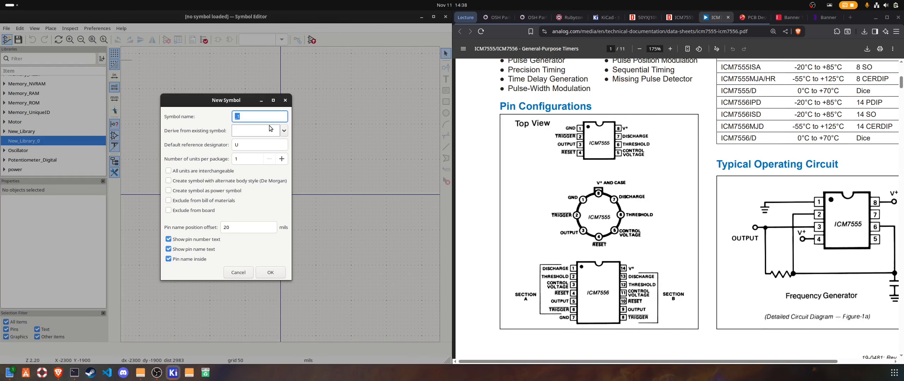
{"action": "left_click", "coordinate": [679, 17]}
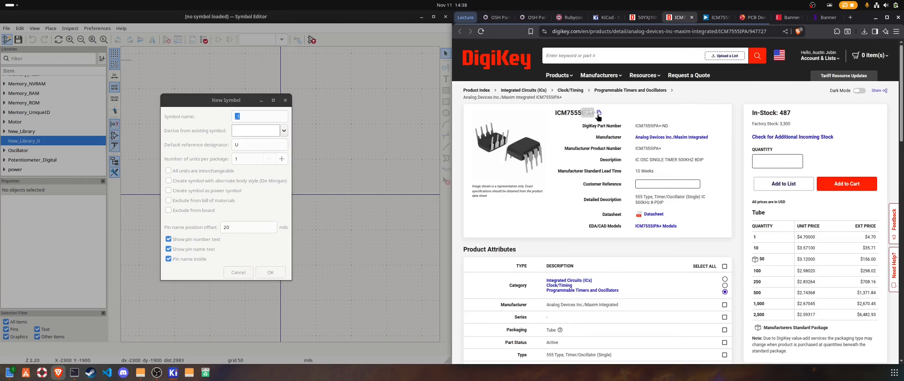
{"action": "left_click", "coordinate": [243, 116]}
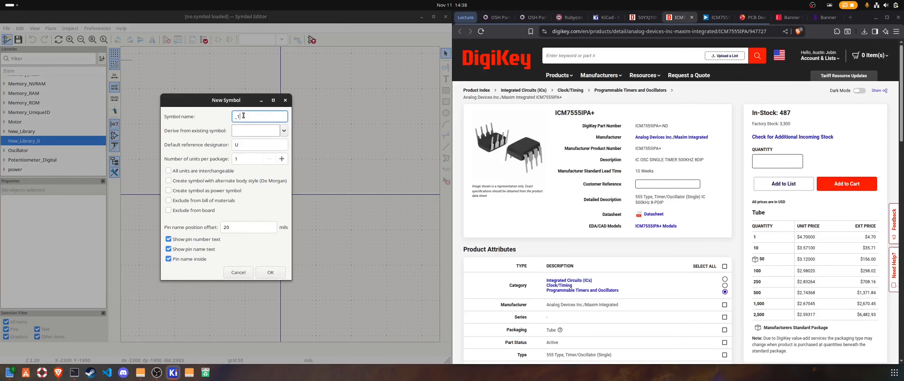
{"action": "type", "text": "ICM7555IPA+"}
{"action": "left_click", "coordinate": [274, 273]}
{"action": "scroll", "coordinate": [282, 197], "scroll_direction": "down", "scroll_amount": 6}
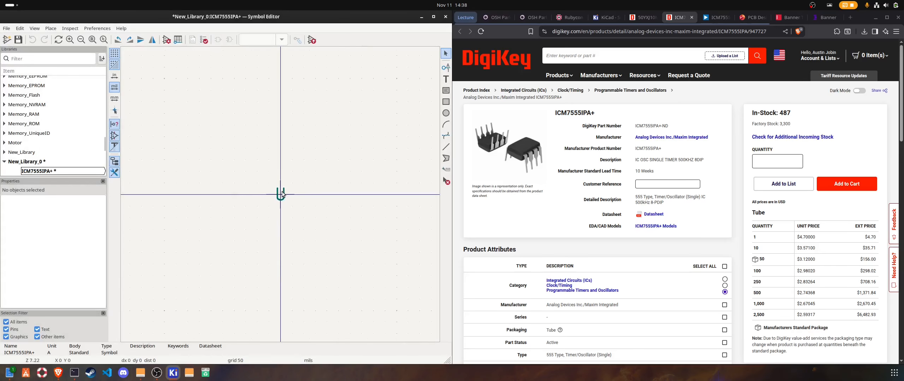
{"action": "scroll", "coordinate": [282, 195], "scroll_direction": "up", "scroll_amount": 3}
{"action": "scroll", "coordinate": [282, 192], "scroll_direction": "down", "scroll_amount": 2}
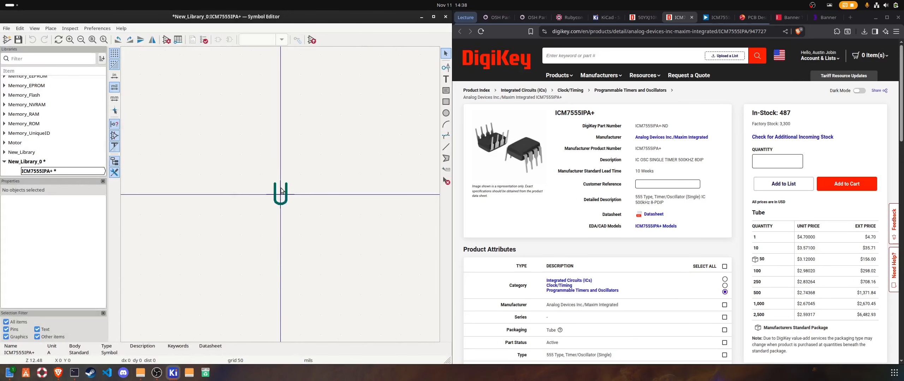
{"action": "left_click", "coordinate": [444, 71]}
{"action": "left_click", "coordinate": [438, 74]}
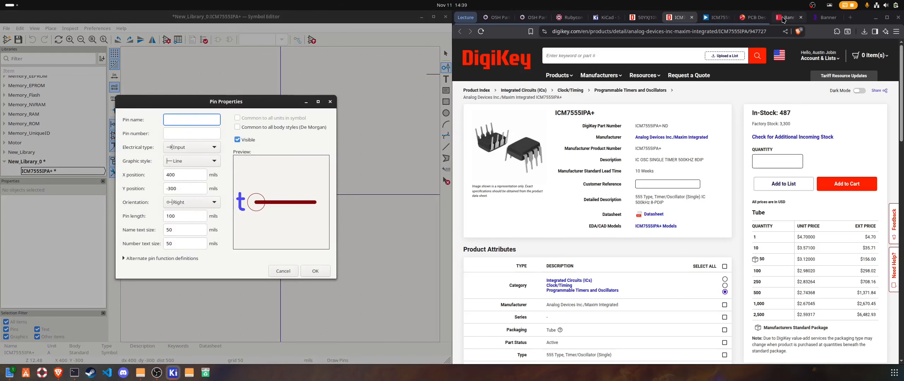
Open the ICM7555 datasheet and bring up its Pin Configurations diagrams beside the Symbol Editor
{"action": "left_click", "coordinate": [651, 214]}
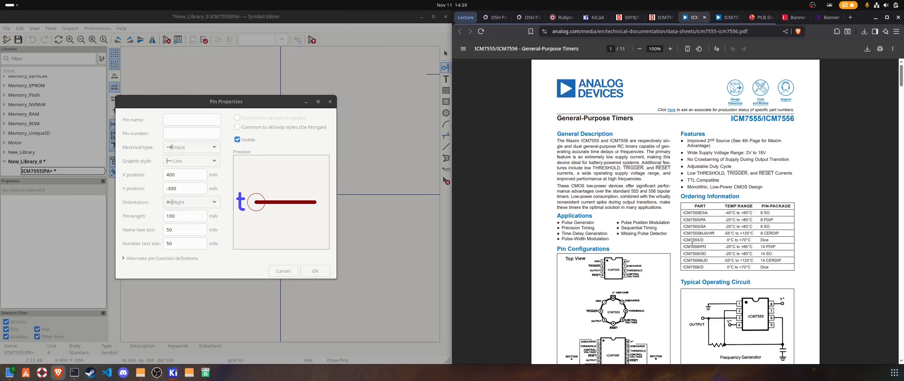
{"action": "scroll", "coordinate": [640, 216], "scroll_direction": "down", "scroll_amount": 3}
{"action": "left_click", "coordinate": [722, 19]}
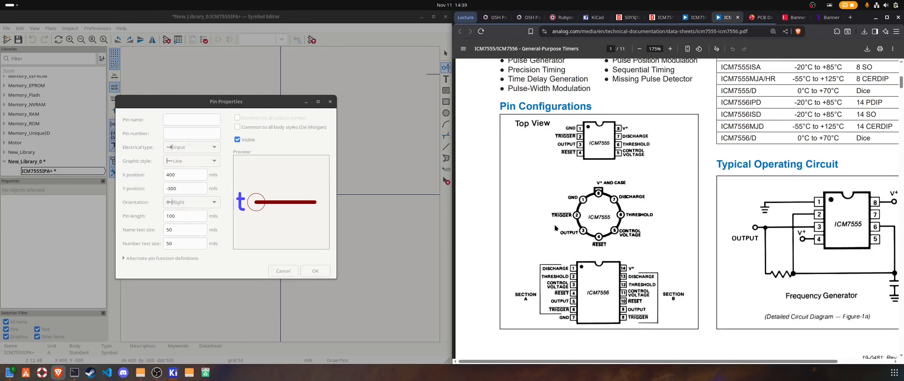
{"action": "scroll", "coordinate": [568, 198], "scroll_direction": "up", "scroll_amount": 1}
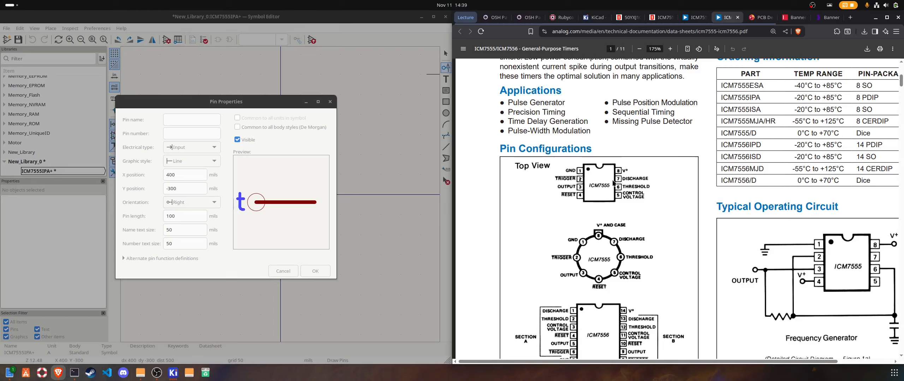
Discard the unfinished pin and examine the pin layout of timer U1 in the 555_example_2 schematic
{"action": "left_click", "coordinate": [196, 121]}
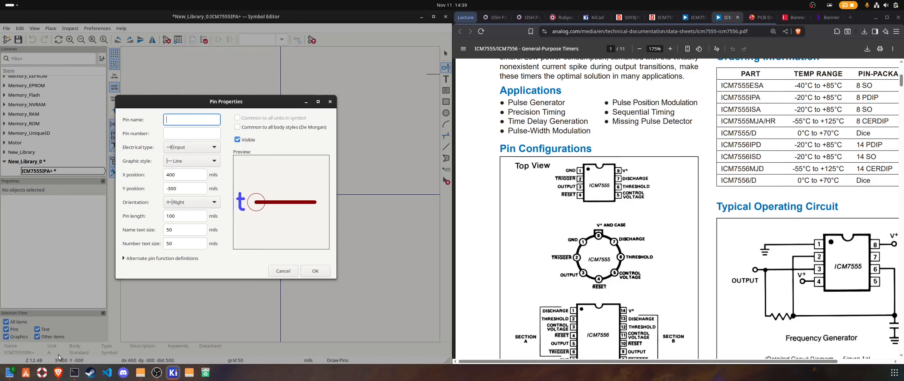
{"action": "left_click", "coordinate": [174, 375]}
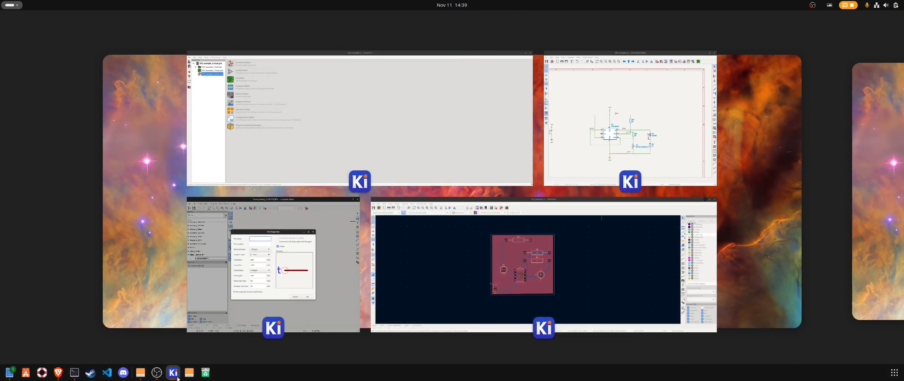
{"action": "left_click", "coordinate": [617, 129]}
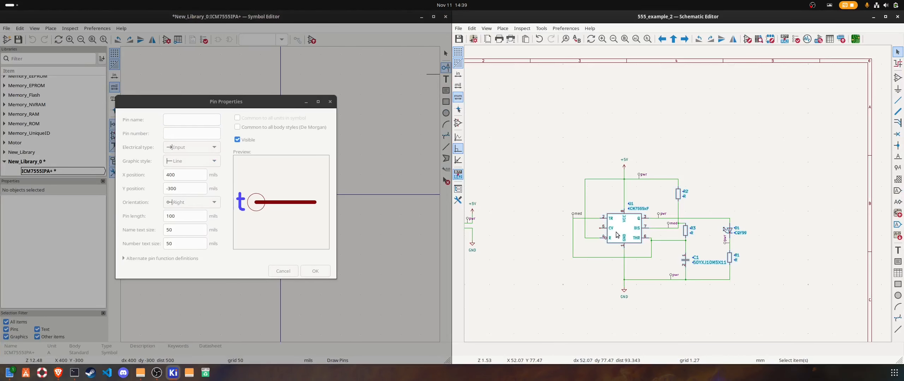
{"action": "left_click", "coordinate": [329, 101]}
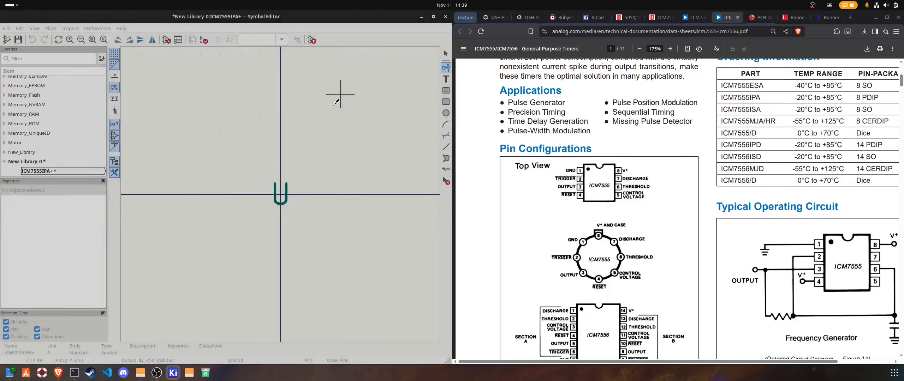
{"action": "left_click", "coordinate": [173, 373]}
{"action": "left_click", "coordinate": [624, 164]}
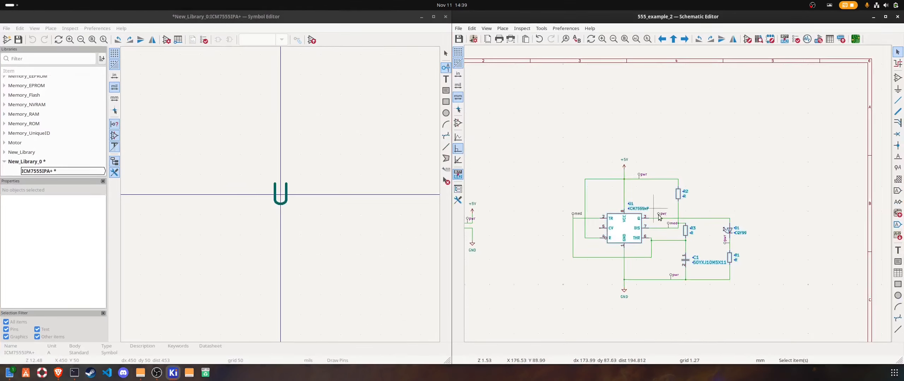
{"action": "scroll", "coordinate": [685, 197], "scroll_direction": "up", "scroll_amount": 5}
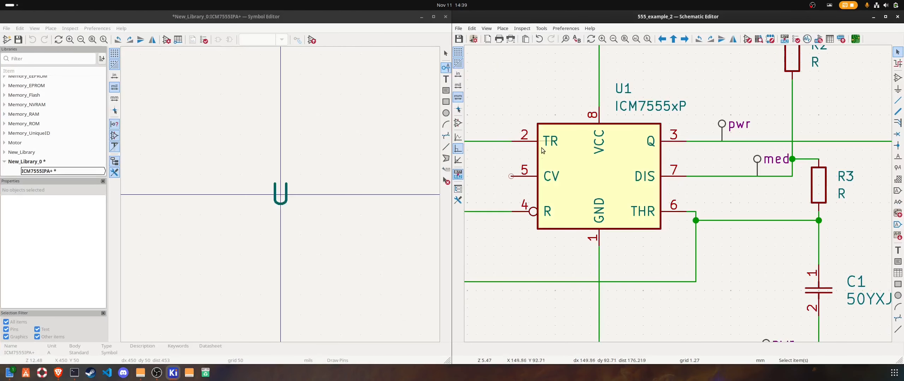
{"action": "scroll", "coordinate": [273, 201], "scroll_direction": "down", "scroll_amount": 1}
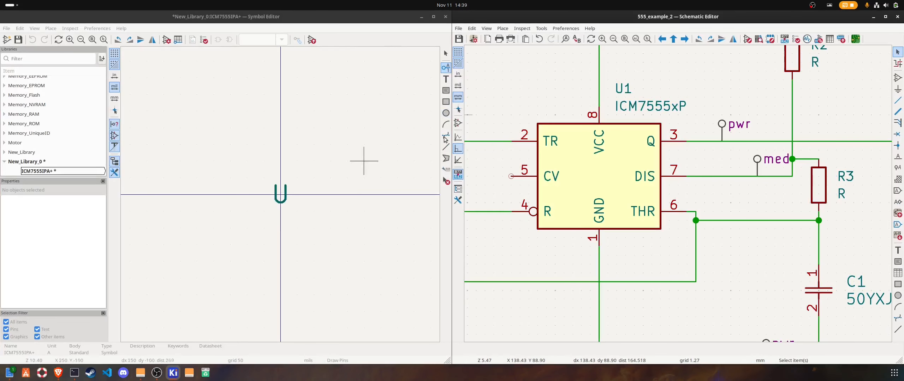
Add pin 1 named GND to the symbol and place it left of the origin at about X -450, Y -250 mils
{"action": "left_click", "coordinate": [213, 107]}
{"action": "left_click", "coordinate": [213, 107]}
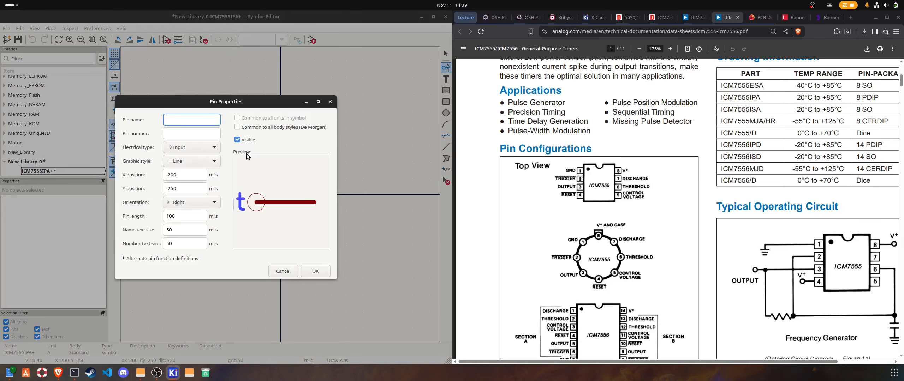
{"action": "type", "text": "1"}
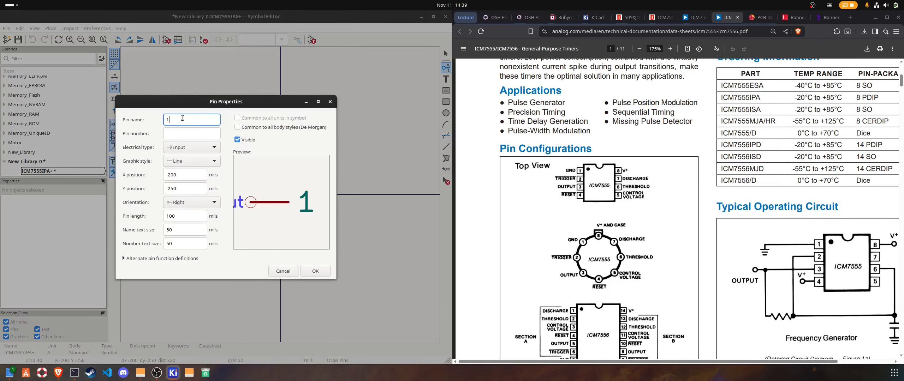
{"action": "left_click", "coordinate": [190, 136]}
{"action": "left_click", "coordinate": [180, 122]}
{"action": "type", "text": "GND"}
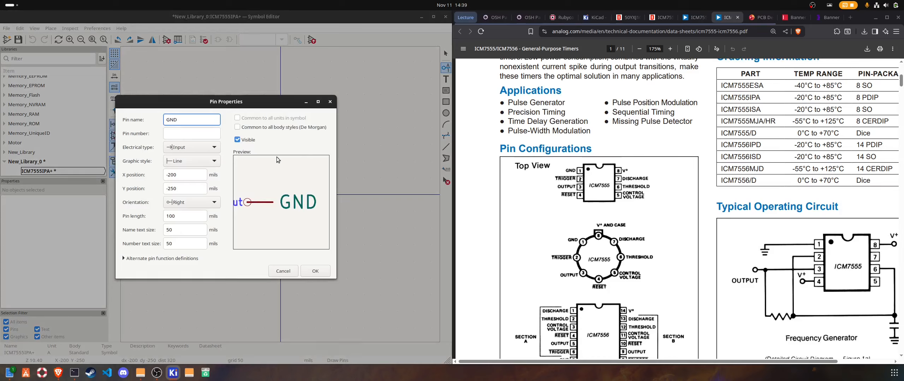
{"action": "left_click", "coordinate": [200, 134]}
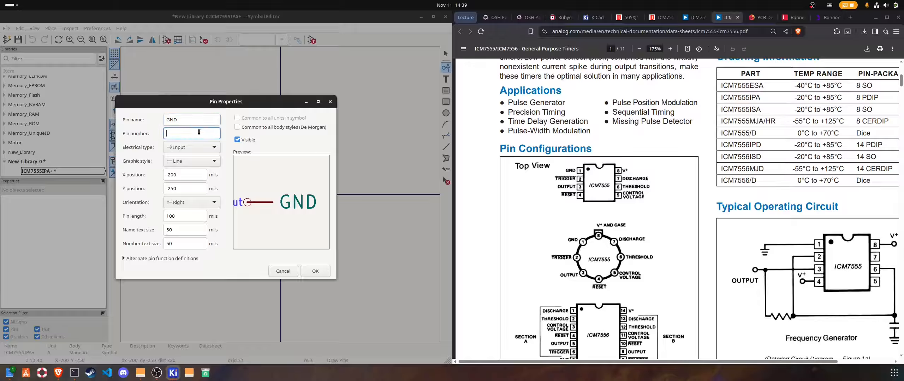
{"action": "type", "text": "1"}
{"action": "left_click", "coordinate": [314, 275]}
{"action": "scroll", "coordinate": [229, 131], "scroll_direction": "down", "scroll_amount": 2}
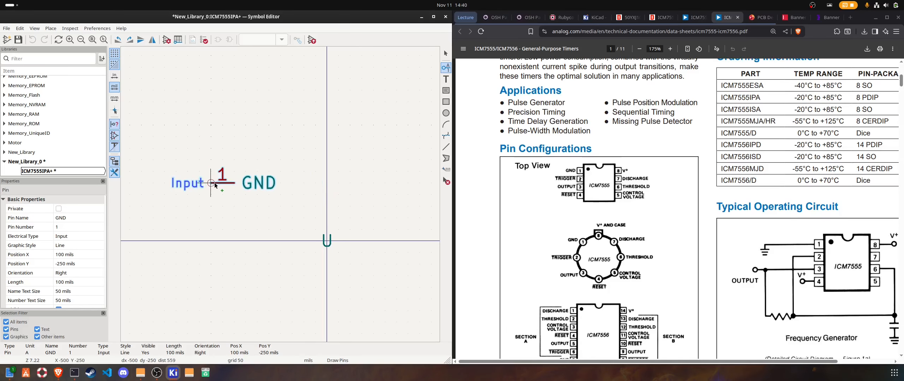
{"action": "left_click", "coordinate": [225, 190]}
Add pin 2 named TRIG and place it 100 mils below the GND pin, at X -450, Y -150 mils
{"action": "left_click", "coordinate": [225, 219]}
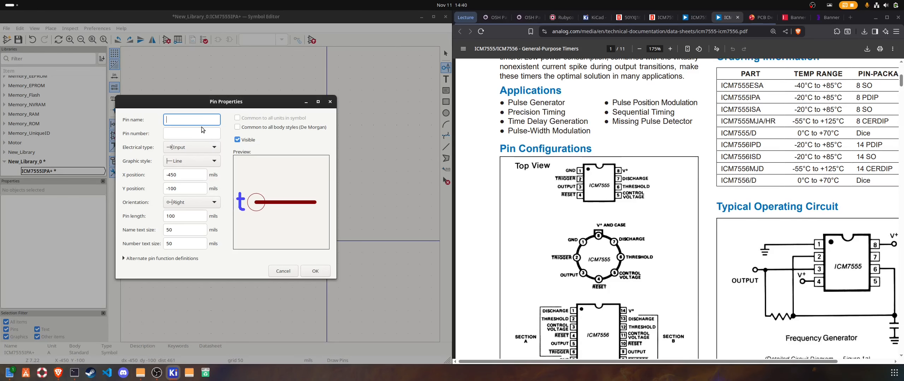
{"action": "type", "text": "TRIG"}
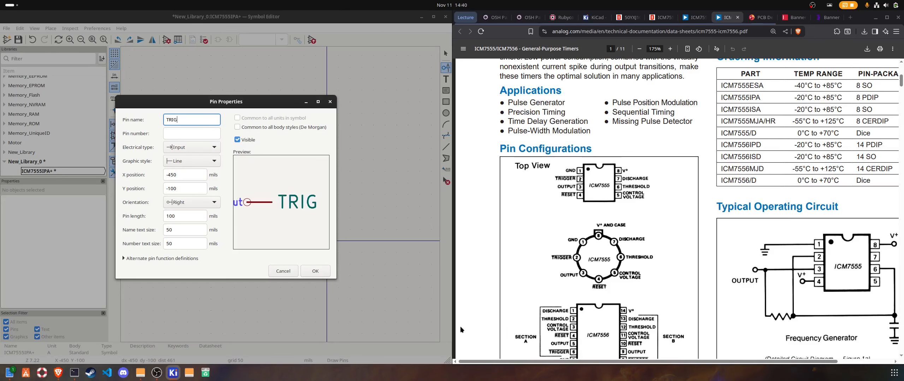
{"action": "left_click", "coordinate": [199, 137]}
{"action": "type", "text": "2"}
{"action": "left_click", "coordinate": [319, 275]}
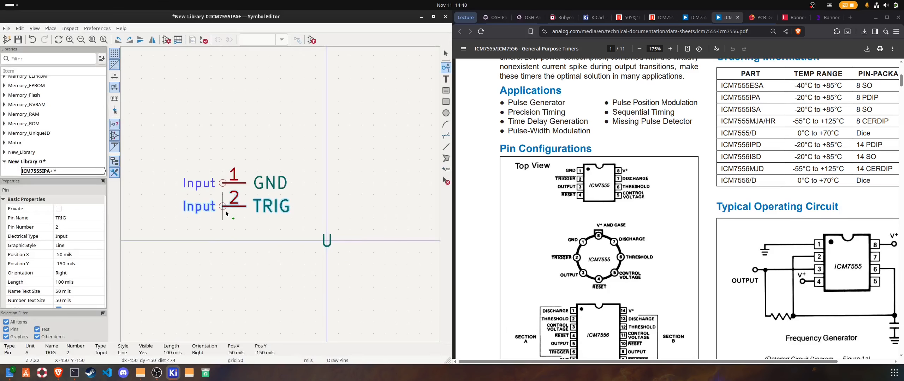
{"action": "left_click", "coordinate": [226, 213]}
Add pin 3 named out and place it 100 mils below TRIG, aligned with the pins above
{"action": "left_click", "coordinate": [224, 253]}
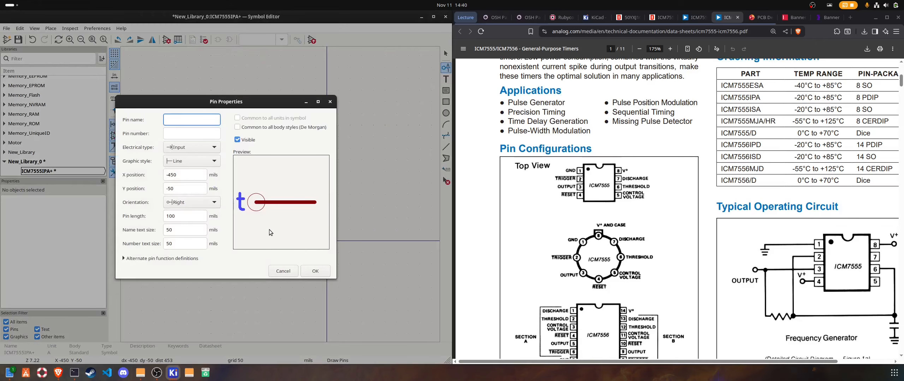
{"action": "type", "text": "out"}
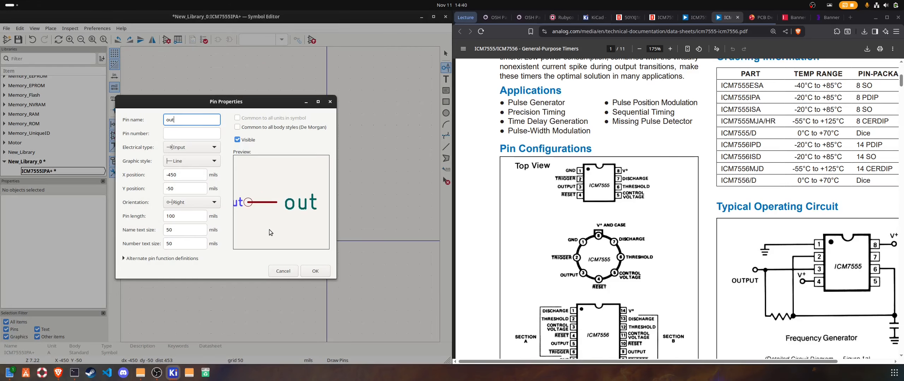
{"action": "left_click", "coordinate": [196, 133]}
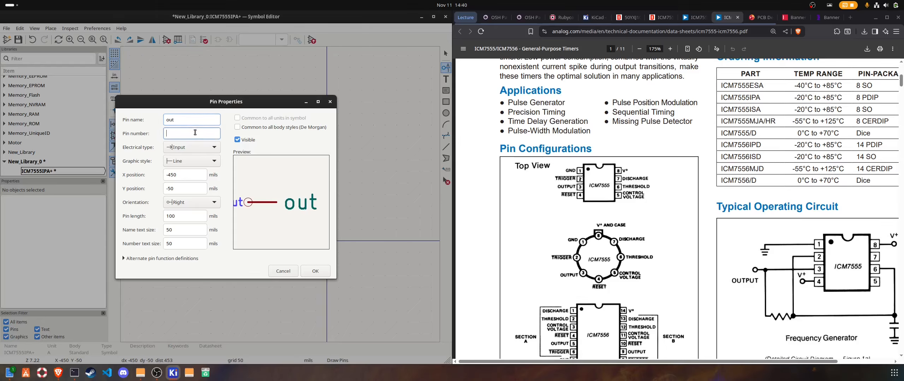
{"action": "type", "text": "3"}
{"action": "left_click", "coordinate": [315, 272]}
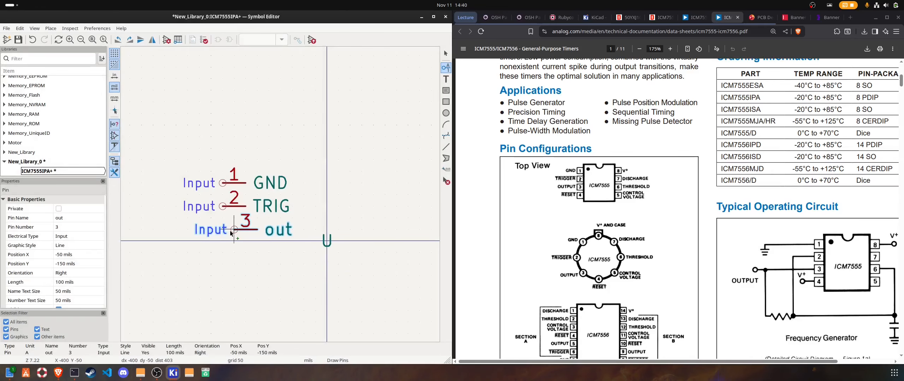
{"action": "left_click", "coordinate": [220, 233]}
Add pin 4 named reset and place it 100 mils below the out pin, at X -450, Y 50 mils
{"action": "left_click", "coordinate": [221, 272]}
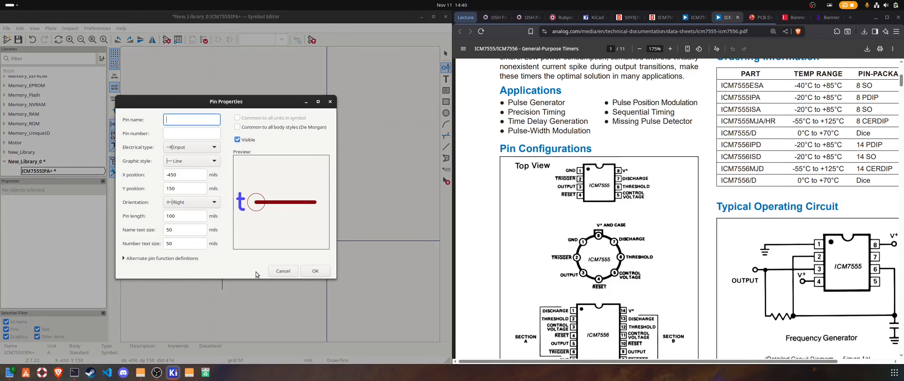
{"action": "type", "text": "reset"}
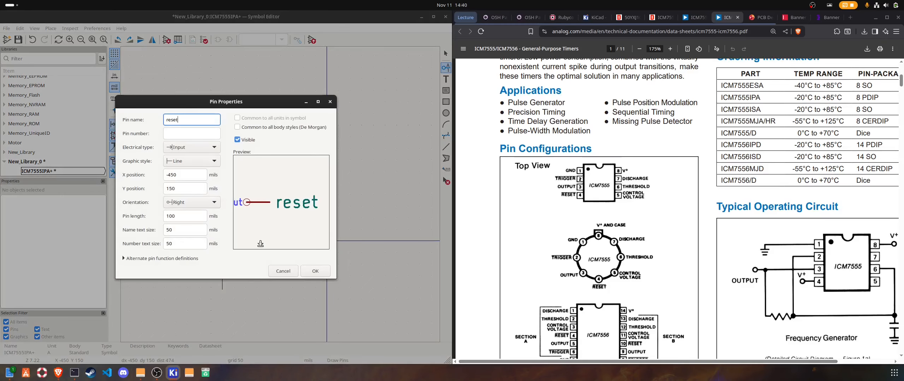
{"action": "left_click", "coordinate": [188, 135]}
{"action": "type", "text": "4"}
{"action": "key", "text": "Return"}
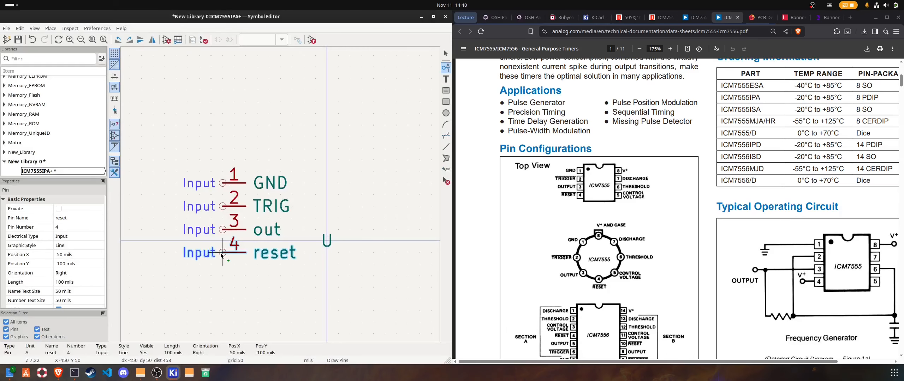
{"action": "left_click", "coordinate": [222, 254]}
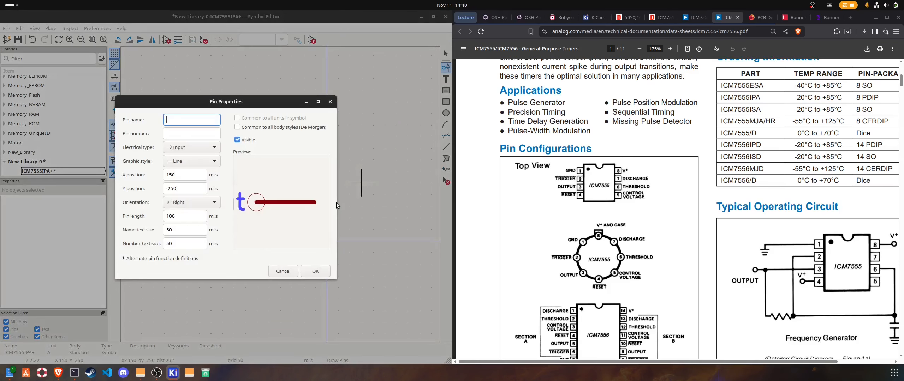
Add pin 8 named vp, rotate it 180° and place it opposite GND at about X 200, Y -250 mils
{"action": "type", "text": "v"}
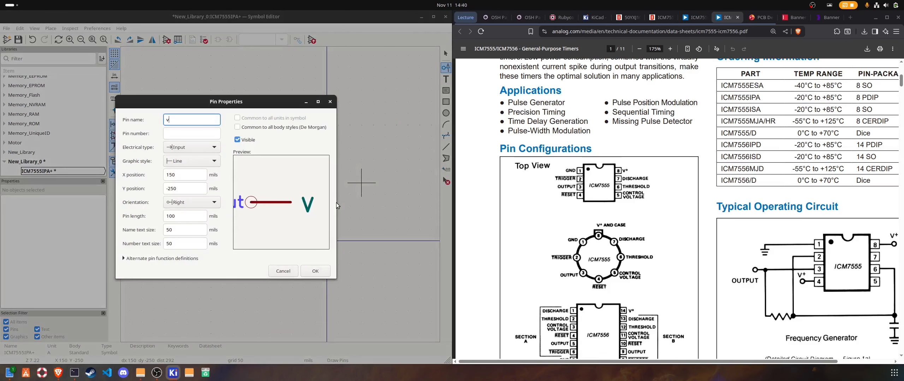
{"action": "type", "text": "p"}
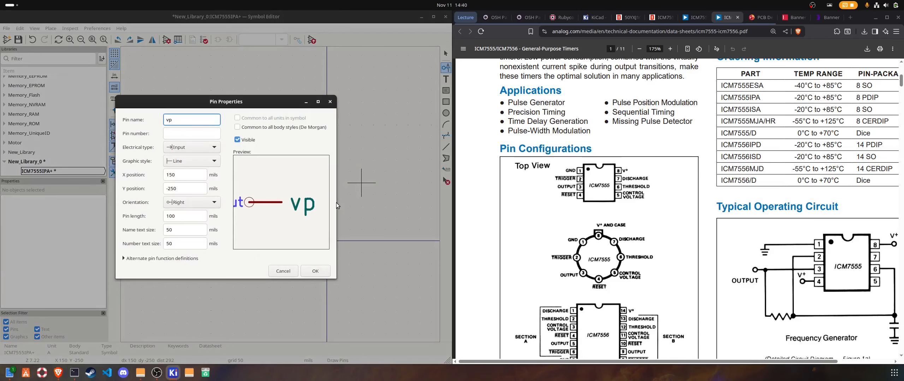
{"action": "left_click", "coordinate": [199, 131]}
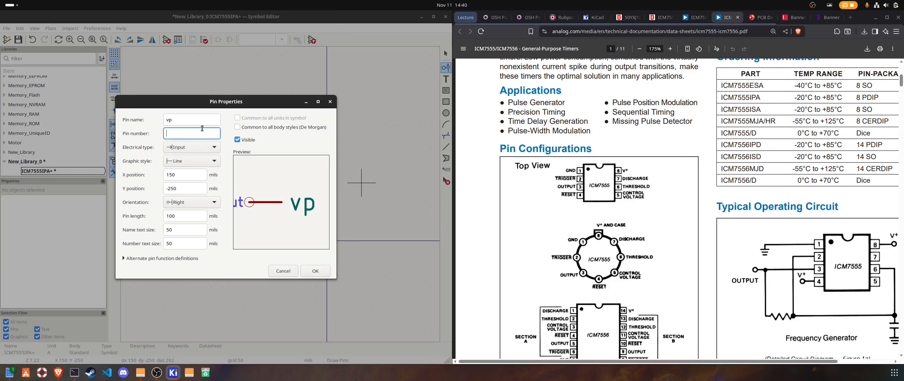
{"action": "type", "text": "8"}
{"action": "left_click", "coordinate": [326, 277]}
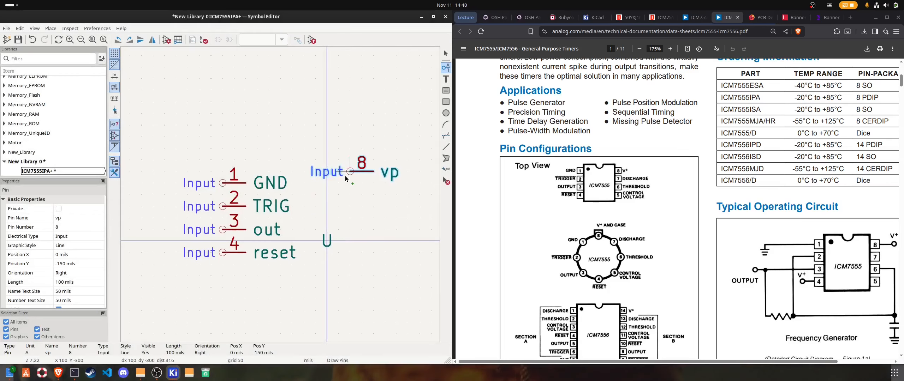
{"action": "key", "text": "r"}
{"action": "key", "text": "r"}
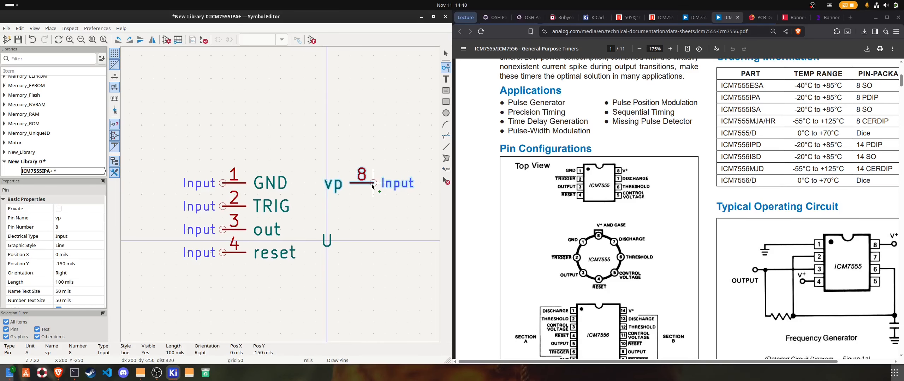
{"action": "left_click", "coordinate": [369, 183]}
Add pin 7 named dis and place it 100 mils below the vp pin, at X 200, Y -150 mils
{"action": "left_click", "coordinate": [362, 195]}
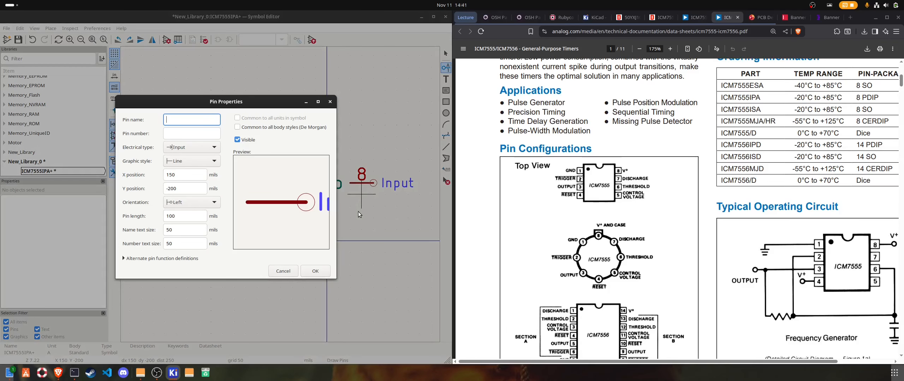
{"action": "type", "text": "dis"}
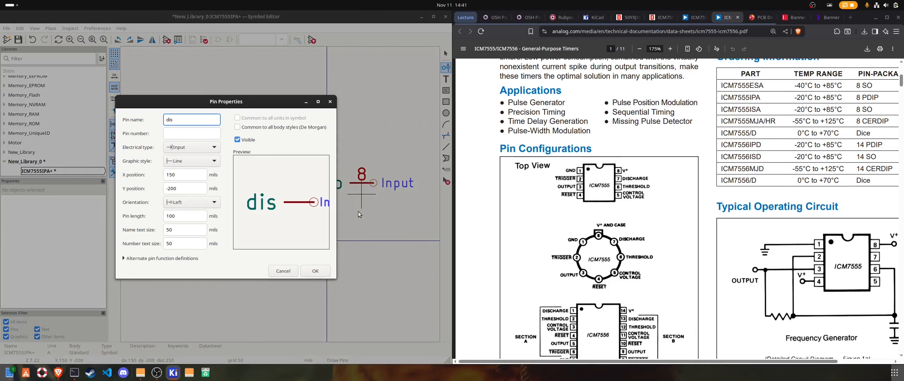
{"action": "left_click", "coordinate": [181, 134]}
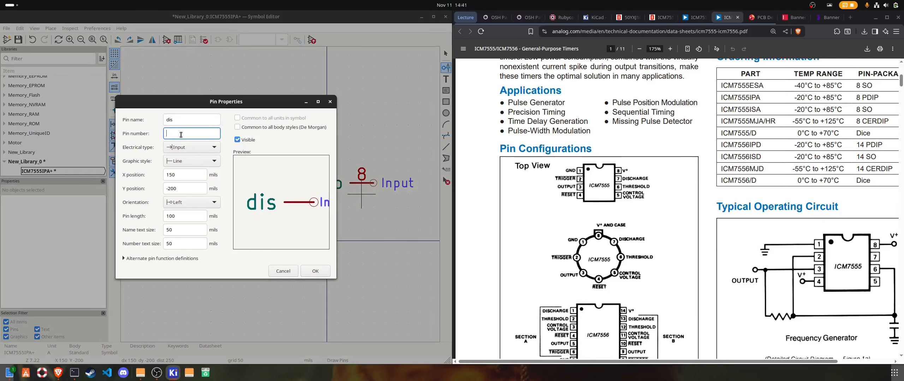
{"action": "type", "text": "7"}
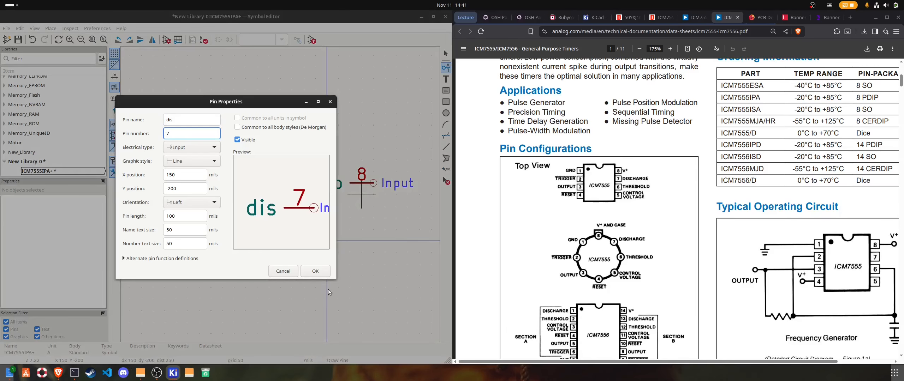
{"action": "left_click", "coordinate": [324, 274]}
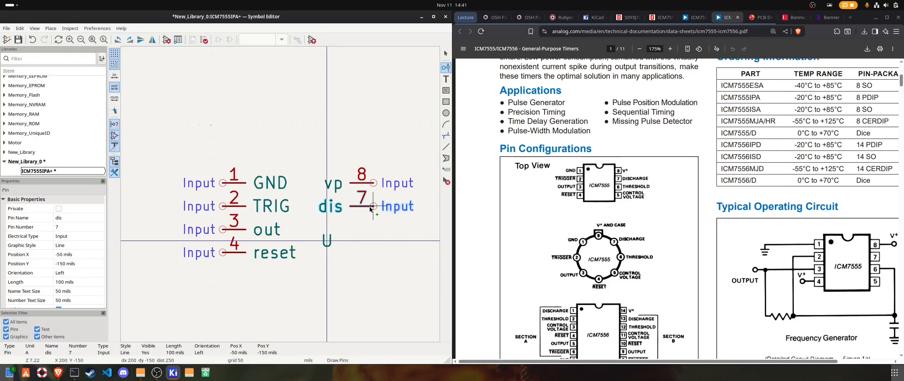
{"action": "left_click", "coordinate": [371, 209]}
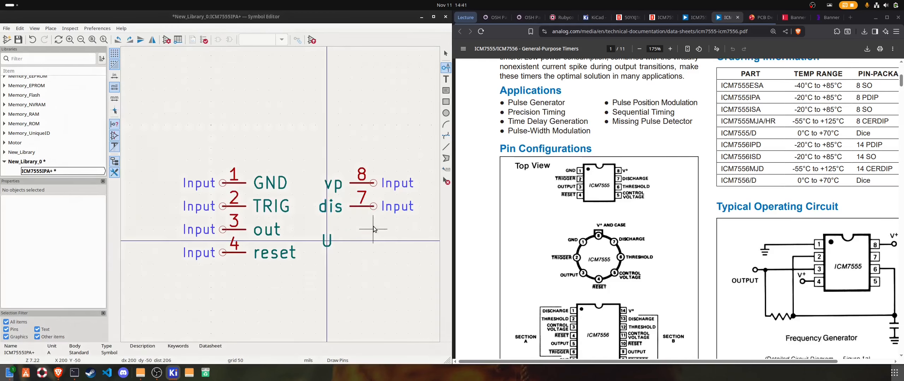
Add pin 6 named THRESH and place it 100 mils below the dis pin's row, at X 250, Y -50 mils
{"action": "left_click", "coordinate": [372, 229]}
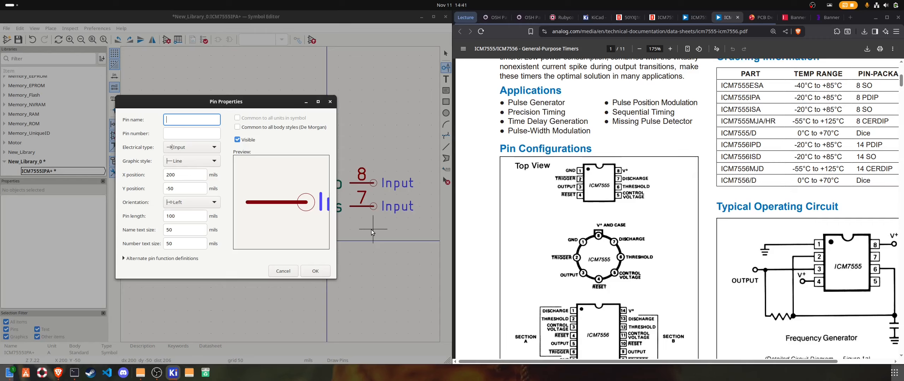
{"action": "type", "text": "THRESH"}
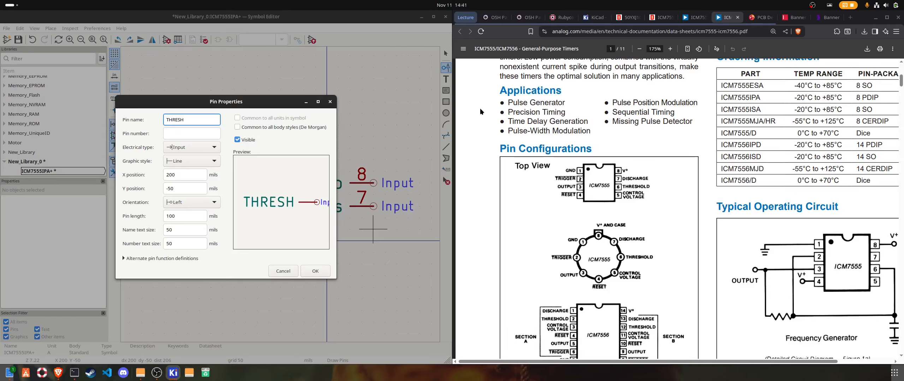
{"action": "left_click", "coordinate": [181, 132]}
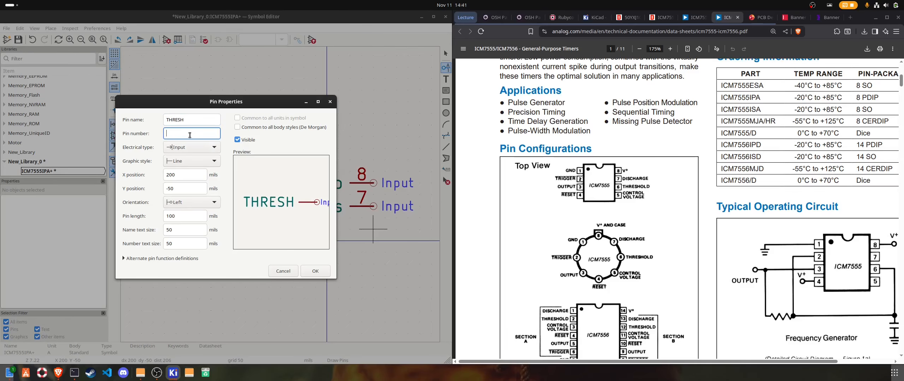
{"action": "type", "text": "6"}
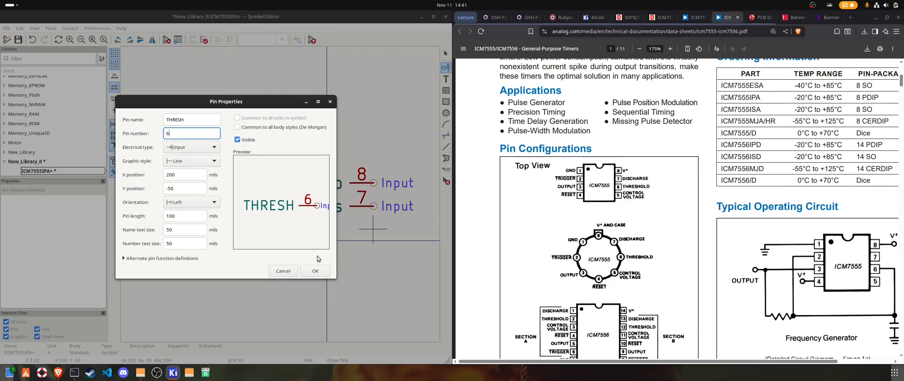
{"action": "left_click", "coordinate": [316, 271]}
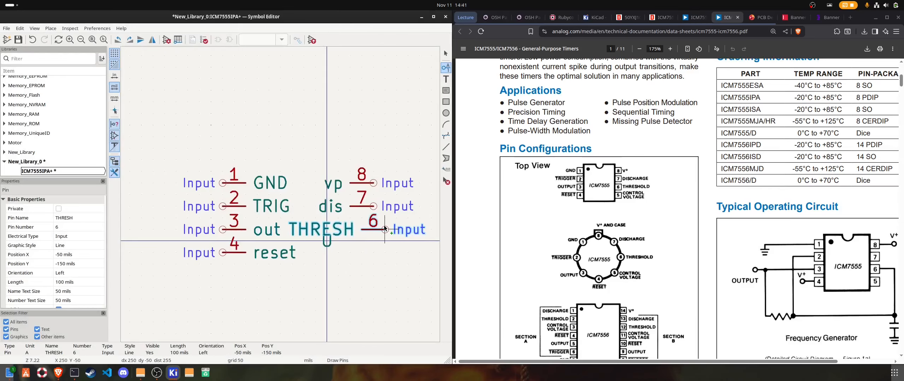
{"action": "left_click", "coordinate": [384, 228]}
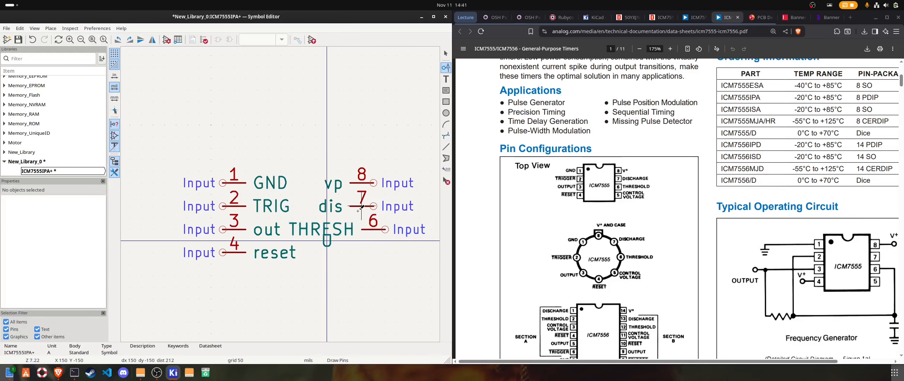
Add pin 5 named CV and place it 100 mils below THRESH, at X 250, Y 50 mils
{"action": "left_click", "coordinate": [361, 263]}
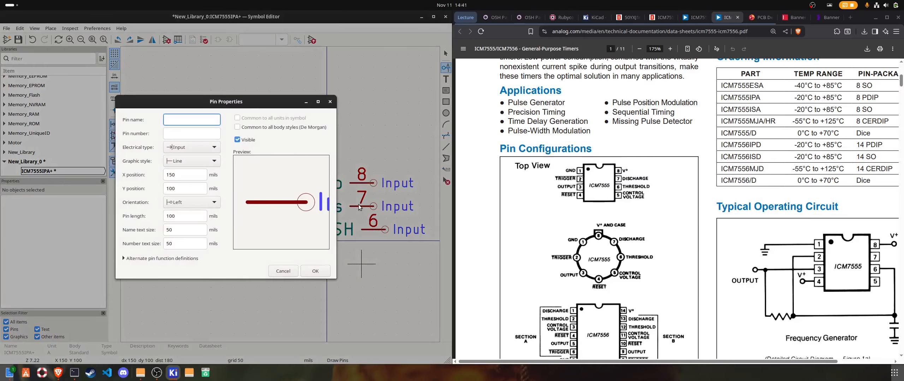
{"action": "type", "text": "CV"}
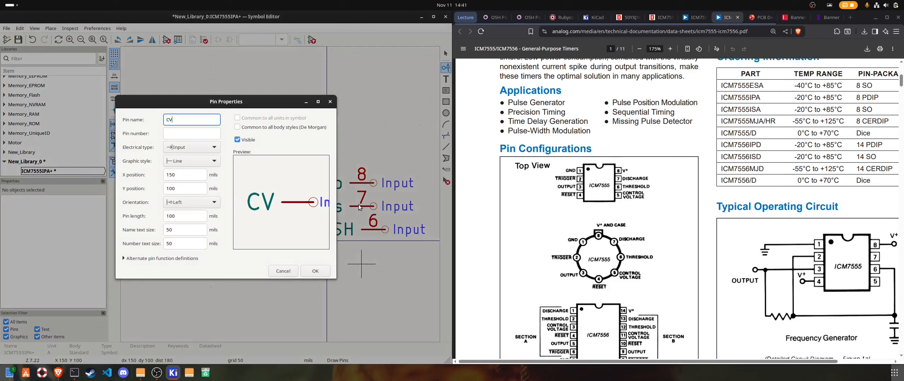
{"action": "left_click", "coordinate": [200, 134]}
{"action": "type", "text": "5"}
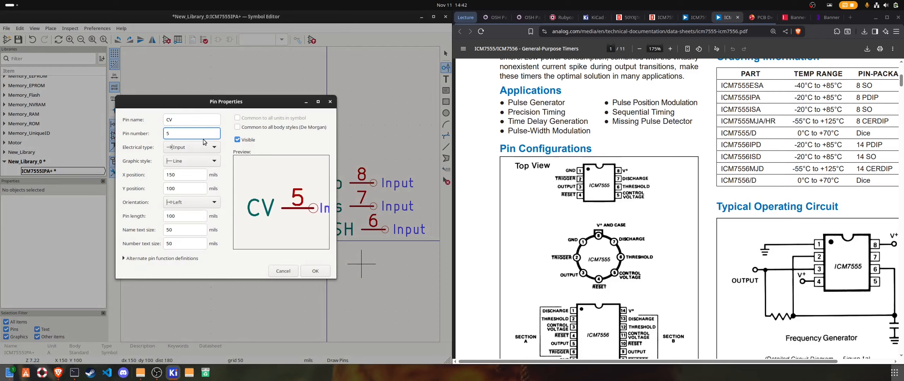
{"action": "left_click", "coordinate": [316, 271]}
{"action": "left_click", "coordinate": [384, 249]}
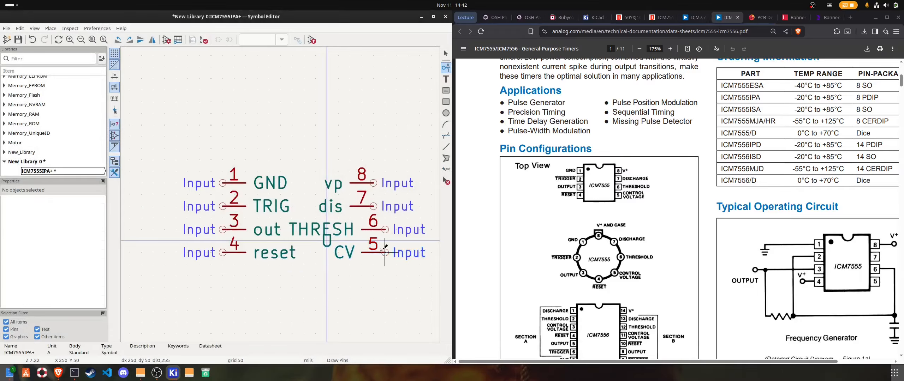
{"action": "key", "text": "Escape"}
Shift pins 7 and 8 outward by 50 mils to align with pins 5 and 6, and move the U reference above the pins
{"action": "left_click_drag", "start_coordinate": [362, 208], "coordinate": [375, 207]}
{"action": "left_click_drag", "start_coordinate": [364, 183], "coordinate": [376, 183]}
{"action": "left_click", "coordinate": [327, 247]}
{"action": "left_click_drag", "start_coordinate": [327, 247], "coordinate": [305, 131]}
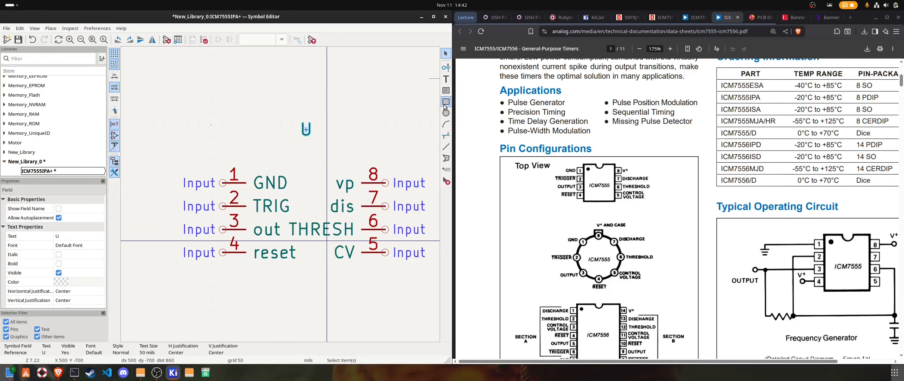
Draw a 500 by 450 mil rectangle around the pin names as the symbol body, from X -350, Y -350 to X 150, Y 100 mils
{"action": "left_click", "coordinate": [445, 103]}
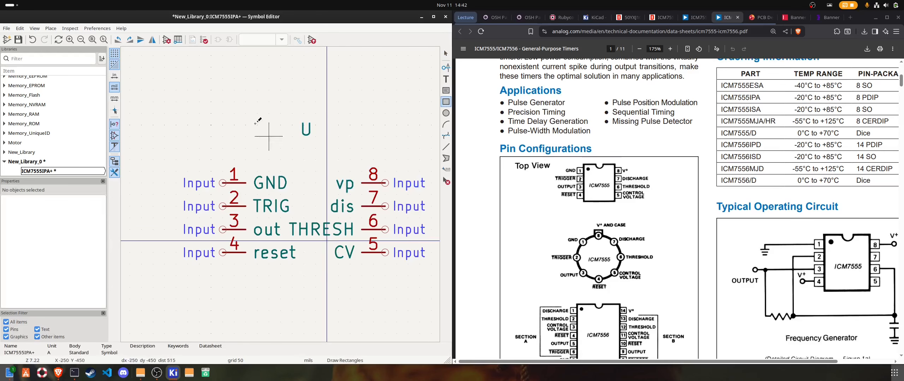
{"action": "left_click", "coordinate": [245, 159]}
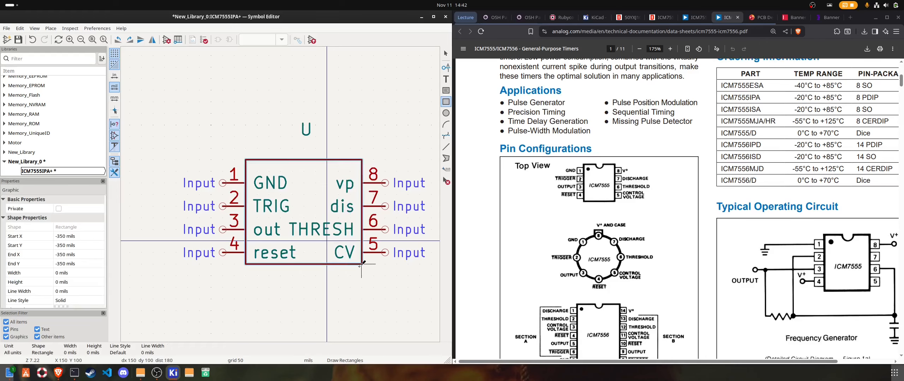
{"action": "left_click", "coordinate": [362, 264]}
{"action": "left_click", "coordinate": [446, 54]}
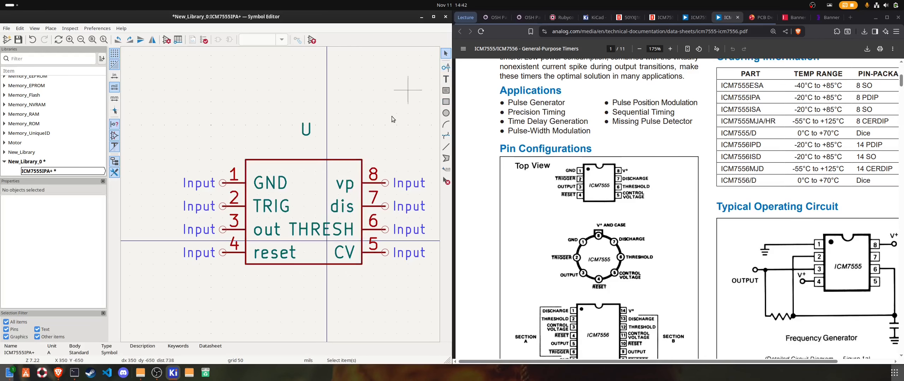
Lower the body rectangle's upper edge by 50 mils so it sits closer to pins 1 and 8
{"action": "left_click", "coordinate": [345, 168]}
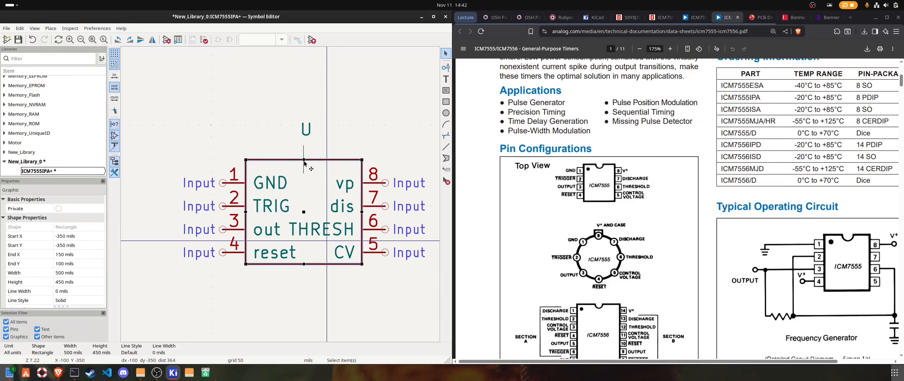
{"action": "left_click_drag", "start_coordinate": [304, 160], "coordinate": [304, 171]}
{"action": "left_click", "coordinate": [316, 225]}
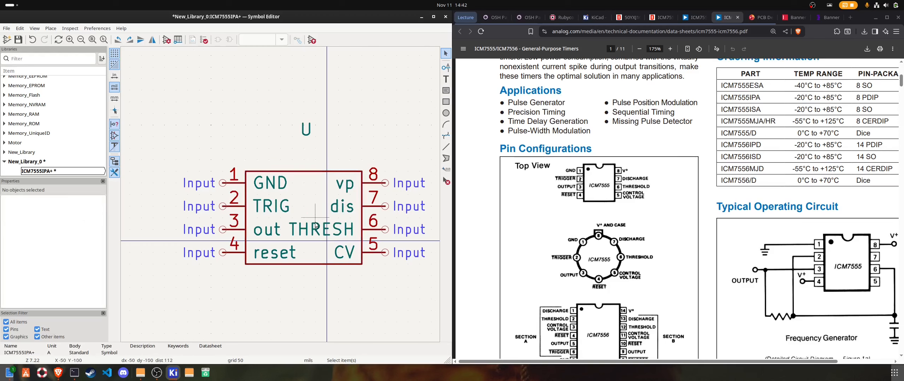
Try to set the electrical type of the GND pin to Power input
{"action": "scroll", "coordinate": [315, 225], "scroll_direction": "down", "scroll_amount": 2}
{"action": "scroll", "coordinate": [281, 197], "scroll_direction": "up", "scroll_amount": 2}
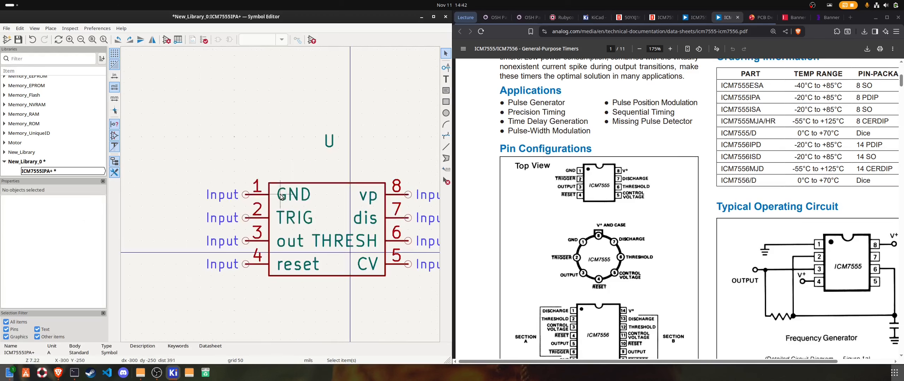
{"action": "double_click", "coordinate": [231, 195]}
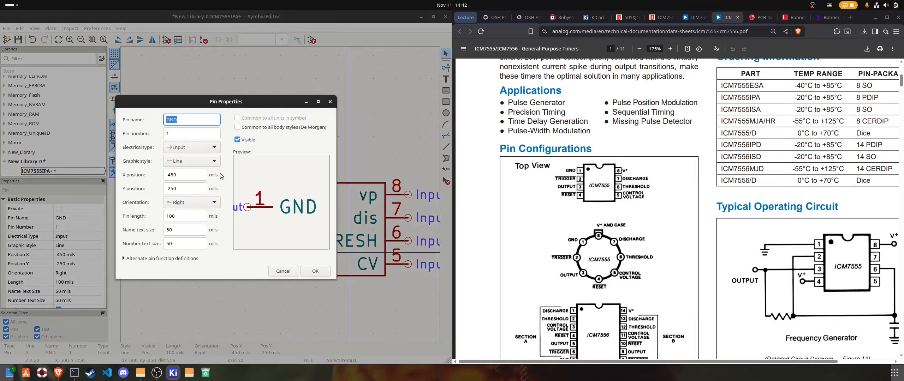
{"action": "left_click", "coordinate": [193, 147]}
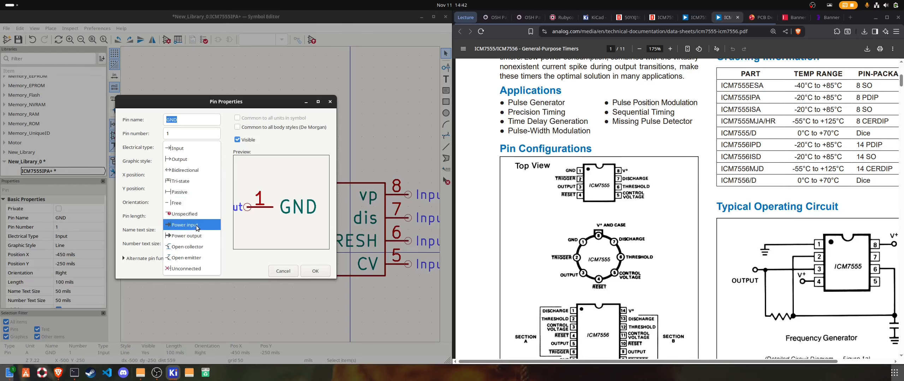
{"action": "left_click", "coordinate": [310, 274]}
{"action": "left_click", "coordinate": [314, 270]}
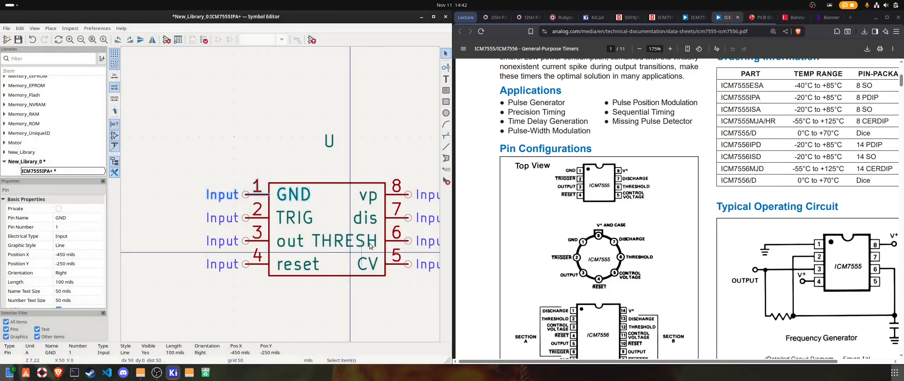
Set the electrical type of pin 8, vp, to Power input
{"action": "double_click", "coordinate": [396, 193]}
{"action": "left_click", "coordinate": [207, 147]}
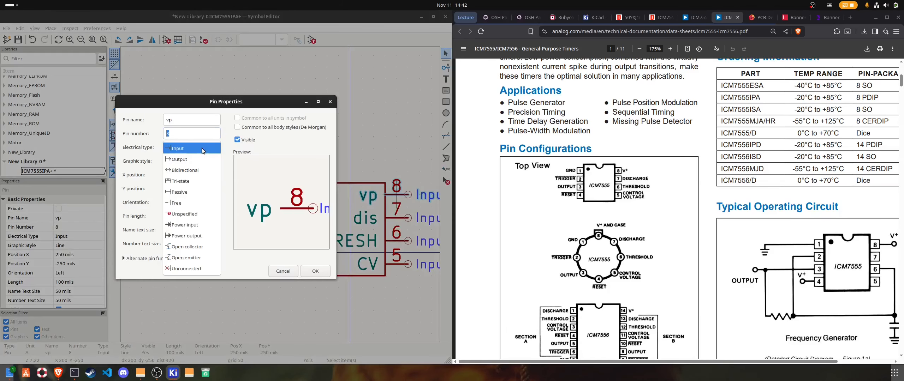
{"action": "left_click", "coordinate": [207, 225]}
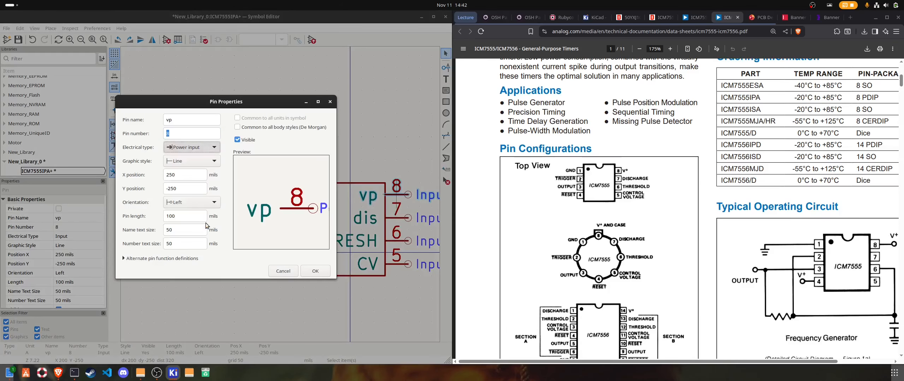
{"action": "left_click", "coordinate": [315, 271]}
Save the ICM7555IPA+ symbol in New_Library_0
{"action": "scroll", "coordinate": [298, 195], "scroll_direction": "down", "scroll_amount": 3}
{"action": "scroll", "coordinate": [297, 195], "scroll_direction": "up", "scroll_amount": 2}
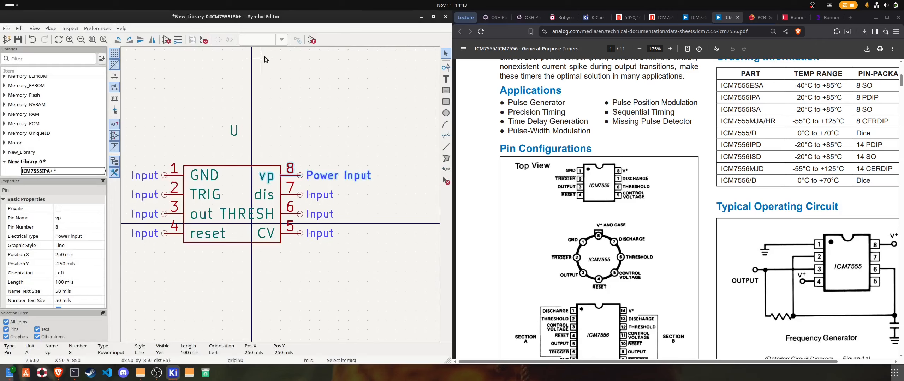
{"action": "left_click", "coordinate": [19, 39]}
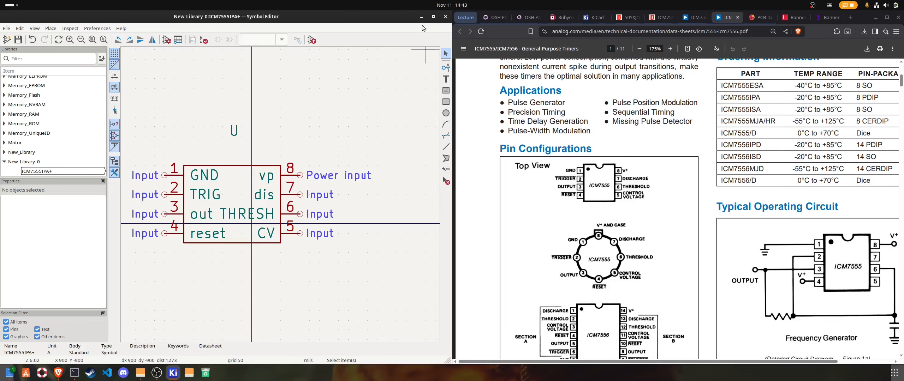
{"action": "scroll", "coordinate": [634, 219], "scroll_direction": "down", "scroll_amount": 3}
{"action": "scroll", "coordinate": [634, 220], "scroll_direction": "up", "scroll_amount": 3}
{"action": "left_click", "coordinate": [173, 372]}
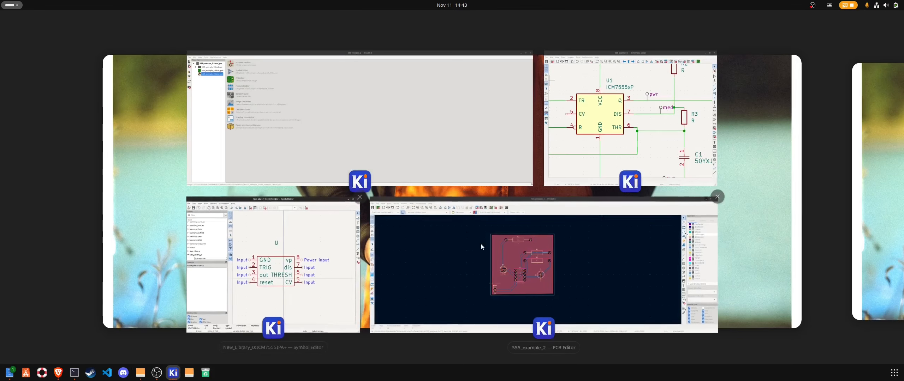
{"action": "left_click", "coordinate": [331, 270]}
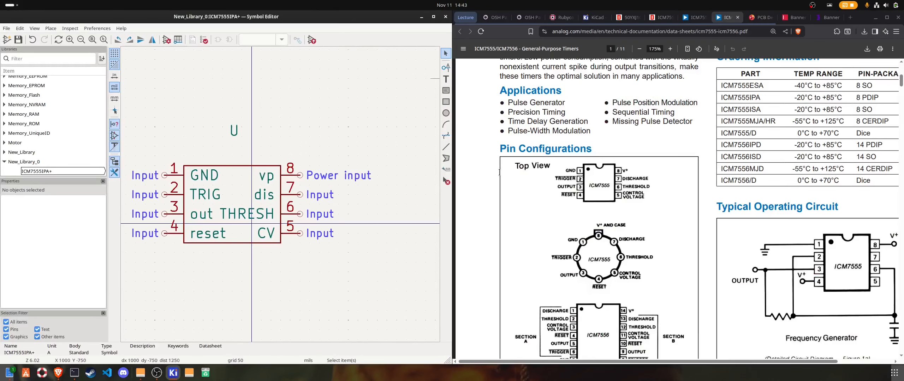
Switch to the 555_example_2 schematic in the Schematic Editor and maximize its window to show the whole timer circuit
{"action": "left_click", "coordinate": [170, 377]}
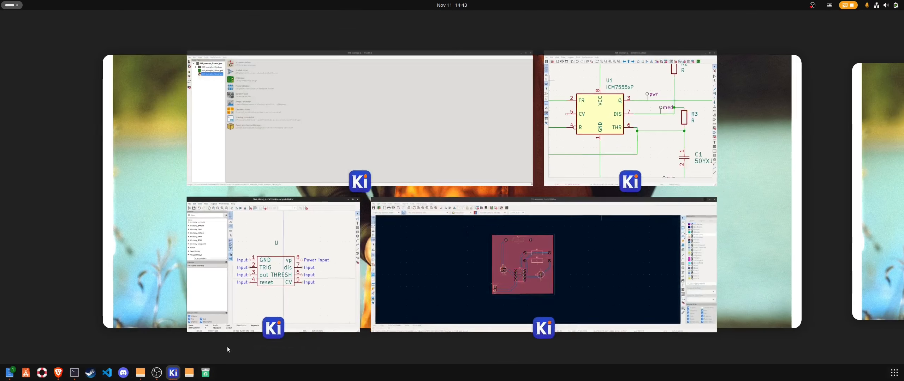
{"action": "left_click", "coordinate": [611, 132]}
{"action": "left_click_drag", "start_coordinate": [601, 17], "coordinate": [198, 8]}
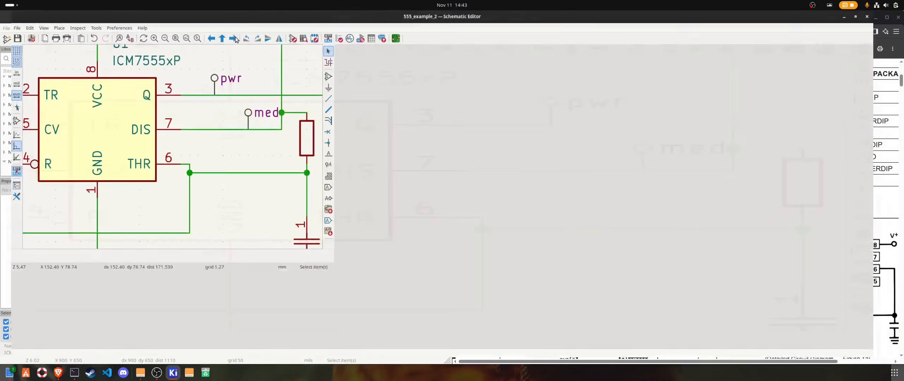
{"action": "scroll", "coordinate": [453, 91], "scroll_direction": "down", "scroll_amount": 4}
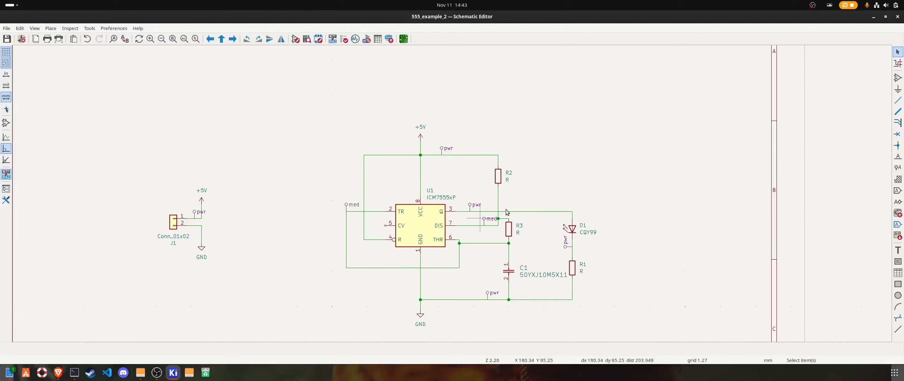
Place the ICM7555IPA+ symbol from New_Library_0 in the empty area above and to the left of the timer circuit
{"action": "left_click", "coordinate": [897, 78]}
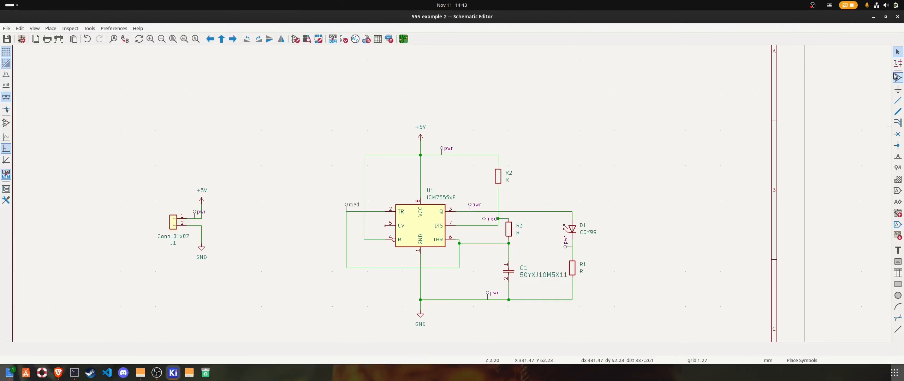
{"action": "left_click", "coordinate": [610, 242]}
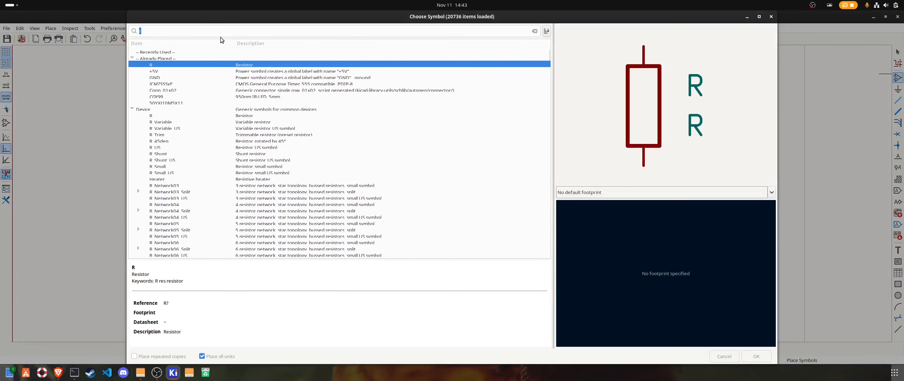
{"action": "type", "text": "librar"}
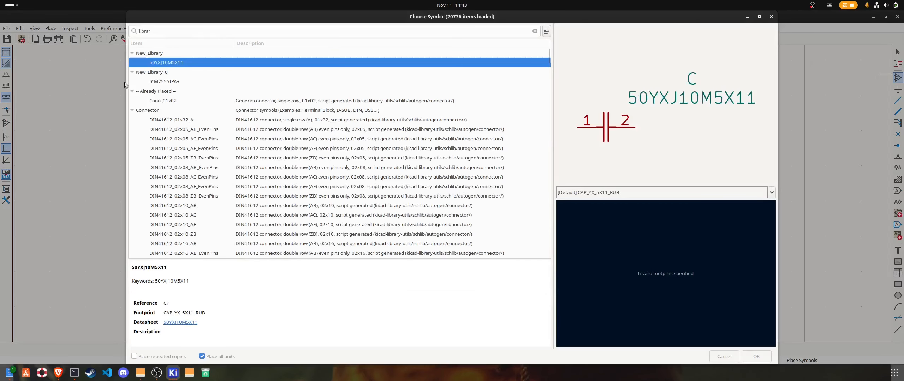
{"action": "left_click", "coordinate": [175, 82]}
{"action": "double_click", "coordinate": [175, 82]}
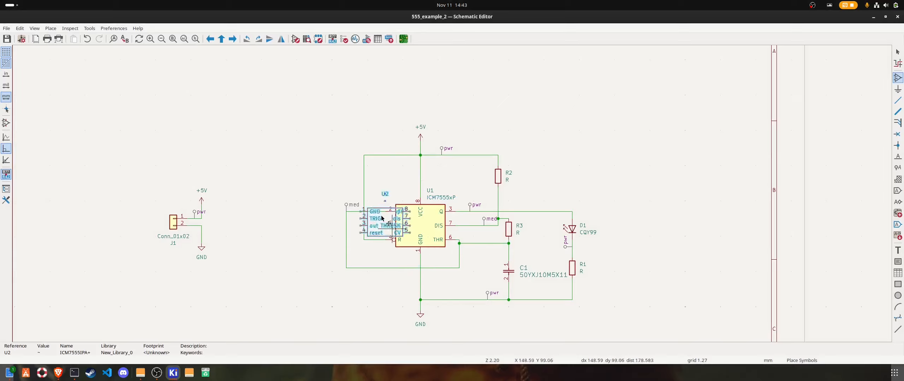
{"action": "left_click", "coordinate": [306, 143]}
{"action": "right_click", "coordinate": [318, 179]}
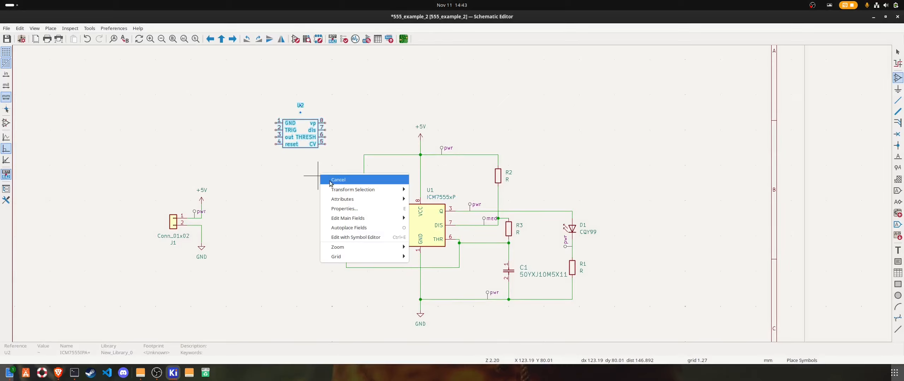
{"action": "left_click", "coordinate": [318, 181]}
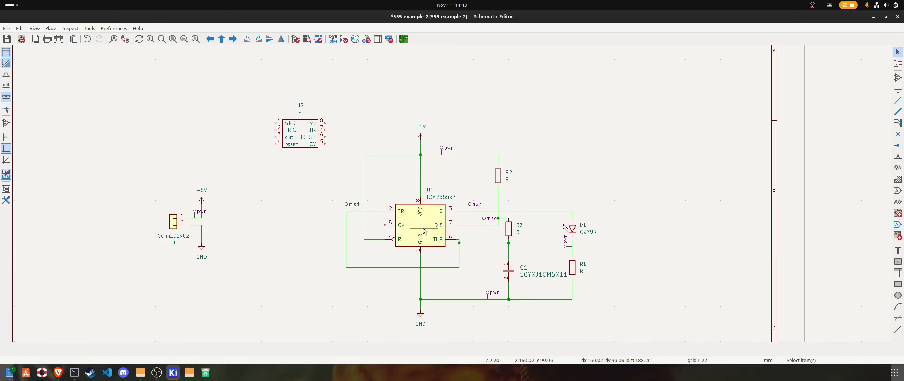
Delete the newly placed ICM7555IPA+ symbol U2 from the sheet and save the schematic
{"action": "left_click_drag", "start_coordinate": [339, 175], "coordinate": [300, 173]}
{"action": "left_click", "coordinate": [294, 128]}
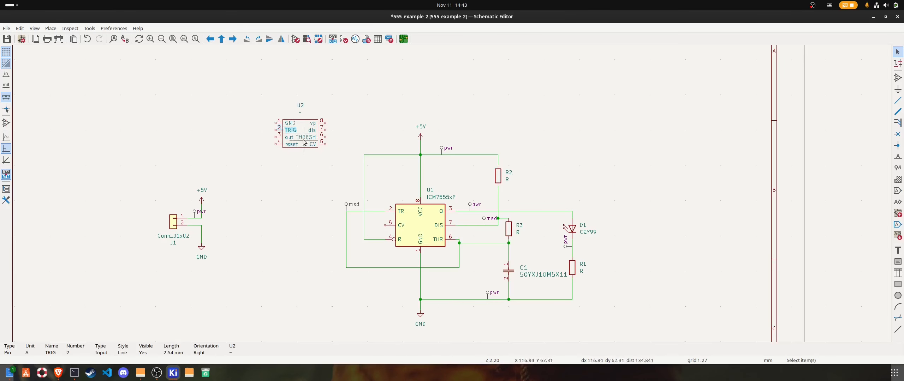
{"action": "left_click", "coordinate": [305, 143]}
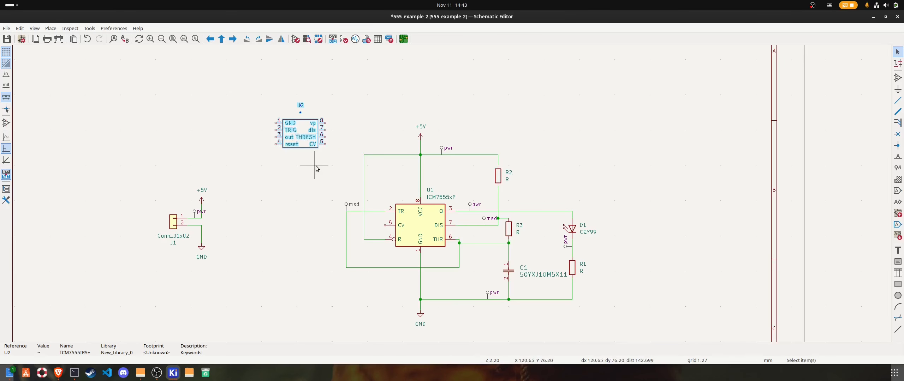
{"action": "key", "text": "Delete"}
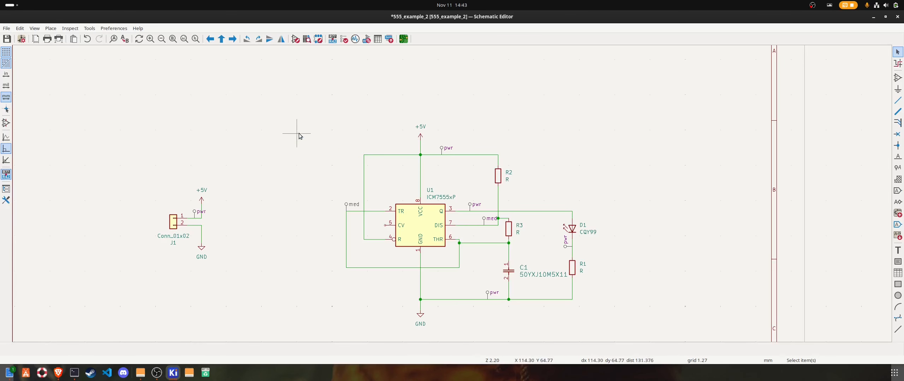
{"action": "left_click", "coordinate": [7, 39]}
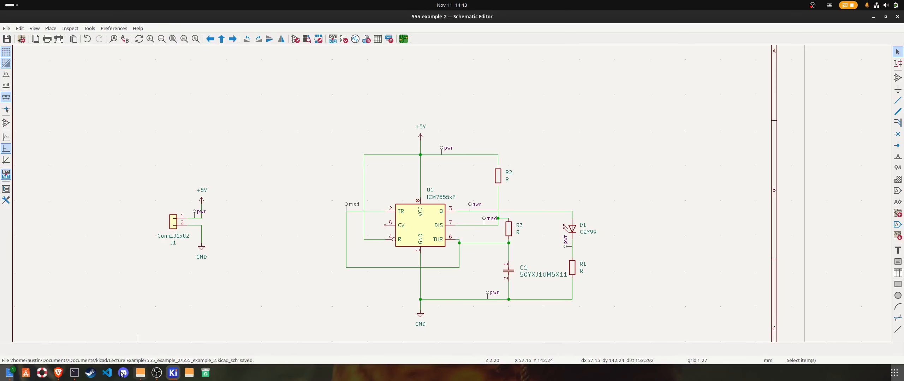
Open the Footprint Editor from the 555_example_2 project window and tile it on one half of the desktop
{"action": "left_click", "coordinate": [171, 373]}
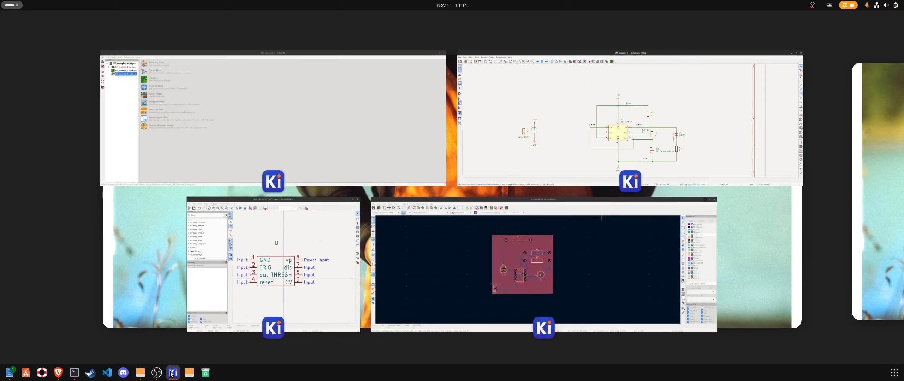
{"action": "left_click", "coordinate": [207, 156]}
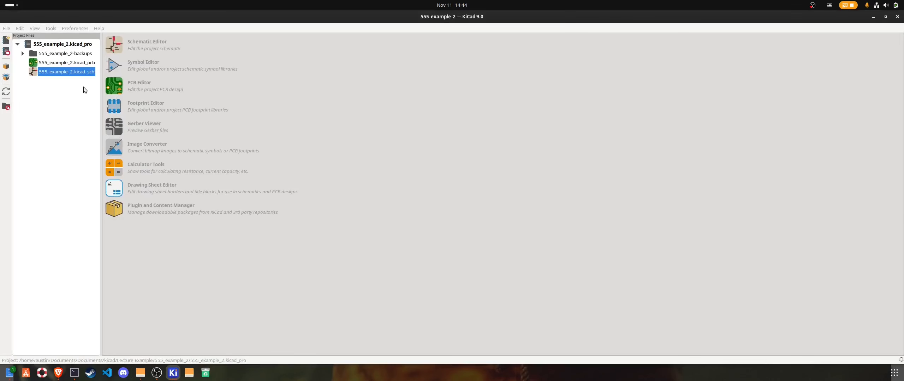
{"action": "left_click", "coordinate": [113, 109]}
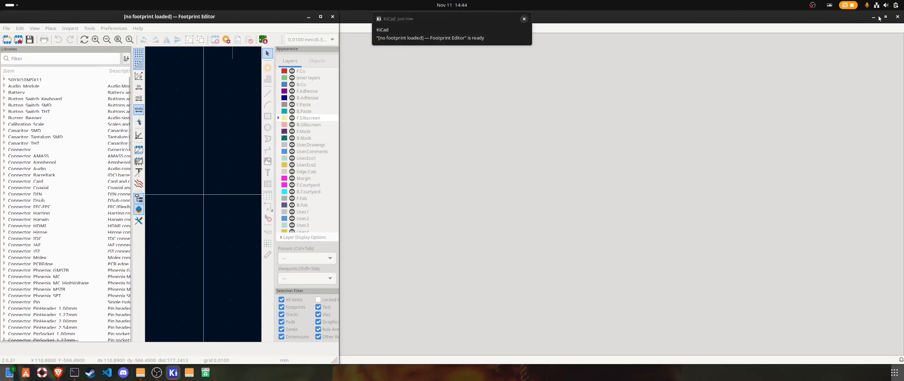
{"action": "left_click_drag", "start_coordinate": [171, 17], "coordinate": [1, 203]}
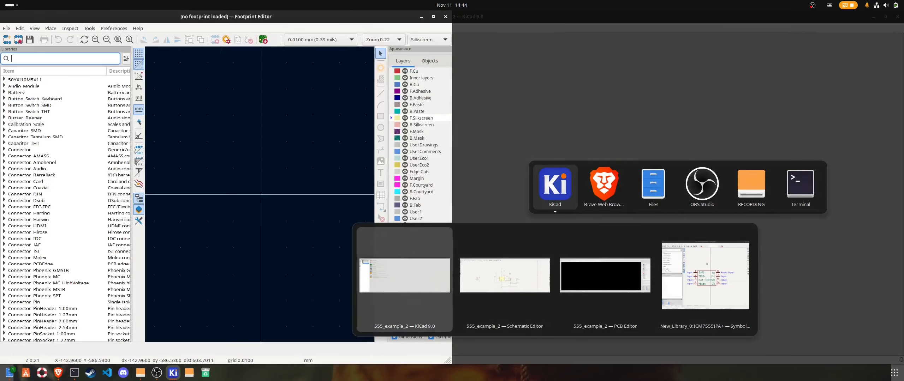
Find the Package Information table on page 10 of the ICM7555/ICM7556 datasheet, keeping the Footprint Editor visible beside it
{"action": "left_click", "coordinate": [56, 375]}
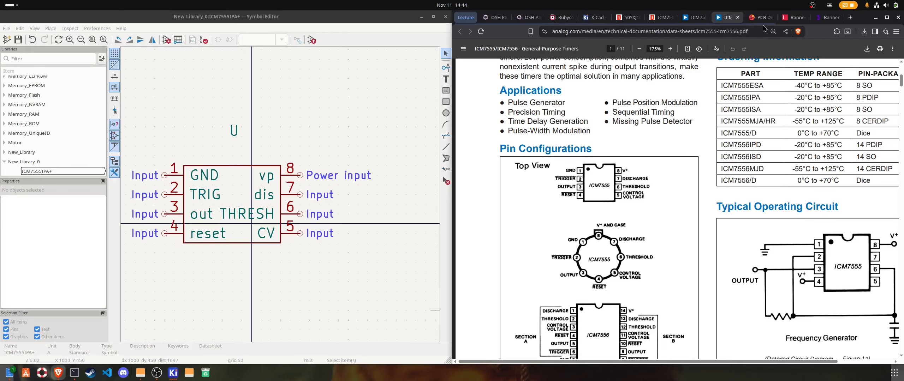
{"action": "scroll", "coordinate": [701, 261], "scroll_direction": "up", "scroll_amount": 2, "text": "ctrl"}
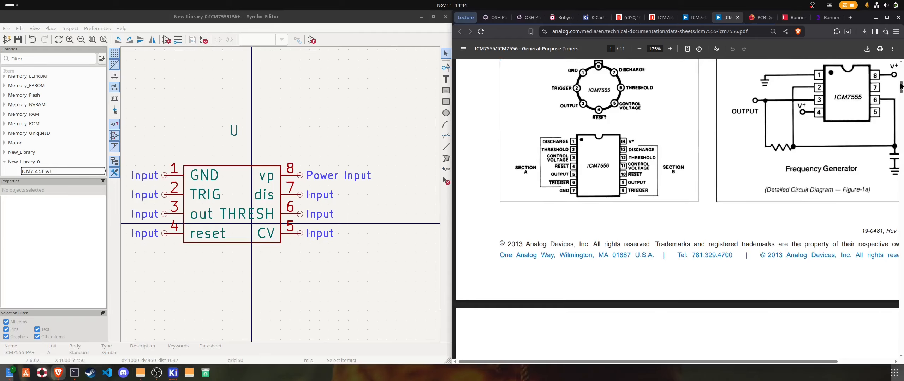
{"action": "left_click_drag", "start_coordinate": [901, 86], "coordinate": [901, 104]}
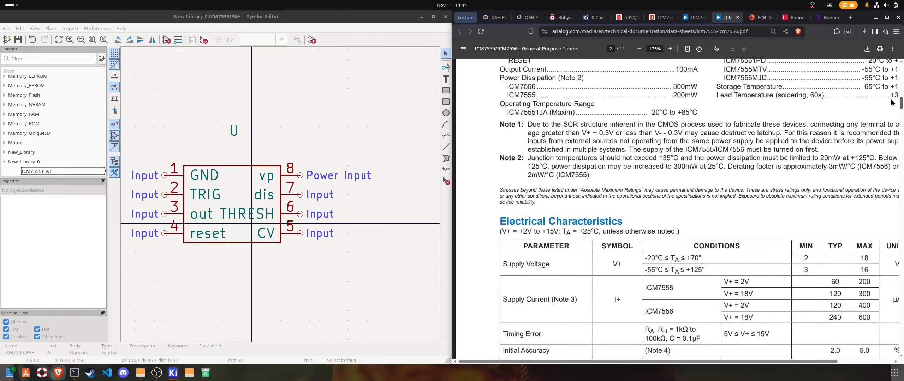
{"action": "left_click", "coordinate": [443, 19]}
{"action": "scroll", "coordinate": [878, 122], "scroll_direction": "down", "scroll_amount": 5}
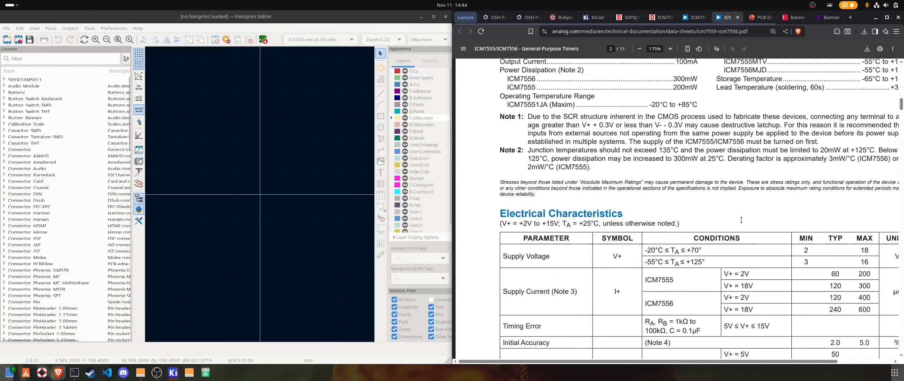
{"action": "left_click_drag", "start_coordinate": [901, 113], "coordinate": [881, 307]}
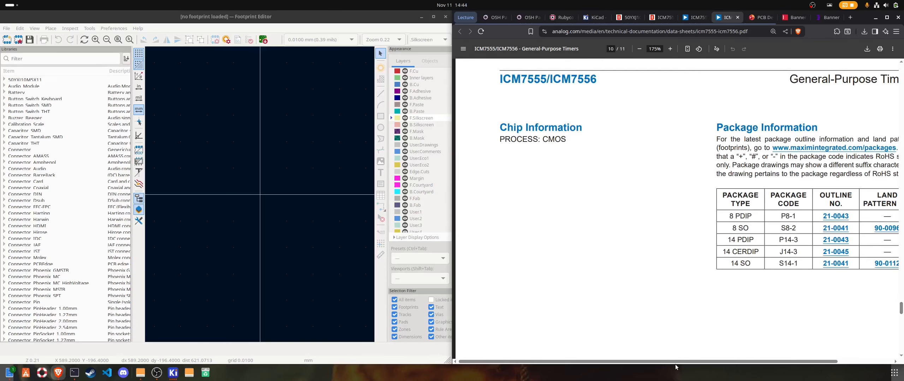
{"action": "left_click_drag", "start_coordinate": [671, 363], "coordinate": [757, 354]}
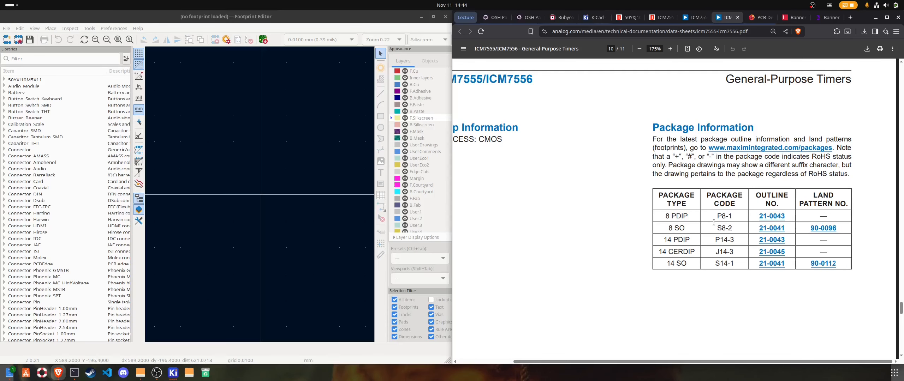
Open package outline drawing 21-0043 for the 8 PDIP package from the datasheet's Package Information table
{"action": "left_click_drag", "start_coordinate": [664, 218], "coordinate": [690, 218]}
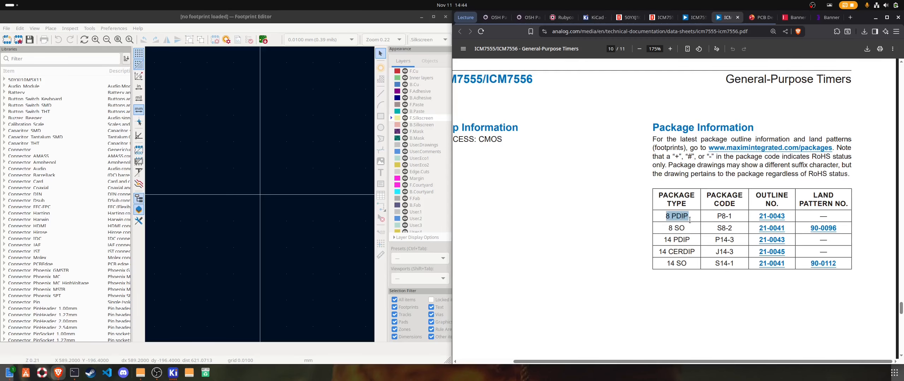
{"action": "left_click", "coordinate": [712, 221]}
{"action": "left_click", "coordinate": [759, 239]}
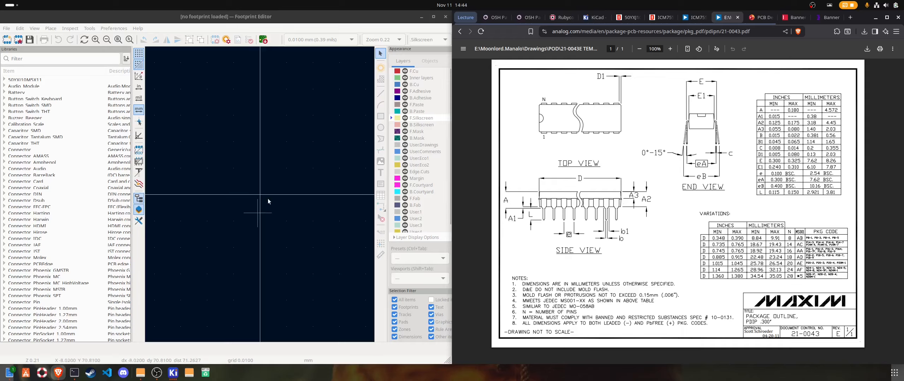
{"action": "scroll", "coordinate": [280, 189], "scroll_direction": "down", "scroll_amount": 2}
{"action": "scroll", "coordinate": [291, 255], "scroll_direction": "up", "scroll_amount": 2}
{"action": "scroll", "coordinate": [266, 253], "scroll_direction": "down", "scroll_amount": 6}
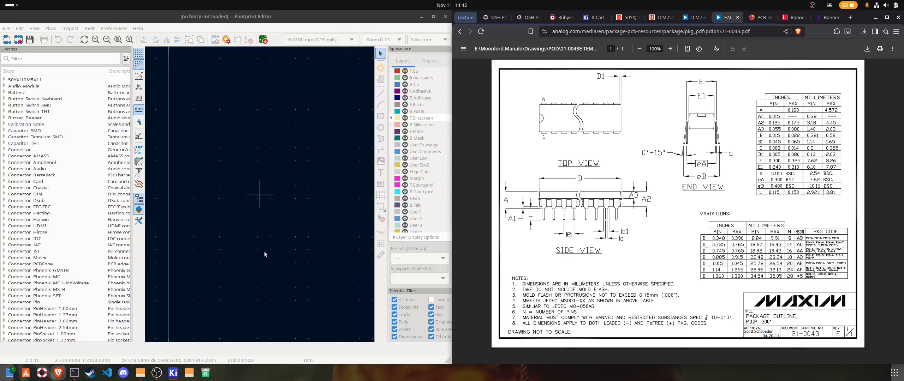
{"action": "scroll", "coordinate": [257, 194], "scroll_direction": "up", "scroll_amount": 4}
{"action": "scroll", "coordinate": [257, 193], "scroll_direction": "down", "scroll_amount": 6}
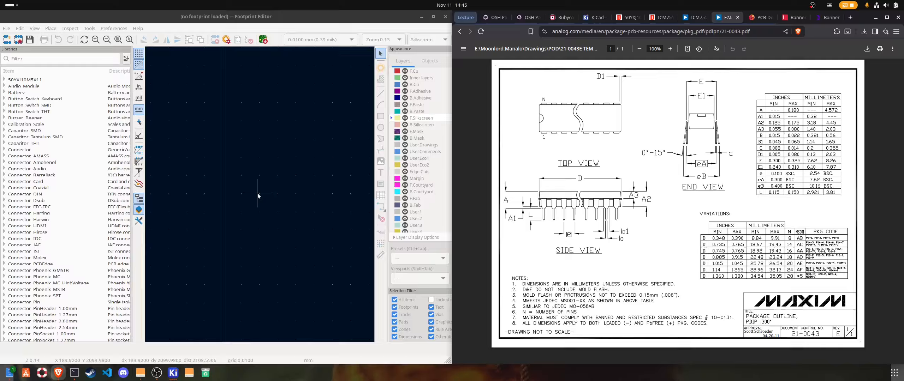
{"action": "scroll", "coordinate": [276, 101], "scroll_direction": "down", "scroll_amount": 2}
{"action": "scroll", "coordinate": [230, 110], "scroll_direction": "down", "scroll_amount": 2}
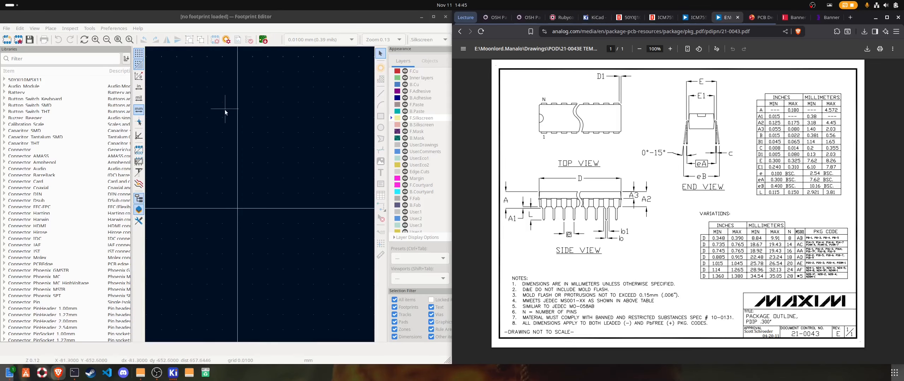
{"action": "scroll", "coordinate": [281, 308], "scroll_direction": "up", "scroll_amount": 1}
{"action": "scroll", "coordinate": [247, 236], "scroll_direction": "up", "scroll_amount": 1}
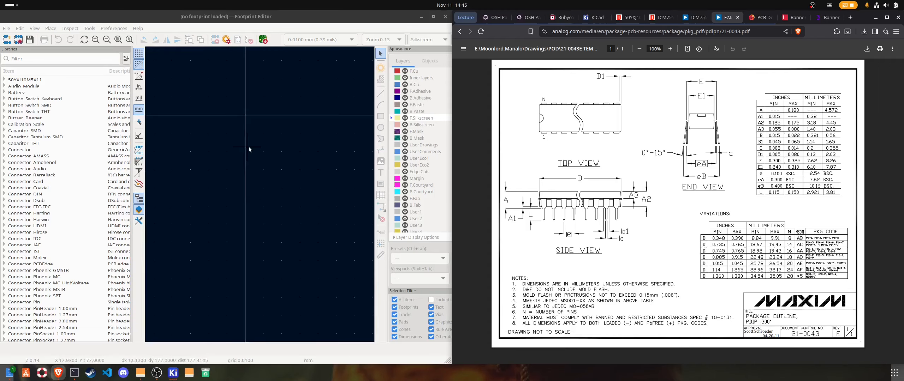
{"action": "scroll", "coordinate": [248, 147], "scroll_direction": "down", "scroll_amount": 1}
{"action": "scroll", "coordinate": [249, 147], "scroll_direction": "up", "scroll_amount": 1}
{"action": "middle_click_drag", "start_coordinate": [353, 304], "coordinate": [285, 225]}
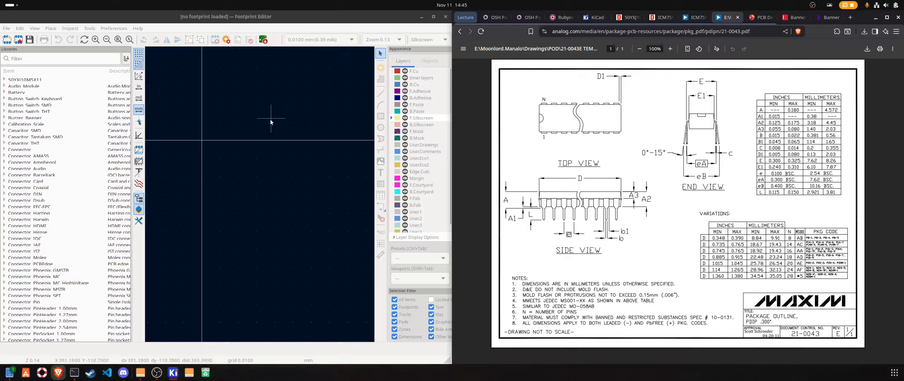
{"action": "middle_click_drag", "start_coordinate": [215, 53], "coordinate": [231, 129]}
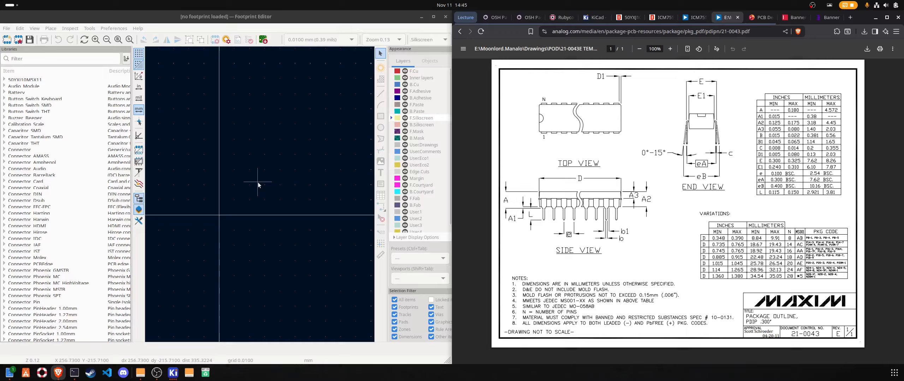
{"action": "middle_click_drag", "start_coordinate": [194, 284], "coordinate": [240, 206]}
{"action": "scroll", "coordinate": [239, 203], "scroll_direction": "down", "scroll_amount": 1}
{"action": "scroll", "coordinate": [343, 188], "scroll_direction": "down", "scroll_amount": 1}
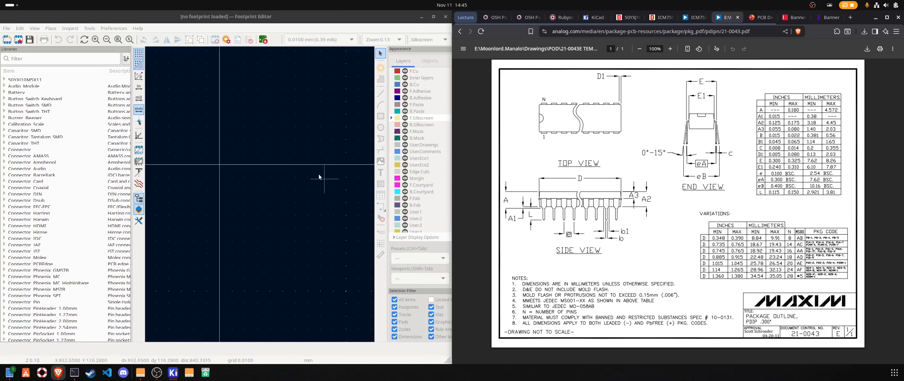
{"action": "scroll", "coordinate": [318, 173], "scroll_direction": "down", "scroll_amount": 1}
{"action": "scroll", "coordinate": [209, 174], "scroll_direction": "up", "scroll_amount": 1}
{"action": "scroll", "coordinate": [310, 252], "scroll_direction": "up", "scroll_amount": 1}
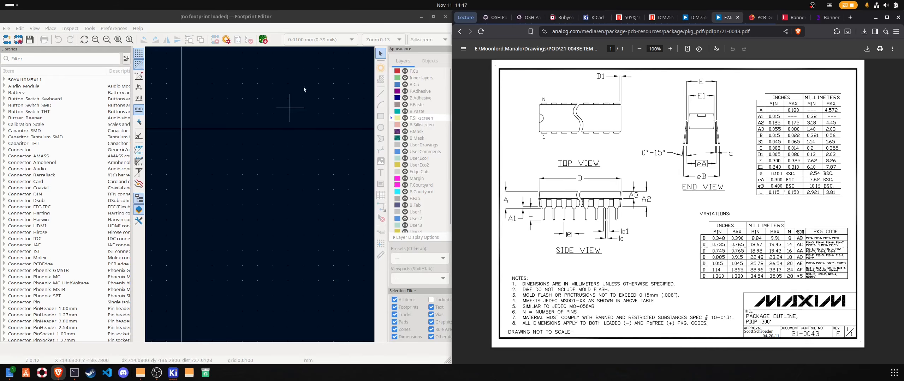
{"action": "scroll", "coordinate": [286, 162], "scroll_direction": "down", "scroll_amount": 1}
{"action": "scroll", "coordinate": [263, 150], "scroll_direction": "down", "scroll_amount": 5}
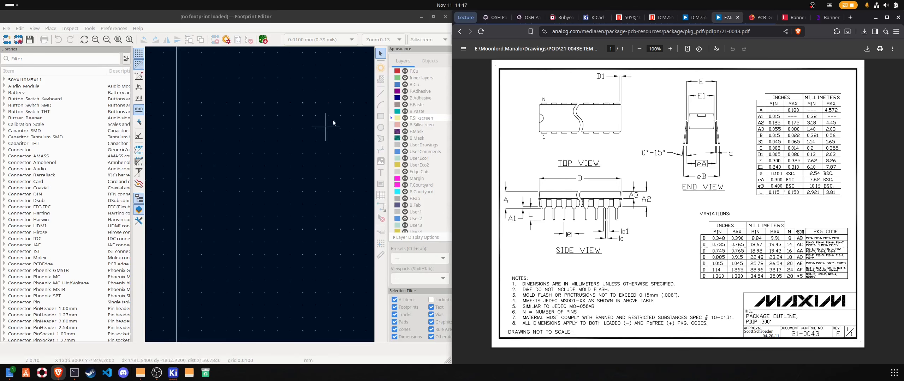
{"action": "scroll", "coordinate": [240, 129], "scroll_direction": "down", "scroll_amount": 4}
{"action": "scroll", "coordinate": [241, 127], "scroll_direction": "down", "scroll_amount": 8}
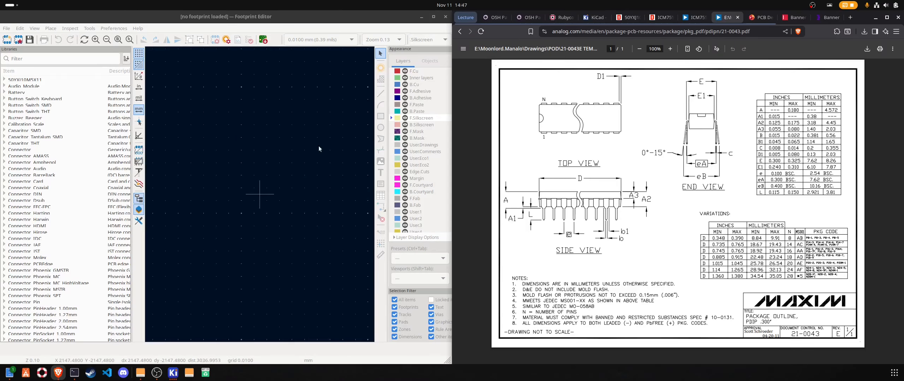
{"action": "scroll", "coordinate": [230, 163], "scroll_direction": "down", "scroll_amount": 2}
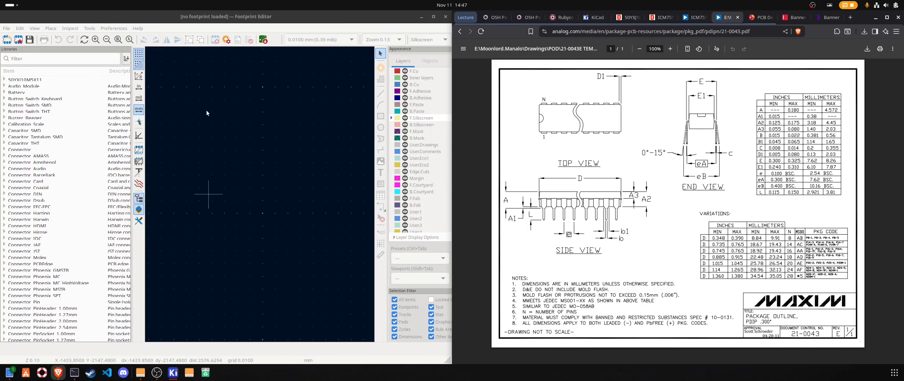
{"action": "scroll", "coordinate": [339, 98], "scroll_direction": "down", "scroll_amount": 2}
{"action": "scroll", "coordinate": [338, 97], "scroll_direction": "down", "scroll_amount": 2}
{"action": "scroll", "coordinate": [262, 77], "scroll_direction": "down", "scroll_amount": 2}
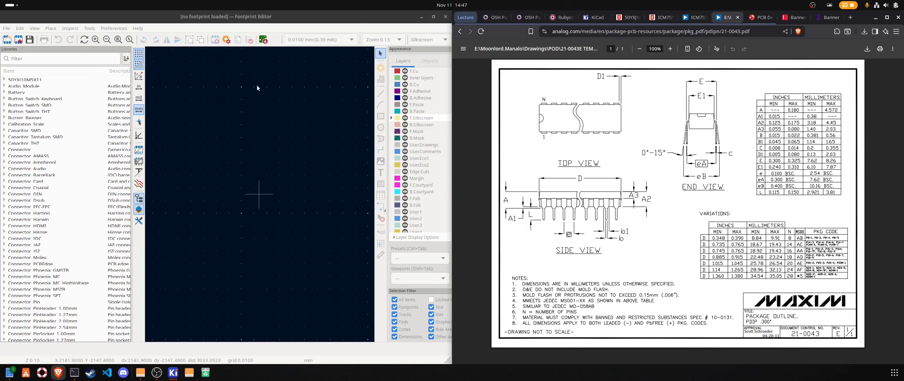
{"action": "scroll", "coordinate": [224, 216], "scroll_direction": "down", "scroll_amount": 6}
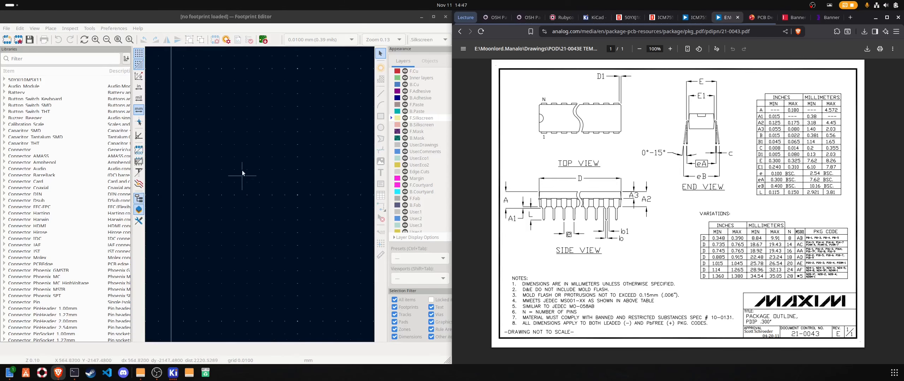
Centre the canvas origin in the Footprint Editor, keep the editor tiled beside the package drawing, and narrow the library list
{"action": "scroll", "coordinate": [283, 149], "scroll_direction": "down", "scroll_amount": 5}
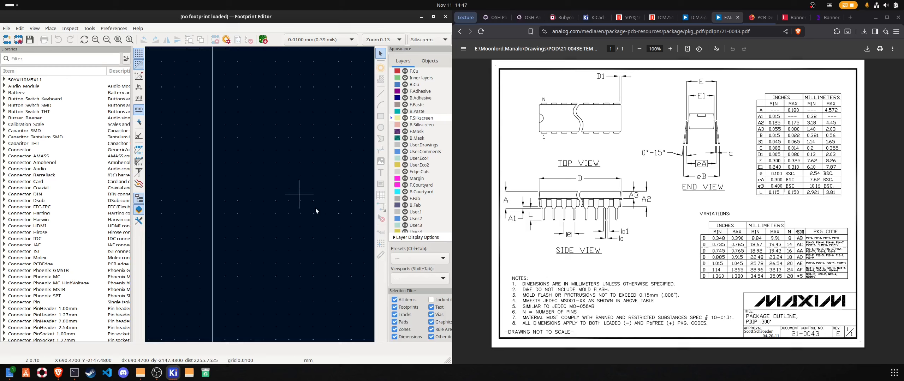
{"action": "scroll", "coordinate": [285, 111], "scroll_direction": "down", "scroll_amount": 6}
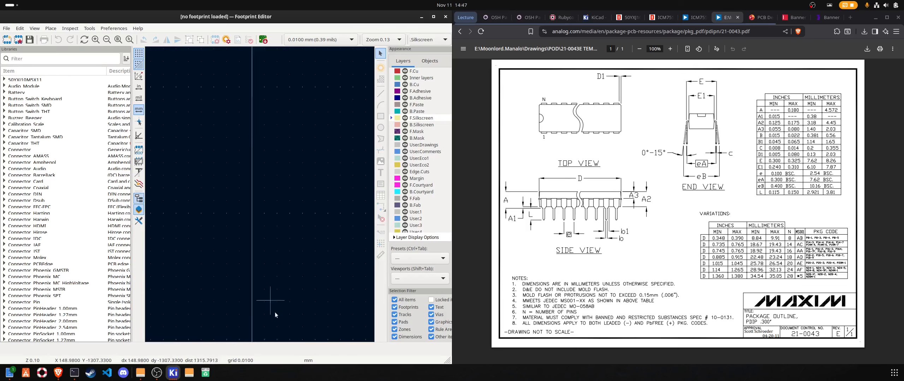
{"action": "double_click", "coordinate": [386, 17]}
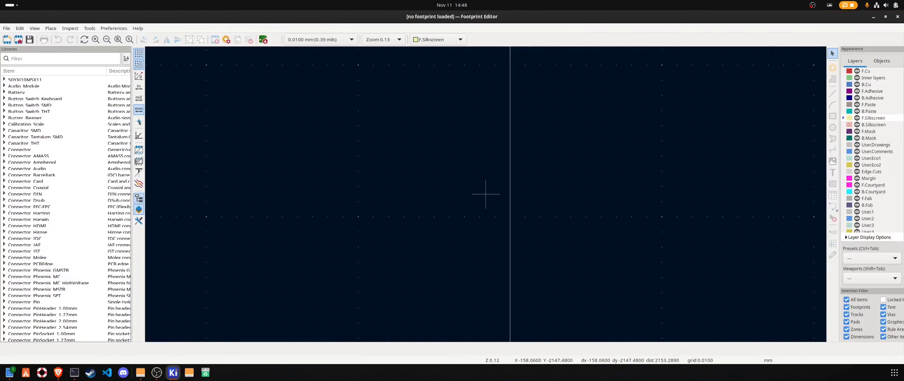
{"action": "scroll", "coordinate": [486, 194], "scroll_direction": "down", "scroll_amount": 2}
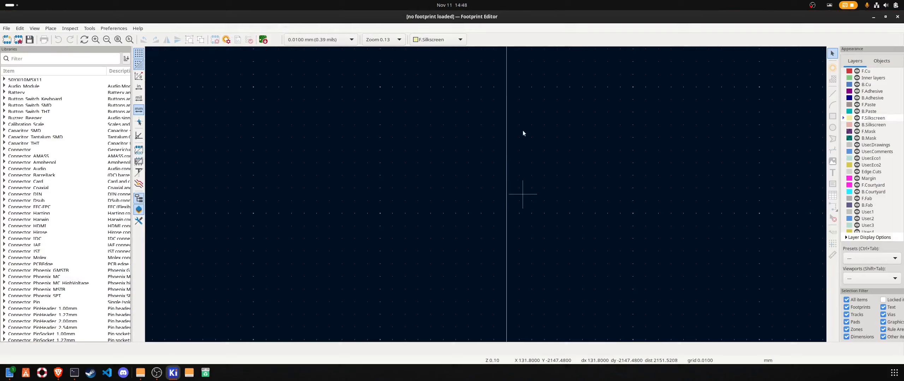
{"action": "middle_click_drag", "start_coordinate": [523, 131], "coordinate": [448, 93]}
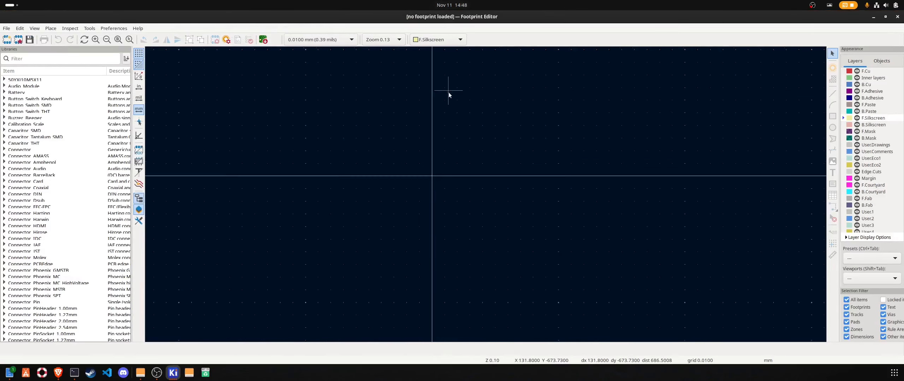
{"action": "scroll", "coordinate": [480, 187], "scroll_direction": "up", "scroll_amount": 3}
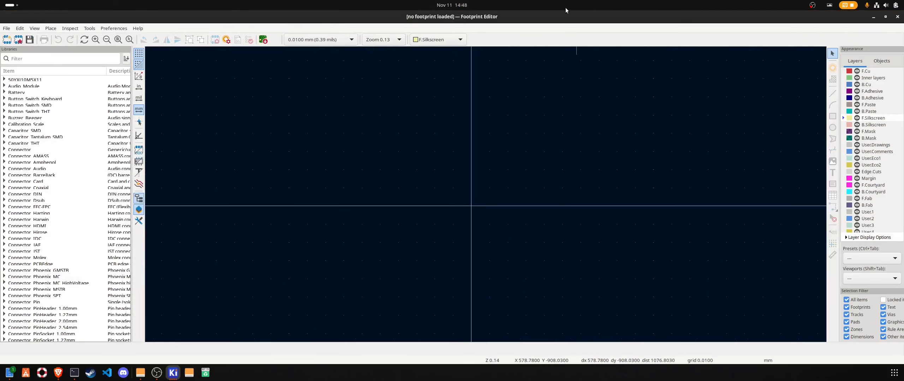
{"action": "left_click_drag", "start_coordinate": [566, 10], "coordinate": [2, 56]}
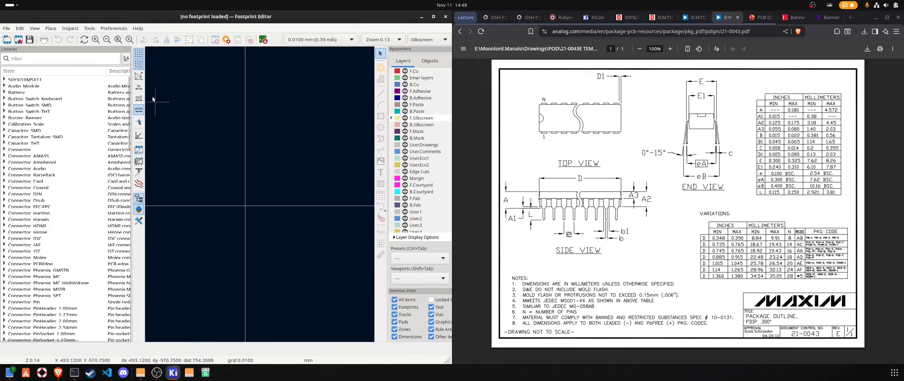
{"action": "left_click_drag", "start_coordinate": [132, 61], "coordinate": [89, 67]}
{"action": "scroll", "coordinate": [45, 211], "scroll_direction": "down", "scroll_amount": 10}
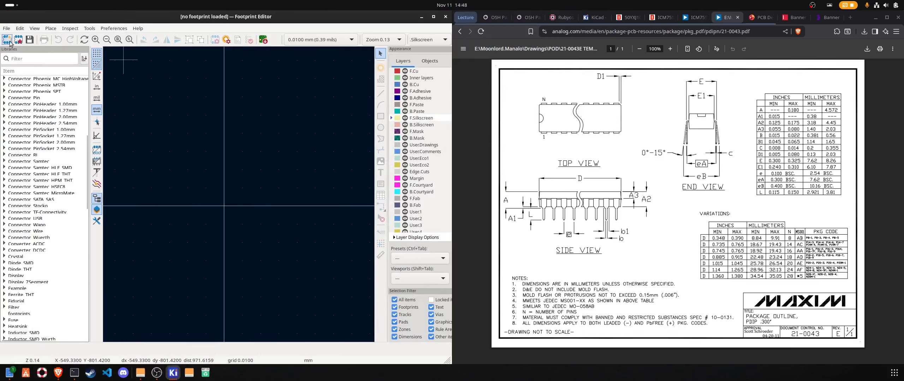
{"action": "left_click", "coordinate": [6, 28]}
{"action": "mouse_move", "coordinate": [19, 28]}
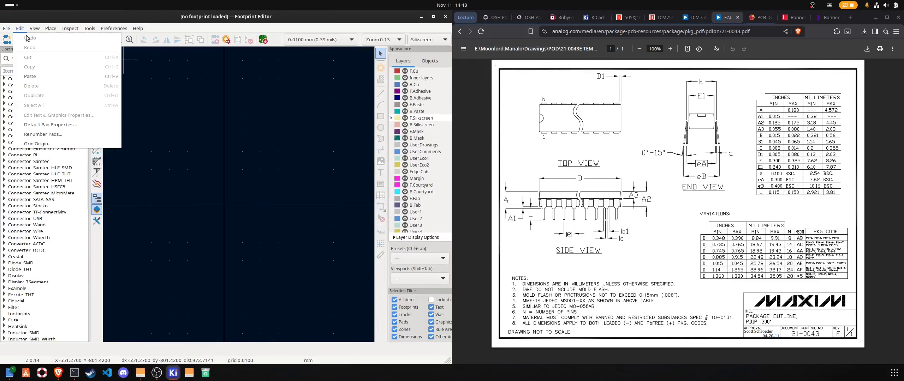
{"action": "left_click", "coordinate": [17, 38]}
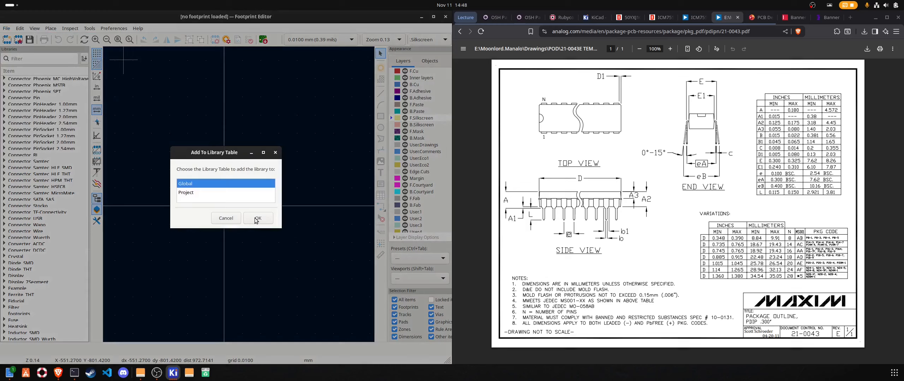
{"action": "left_click", "coordinate": [274, 153]}
Create a new global footprint library named ICM7555IPA in the Downloads folder
{"action": "scroll", "coordinate": [29, 263], "scroll_direction": "down", "scroll_amount": 3}
{"action": "scroll", "coordinate": [29, 263], "scroll_direction": "down", "scroll_amount": 14}
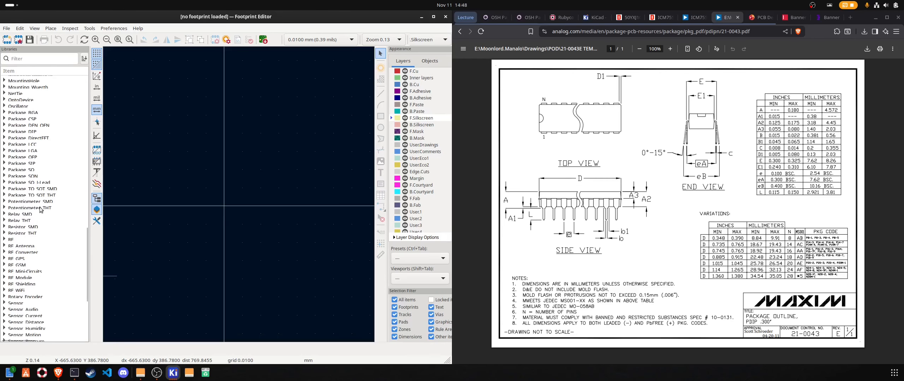
{"action": "scroll", "coordinate": [38, 139], "scroll_direction": "up", "scroll_amount": 6}
{"action": "scroll", "coordinate": [38, 139], "scroll_direction": "up", "scroll_amount": 2}
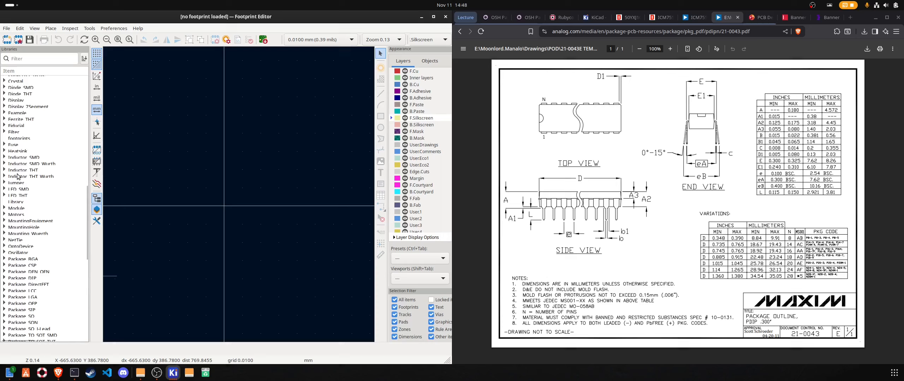
{"action": "left_click", "coordinate": [21, 139]}
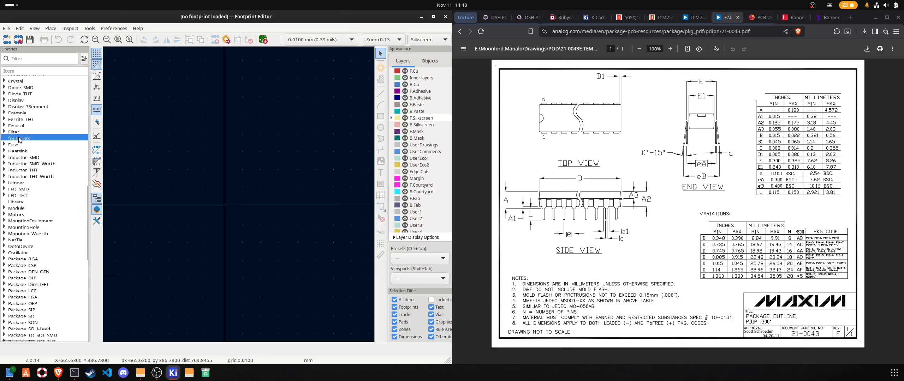
{"action": "left_click", "coordinate": [7, 29]}
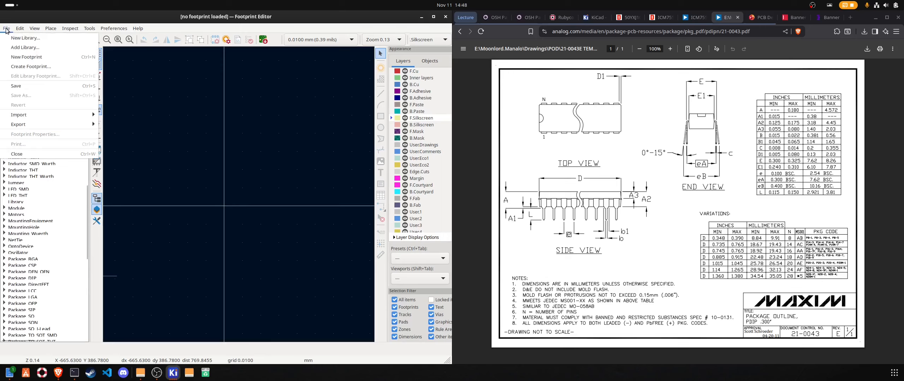
{"action": "left_click", "coordinate": [25, 47]}
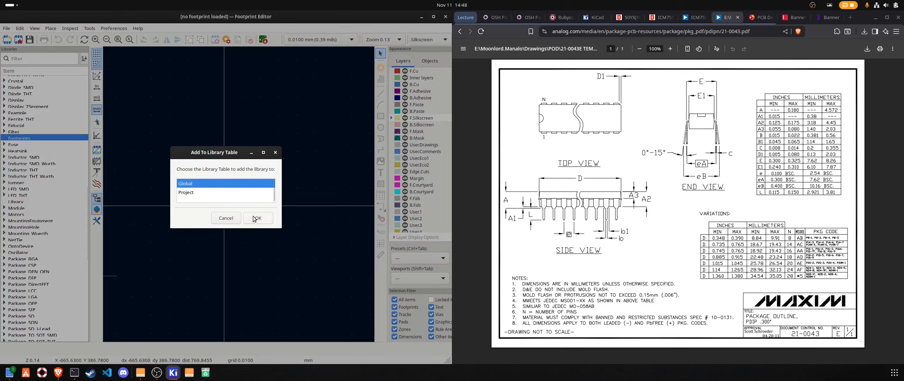
{"action": "left_click", "coordinate": [256, 218]}
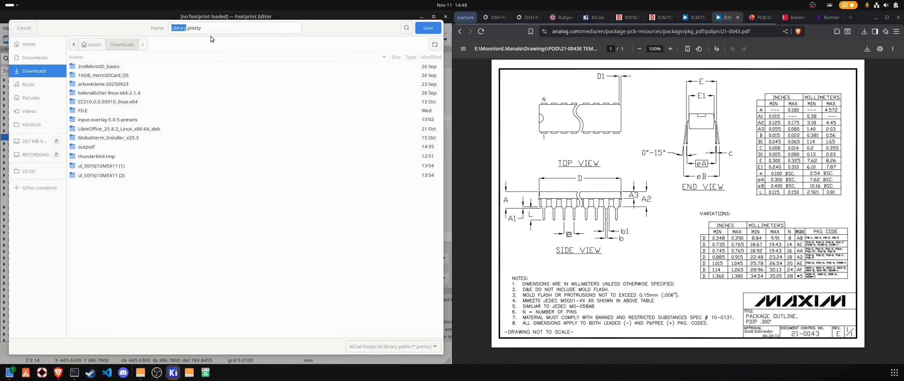
{"action": "right_click", "coordinate": [187, 31]}
{"action": "left_click", "coordinate": [198, 56]}
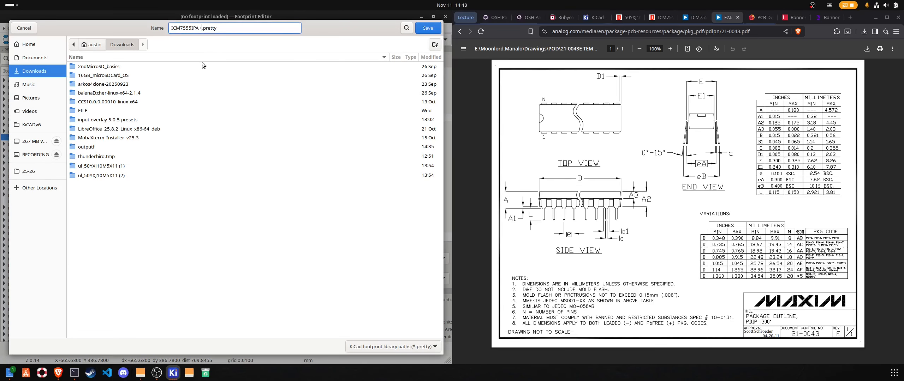
{"action": "key", "text": "BackSpace"}
{"action": "left_click", "coordinate": [430, 29]}
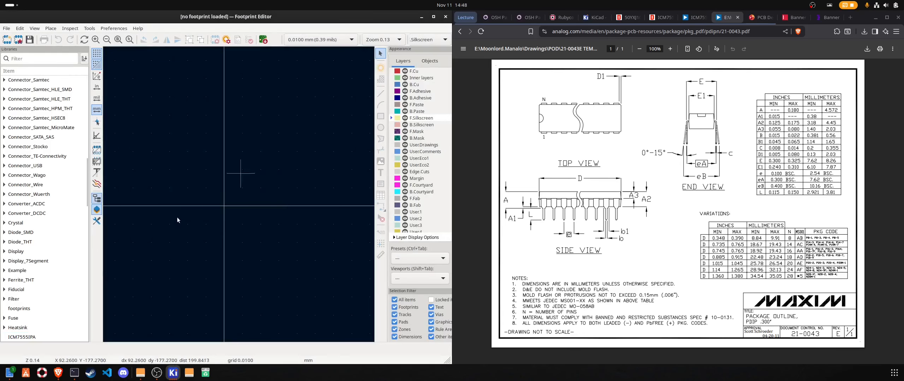
Add a new footprint to the ICM7555IPA library and expand that library in the list
{"action": "left_click", "coordinate": [30, 337]}
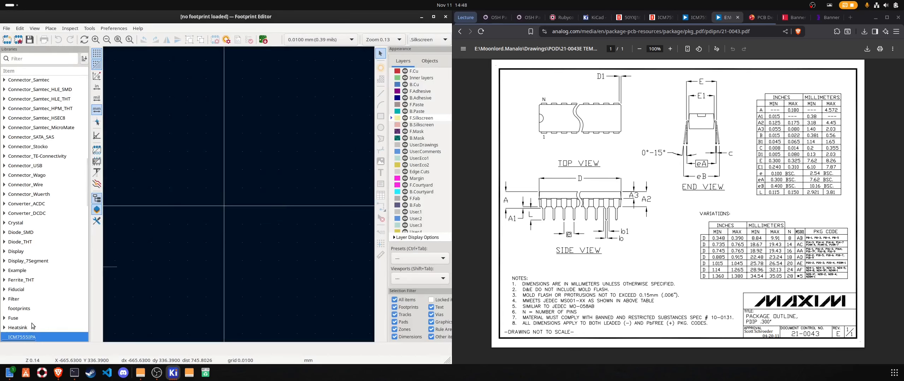
{"action": "left_click", "coordinate": [7, 40]}
{"action": "scroll", "coordinate": [236, 192], "scroll_direction": "down", "scroll_amount": 3}
{"action": "scroll", "coordinate": [238, 194], "scroll_direction": "up", "scroll_amount": 5}
{"action": "scroll", "coordinate": [240, 195], "scroll_direction": "down", "scroll_amount": 2}
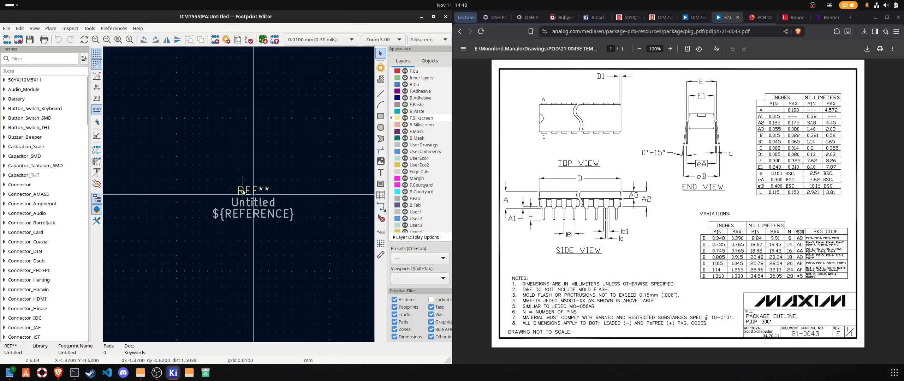
{"action": "scroll", "coordinate": [28, 259], "scroll_direction": "down", "scroll_amount": 8}
{"action": "scroll", "coordinate": [45, 269], "scroll_direction": "down", "scroll_amount": 2}
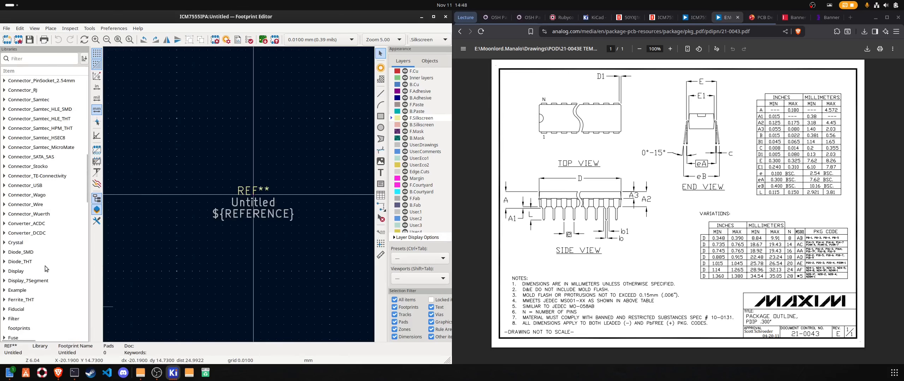
{"action": "scroll", "coordinate": [42, 240], "scroll_direction": "down", "scroll_amount": 10}
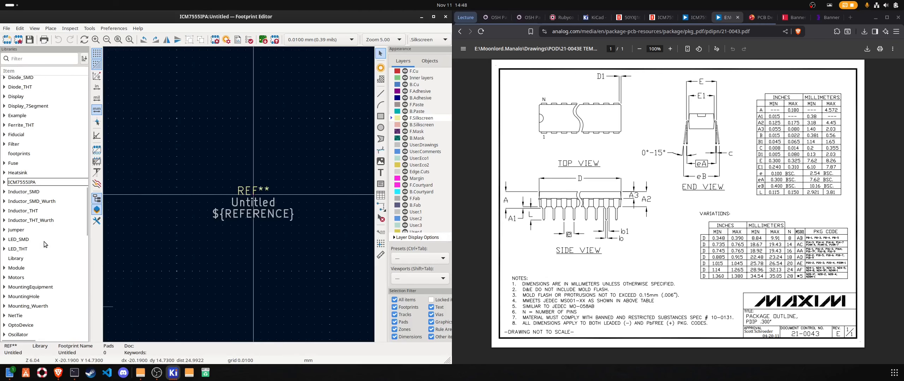
{"action": "left_click", "coordinate": [4, 182]}
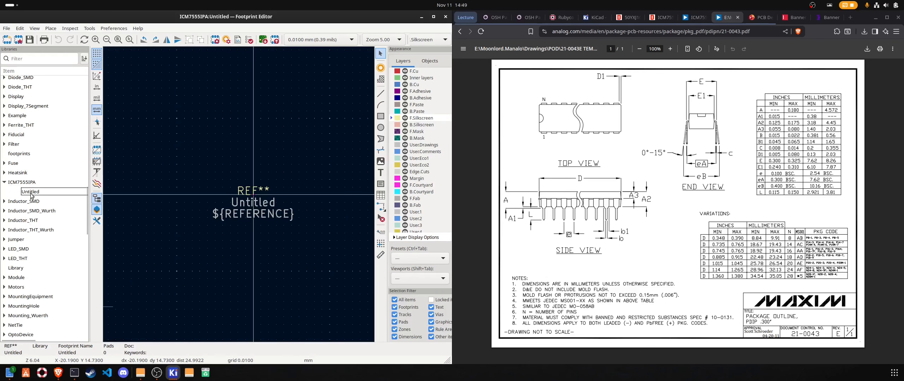
Duplicate the Untitled footprint in the ICM7555IPA library and delete the copy
{"action": "right_click", "coordinate": [31, 194]}
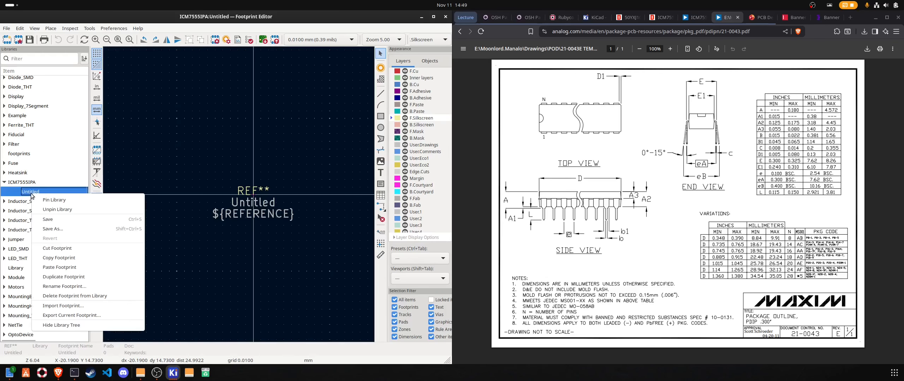
{"action": "left_click", "coordinate": [72, 277]}
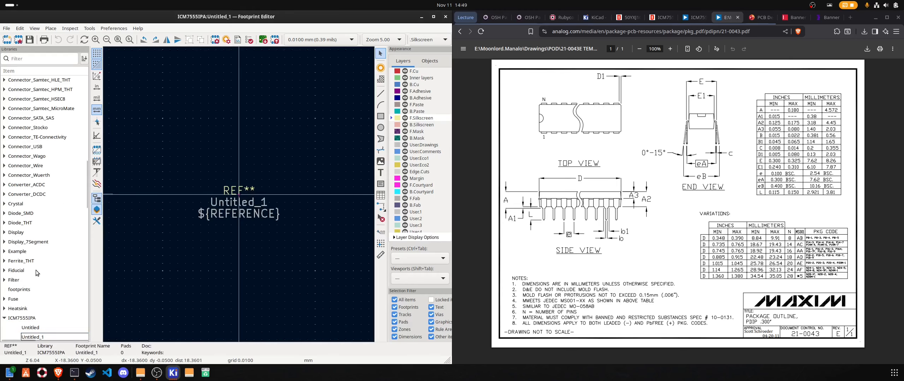
{"action": "scroll", "coordinate": [48, 219], "scroll_direction": "down", "scroll_amount": 5}
{"action": "right_click", "coordinate": [41, 192]}
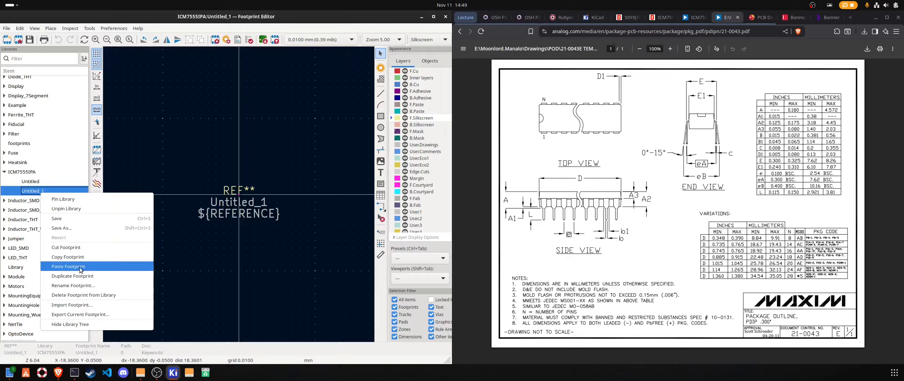
{"action": "left_click", "coordinate": [80, 295]}
{"action": "left_click", "coordinate": [272, 212]}
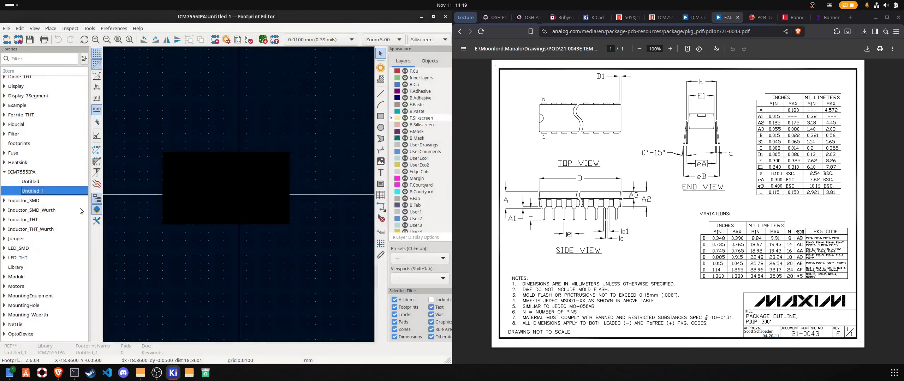
Reopen the Untitled footprint in the ICM7555IPA library and rename it ICM7555IPA+
{"action": "right_click", "coordinate": [33, 292]}
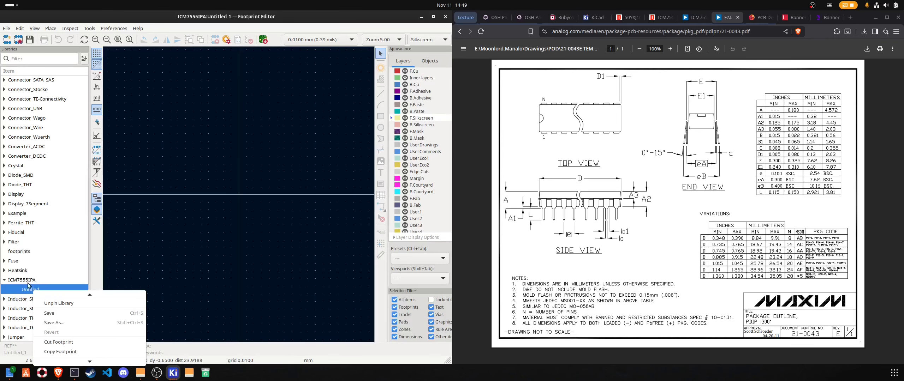
{"action": "left_click", "coordinate": [24, 295]}
{"action": "double_click", "coordinate": [31, 290]}
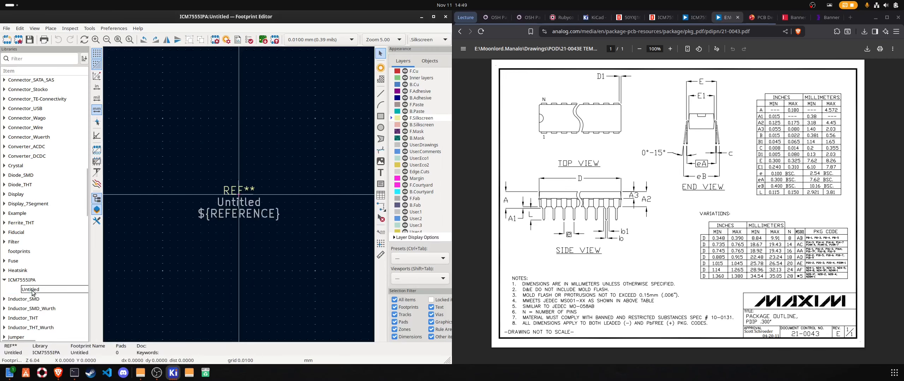
{"action": "right_click", "coordinate": [31, 291]}
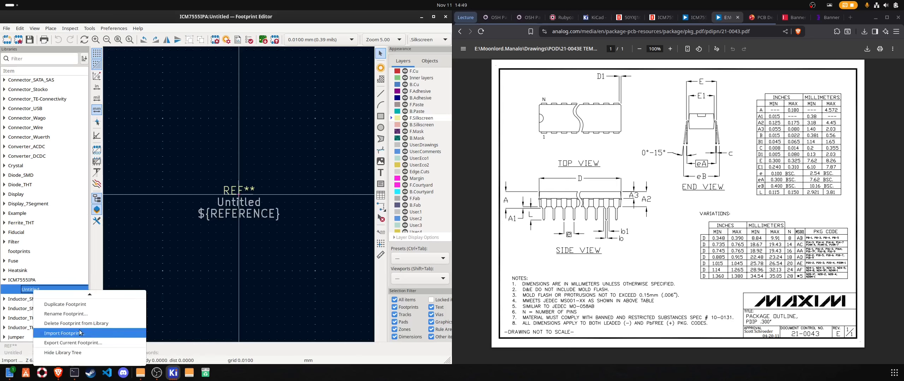
{"action": "left_click", "coordinate": [66, 319]}
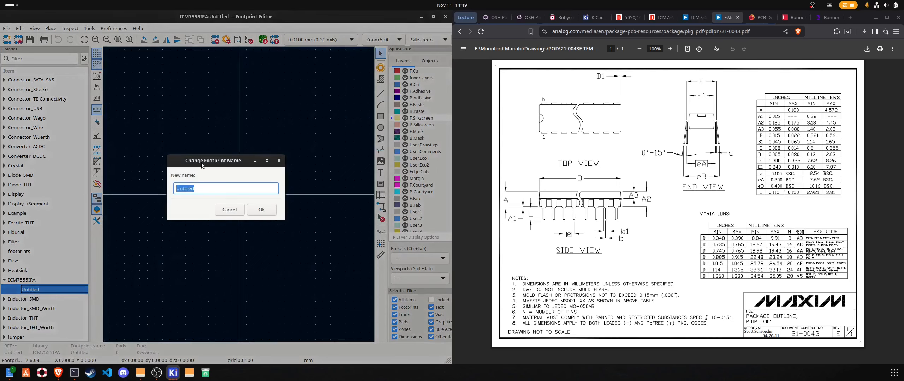
{"action": "type", "text": "ICM7555IPA+"}
{"action": "left_click", "coordinate": [271, 212]}
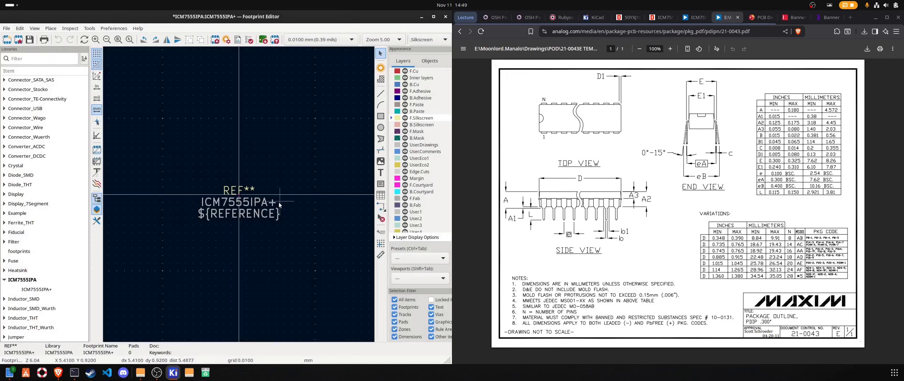
Place eight pads in two columns of four, numbered 1 to 4 down the left column and 5 to 8 up the right
{"action": "scroll", "coordinate": [139, 159], "scroll_direction": "down", "scroll_amount": 1}
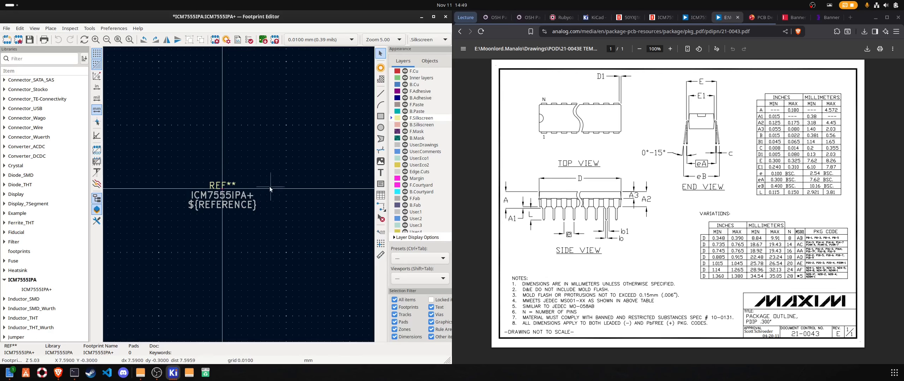
{"action": "left_click", "coordinate": [380, 68]}
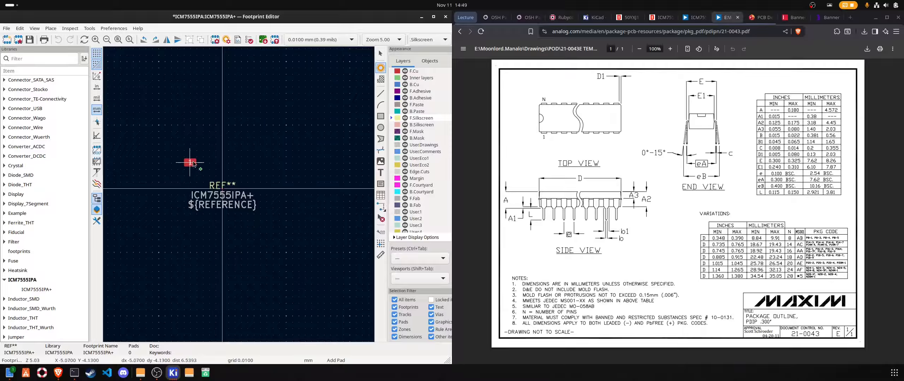
{"action": "left_click", "coordinate": [196, 142]}
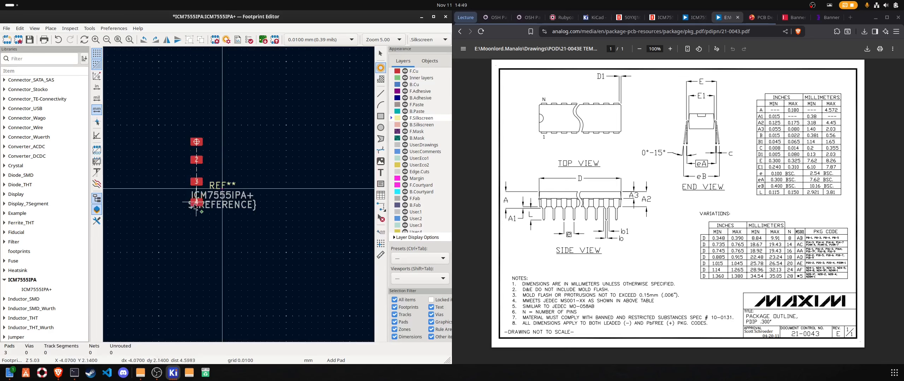
{"action": "left_click", "coordinate": [197, 209]}
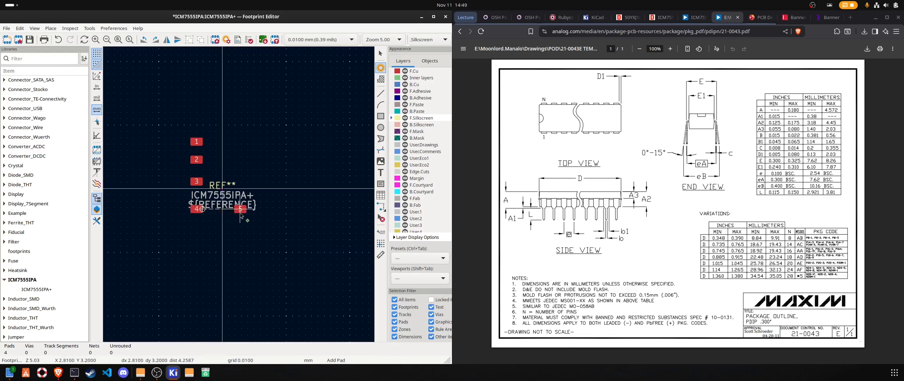
{"action": "left_click", "coordinate": [240, 182]}
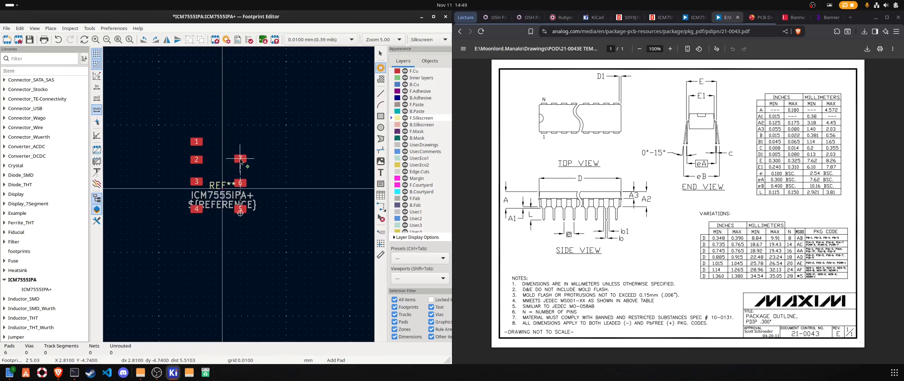
{"action": "left_click", "coordinate": [240, 160]}
{"action": "left_click", "coordinate": [240, 141]}
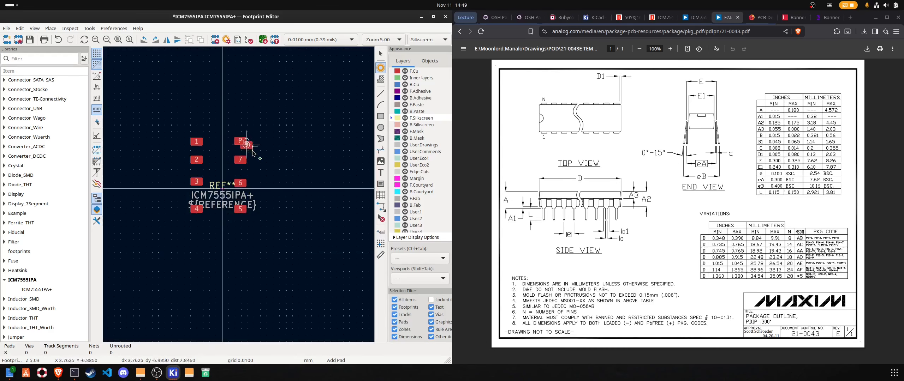
{"action": "right_click", "coordinate": [262, 143]}
{"action": "left_click", "coordinate": [268, 145]}
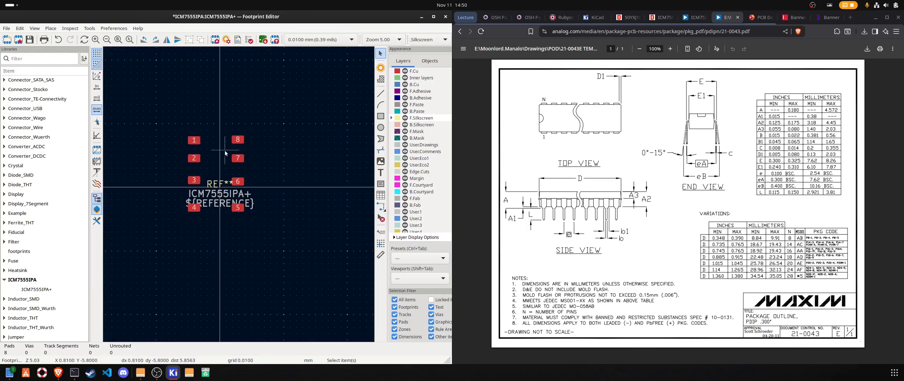
Change pad 1 to a through-hole pad with a circular shape
{"action": "double_click", "coordinate": [195, 141]}
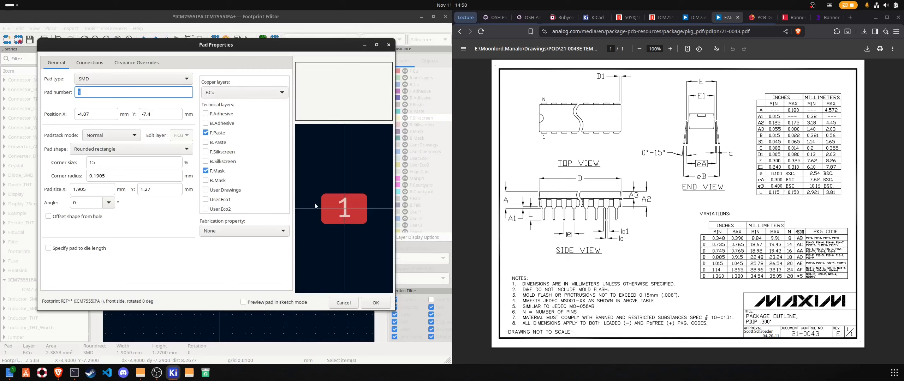
{"action": "left_click_drag", "start_coordinate": [216, 43], "coordinate": [280, 61]}
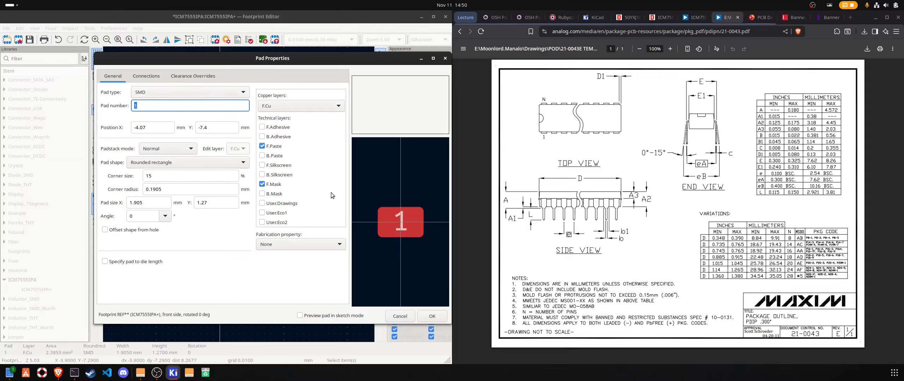
{"action": "left_click", "coordinate": [209, 92]}
{"action": "left_click", "coordinate": [188, 82]}
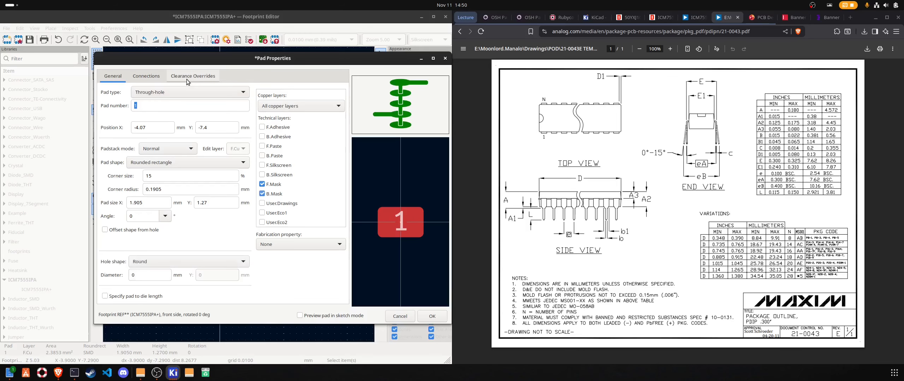
{"action": "left_click", "coordinate": [163, 163]}
{"action": "left_click", "coordinate": [146, 119]}
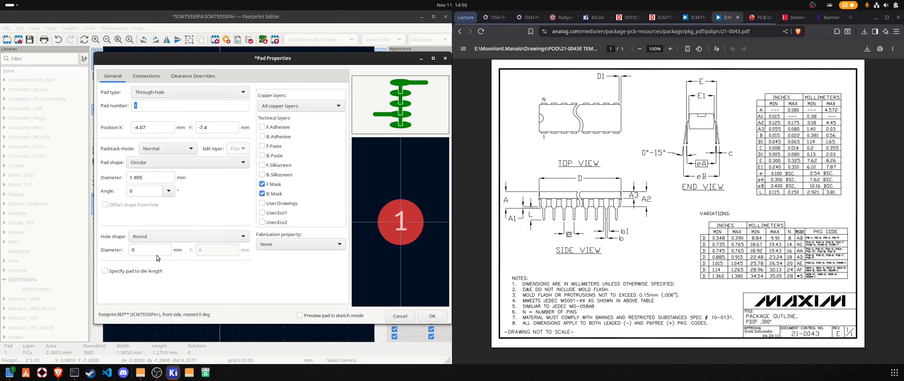
Set pad 1's hole diameter to 0.8 mm and its pad diameter to 1.6 mm
{"action": "left_click", "coordinate": [133, 250]}
{"action": "type", "text": ".8"}
{"action": "key", "text": "BackSpace"}
{"action": "key", "text": "BackSpace"}
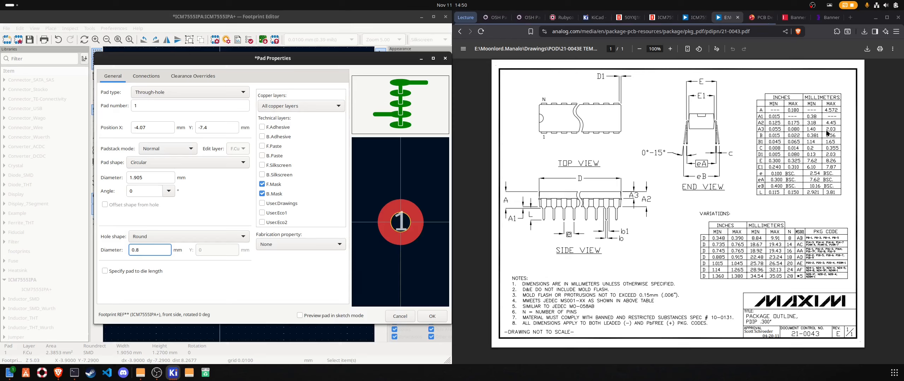
{"action": "left_click", "coordinate": [142, 178]}
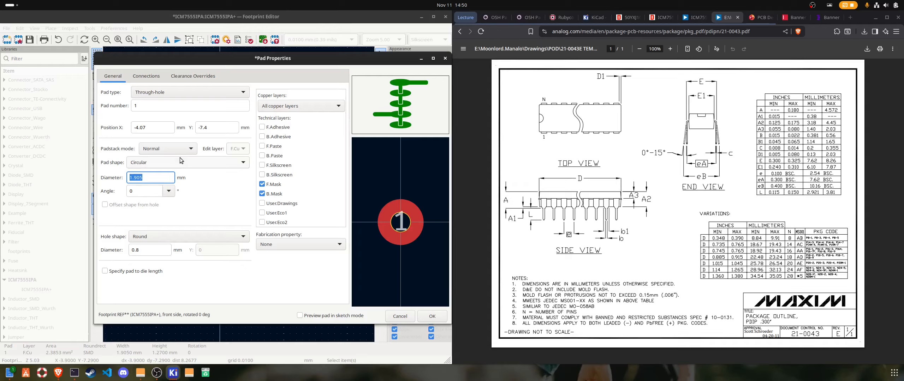
{"action": "type", "text": "1."}
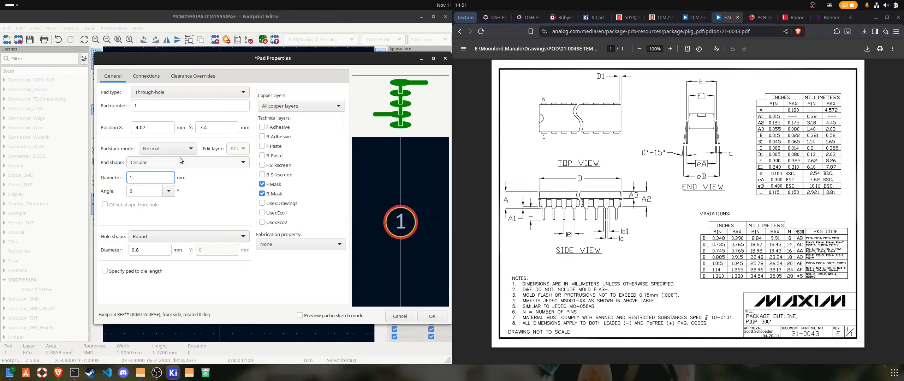
{"action": "type", "text": "6"}
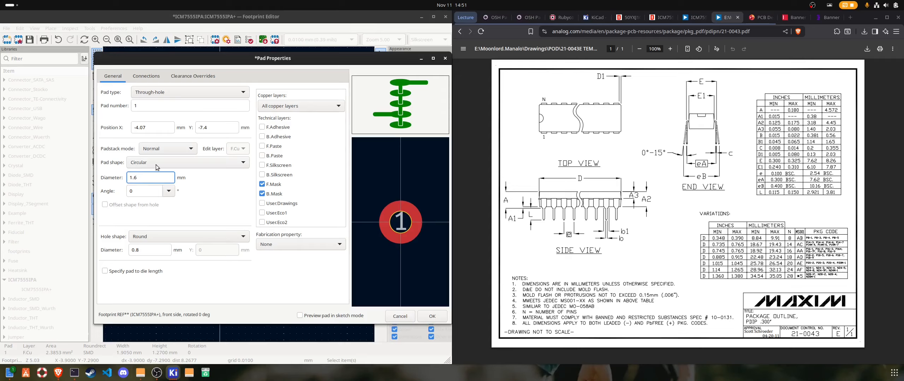
Position pad 1 at X 0, Y 0 mm and apply its pad properties
{"action": "left_click", "coordinate": [164, 129]}
{"action": "left_click_drag", "start_coordinate": [165, 130], "coordinate": [136, 127]}
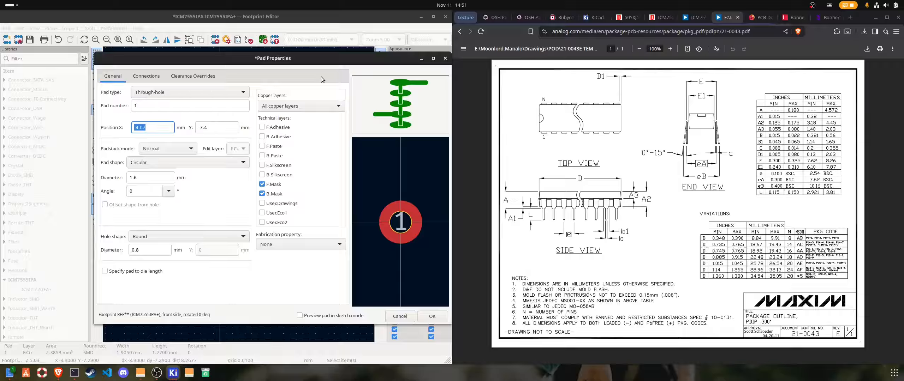
{"action": "type", "text": "0"}
{"action": "key", "text": "Tab"}
{"action": "type", "text": "0"}
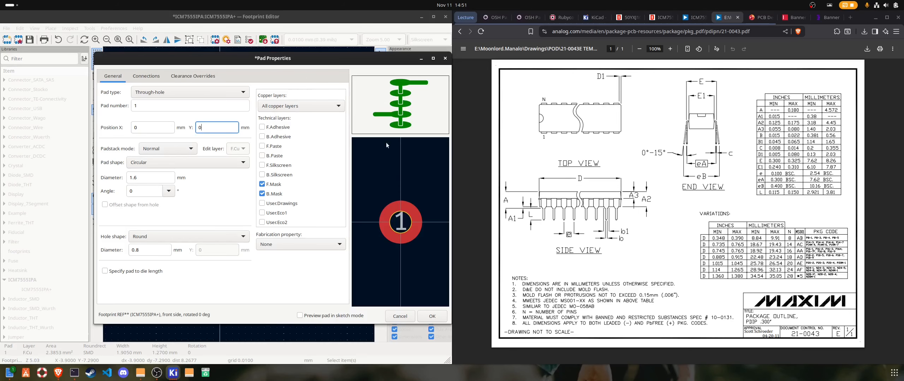
{"action": "left_click", "coordinate": [445, 316]}
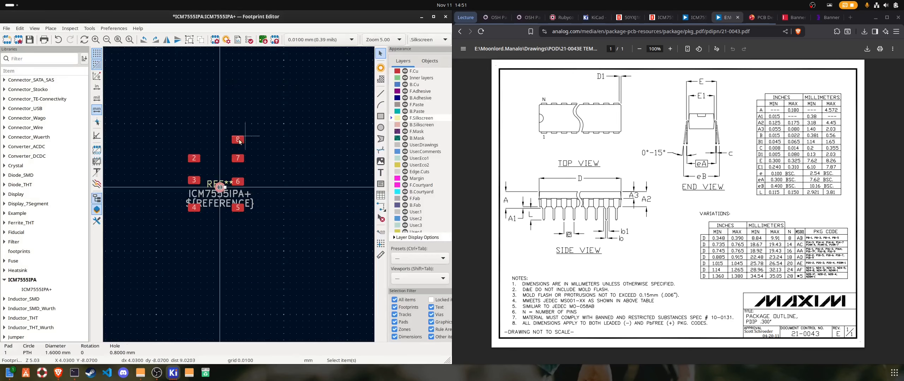
Change pad 2 to a through-hole pad with a circular shape
{"action": "scroll", "coordinate": [283, 211], "scroll_direction": "up", "scroll_amount": 4}
{"action": "scroll", "coordinate": [239, 190], "scroll_direction": "down", "scroll_amount": 1}
{"action": "scroll", "coordinate": [239, 192], "scroll_direction": "down", "scroll_amount": 3}
{"action": "scroll", "coordinate": [238, 194], "scroll_direction": "up", "scroll_amount": 3}
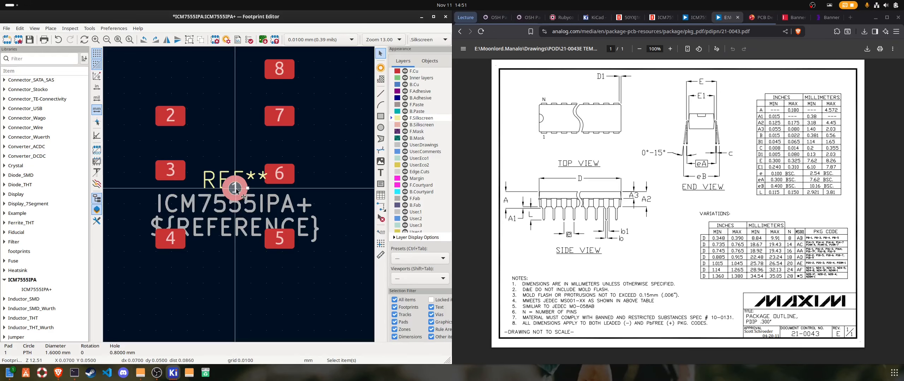
{"action": "left_click", "coordinate": [174, 121]}
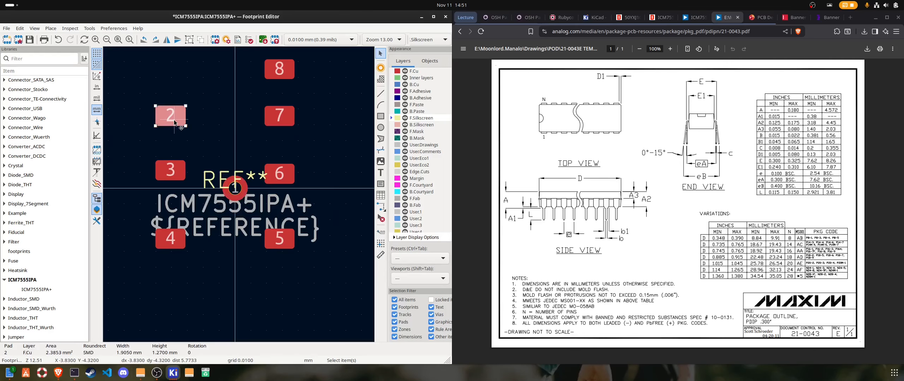
{"action": "double_click", "coordinate": [174, 121]}
{"action": "left_click", "coordinate": [139, 67]}
{"action": "left_click", "coordinate": [47, 62]}
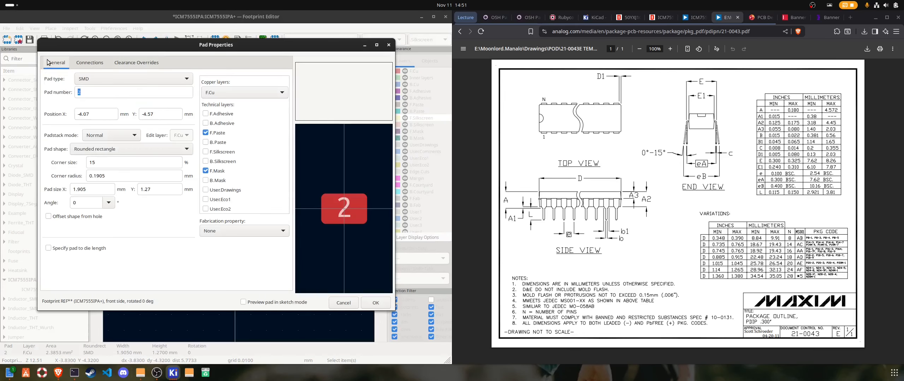
{"action": "left_click", "coordinate": [99, 79]}
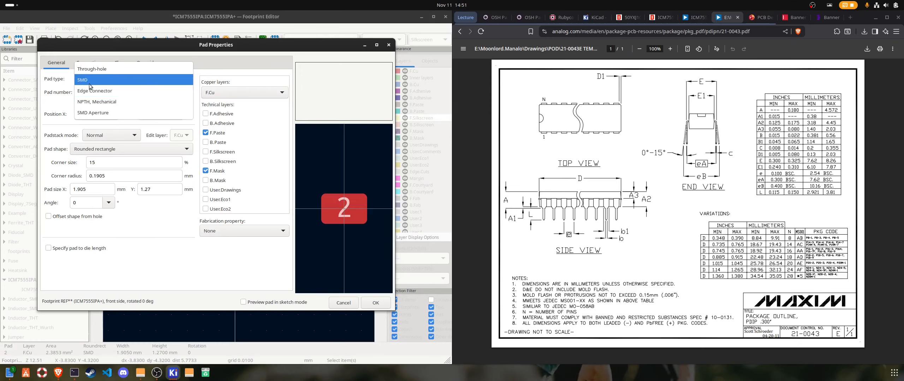
{"action": "left_click", "coordinate": [96, 69]}
{"action": "left_click", "coordinate": [114, 150]}
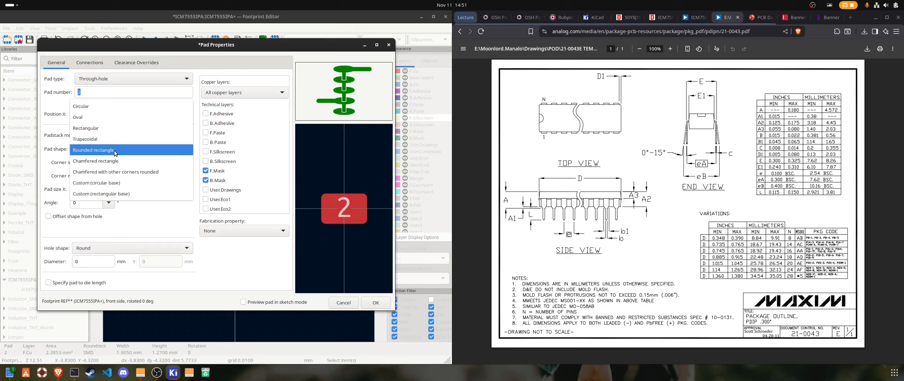
{"action": "left_click", "coordinate": [95, 106]}
Set pad 2's position to X 0, Y 2.54 mm
{"action": "left_click", "coordinate": [99, 113]}
{"action": "type", "text": "0"}
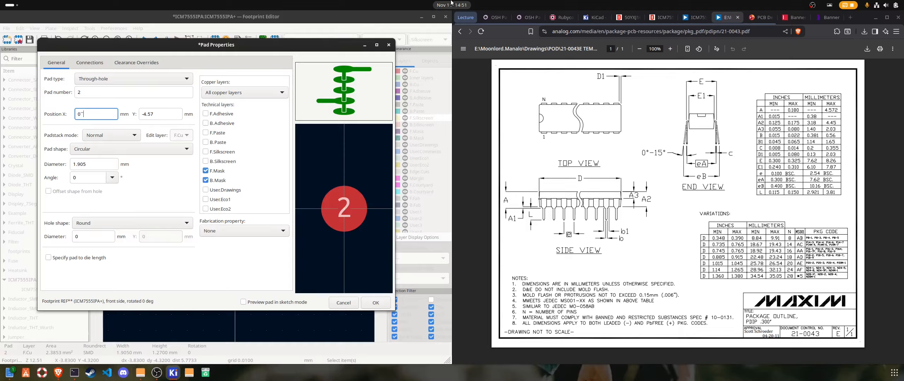
{"action": "key", "text": "Tab"}
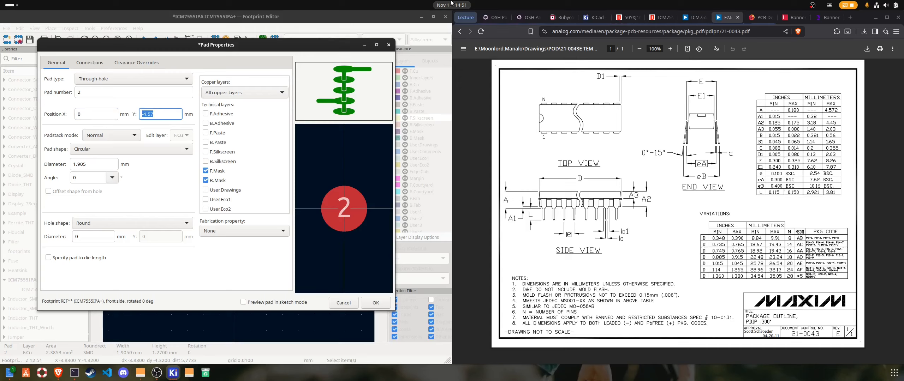
{"action": "type", "text": "2.54"}
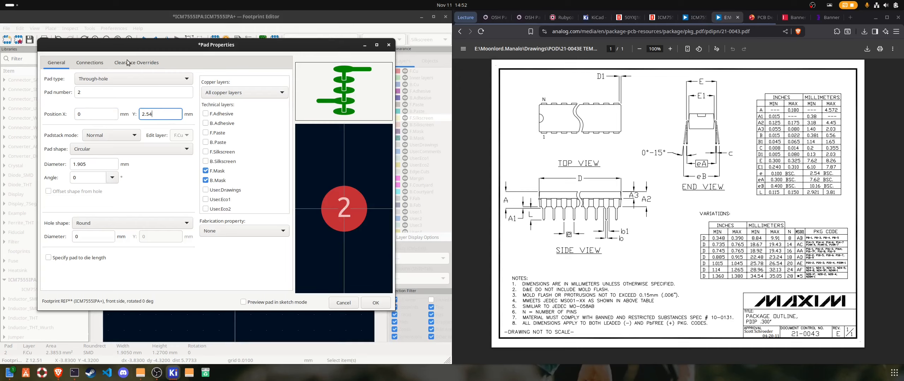
Set pad 2's diameter to 1.6 mm and its hole diameter to 0.8 mm, and apply the properties
{"action": "left_click", "coordinate": [94, 165]}
{"action": "double_click", "coordinate": [93, 165]}
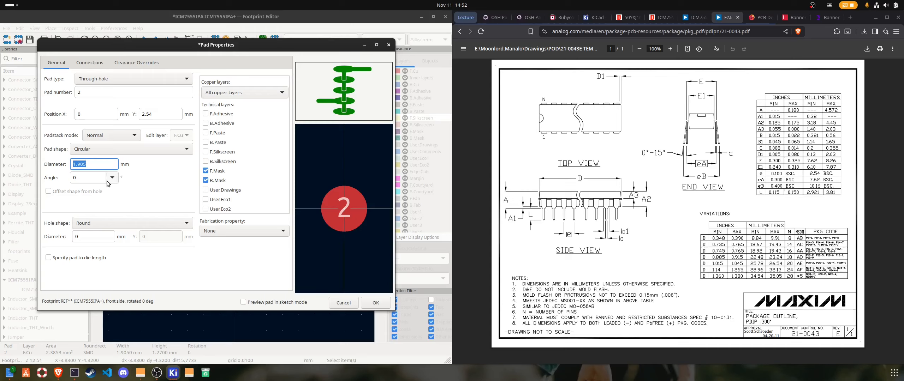
{"action": "type", "text": "1.6"}
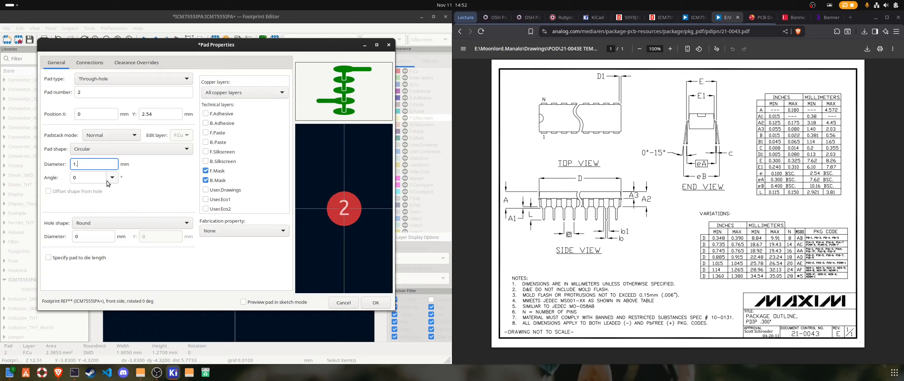
{"action": "left_click", "coordinate": [87, 237]}
{"action": "type", "text": ".8"}
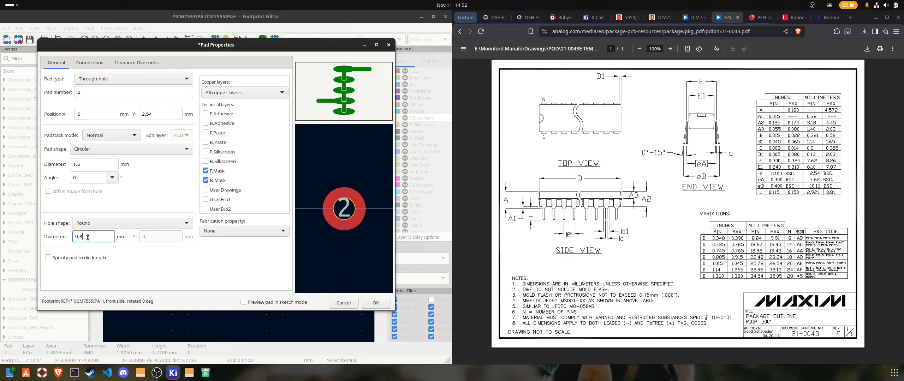
{"action": "left_click", "coordinate": [376, 302]}
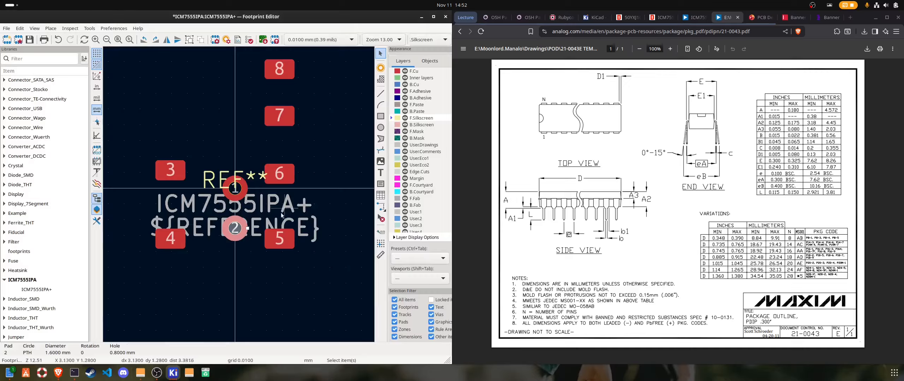
Set pad 3's position to X 0, Y 5.08 mm in its pad properties
{"action": "double_click", "coordinate": [164, 171]}
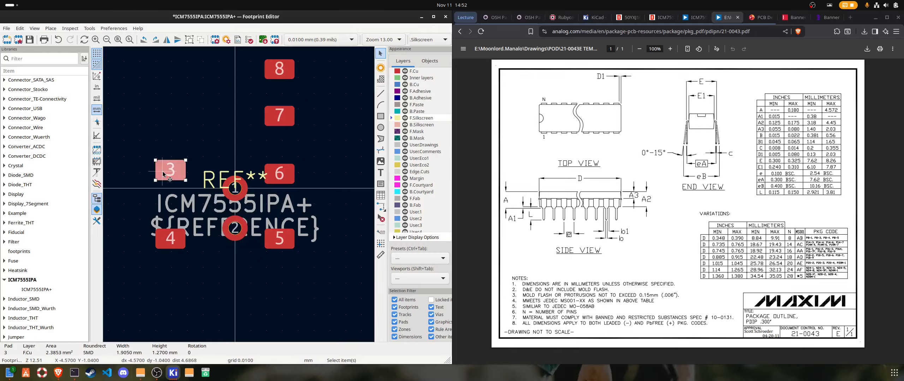
{"action": "left_click", "coordinate": [76, 112]}
{"action": "type", "text": "0"}
{"action": "key", "text": "Tab"}
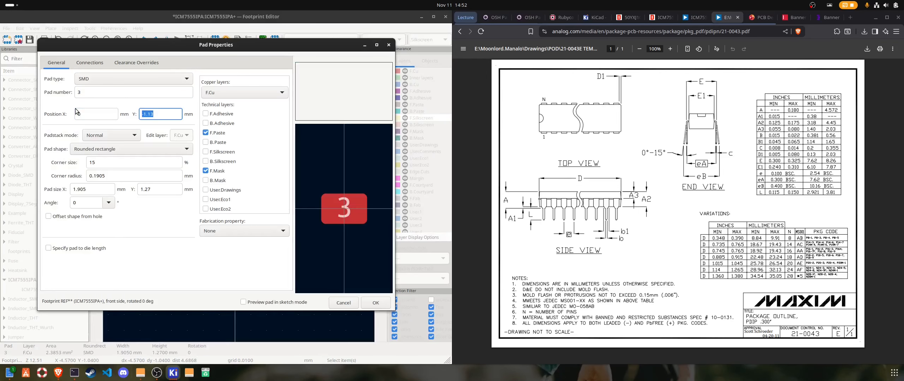
{"action": "type", "text": "5.08"}
Change pad 3's shape to circular and its pad type to through-hole
{"action": "left_click", "coordinate": [111, 148]}
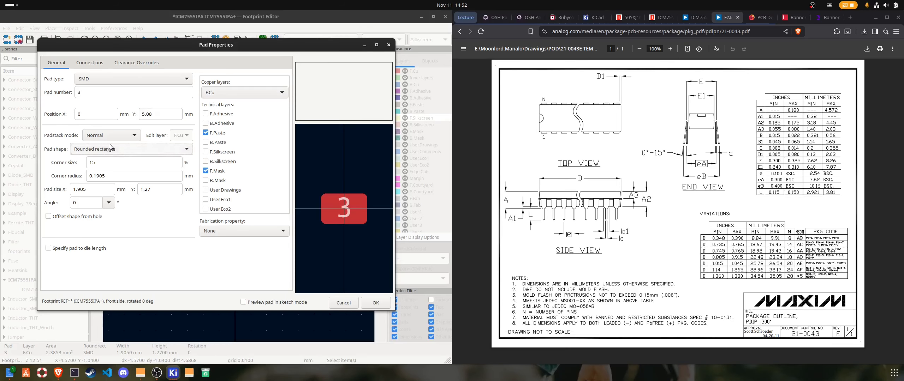
{"action": "left_click", "coordinate": [91, 109]}
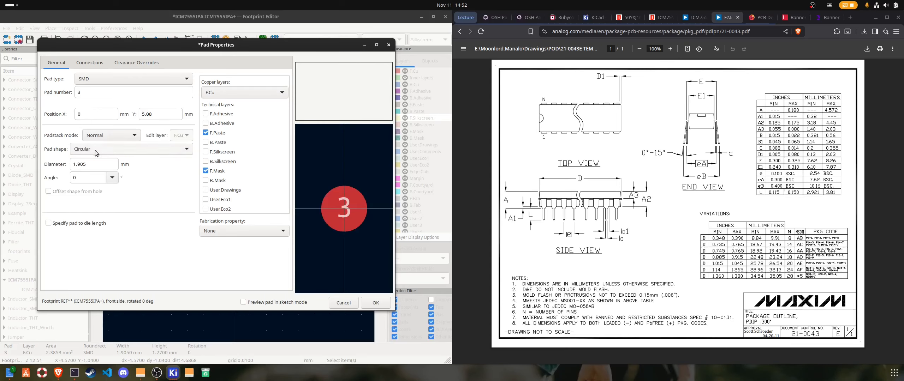
{"action": "left_click", "coordinate": [139, 78]}
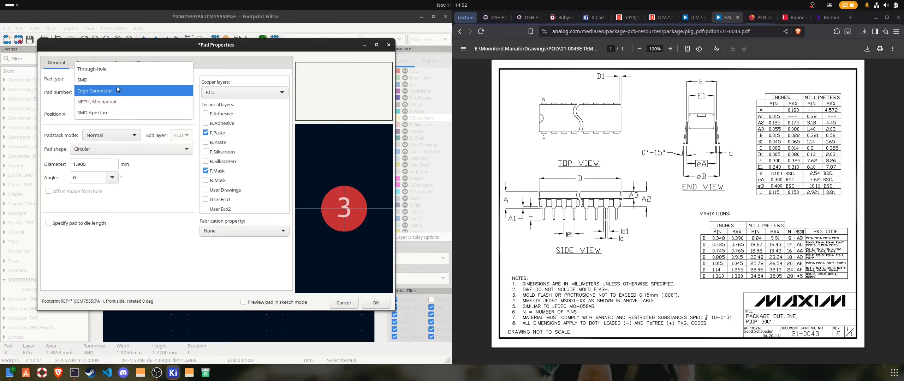
{"action": "left_click", "coordinate": [112, 69]}
Set pad 3's diameter to 1.6 mm and its hole diameter to 0.8 mm, and apply the properties
{"action": "double_click", "coordinate": [93, 164]}
{"action": "type", "text": "1"}
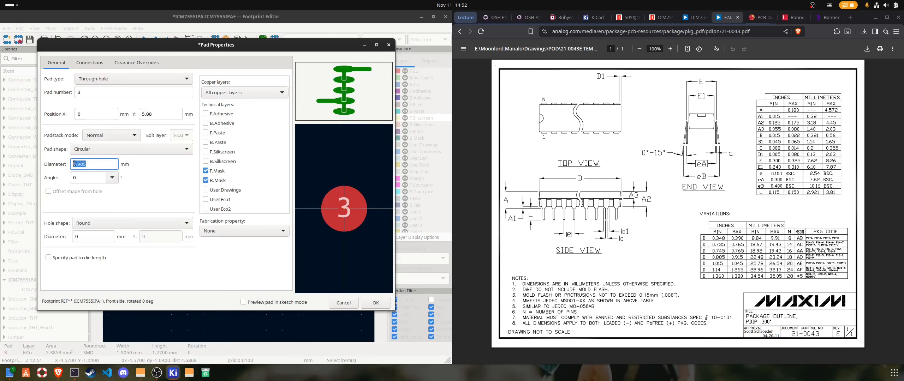
{"action": "type", "text": ".6"}
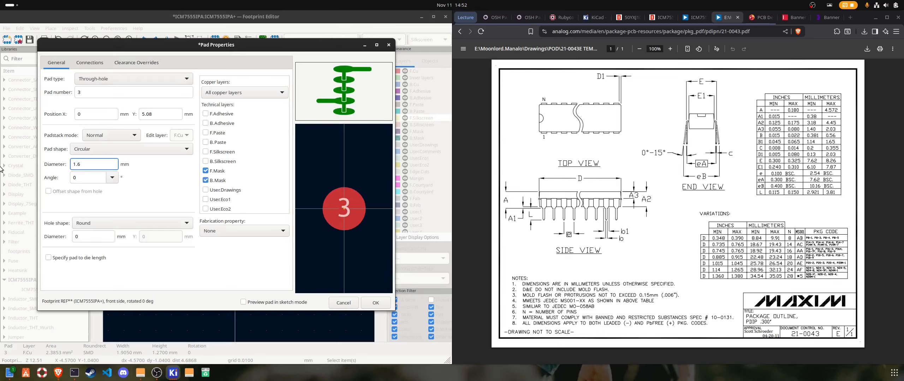
{"action": "left_click", "coordinate": [88, 235]}
{"action": "key", "text": "BackSpace"}
{"action": "type", "text": "1"}
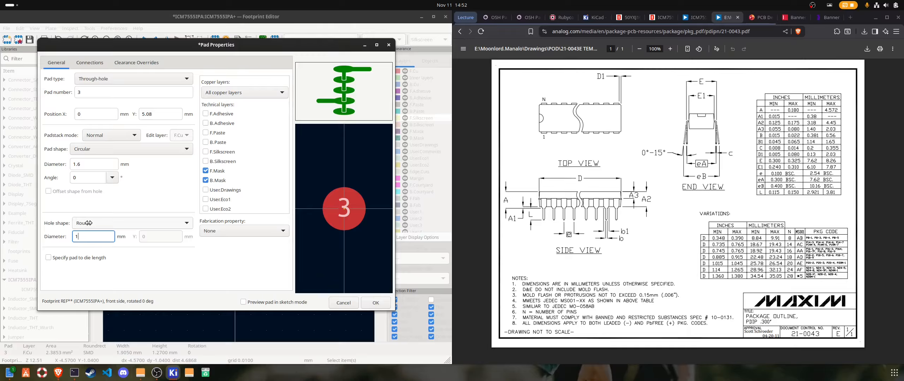
{"action": "key", "text": "BackSpace"}
{"action": "type", "text": "0.8"}
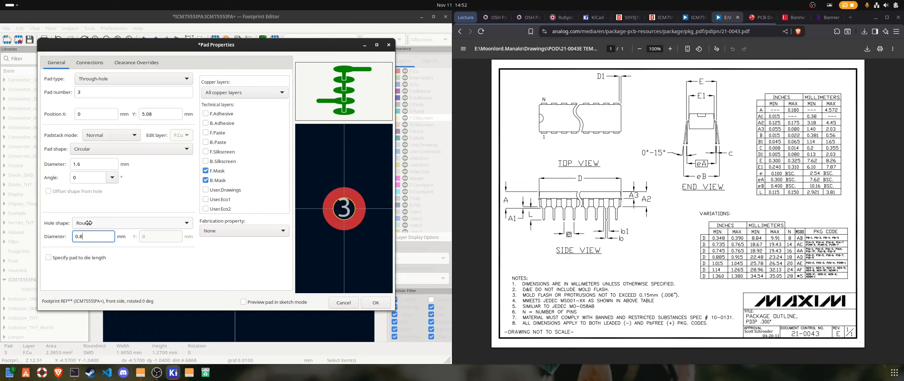
{"action": "left_click", "coordinate": [374, 303]}
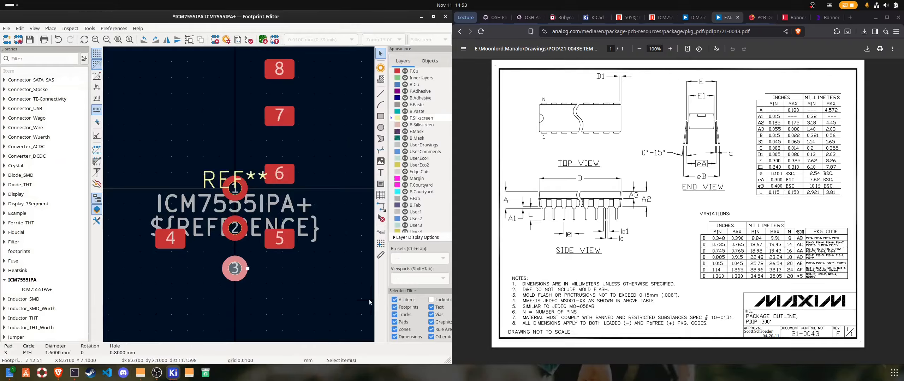
{"action": "left_click", "coordinate": [171, 241]}
{"action": "left_click", "coordinate": [242, 271]}
{"action": "right_click", "coordinate": [243, 272]}
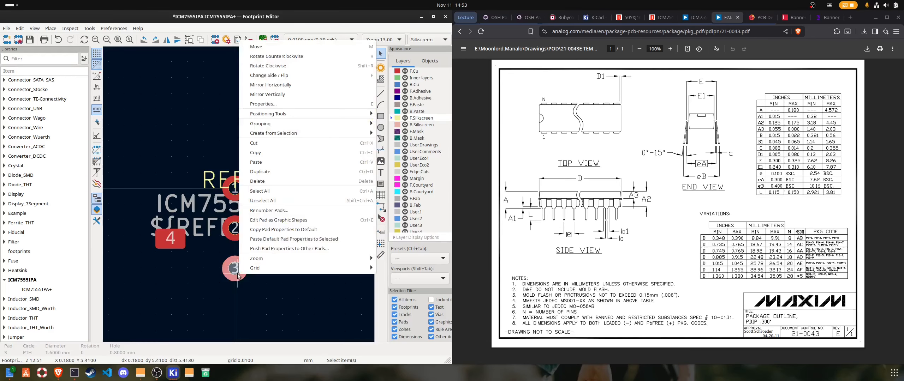
{"action": "mouse_move", "coordinate": [243, 271]}
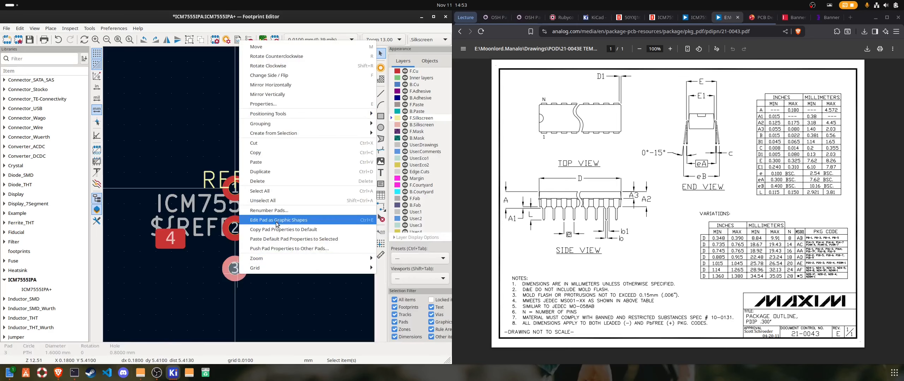
{"action": "left_click", "coordinate": [188, 241]}
Set pad 4's position to X 0, Y 7.62 mm in its pad properties
{"action": "double_click", "coordinate": [185, 240]}
{"action": "key", "text": "Tab"}
{"action": "type", "text": "0"}
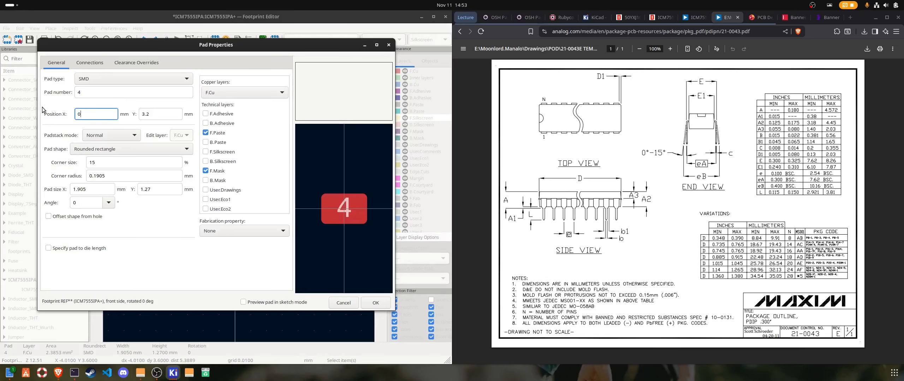
{"action": "key", "text": "Tab"}
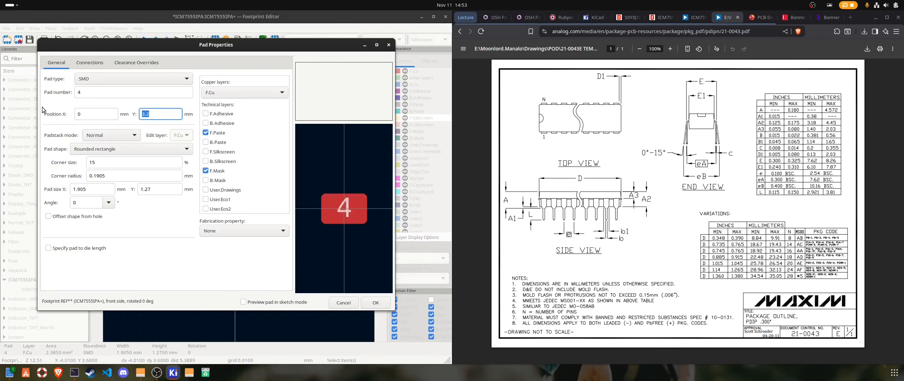
{"action": "type", "text": "7.62"}
{"action": "left_click", "coordinate": [92, 190]}
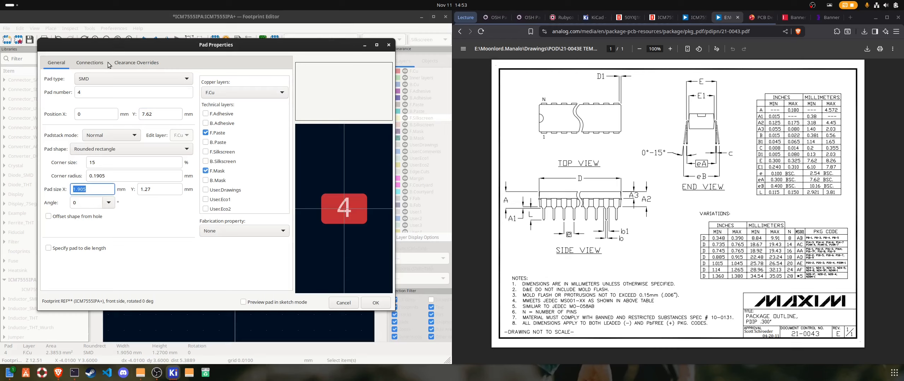
Make pad 4 a circular through-hole pad with a 1.6 mm diameter and a 0.8 mm hole, and apply the properties
{"action": "left_click", "coordinate": [103, 79]}
{"action": "left_click", "coordinate": [110, 69]}
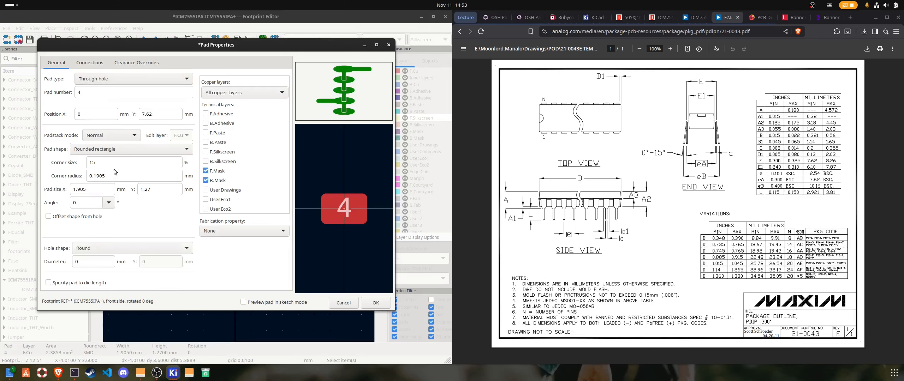
{"action": "left_click", "coordinate": [98, 190]}
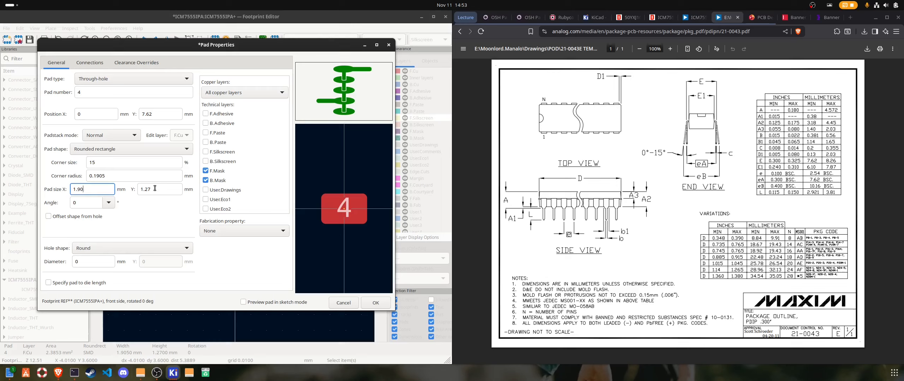
{"action": "type", "text": "1.6"}
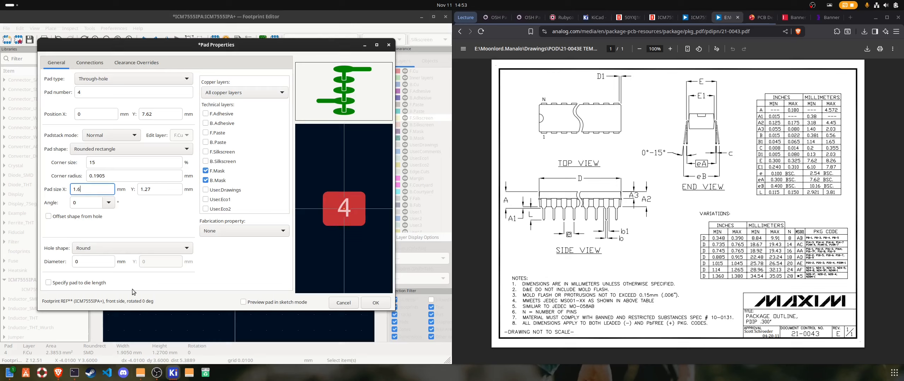
{"action": "left_click", "coordinate": [130, 152]}
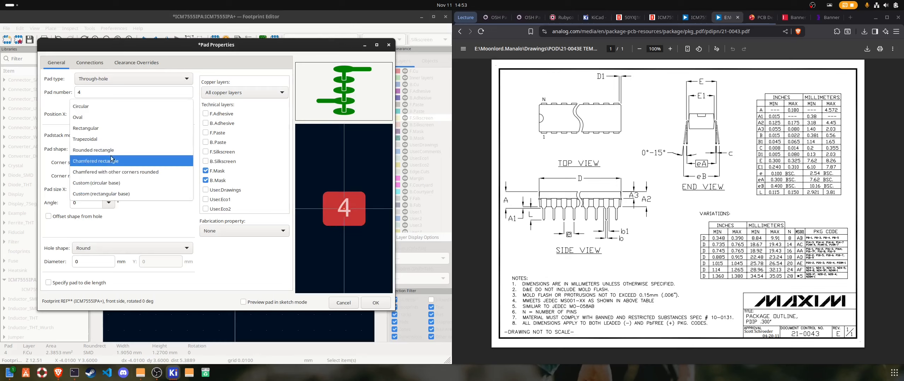
{"action": "left_click", "coordinate": [91, 108]}
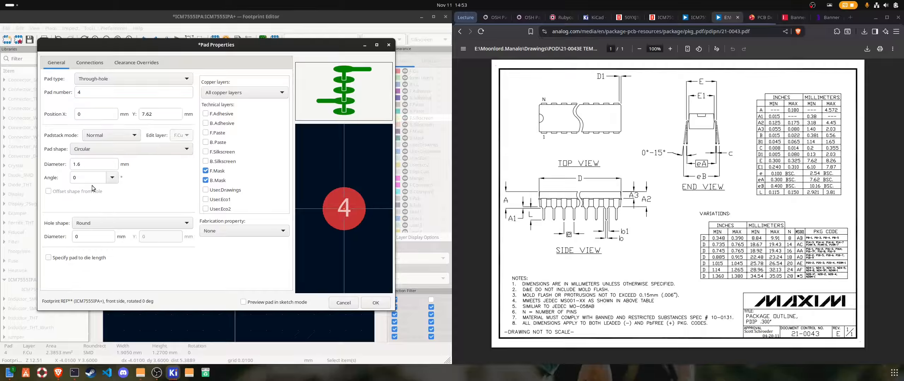
{"action": "left_click", "coordinate": [97, 237]}
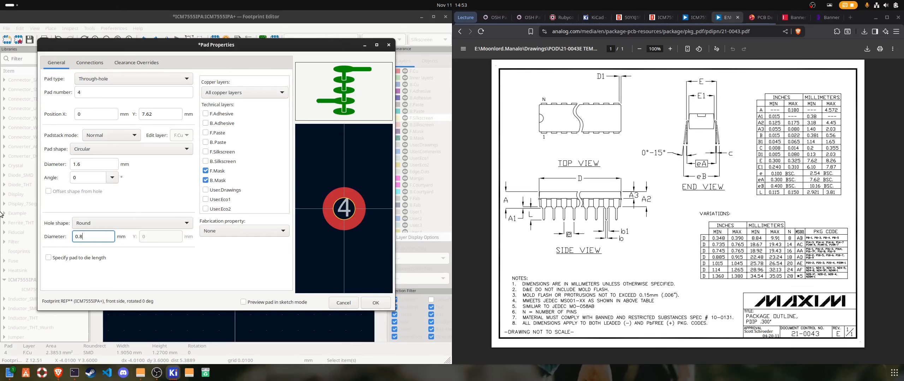
{"action": "left_click", "coordinate": [375, 302]}
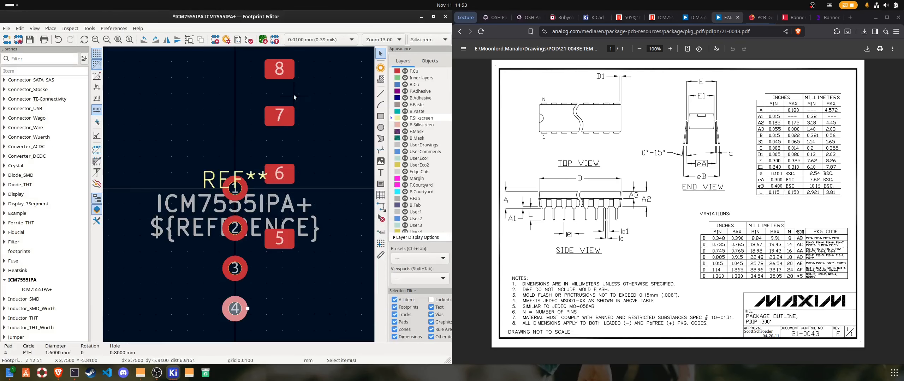
Change pad 8 to a through-hole pad with a circular shape
{"action": "double_click", "coordinate": [277, 74]}
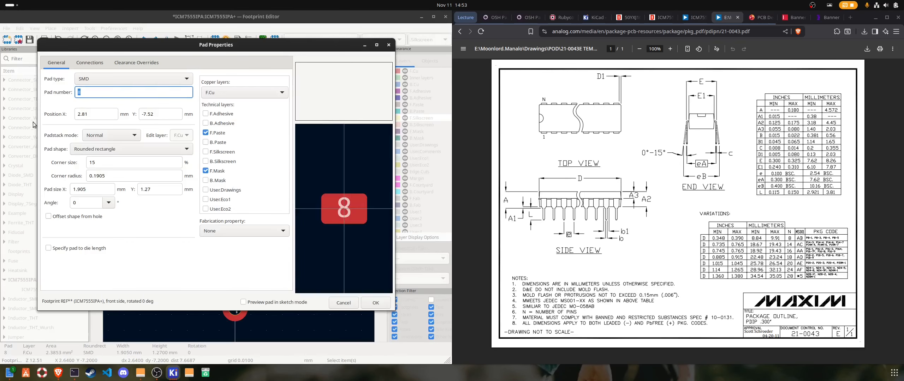
{"action": "left_click", "coordinate": [96, 79]}
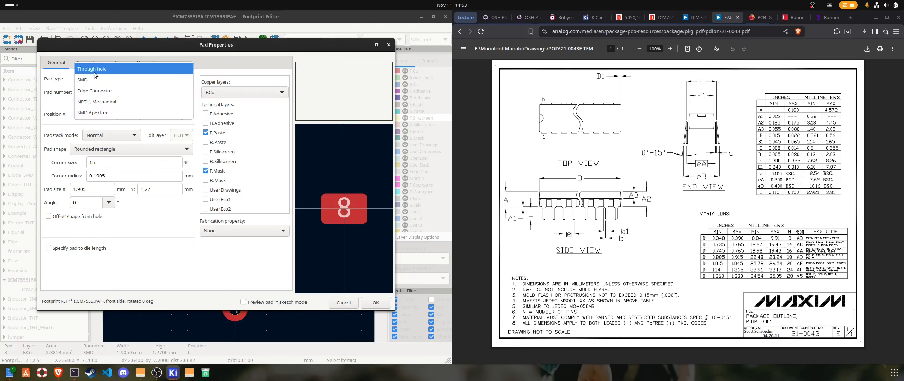
{"action": "left_click", "coordinate": [94, 70]}
{"action": "left_click", "coordinate": [119, 147]}
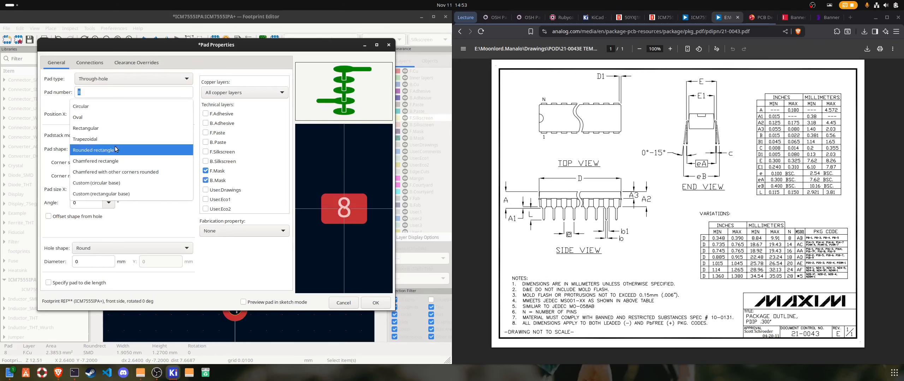
{"action": "left_click", "coordinate": [101, 108]}
Set pad 8's diameter to 1.6 mm and its hole diameter to 0.8 mm
{"action": "left_click", "coordinate": [95, 165]}
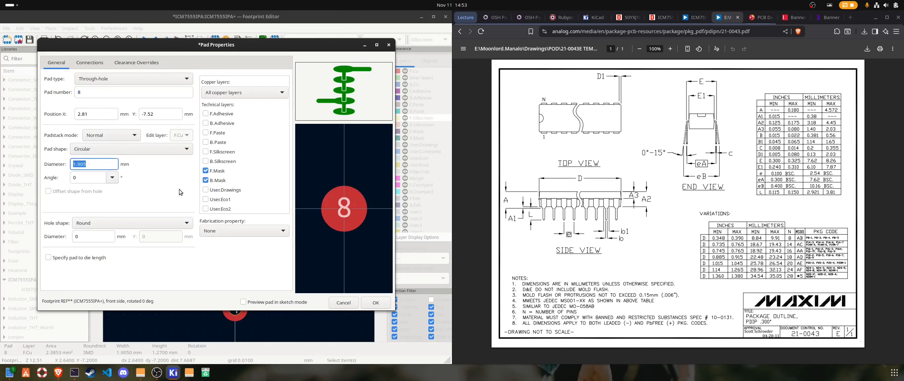
{"action": "type", "text": "1.6"}
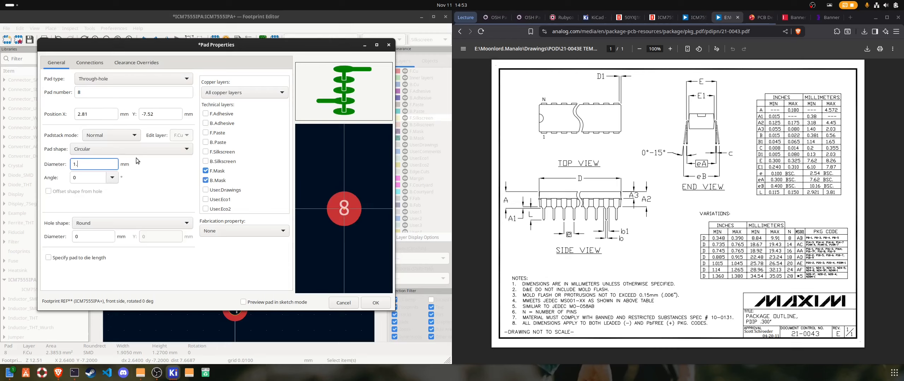
{"action": "left_click", "coordinate": [84, 239]}
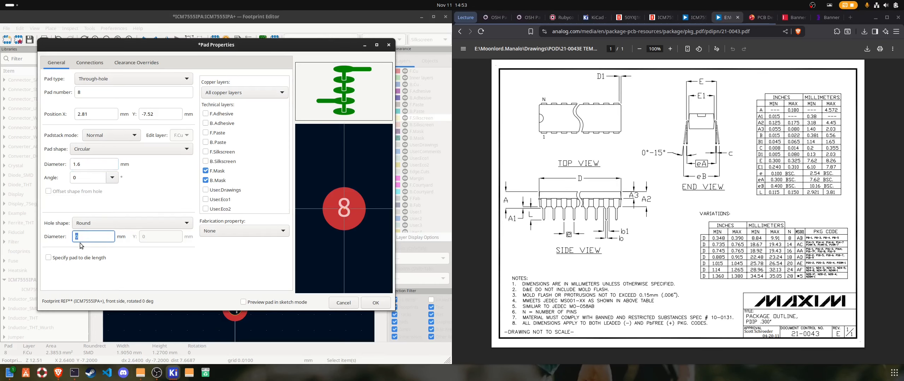
{"action": "type", "text": "0.8"}
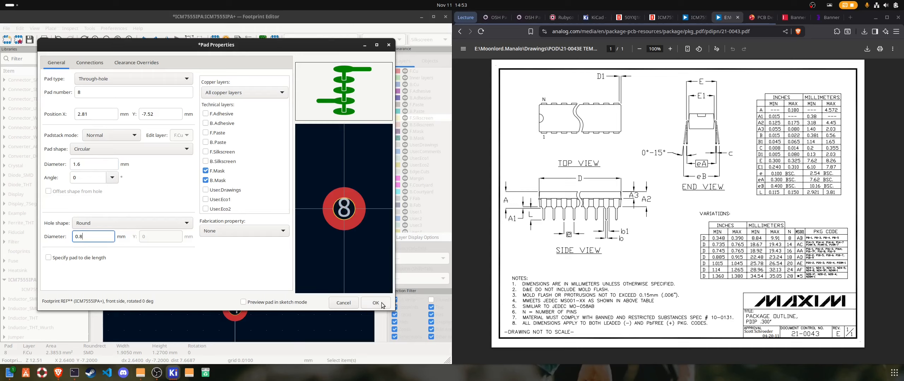
Set pad 8's position to X 7.62, Y 0 mm and apply the properties
{"action": "left_click", "coordinate": [106, 113]}
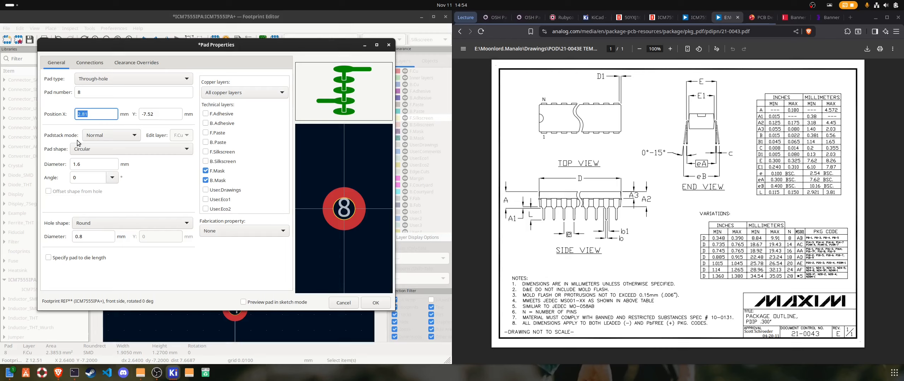
{"action": "type", "text": "7.62"}
{"action": "key", "text": "Tab"}
{"action": "type", "text": "0"}
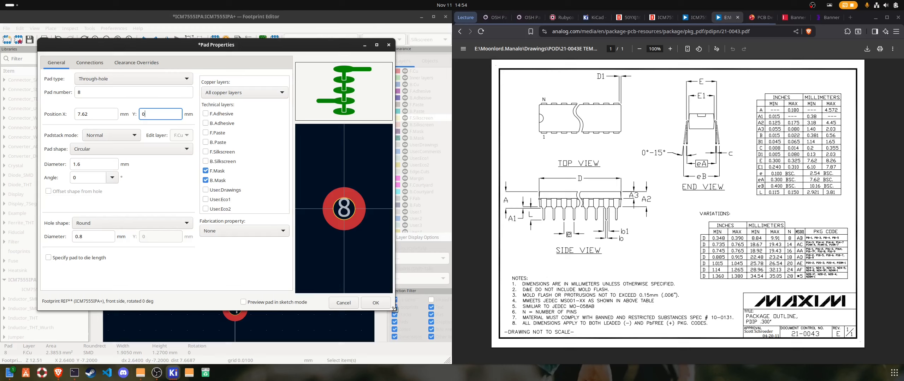
{"action": "left_click", "coordinate": [375, 302]}
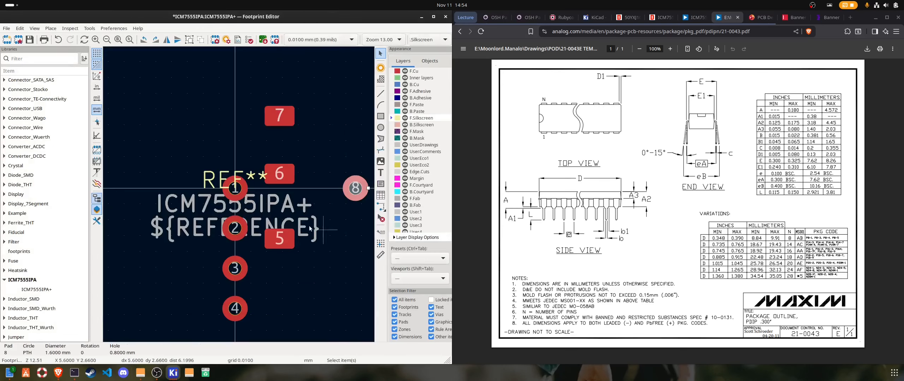
Change pad 7 to a through-hole pad and set its position to X 7.62, Y 2.54 mm
{"action": "double_click", "coordinate": [279, 115]}
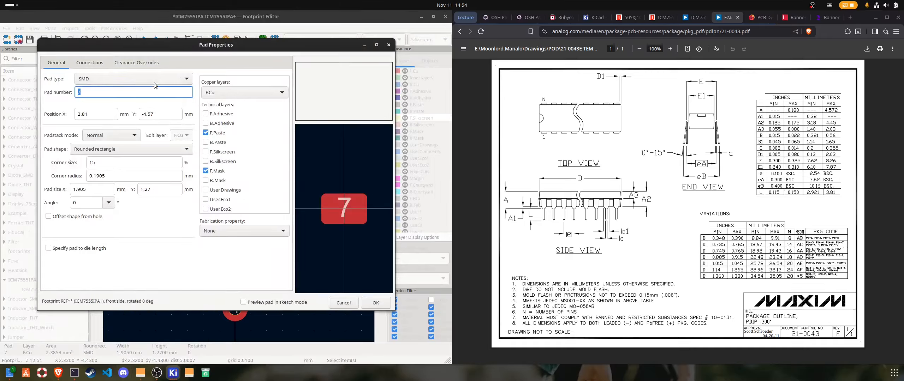
{"action": "left_click", "coordinate": [154, 83]}
{"action": "left_click", "coordinate": [110, 67]}
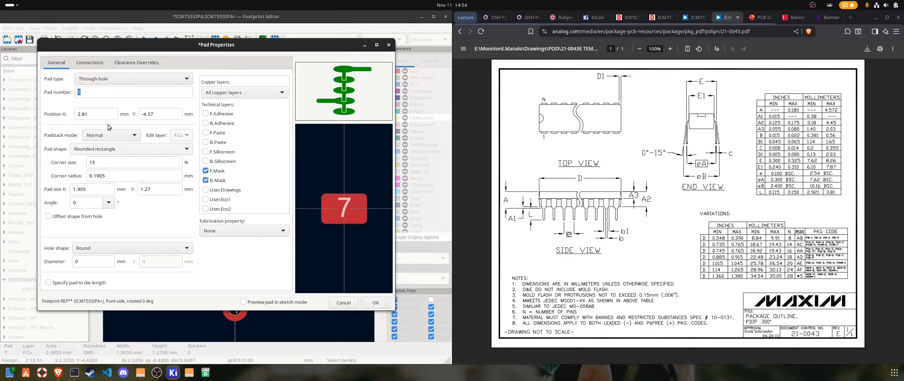
{"action": "left_click", "coordinate": [101, 116]}
{"action": "key", "text": "Tab"}
{"action": "type", "text": "2."}
Make pad 7 circular with a 1.6 mm diameter and a 0.8 mm hole, and apply the properties
{"action": "left_click", "coordinate": [118, 153]}
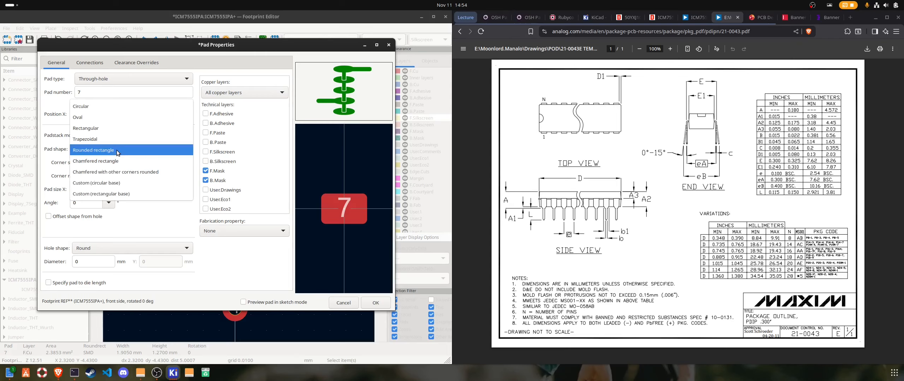
{"action": "left_click", "coordinate": [116, 104]}
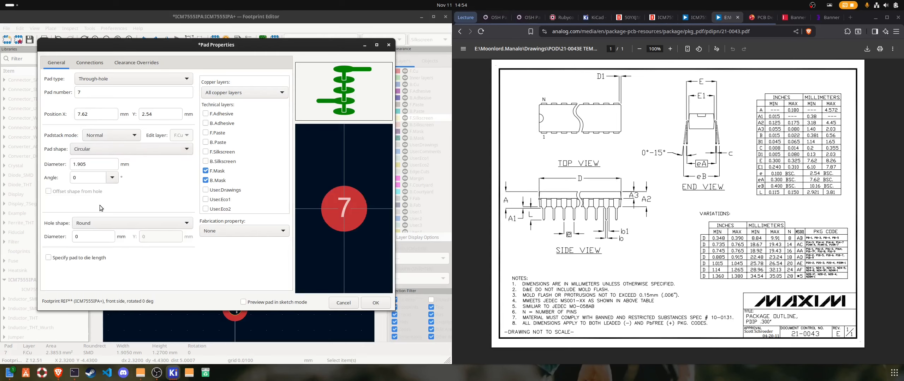
{"action": "left_click", "coordinate": [99, 164]}
{"action": "type", "text": "1.6"}
{"action": "left_click", "coordinate": [80, 237]}
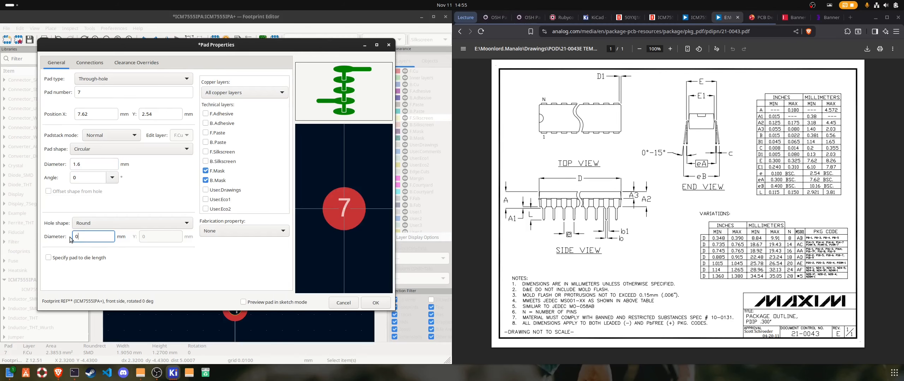
{"action": "type", "text": ".8"}
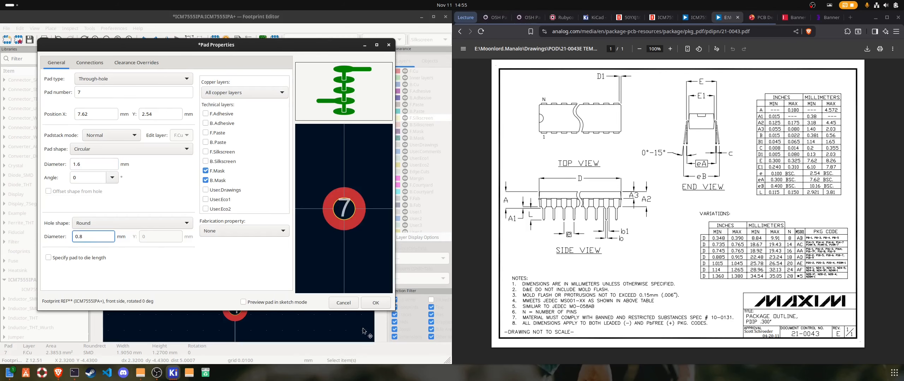
{"action": "left_click", "coordinate": [372, 303]}
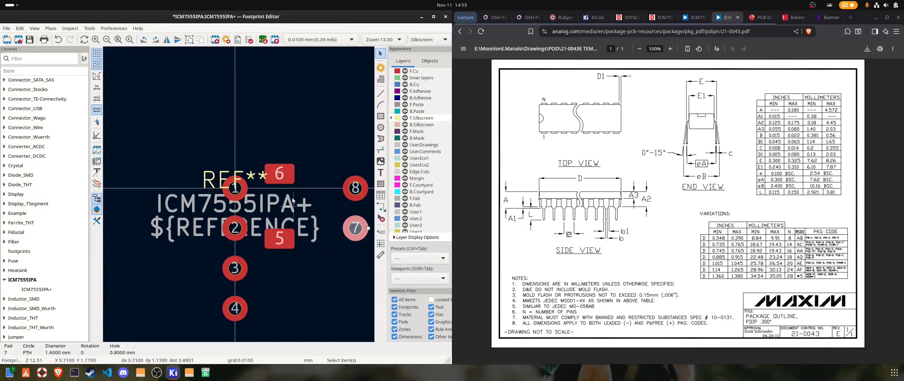
Change pad 6 to a through-hole pad and set its position to X 7.62, Y 5.08 mm
{"action": "double_click", "coordinate": [278, 174]}
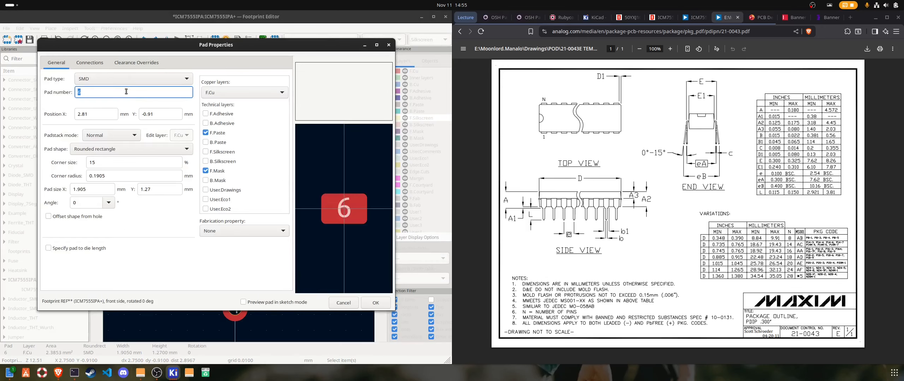
{"action": "left_click", "coordinate": [103, 74]}
{"action": "left_click", "coordinate": [102, 77]}
{"action": "left_click", "coordinate": [99, 76]}
{"action": "left_click", "coordinate": [94, 69]}
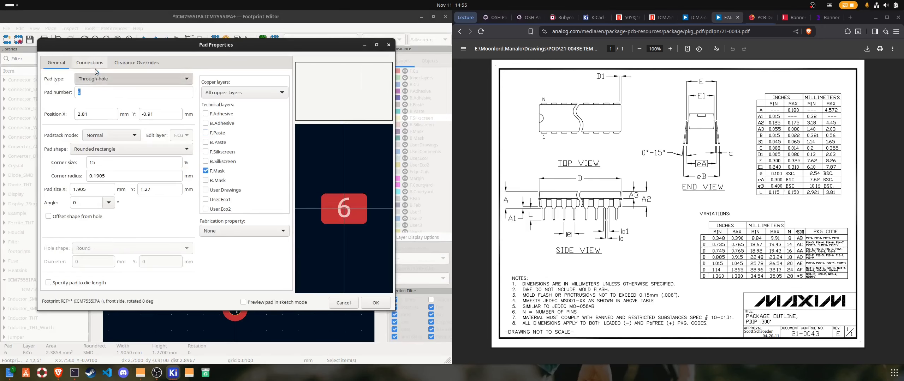
{"action": "left_click", "coordinate": [96, 117]}
{"action": "type", "text": "7.62"}
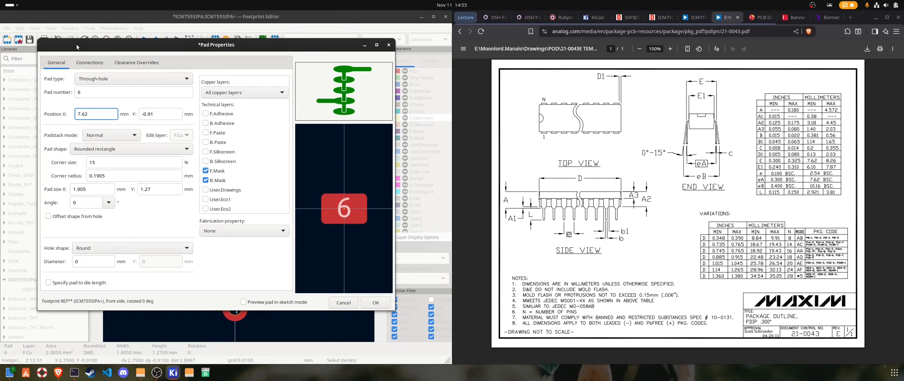
{"action": "left_click", "coordinate": [148, 113]}
{"action": "type", "text": "5.08"}
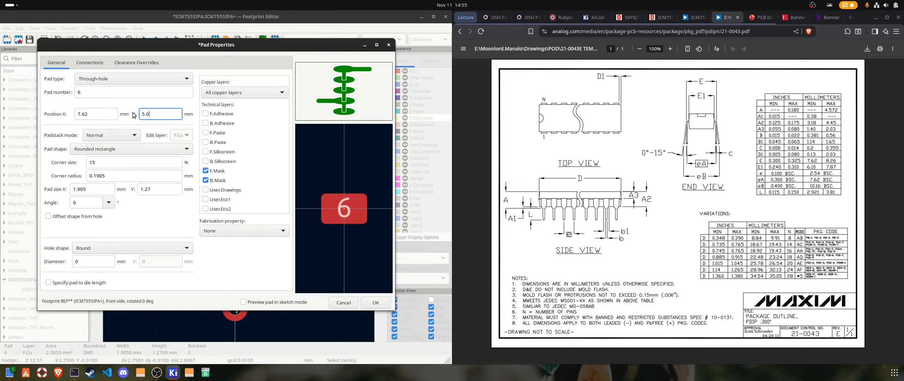
Make pad 6 circular with a 1.6 mm diameter and a 0.8 mm hole, and apply the properties
{"action": "left_click", "coordinate": [160, 149]}
{"action": "left_click", "coordinate": [134, 149]}
{"action": "left_click", "coordinate": [99, 150]}
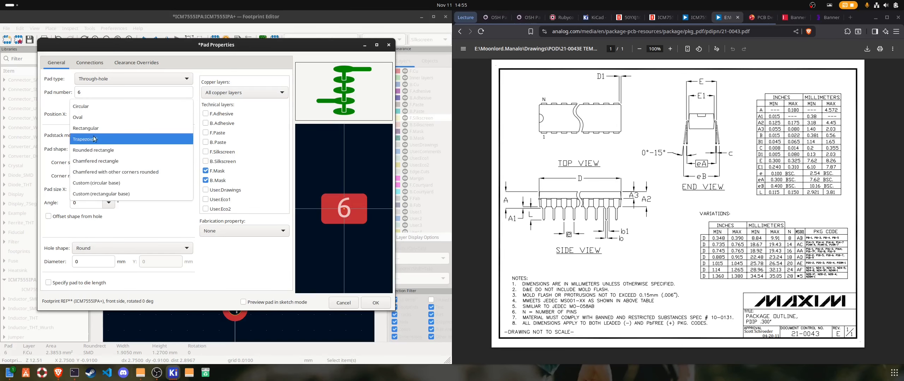
{"action": "left_click", "coordinate": [87, 113]}
{"action": "left_click_drag", "start_coordinate": [87, 164], "coordinate": [79, 164]}
{"action": "type", "text": "6"}
{"action": "left_click", "coordinate": [95, 236]}
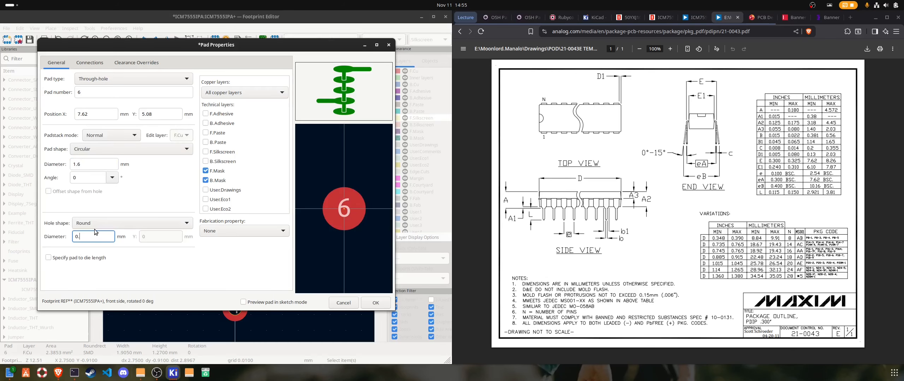
{"action": "type", "text": ".8"}
{"action": "left_click", "coordinate": [375, 302]}
Change pad 5 to a through-hole pad and set its position to X 7.62, Y 7.62 mm
{"action": "double_click", "coordinate": [282, 242]}
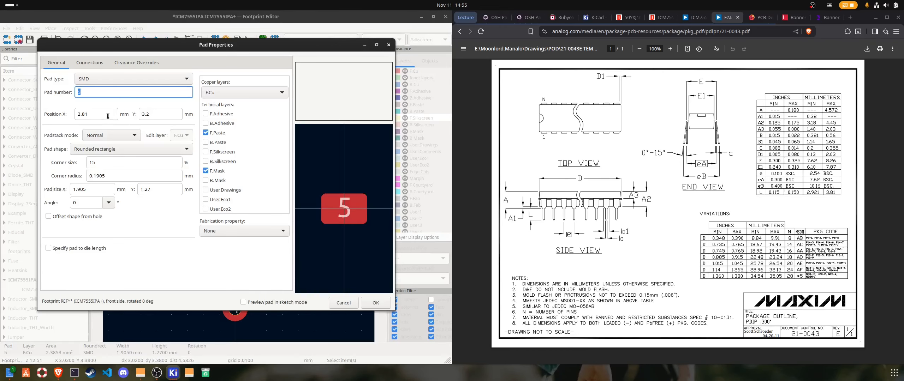
{"action": "left_click", "coordinate": [113, 81]}
{"action": "left_click", "coordinate": [104, 74]}
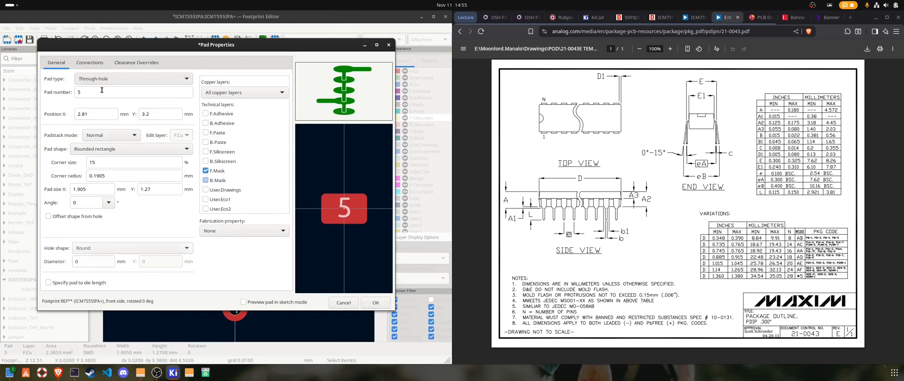
{"action": "left_click", "coordinate": [108, 114]}
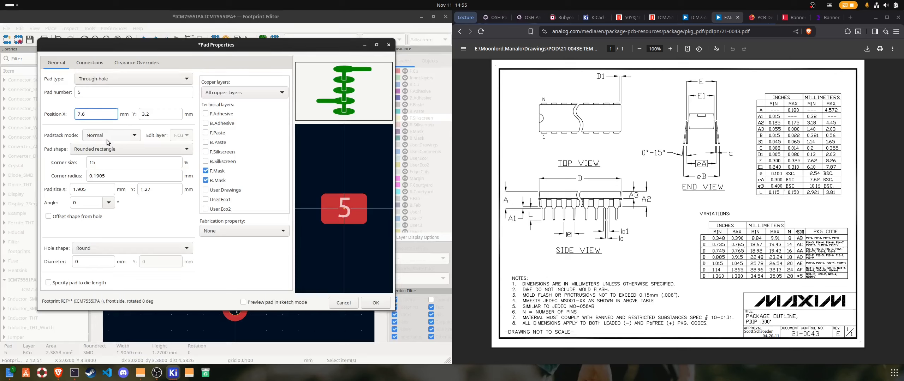
{"action": "left_click", "coordinate": [149, 115]}
{"action": "type", "text": "7."}
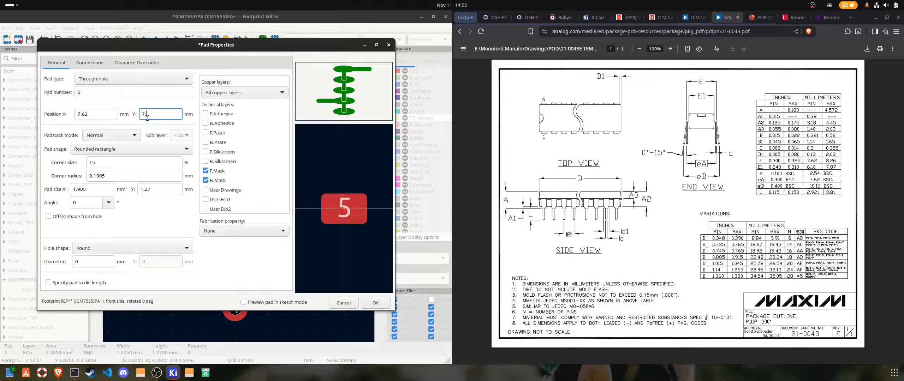
{"action": "type", "text": "62"}
Make pad 5 circular with a 1.6 mm diameter and a 0.8 mm hole, and apply the properties
{"action": "left_click", "coordinate": [129, 149]}
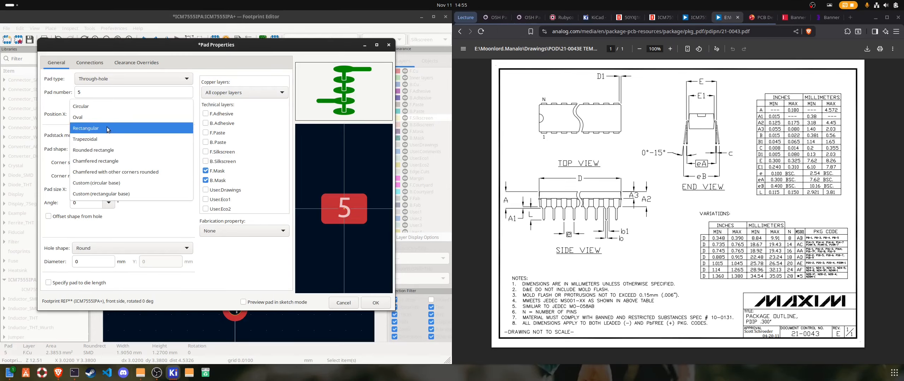
{"action": "left_click", "coordinate": [111, 106]}
{"action": "left_click_drag", "start_coordinate": [98, 164], "coordinate": [78, 167]}
{"action": "type", "text": "6"}
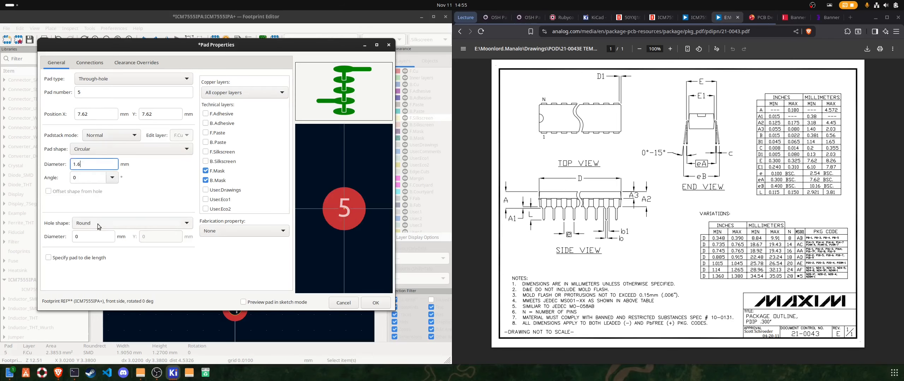
{"action": "left_click", "coordinate": [95, 235]}
{"action": "type", "text": "."}
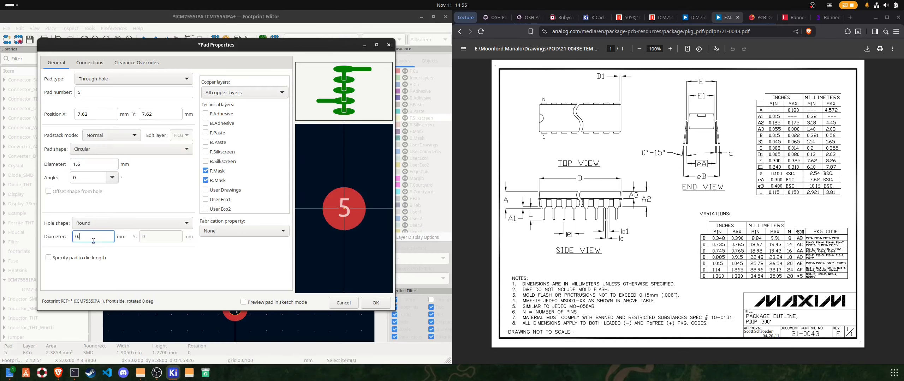
{"action": "type", "text": "8"}
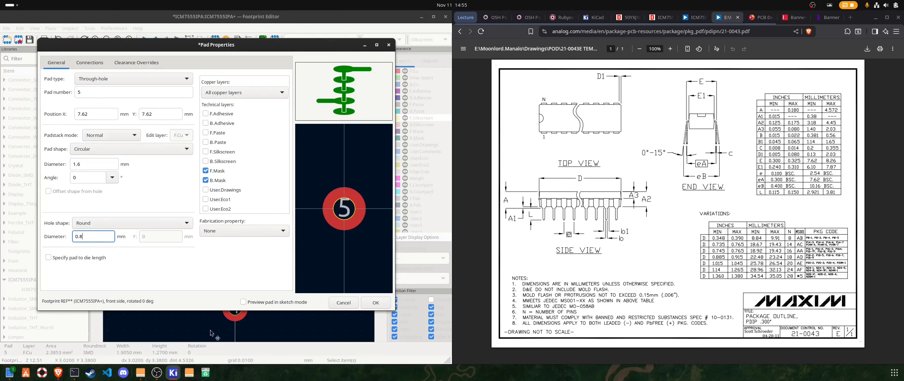
{"action": "left_click", "coordinate": [375, 303]}
Measure the horizontal distance between the centres of pads 1 and 8, and leave the Measure tool
{"action": "scroll", "coordinate": [320, 293], "scroll_direction": "down", "scroll_amount": 2}
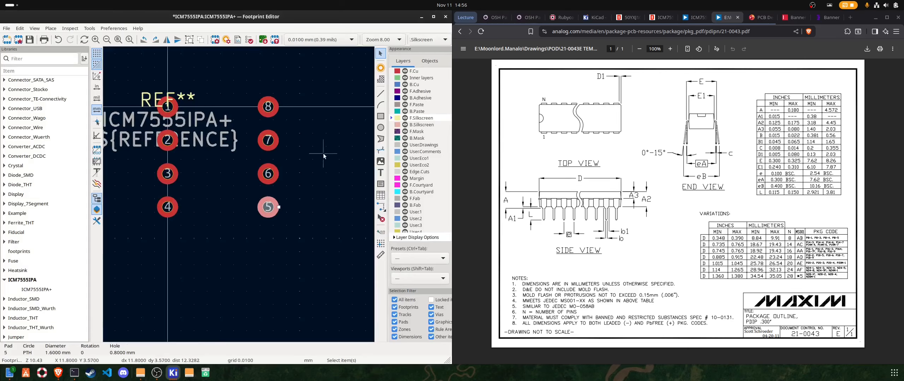
{"action": "scroll", "coordinate": [241, 195], "scroll_direction": "down", "scroll_amount": 1}
{"action": "scroll", "coordinate": [238, 195], "scroll_direction": "up", "scroll_amount": 1}
{"action": "scroll", "coordinate": [238, 194], "scroll_direction": "down", "scroll_amount": 2}
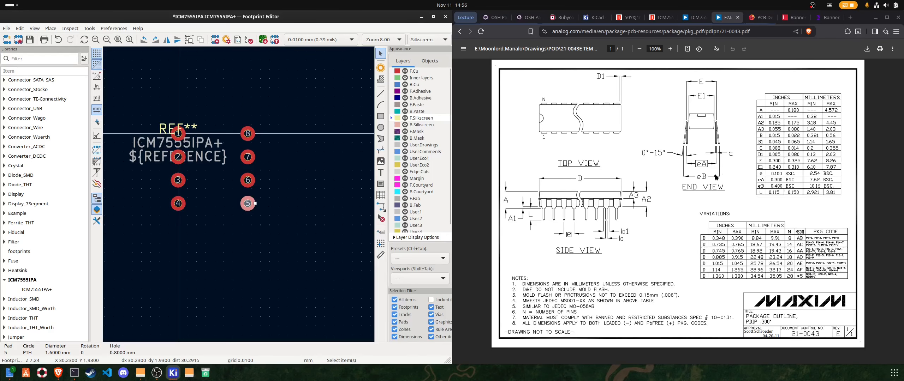
{"action": "scroll", "coordinate": [239, 194], "scroll_direction": "up", "scroll_amount": 1}
{"action": "left_click", "coordinate": [239, 194]}
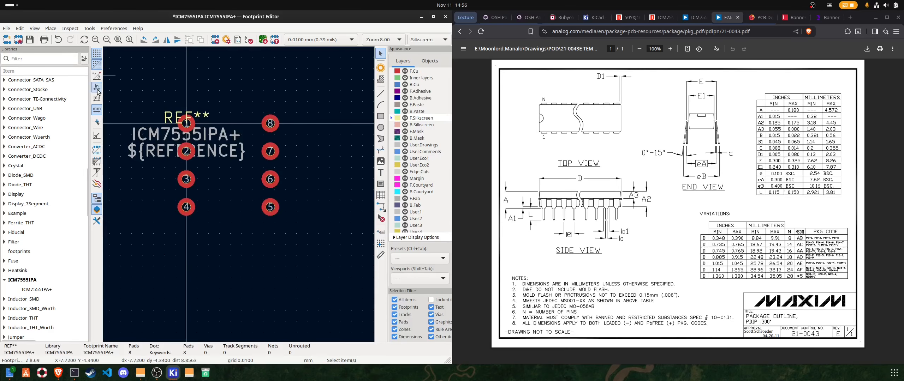
{"action": "left_click", "coordinate": [381, 254]}
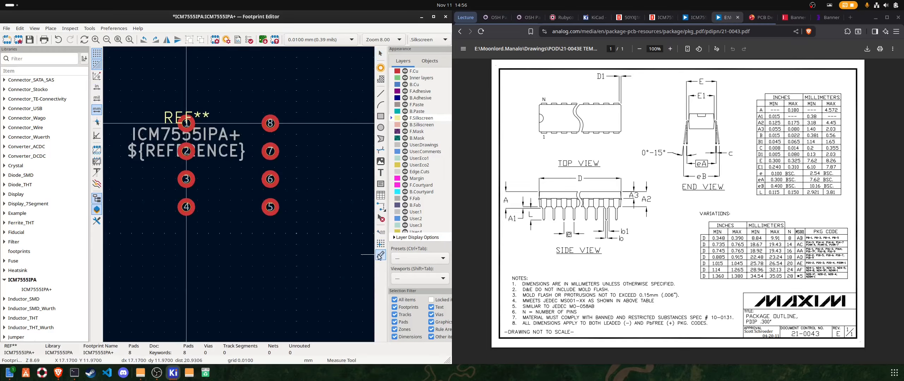
{"action": "left_click", "coordinate": [184, 127]}
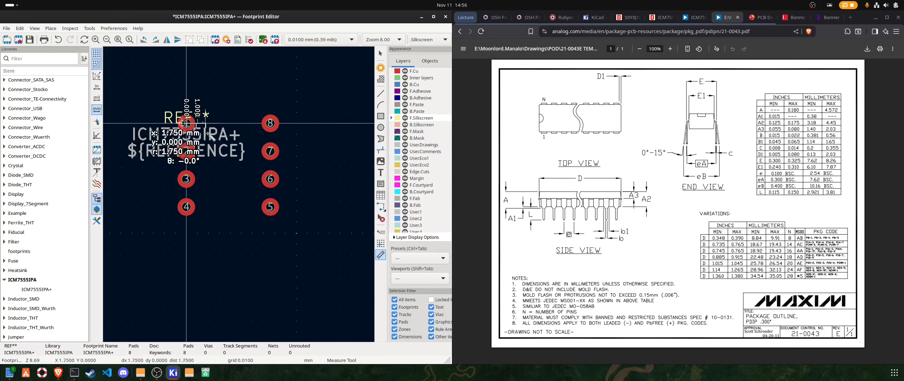
{"action": "left_click", "coordinate": [270, 124]}
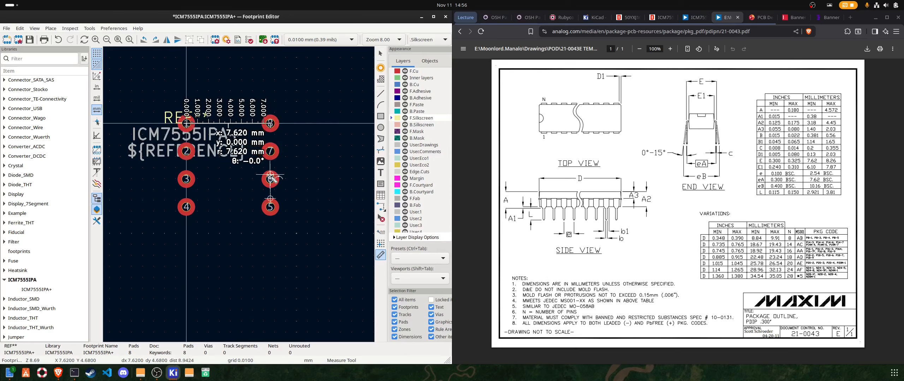
{"action": "right_click", "coordinate": [297, 182]}
{"action": "left_click", "coordinate": [309, 187]}
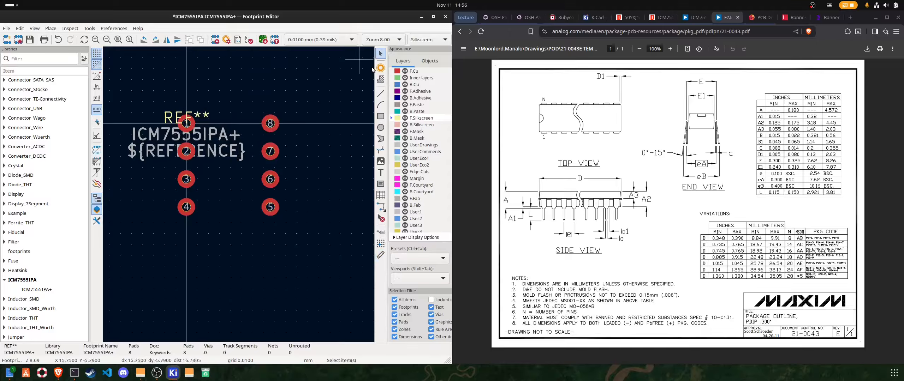
Draw a rectangle about 10.73 mm wide and 14.2 mm high on the F.Courtyard layer around the pads
{"action": "scroll", "coordinate": [312, 181], "scroll_direction": "down", "scroll_amount": 1}
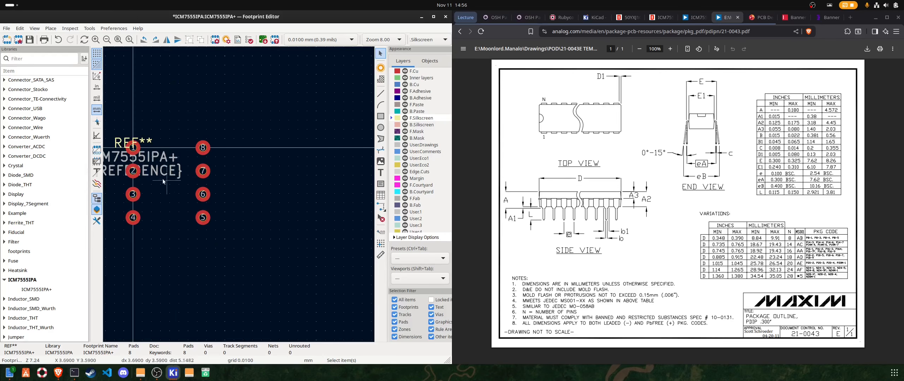
{"action": "scroll", "coordinate": [195, 163], "scroll_direction": "down", "scroll_amount": 1}
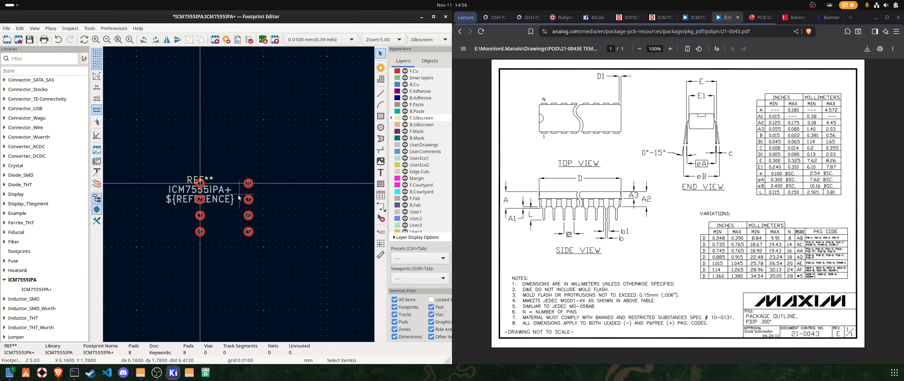
{"action": "scroll", "coordinate": [238, 195], "scroll_direction": "up", "scroll_amount": 1}
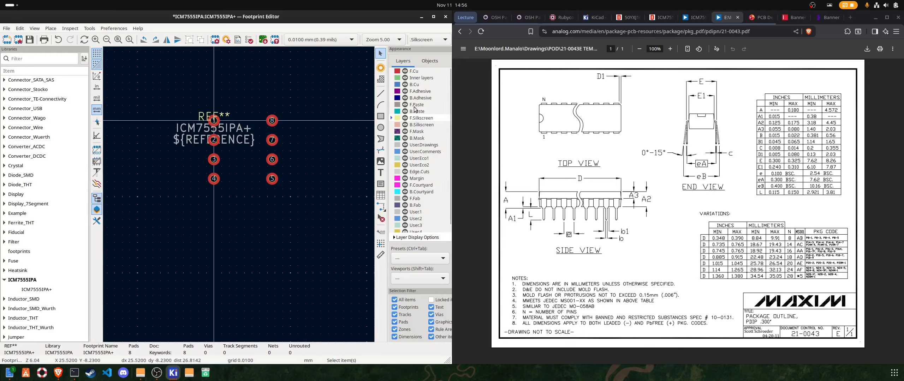
{"action": "scroll", "coordinate": [415, 109], "scroll_direction": "down", "scroll_amount": 1}
{"action": "left_click", "coordinate": [417, 179]}
{"action": "left_click", "coordinate": [380, 116]}
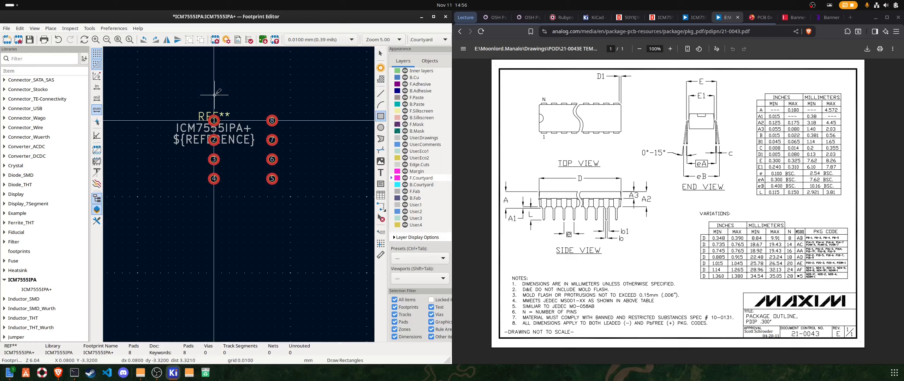
{"action": "left_click", "coordinate": [211, 96]}
{"action": "left_click", "coordinate": [293, 204]}
{"action": "right_click", "coordinate": [361, 204]}
{"action": "left_click", "coordinate": [380, 201]}
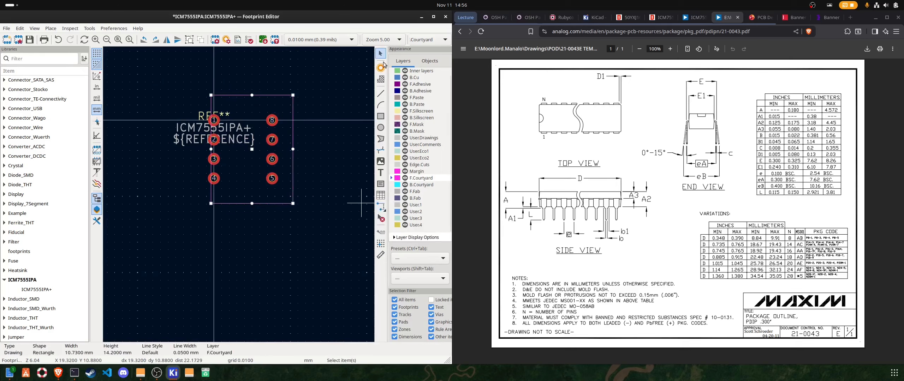
Set the start point of the F.Courtyard rectangle to X -0.39, Y -2.03 mm
{"action": "double_click", "coordinate": [296, 128]}
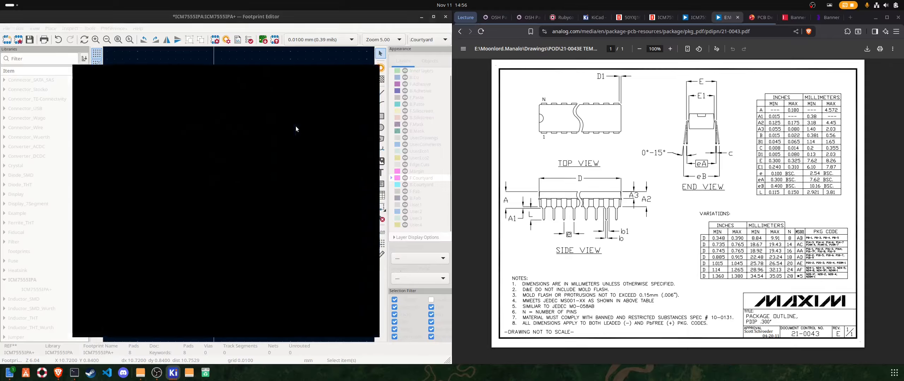
{"action": "key", "text": "Escape"}
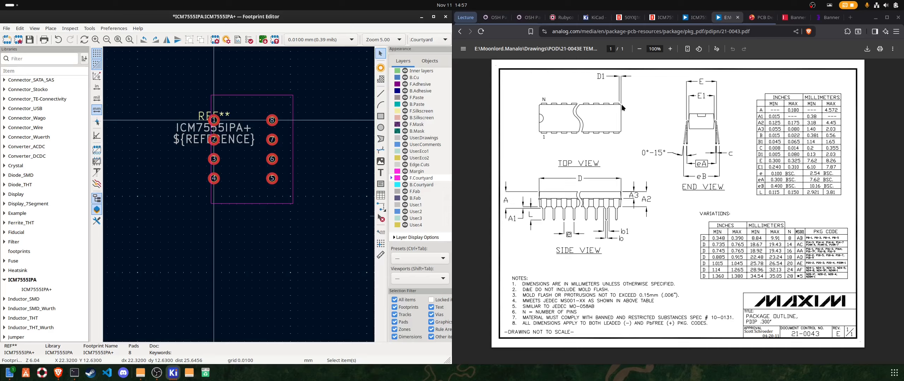
{"action": "left_click", "coordinate": [293, 111]}
{"action": "double_click", "coordinate": [294, 112]}
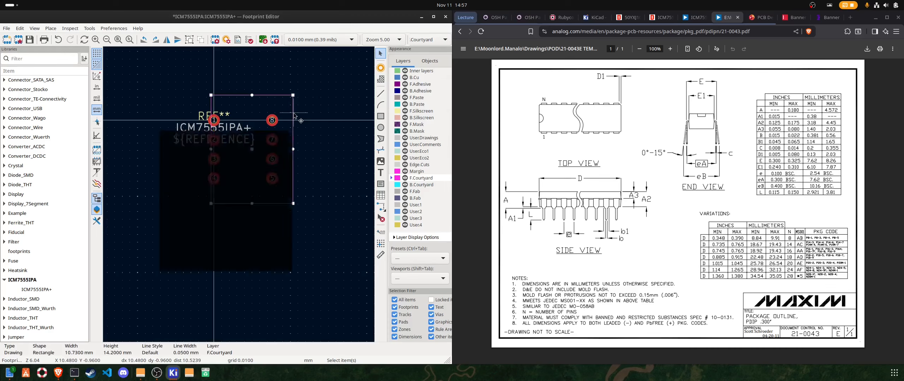
{"action": "triple_click", "coordinate": [191, 159]}
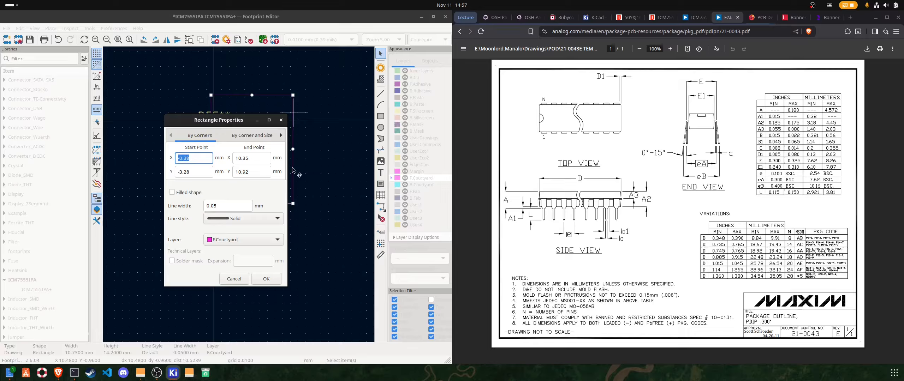
{"action": "type", "text": "-0"}
{"action": "left_click_drag", "start_coordinate": [203, 173], "coordinate": [170, 175]}
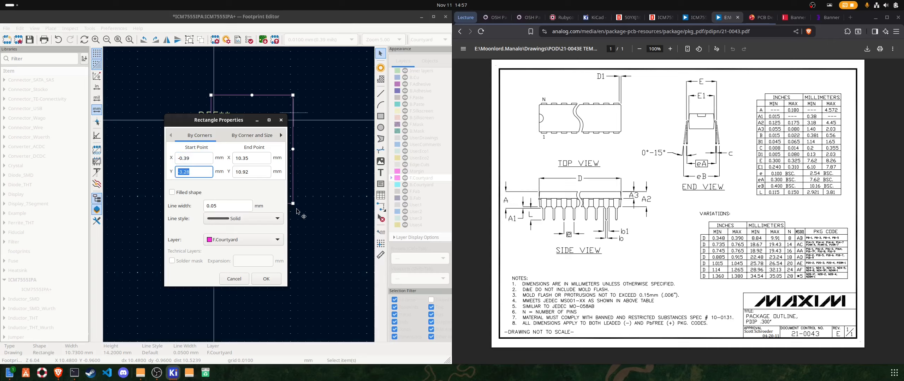
{"action": "type", "text": "-"}
{"action": "key", "text": "BackSpace"}
{"action": "key", "text": "BackSpace"}
{"action": "key", "text": "BackSpace"}
Set the courtyard rectangle's end point to X 8.01, Y 9.65 mm and apply the properties
{"action": "left_click", "coordinate": [241, 159]}
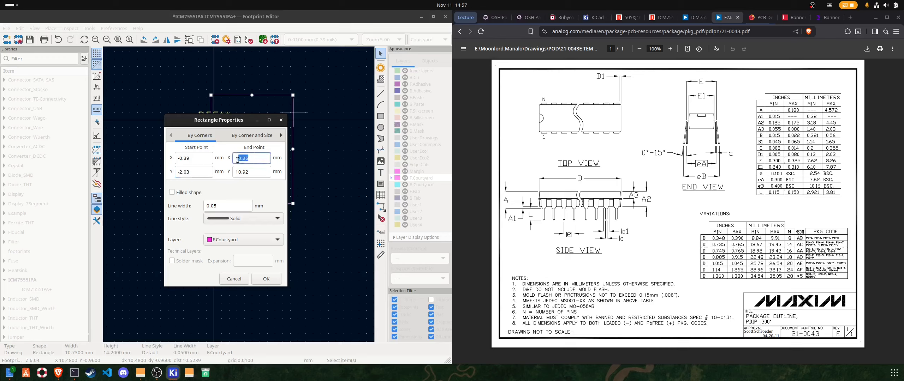
{"action": "type", "text": "8.01"}
{"action": "left_click", "coordinate": [261, 176]}
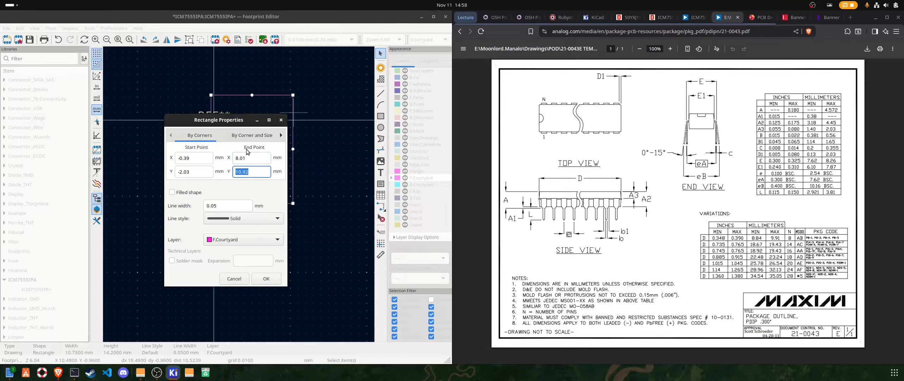
{"action": "type", "text": "9.65"}
{"action": "left_click", "coordinate": [266, 279]}
{"action": "scroll", "coordinate": [202, 90], "scroll_direction": "up", "scroll_amount": 2}
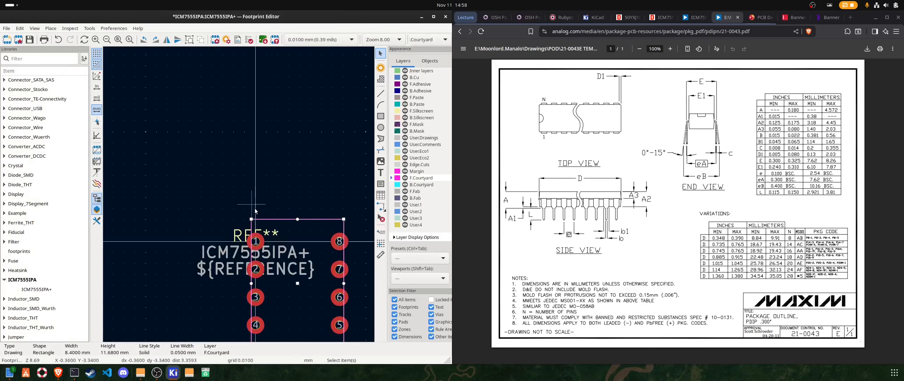
{"action": "scroll", "coordinate": [341, 192], "scroll_direction": "down", "scroll_amount": 2}
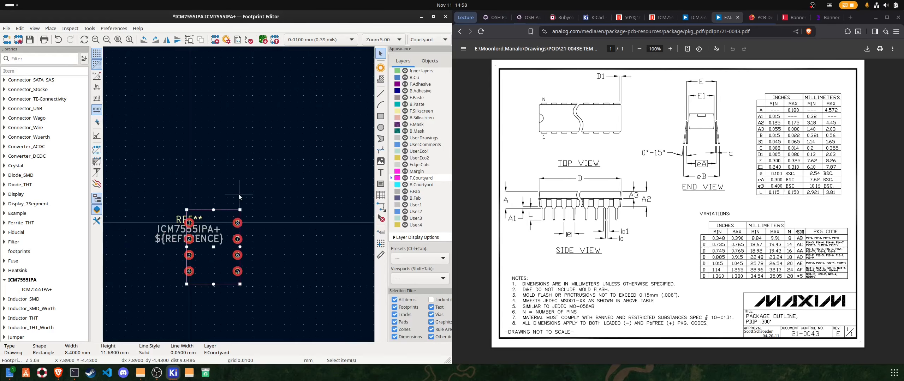
{"action": "left_click", "coordinate": [256, 245]}
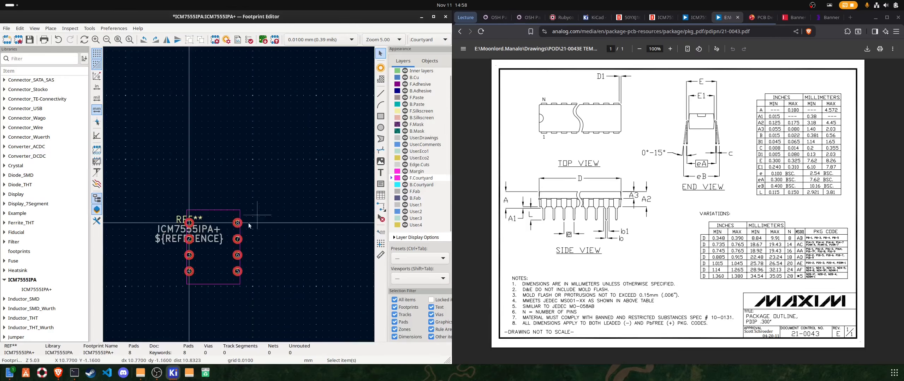
Move the REF** text off pad 1 into the space between pads 1 and 8
{"action": "scroll", "coordinate": [217, 245], "scroll_direction": "up", "scroll_amount": 2}
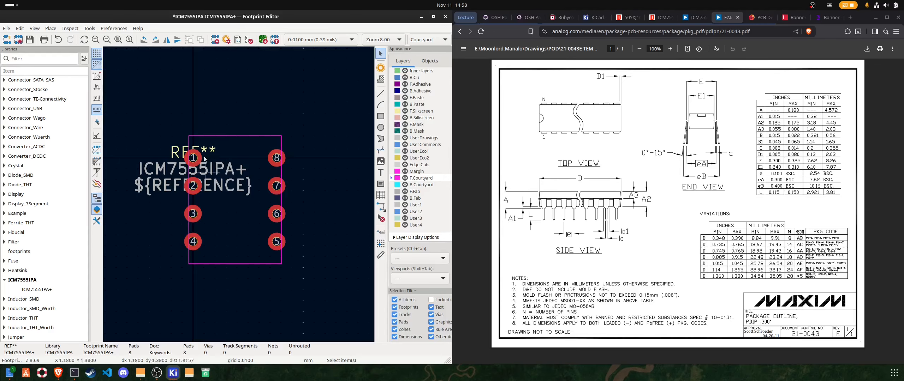
{"action": "left_click", "coordinate": [213, 148]}
{"action": "key", "text": "m"}
{"action": "left_click", "coordinate": [239, 152]}
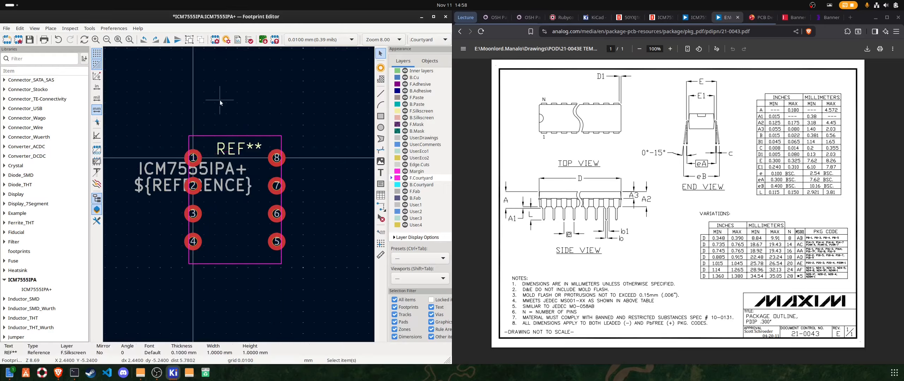
{"action": "left_click", "coordinate": [207, 145]}
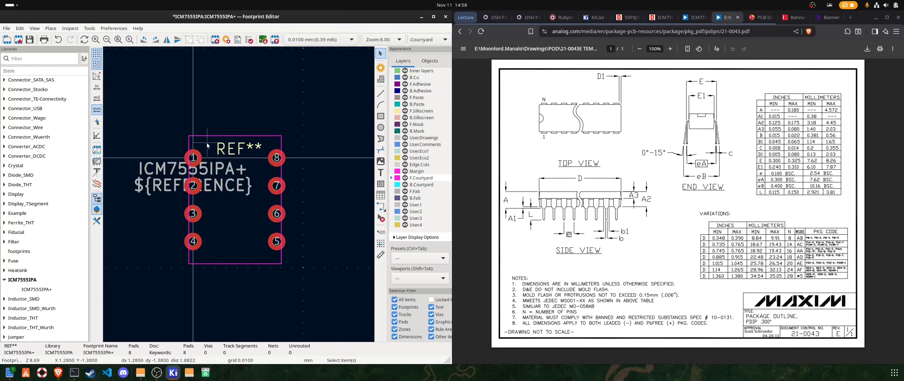
Change the shape of pad 1 to rectangular and nudge the REF** text slightly down
{"action": "left_click", "coordinate": [197, 164]}
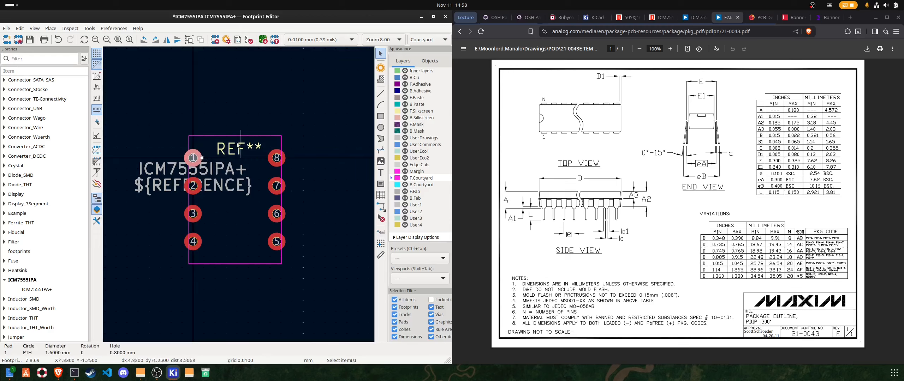
{"action": "double_click", "coordinate": [197, 163]}
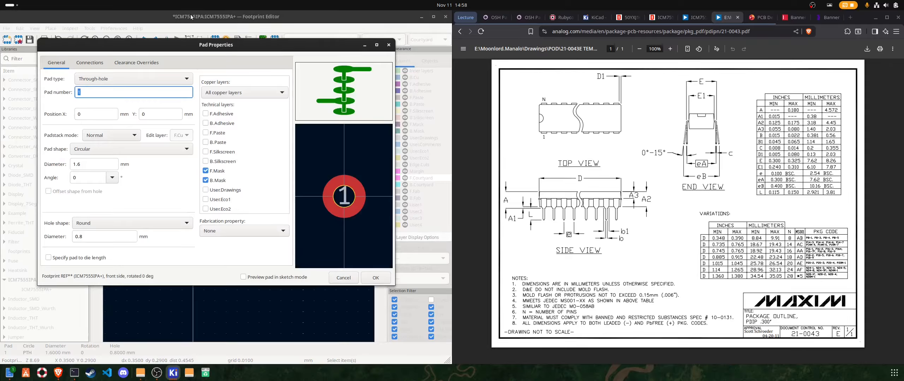
{"action": "left_click", "coordinate": [99, 148]}
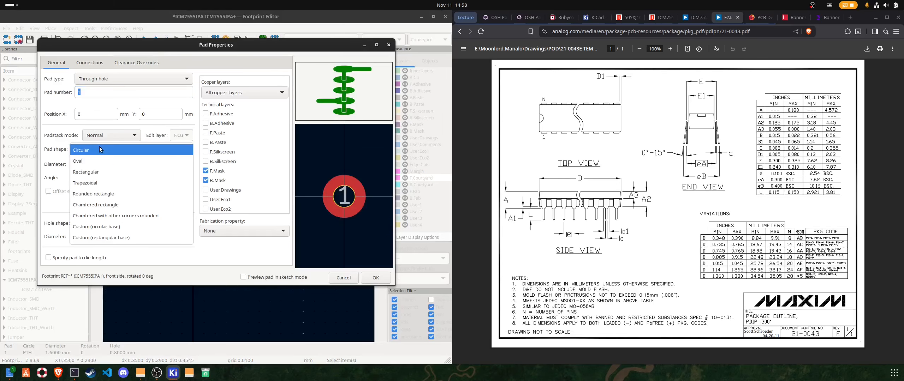
{"action": "left_click", "coordinate": [98, 172]}
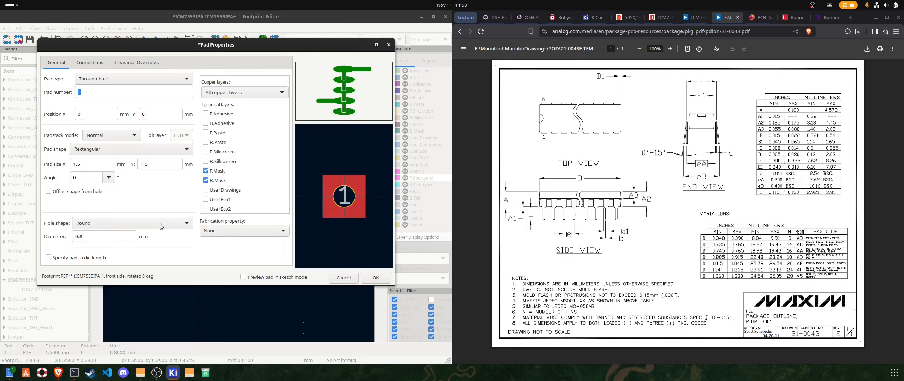
{"action": "left_click", "coordinate": [375, 278]}
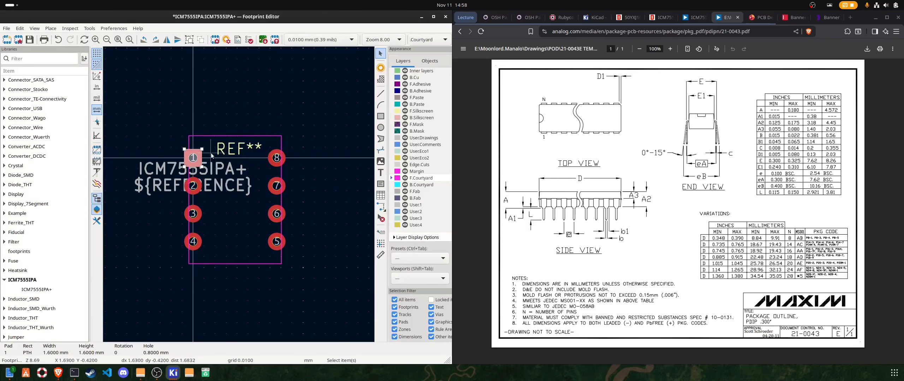
{"action": "left_click", "coordinate": [234, 148]}
{"action": "left_click_drag", "start_coordinate": [234, 148], "coordinate": [239, 152]}
Draw a rectangle about 5.56 mm wide and 11.56 mm high on the F.Silkscreen layer between the two pad columns
{"action": "left_click", "coordinate": [381, 117]}
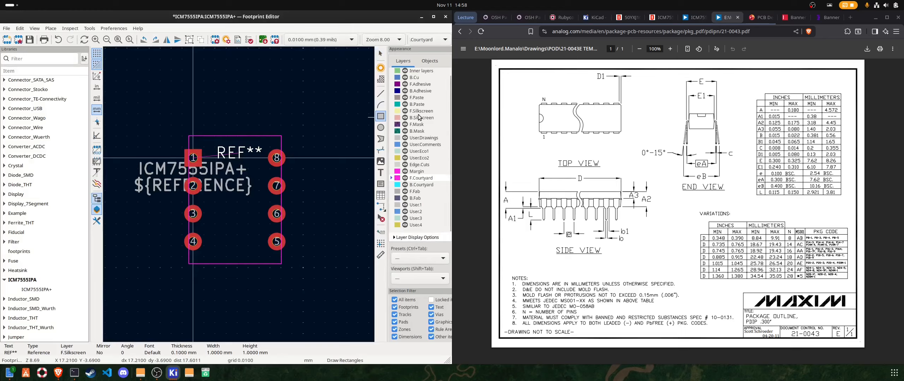
{"action": "left_click", "coordinate": [420, 111]}
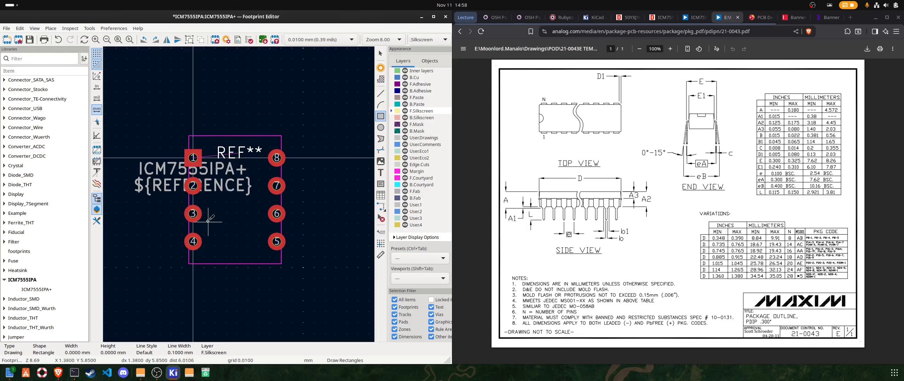
{"action": "left_click", "coordinate": [202, 254]}
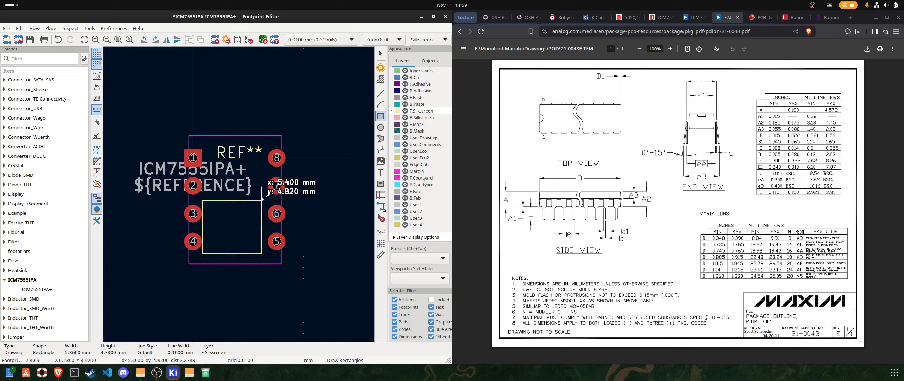
{"action": "right_click", "coordinate": [244, 182]}
{"action": "left_click", "coordinate": [253, 192]}
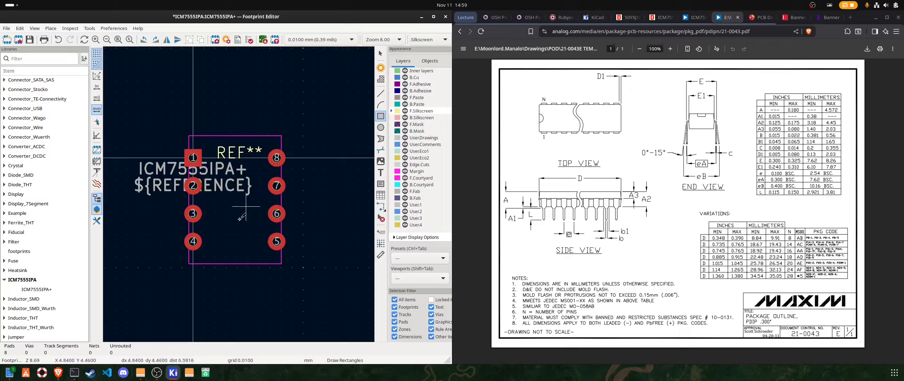
{"action": "left_click", "coordinate": [204, 263]}
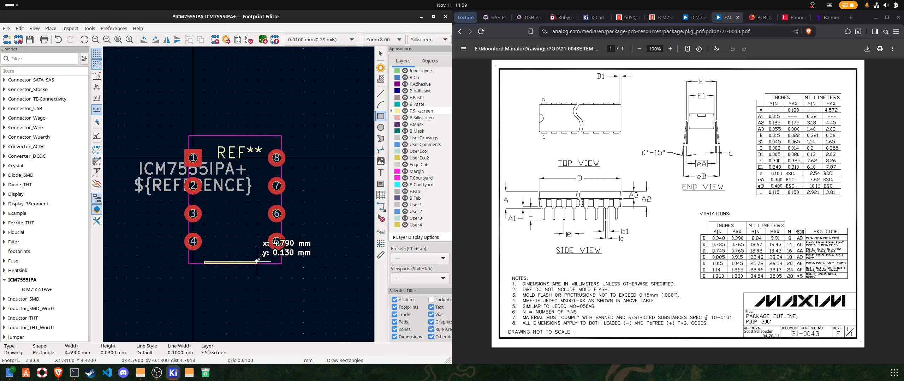
{"action": "left_click", "coordinate": [265, 136]}
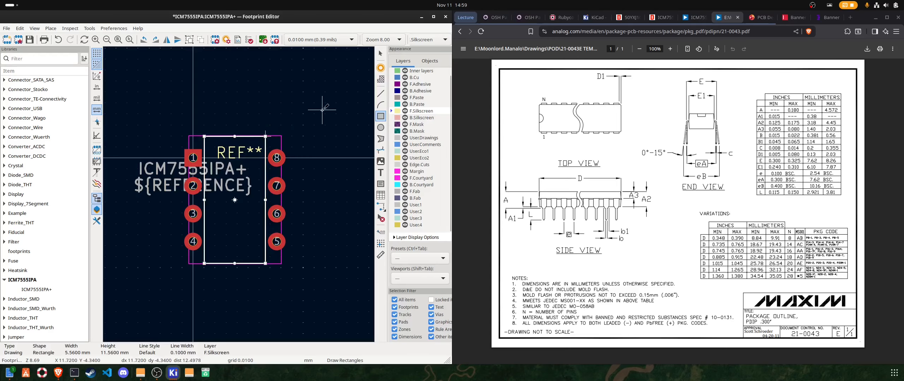
Draw a quarter arc on F.Silkscreen, centred on the rectangle's upper edge, from below the centre towards pad 1's side
{"action": "left_click", "coordinate": [381, 106]}
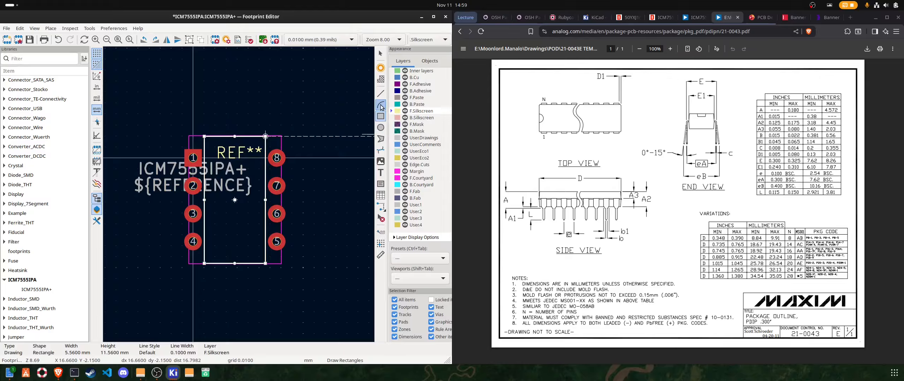
{"action": "left_click", "coordinate": [235, 137]}
{"action": "scroll", "coordinate": [235, 136], "scroll_direction": "up", "scroll_amount": 3}
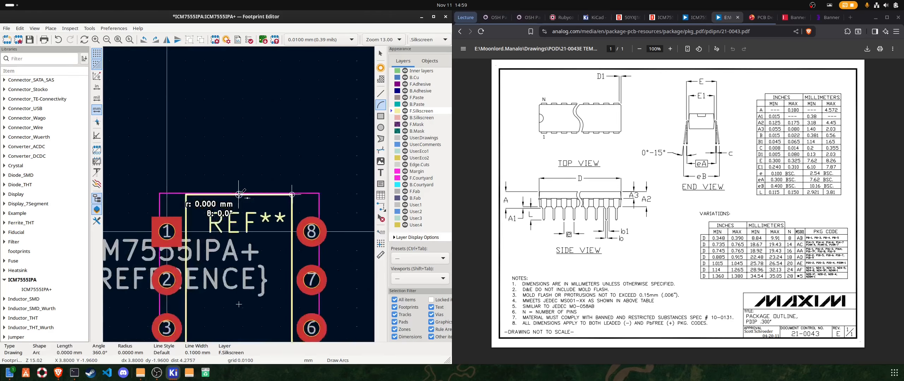
{"action": "scroll", "coordinate": [239, 194], "scroll_direction": "up", "scroll_amount": 1}
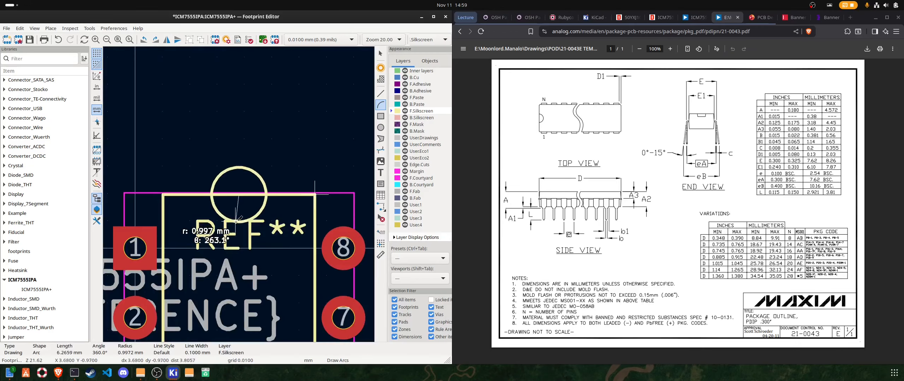
{"action": "left_click", "coordinate": [240, 223]}
{"action": "left_click", "coordinate": [206, 200]}
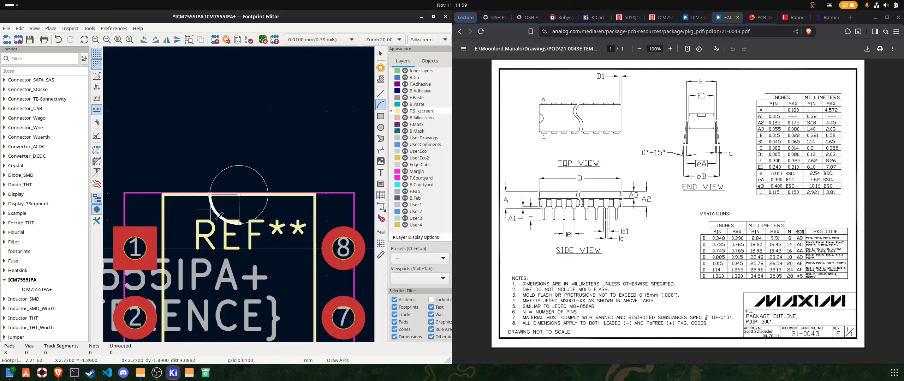
Complete the notch with a second arc of about 1.06 mm radius from the same centre towards pad 8's side, and leave the Arc tool
{"action": "left_click", "coordinate": [239, 194]}
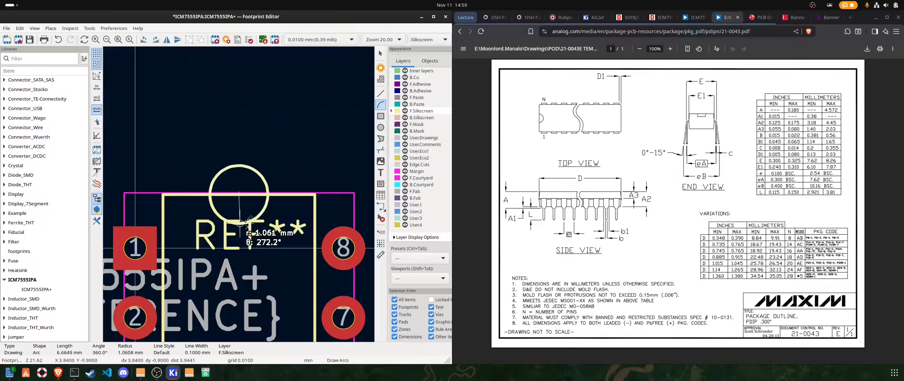
{"action": "left_click", "coordinate": [240, 222]}
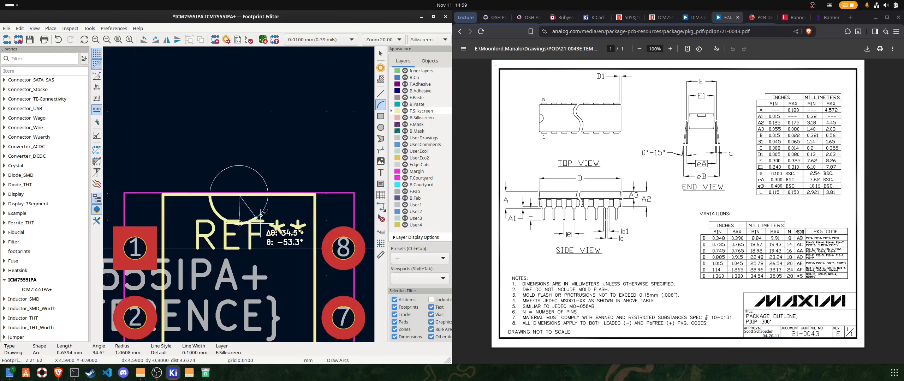
{"action": "left_click", "coordinate": [269, 193]}
{"action": "right_click", "coordinate": [287, 171]}
{"action": "left_click", "coordinate": [288, 176]}
Move the REF** text above the courtyard outline
{"action": "left_click", "coordinate": [226, 249]}
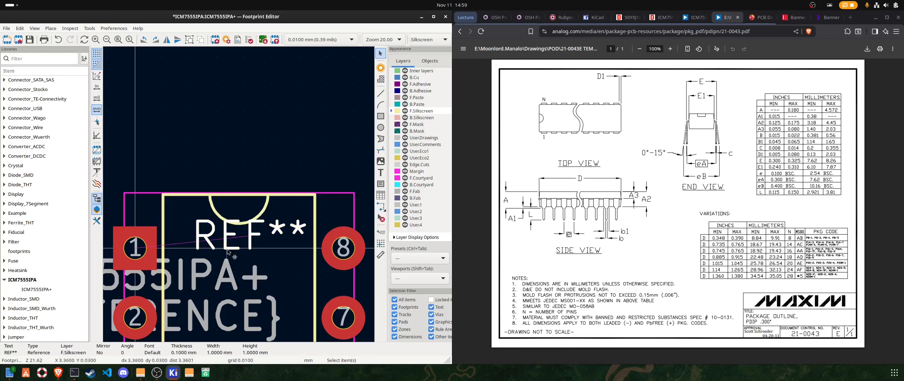
{"action": "left_click_drag", "start_coordinate": [228, 250], "coordinate": [233, 147]}
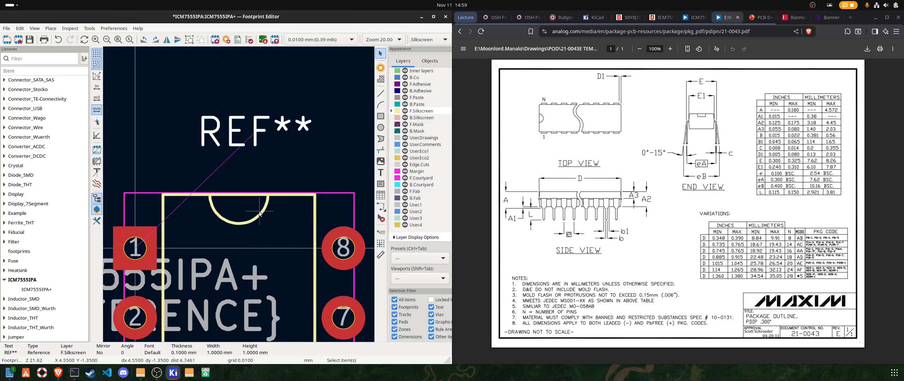
Delete the silkscreen rectangle and draw a straight line about 1.69 mm long from the notch's end towards pad 8's side
{"action": "left_click", "coordinate": [251, 194]}
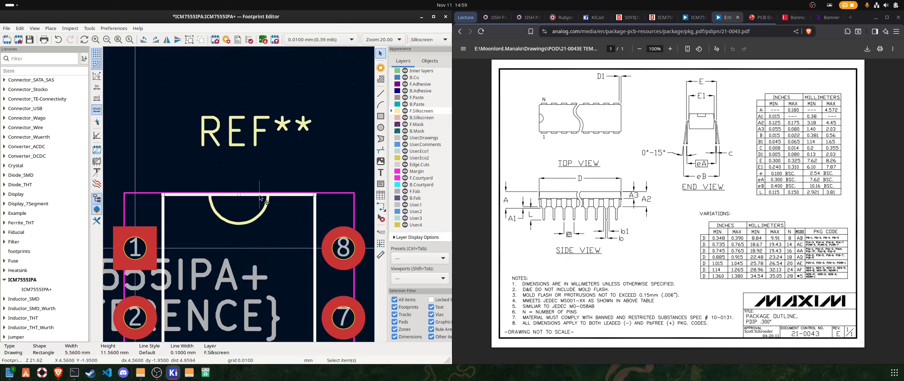
{"action": "key", "text": "Delete"}
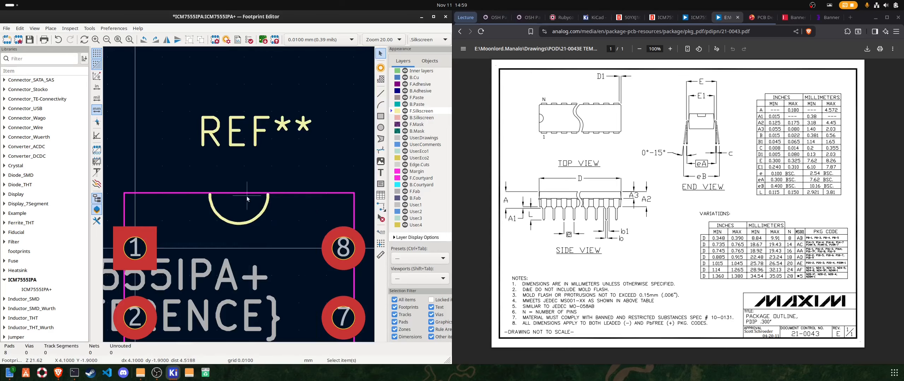
{"action": "left_click", "coordinate": [380, 93]}
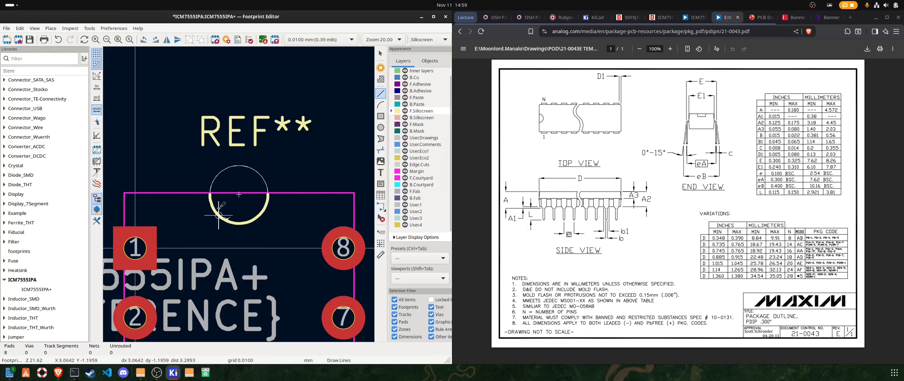
{"action": "left_click", "coordinate": [268, 194]}
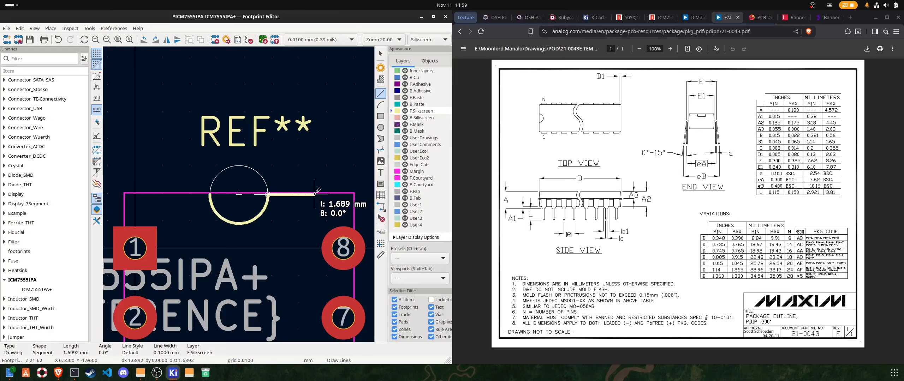
{"action": "left_click", "coordinate": [316, 194]}
Continue the F.Silkscreen line down about 11.18 mm, across the lower end and up pad 1's side, closing the outline at the notch
{"action": "scroll", "coordinate": [315, 317], "scroll_direction": "down", "scroll_amount": 3}
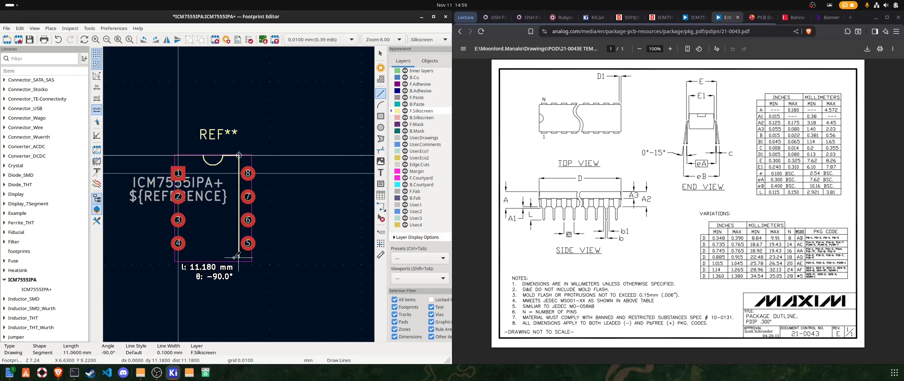
{"action": "left_click", "coordinate": [236, 257]}
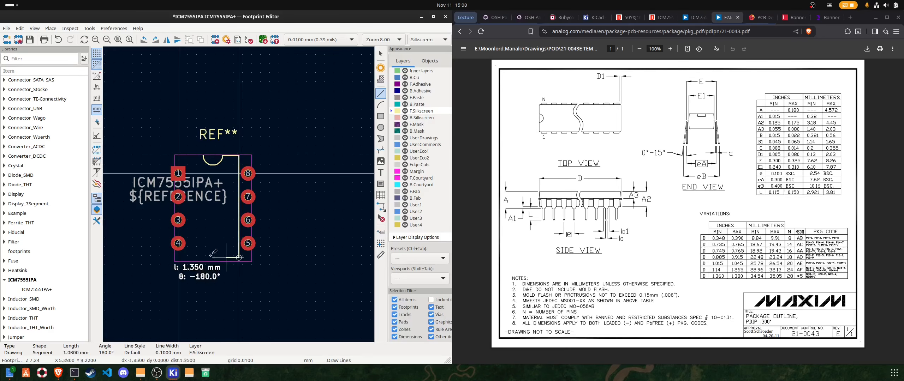
{"action": "left_click", "coordinate": [188, 258]}
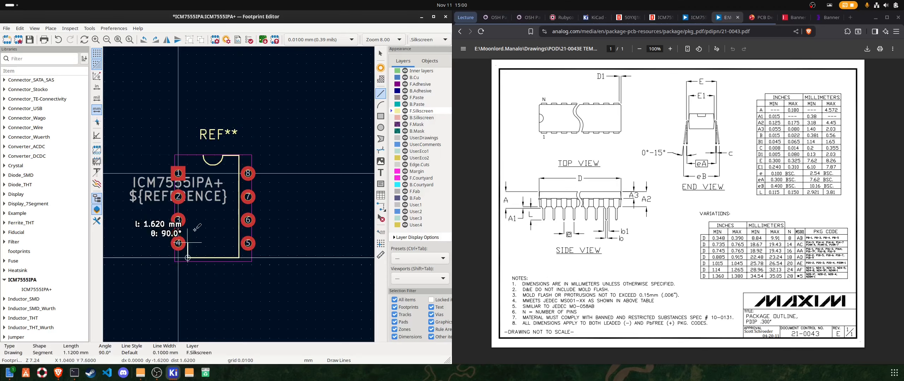
{"action": "left_click", "coordinate": [188, 155]}
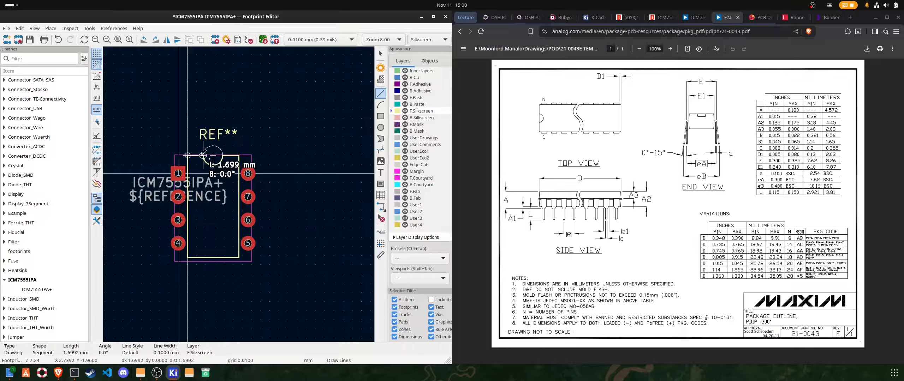
{"action": "double_click", "coordinate": [204, 156]}
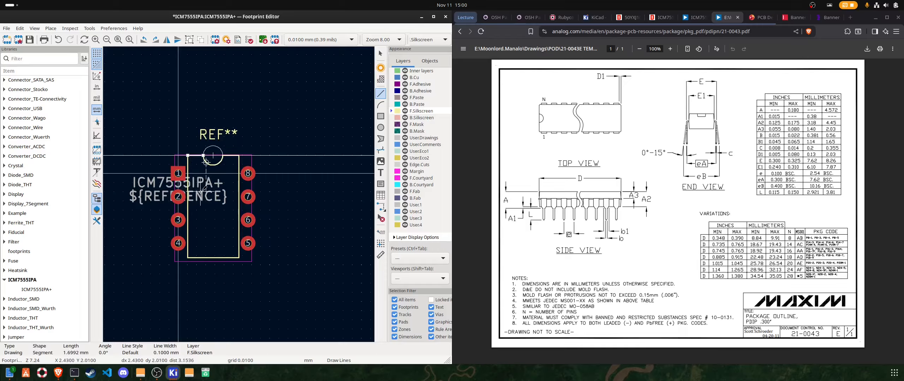
{"action": "scroll", "coordinate": [203, 173], "scroll_direction": "up", "scroll_amount": 1}
{"action": "right_click", "coordinate": [326, 118]}
{"action": "left_click", "coordinate": [353, 121]}
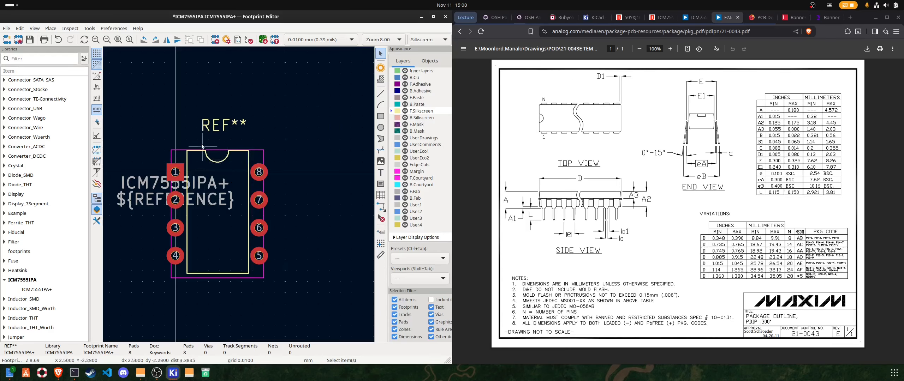
Nudge the REF** text slightly closer to the outline, save the footprint and close its editor
{"action": "left_click", "coordinate": [221, 129]}
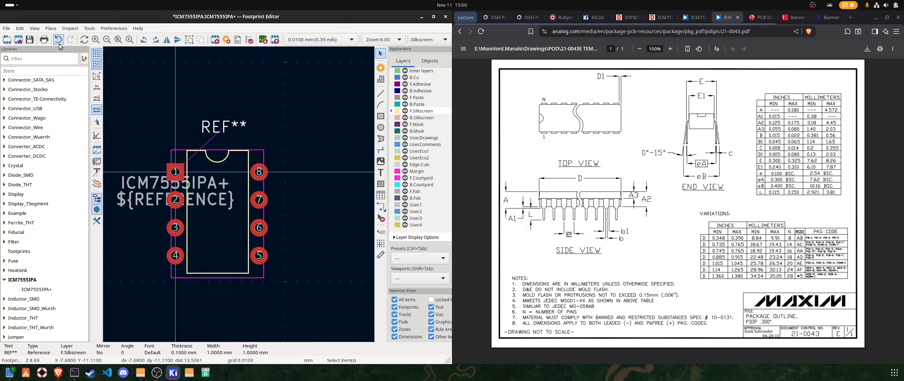
{"action": "left_click", "coordinate": [28, 41]}
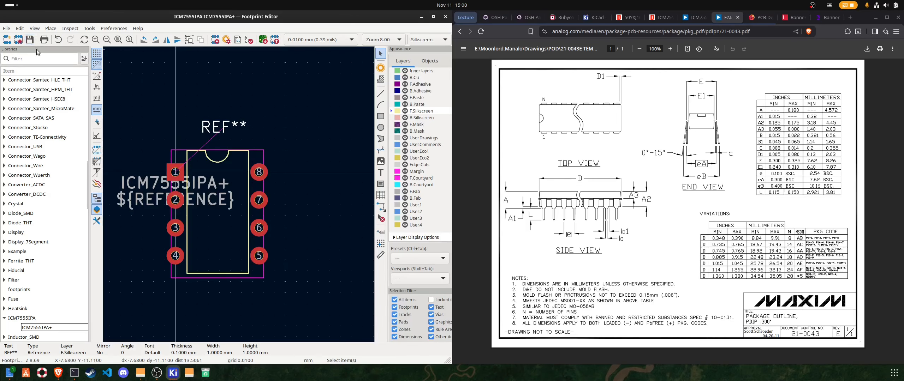
{"action": "left_click", "coordinate": [445, 17]}
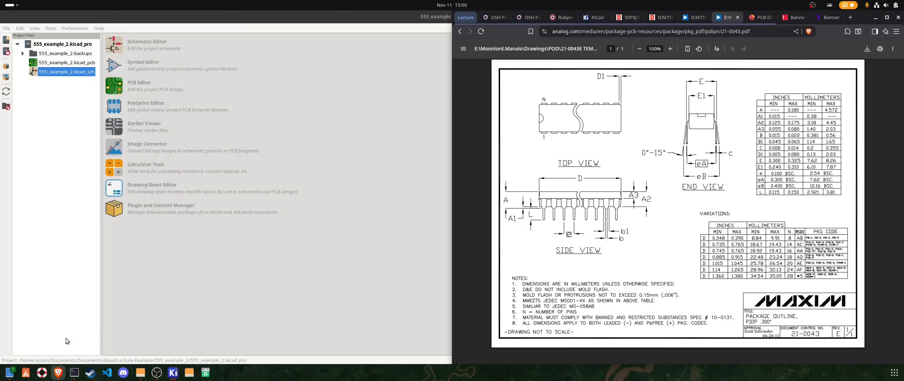
Open the 555_example_2 board, search the footprint libraries for ICM7555IPA+ and pick that footprint for placement
{"action": "double_click", "coordinate": [41, 63]}
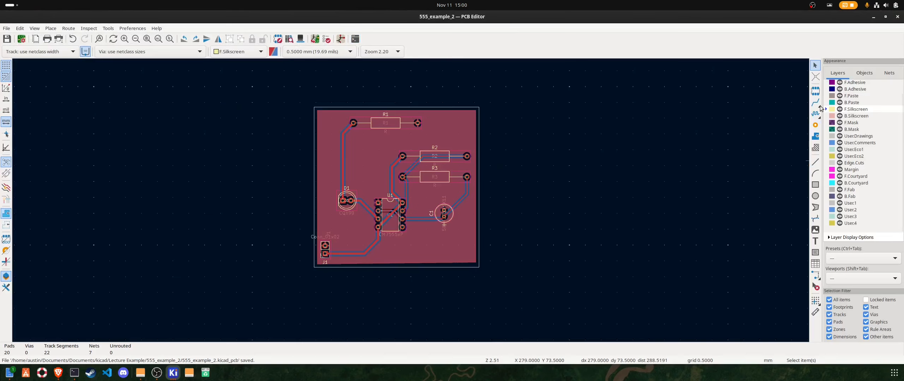
{"action": "left_click", "coordinate": [815, 92]}
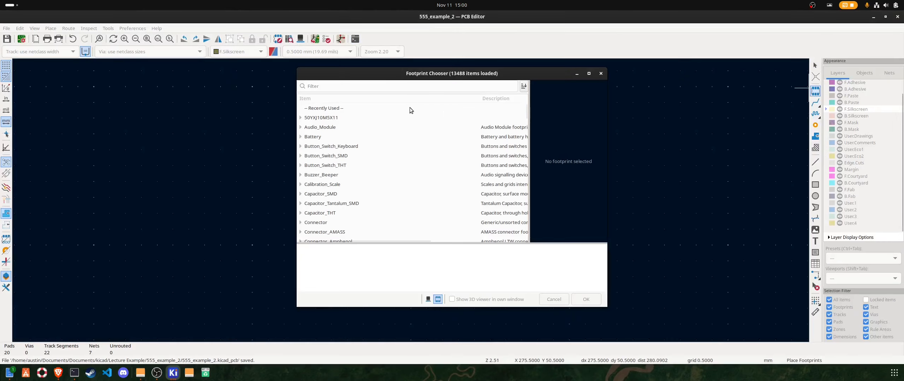
{"action": "right_click", "coordinate": [343, 88]}
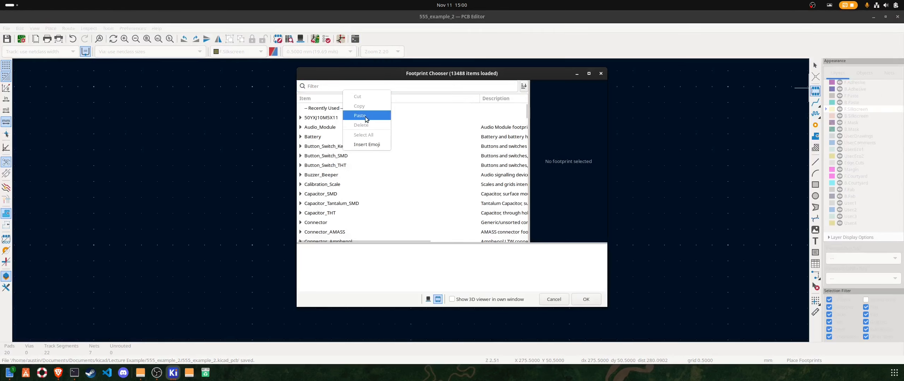
{"action": "left_click", "coordinate": [365, 117]}
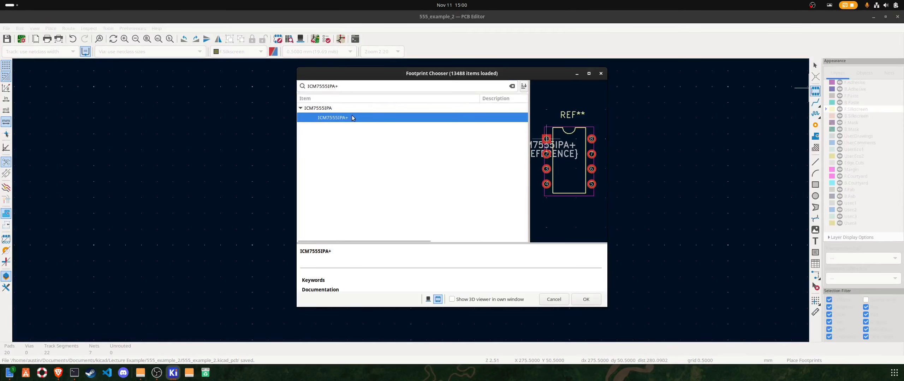
{"action": "double_click", "coordinate": [351, 117]}
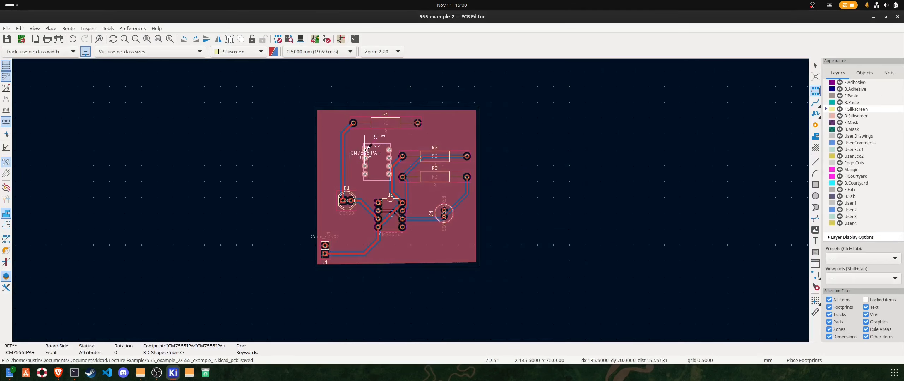
Compare the ICM7555IPA+ footprint with U1 on the board, cancel its placement and leave the board editor
{"action": "scroll", "coordinate": [369, 183], "scroll_direction": "up", "scroll_amount": 3}
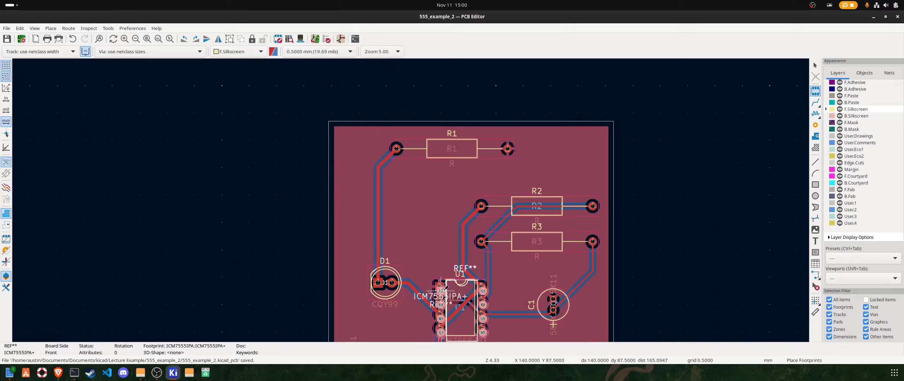
{"action": "scroll", "coordinate": [435, 287], "scroll_direction": "down", "scroll_amount": 1}
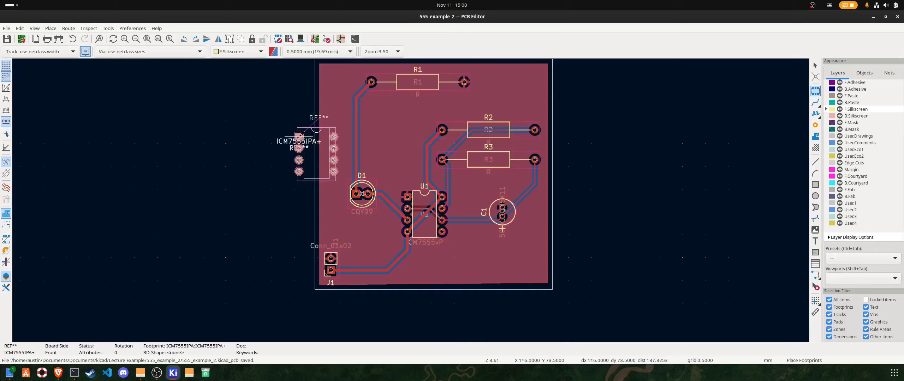
{"action": "right_click", "coordinate": [195, 140]}
{"action": "left_click", "coordinate": [212, 145]}
{"action": "key", "text": "ctrl+s"}
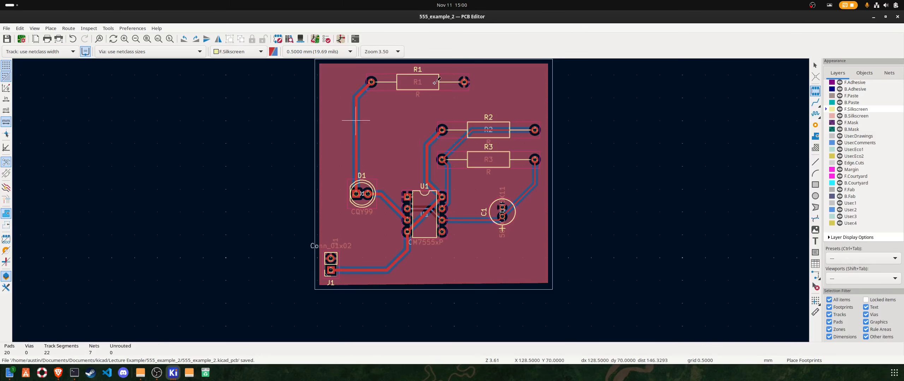
{"action": "left_click", "coordinate": [873, 17]}
In the schematic's Assign Footprints dialog, select U1 and filter footprints by pin count and the Connector_PinSocket_2.54mm library
{"action": "double_click", "coordinate": [58, 72]}
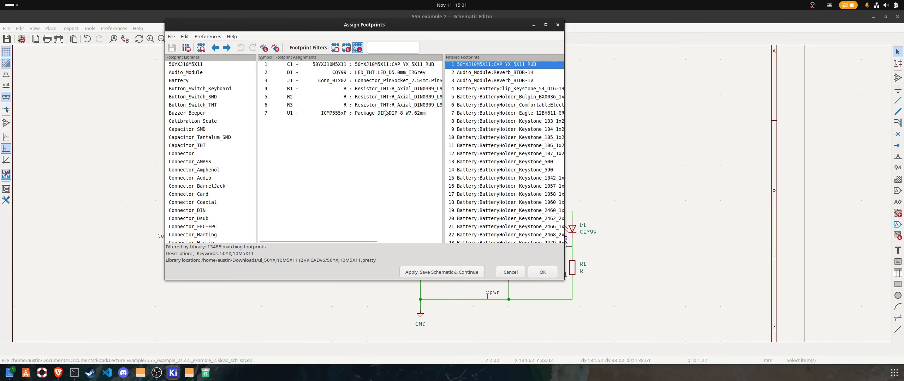
{"action": "left_click", "coordinate": [371, 115]}
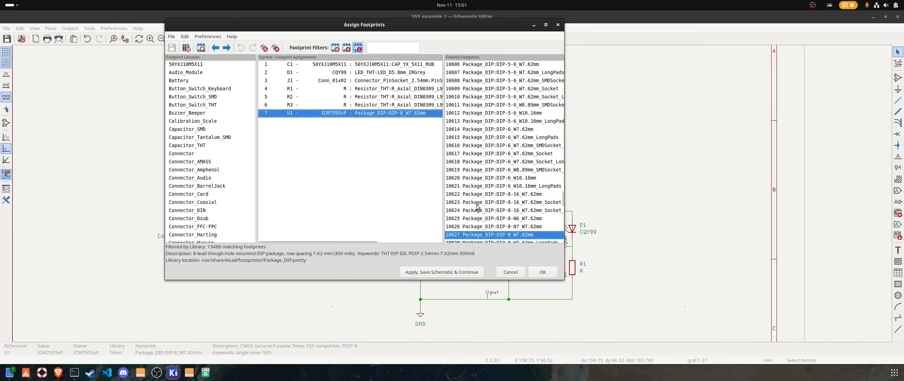
{"action": "scroll", "coordinate": [219, 176], "scroll_direction": "down", "scroll_amount": 9}
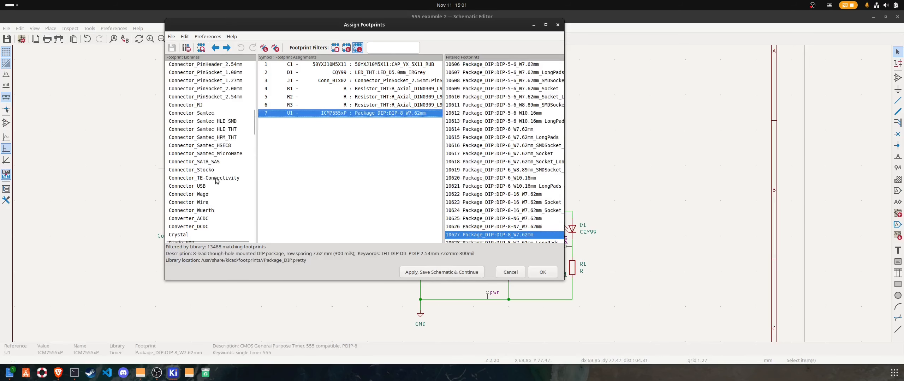
{"action": "scroll", "coordinate": [197, 171], "scroll_direction": "up", "scroll_amount": 1}
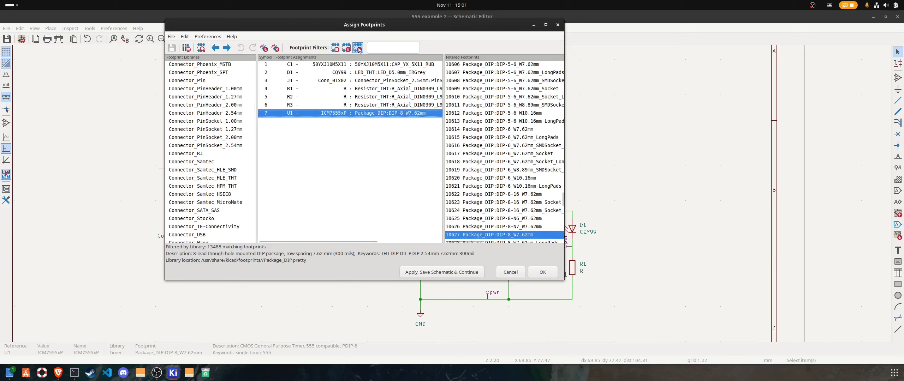
{"action": "left_click", "coordinate": [346, 48]}
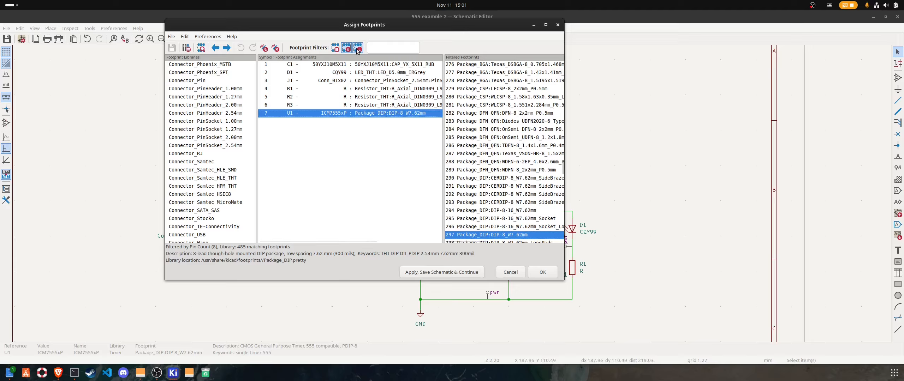
{"action": "left_click", "coordinate": [216, 146]}
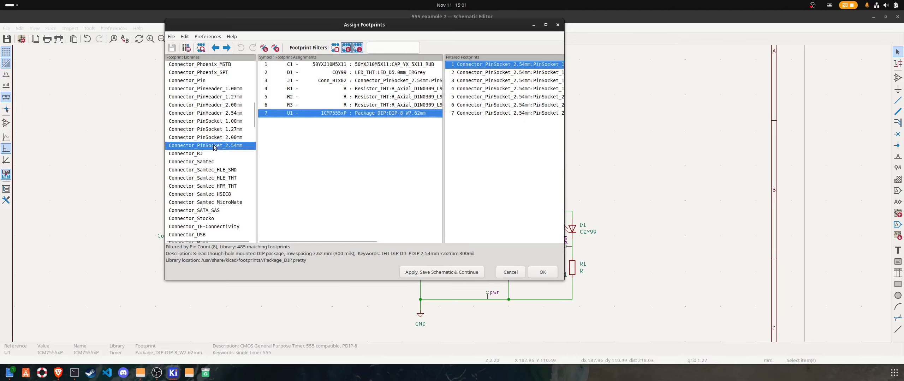
Preview the vertical and horizontal PinSocket_2x04_P2.54mm footprints for U1, and close the assignment dialog without applying changes
{"action": "left_click", "coordinate": [503, 106]}
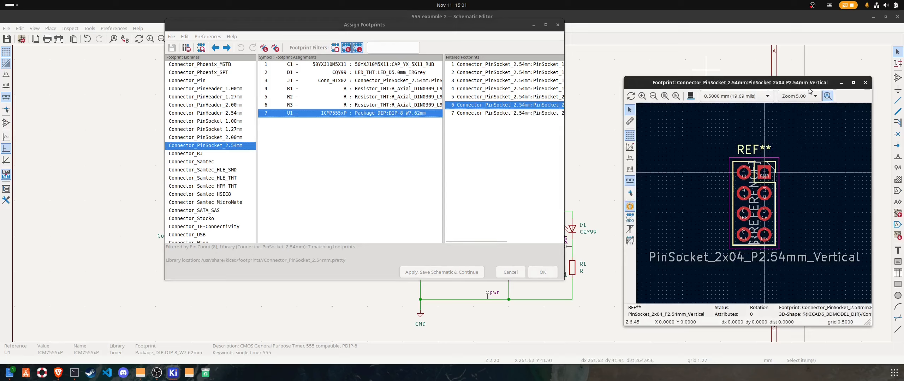
{"action": "left_click_drag", "start_coordinate": [800, 82], "coordinate": [770, 40]}
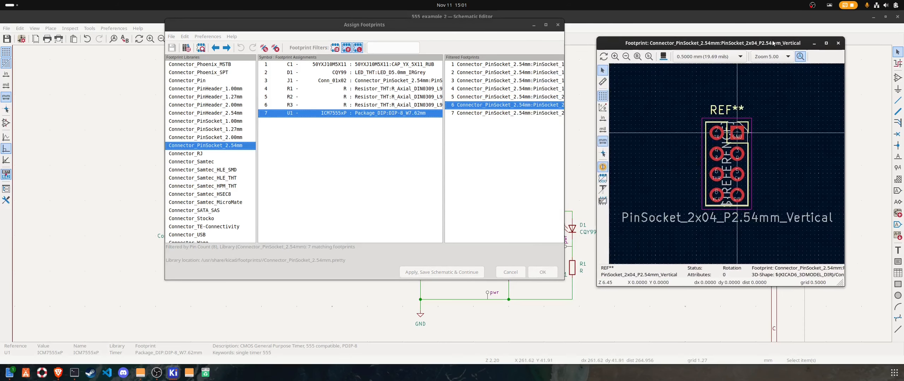
{"action": "left_click", "coordinate": [503, 99]}
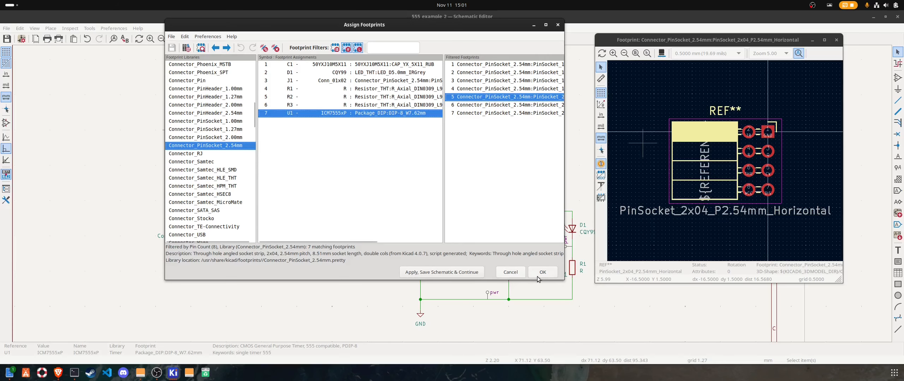
{"action": "left_click", "coordinate": [518, 276]}
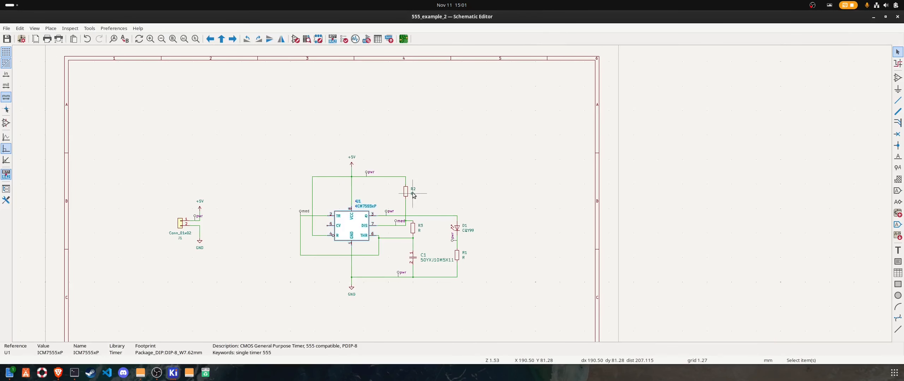
{"action": "scroll", "coordinate": [459, 197], "scroll_direction": "down", "scroll_amount": 2}
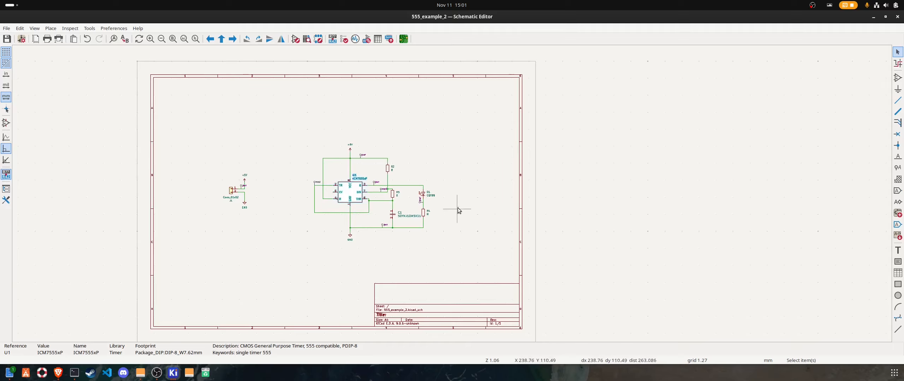
{"action": "left_click_drag", "start_coordinate": [454, 262], "coordinate": [465, 162]}
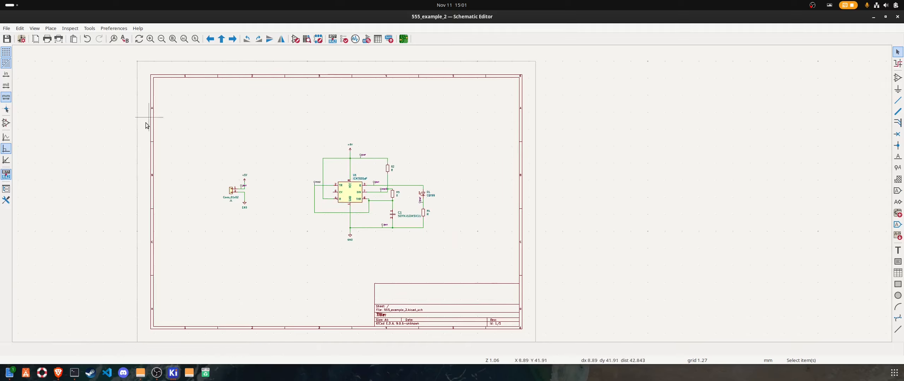